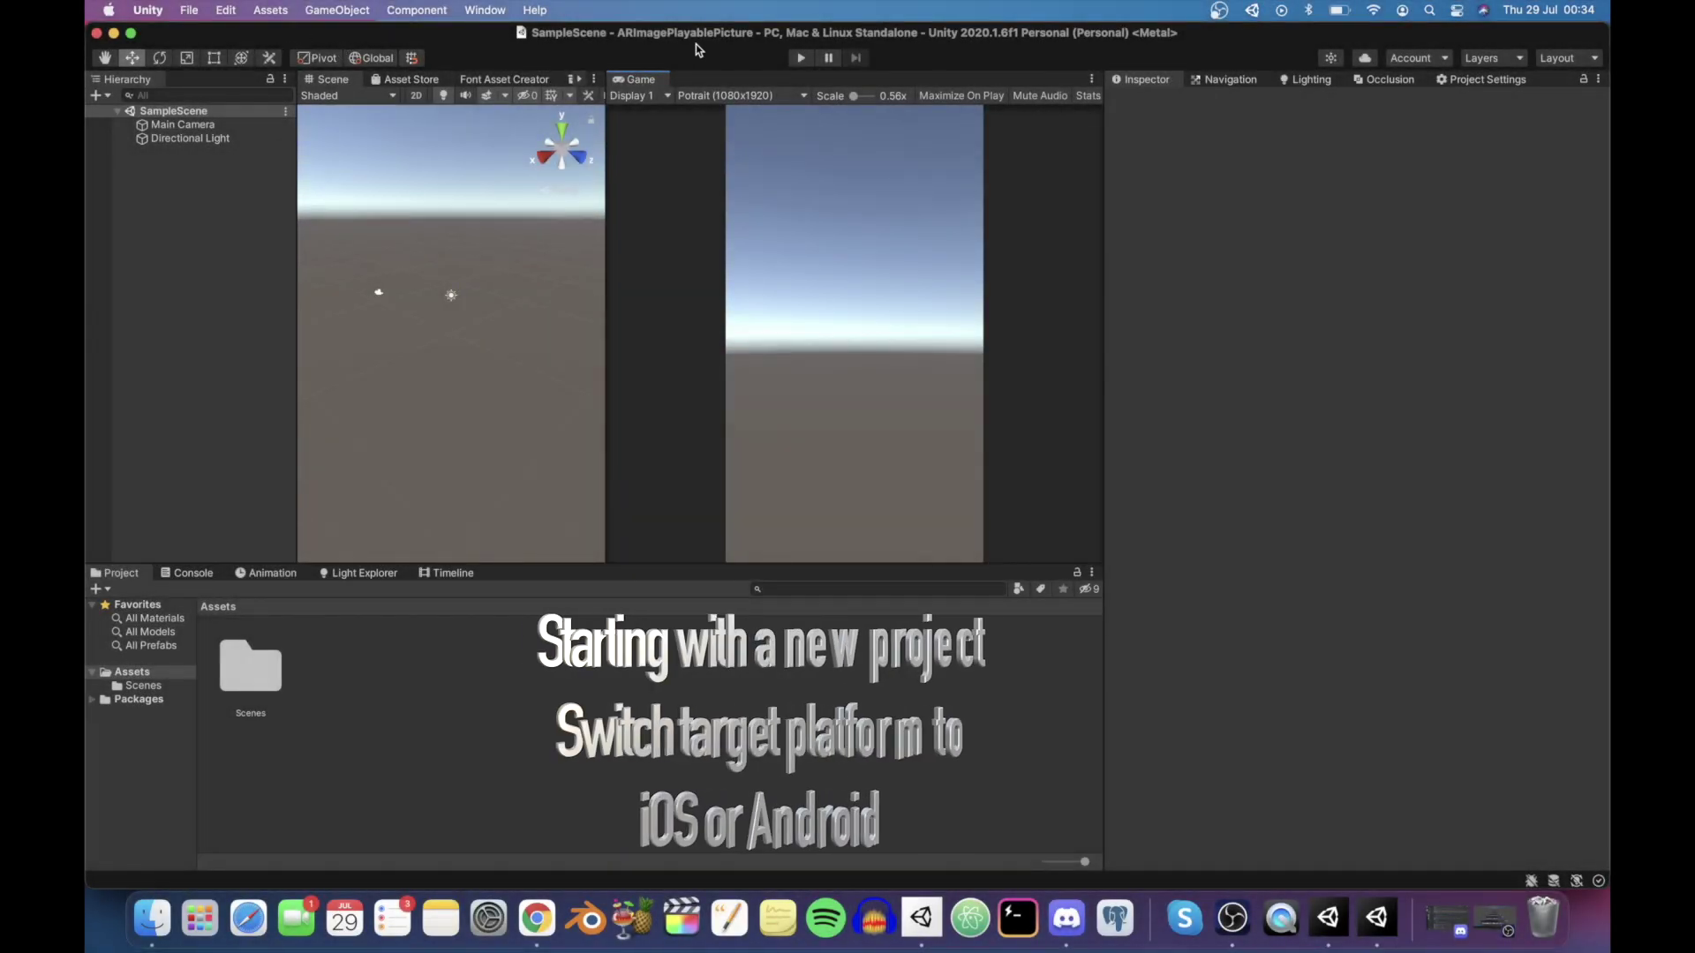
Switch the ARImagePlayablePicture project's build target to Android in Build Settings
{"action": "left_click", "coordinate": [148, 11]}
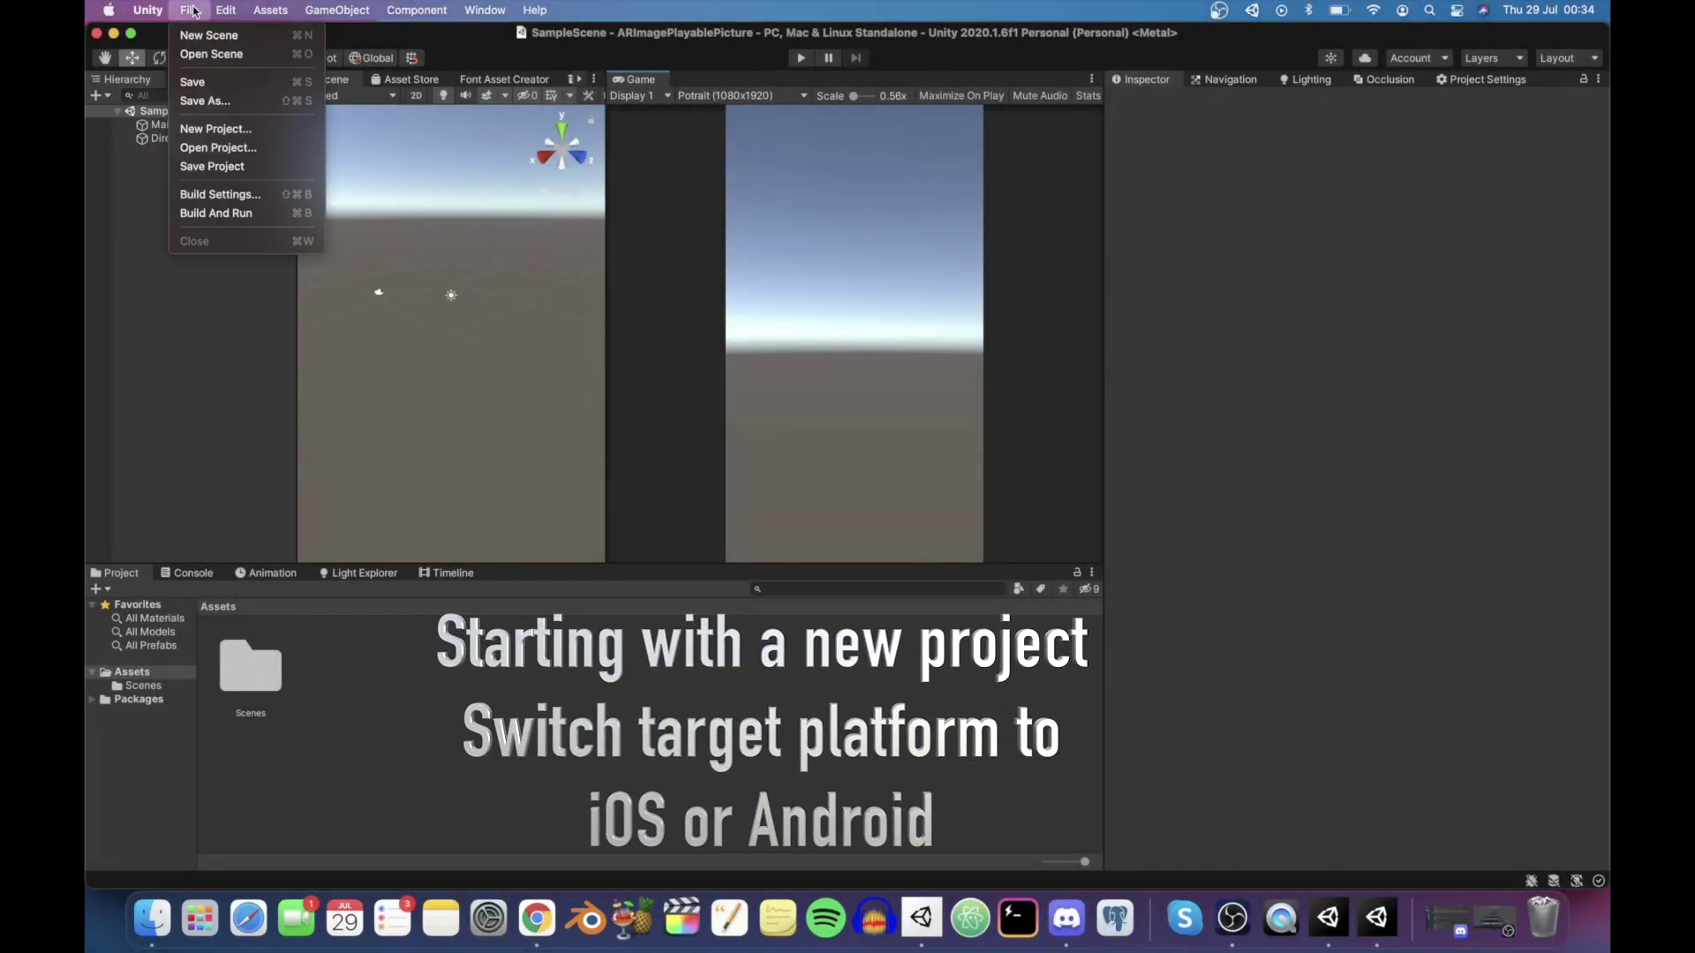
{"action": "left_click", "coordinate": [249, 201]}
{"action": "left_click", "coordinate": [457, 324]}
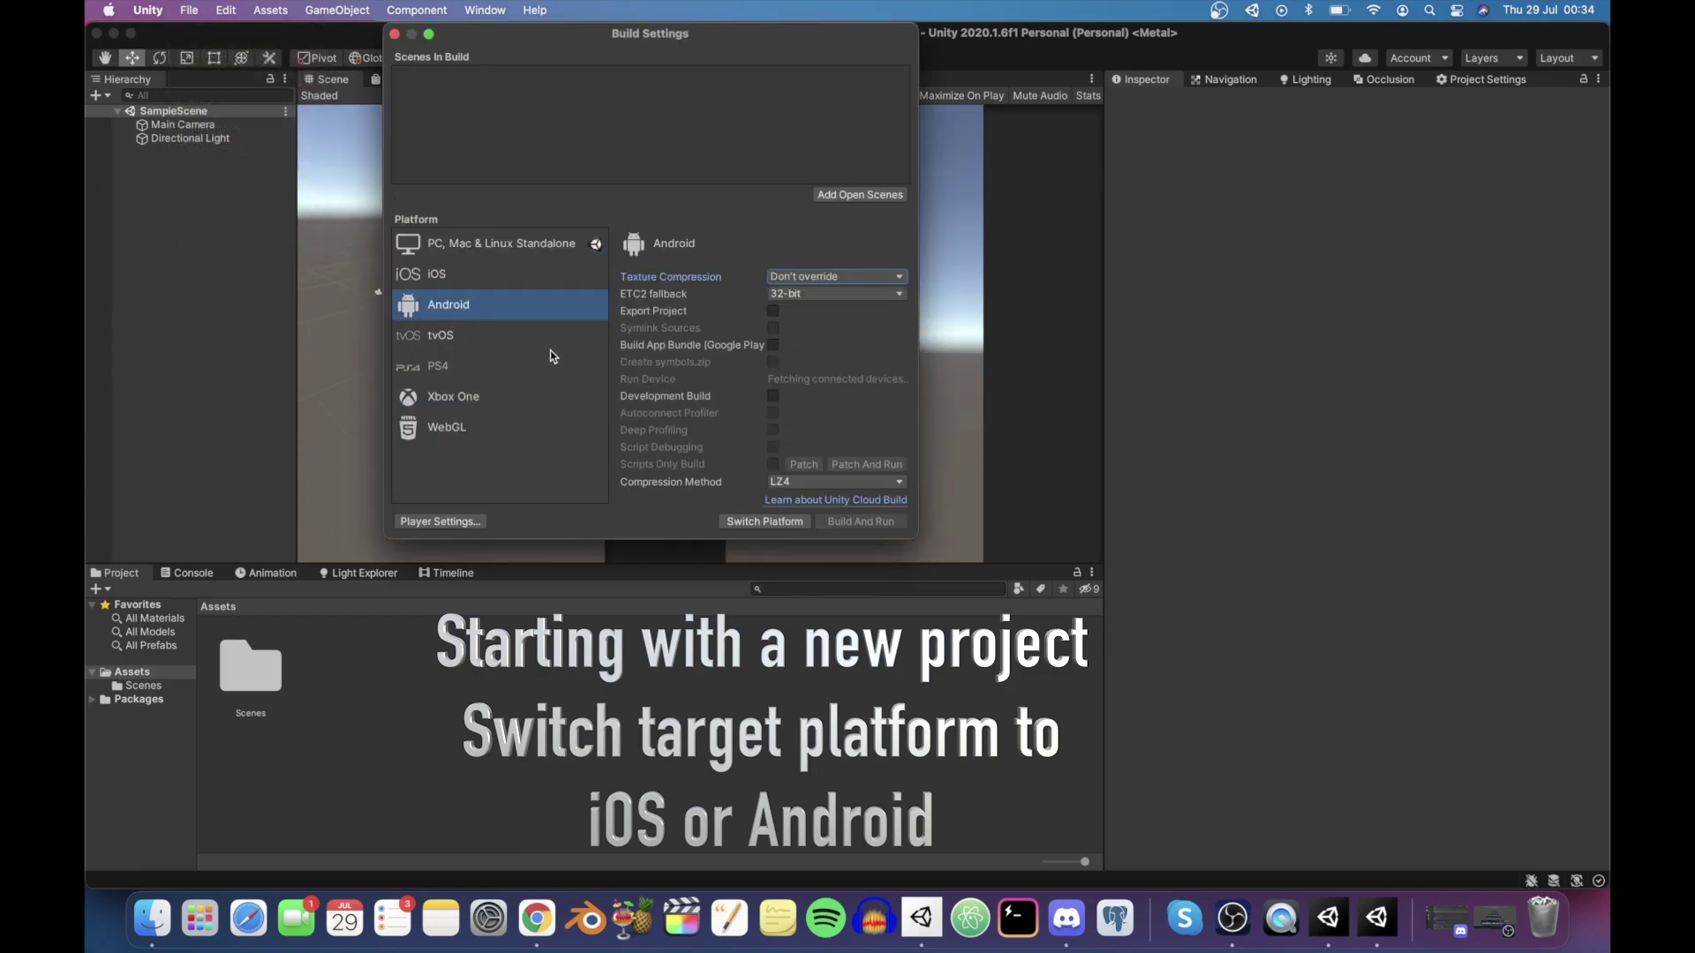
{"action": "left_click", "coordinate": [738, 523]}
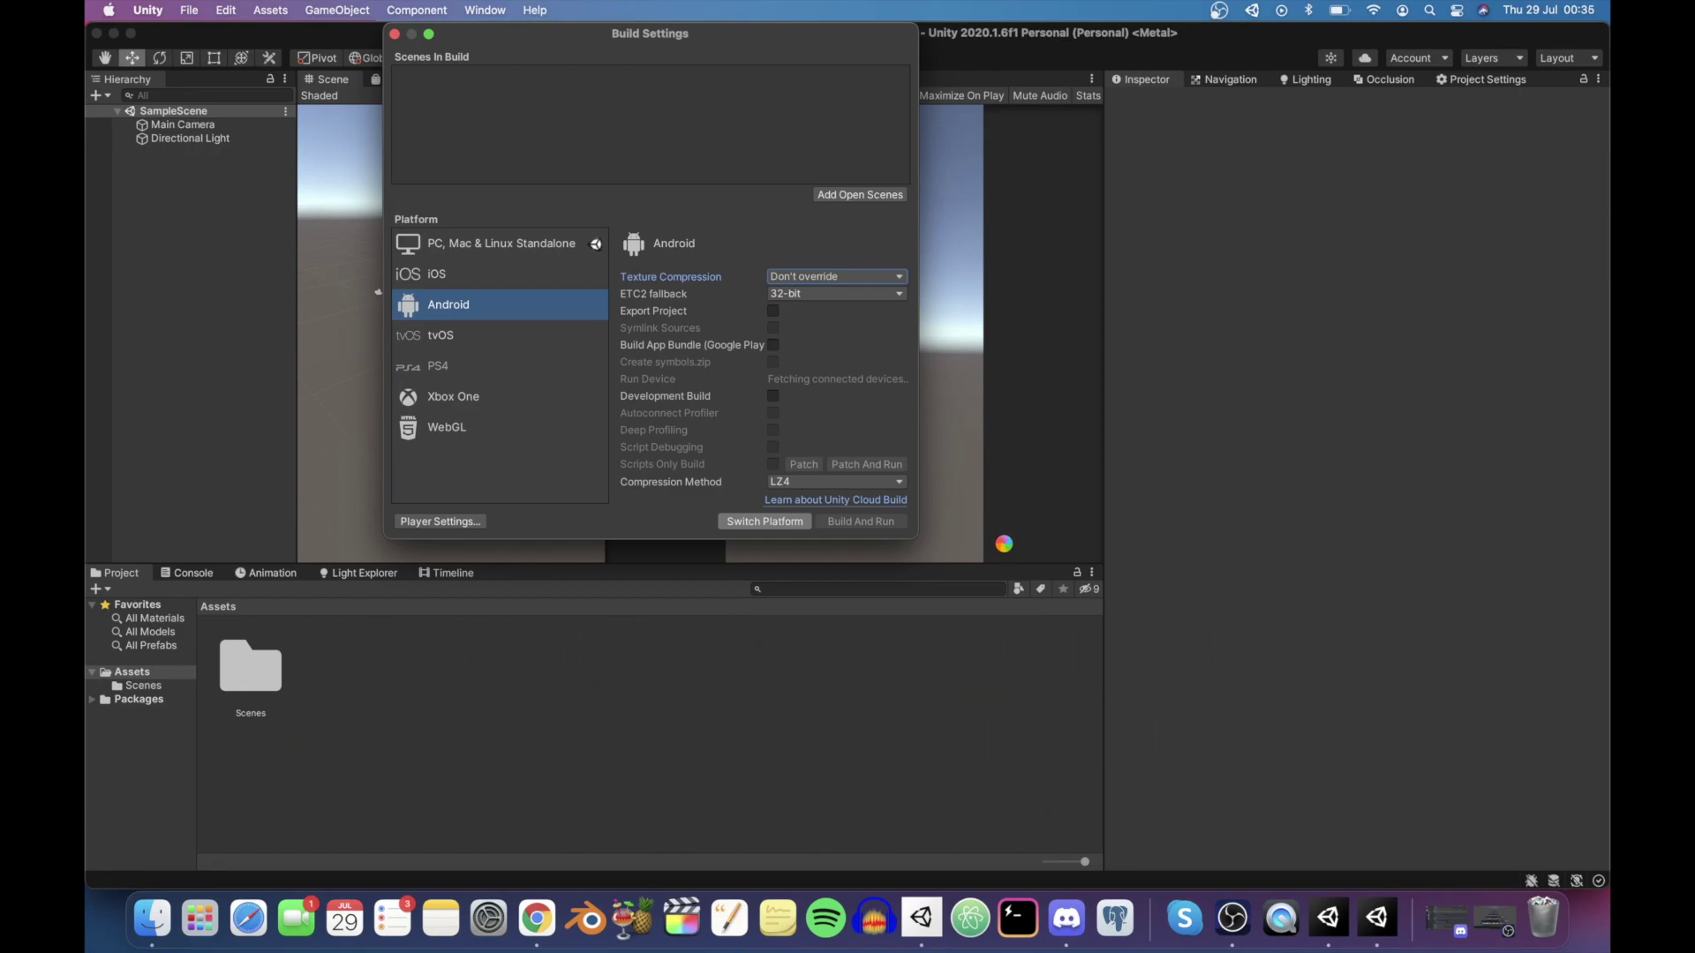
{"action": "left_click", "coordinate": [395, 35]}
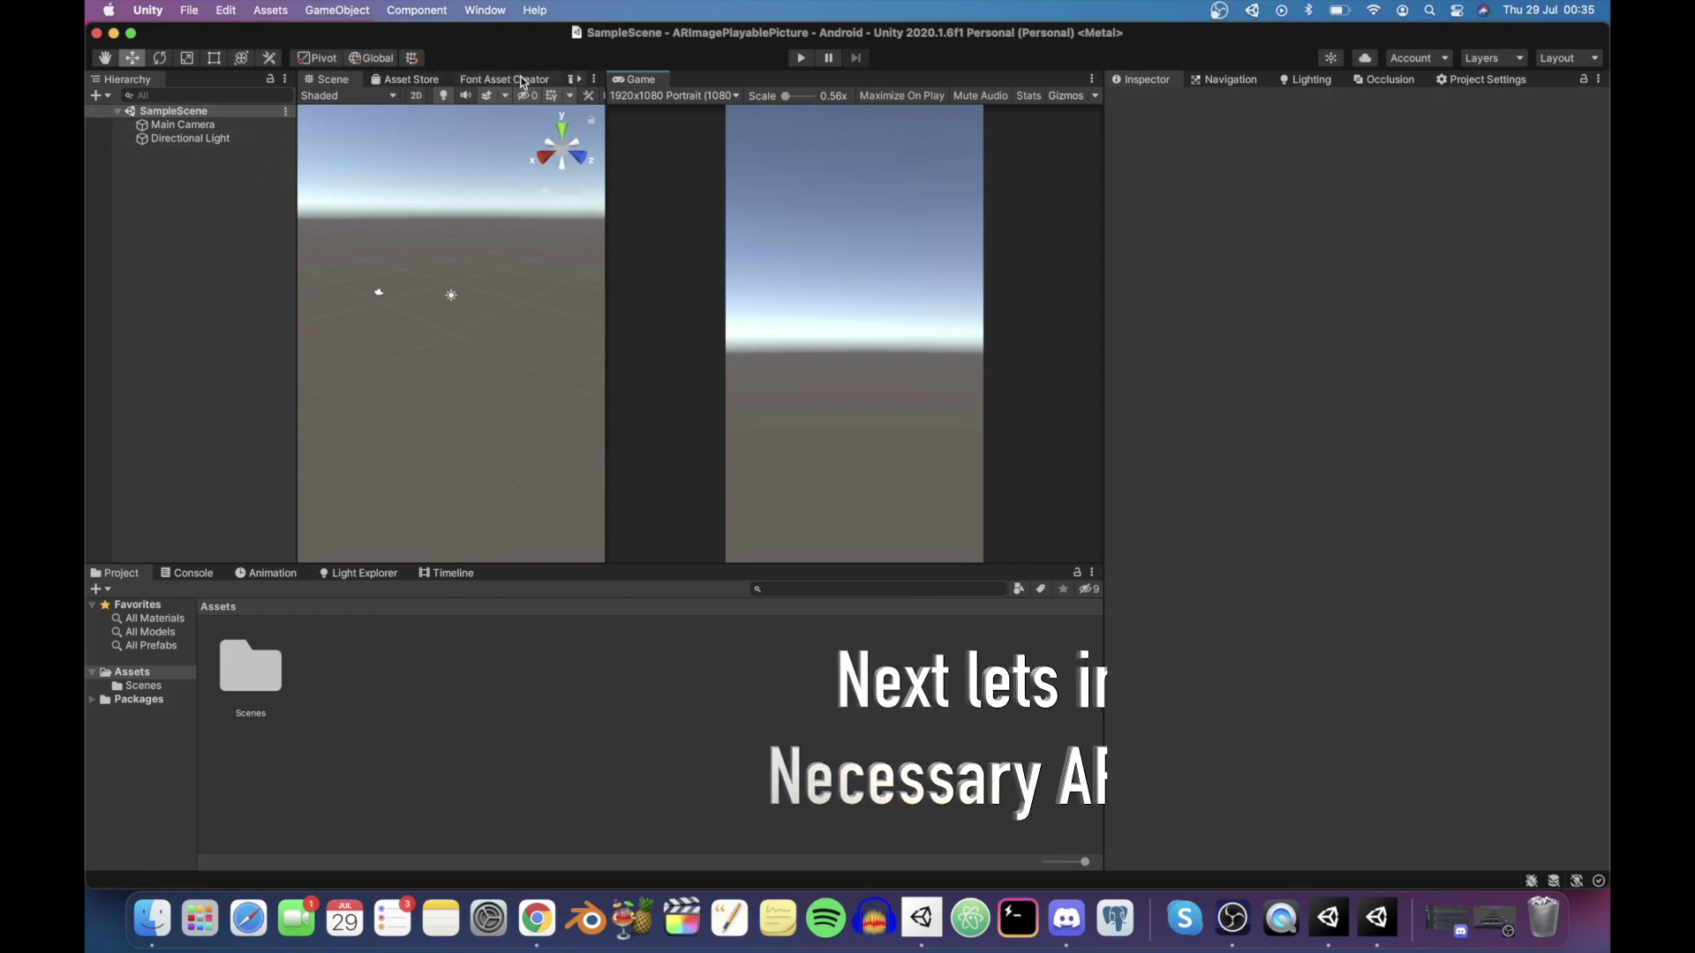
Open the Package Manager and list all packages from the Unity Registry
{"action": "left_click", "coordinate": [564, 81]}
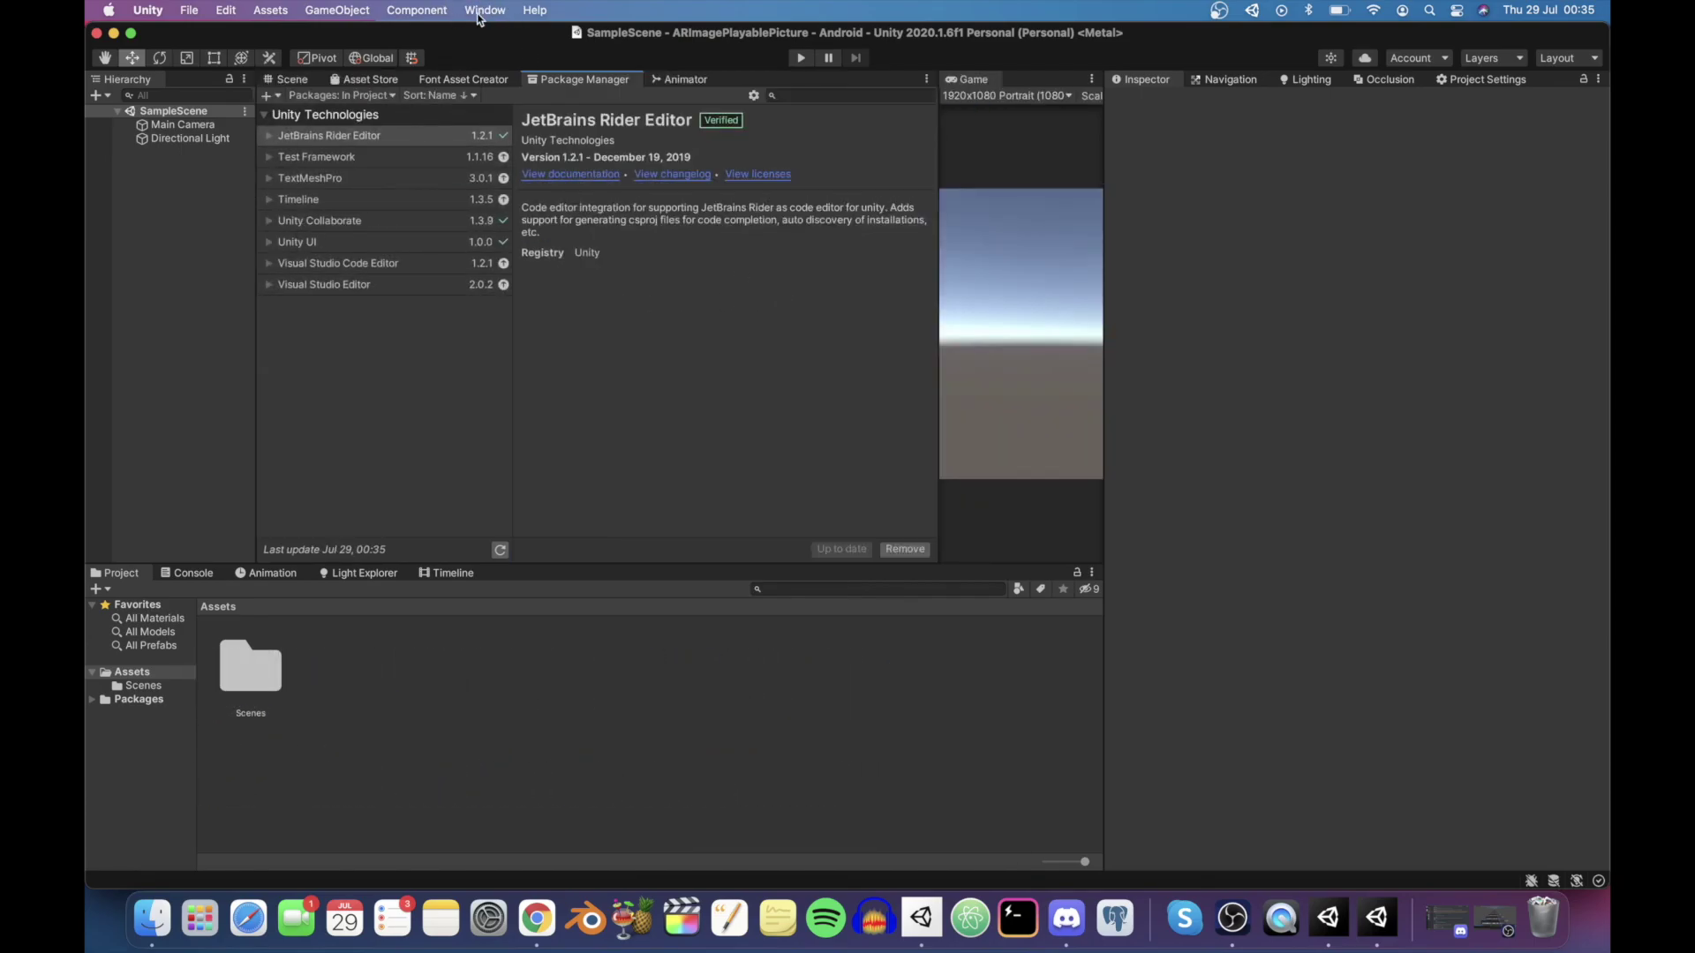
{"action": "left_click", "coordinate": [484, 10]}
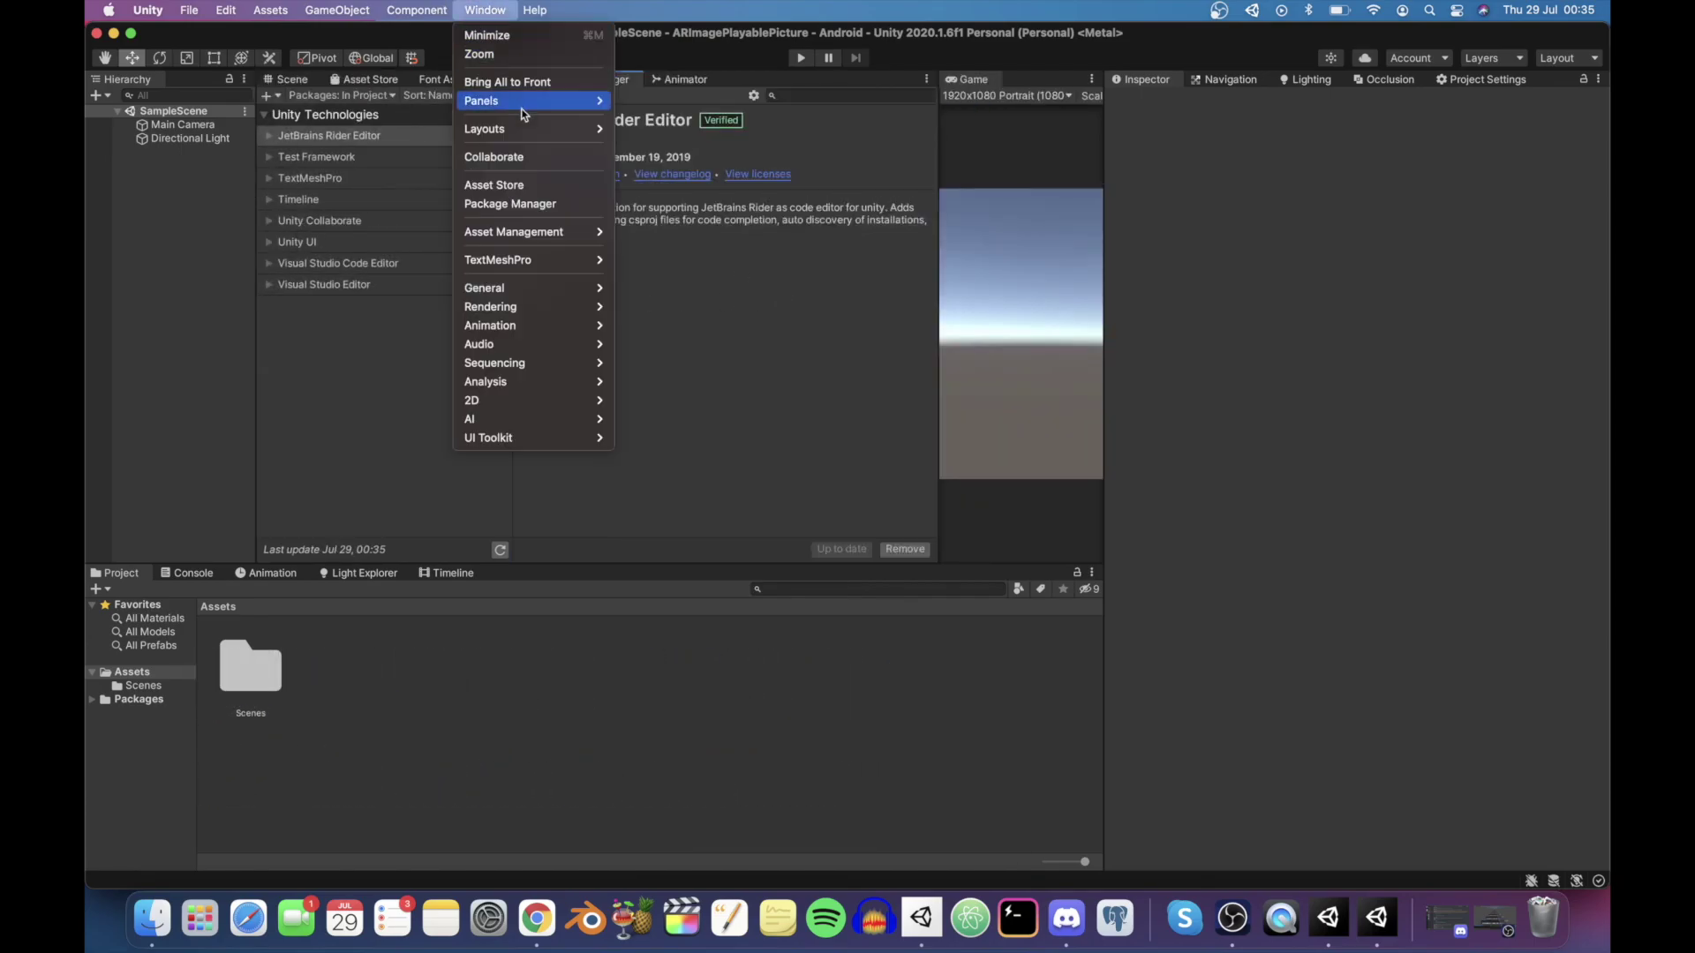
{"action": "left_click", "coordinate": [528, 206]}
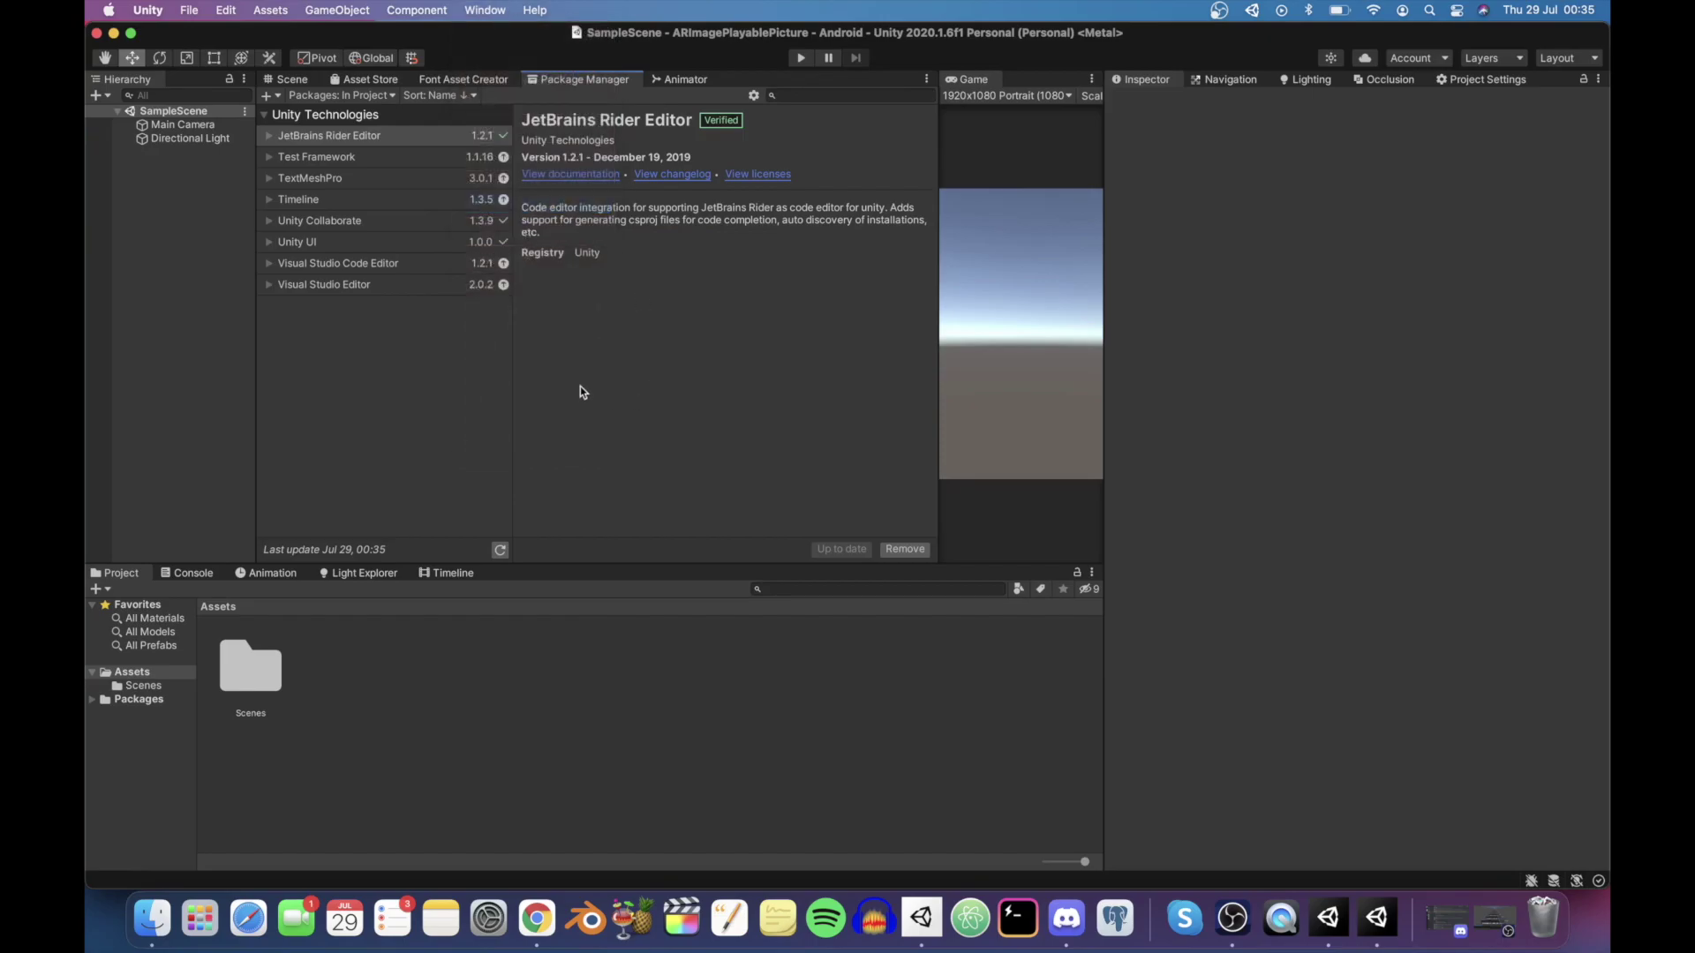
{"action": "left_click", "coordinate": [318, 94]}
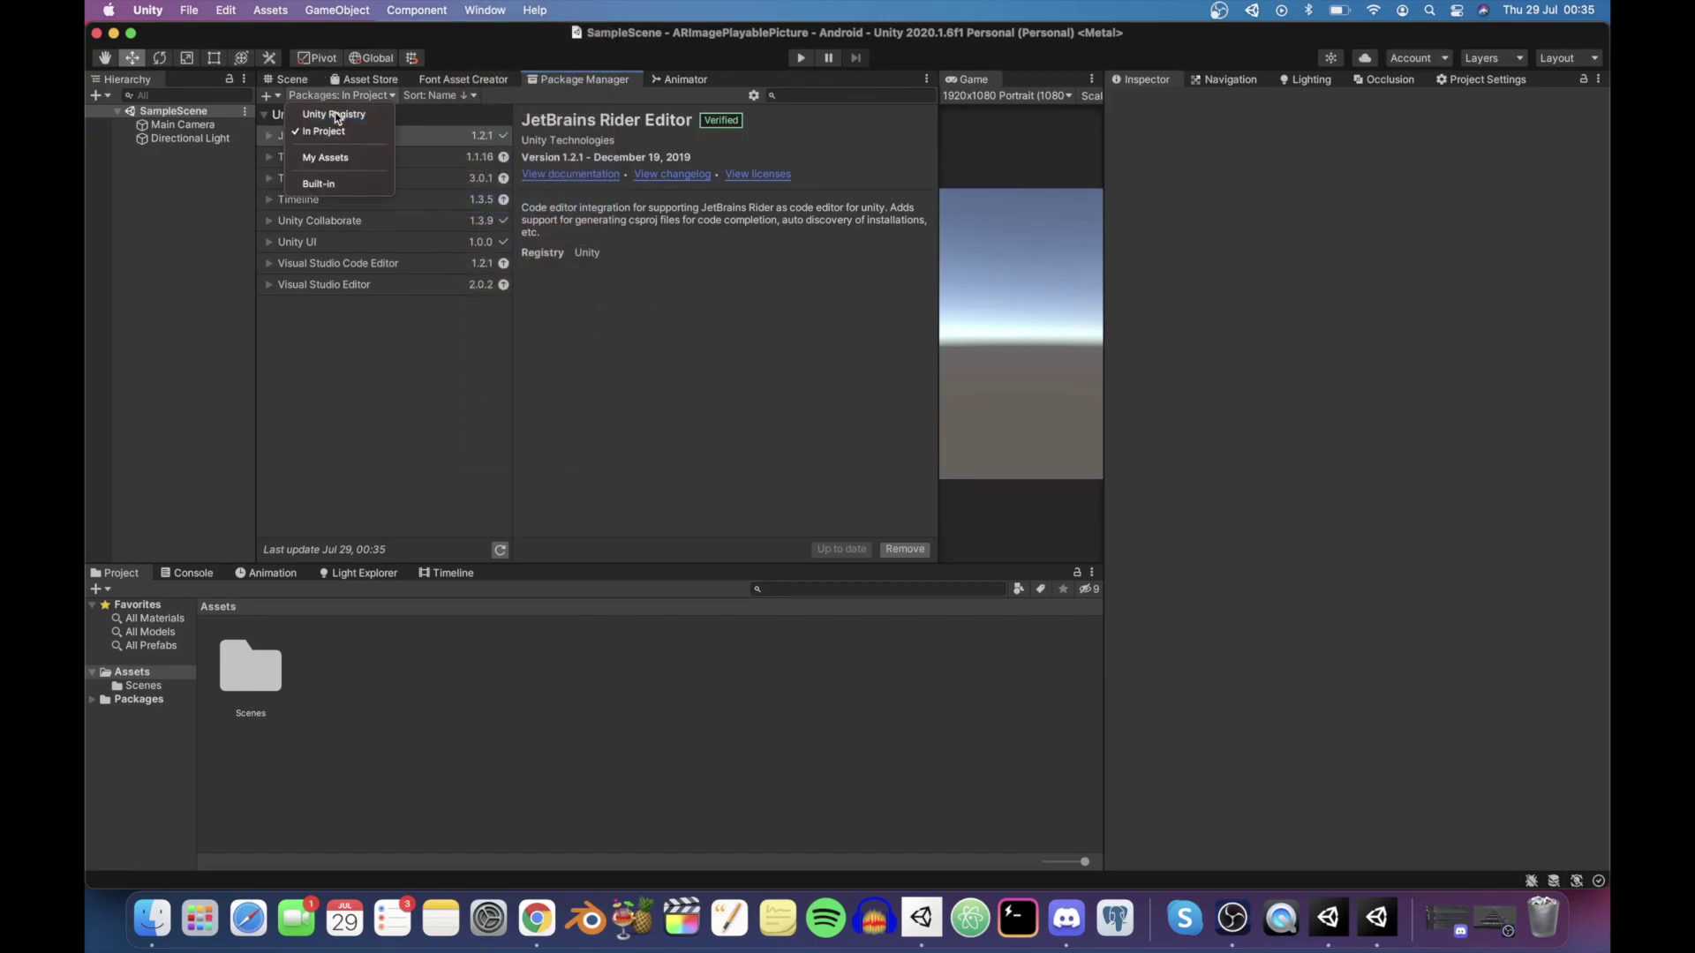
{"action": "left_click", "coordinate": [335, 113]}
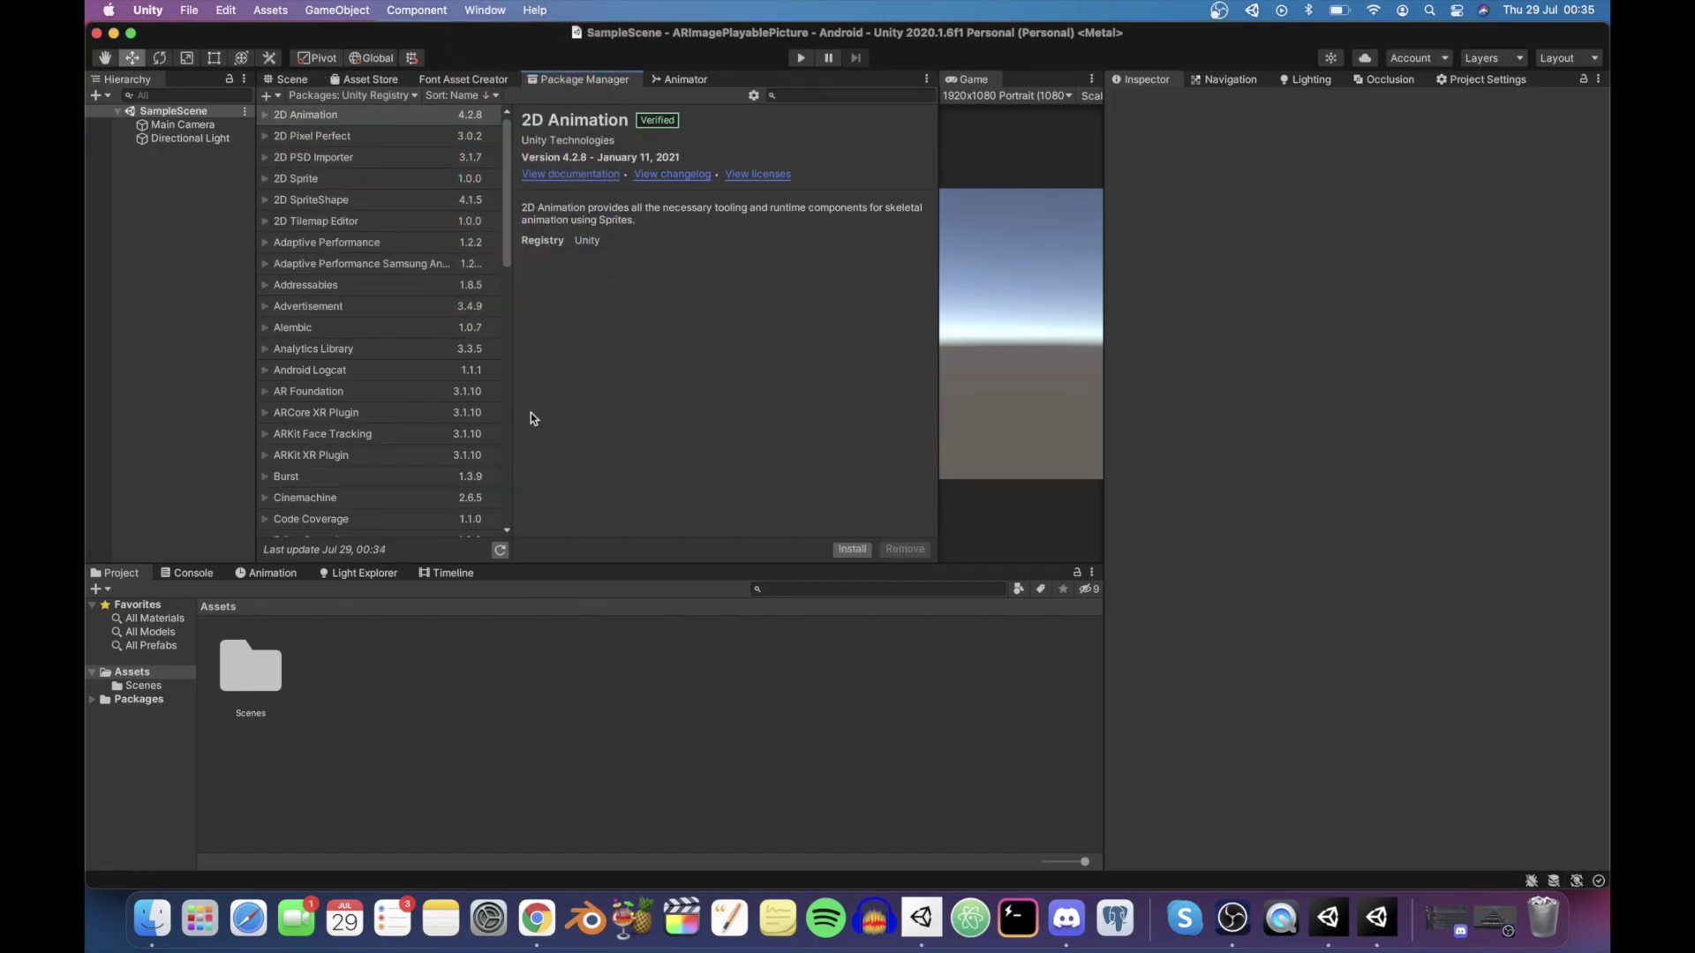
{"action": "scroll", "coordinate": [394, 306], "scroll_direction": "down", "scroll_amount": 15}
{"action": "scroll", "coordinate": [334, 307], "scroll_direction": "up", "scroll_amount": 10}
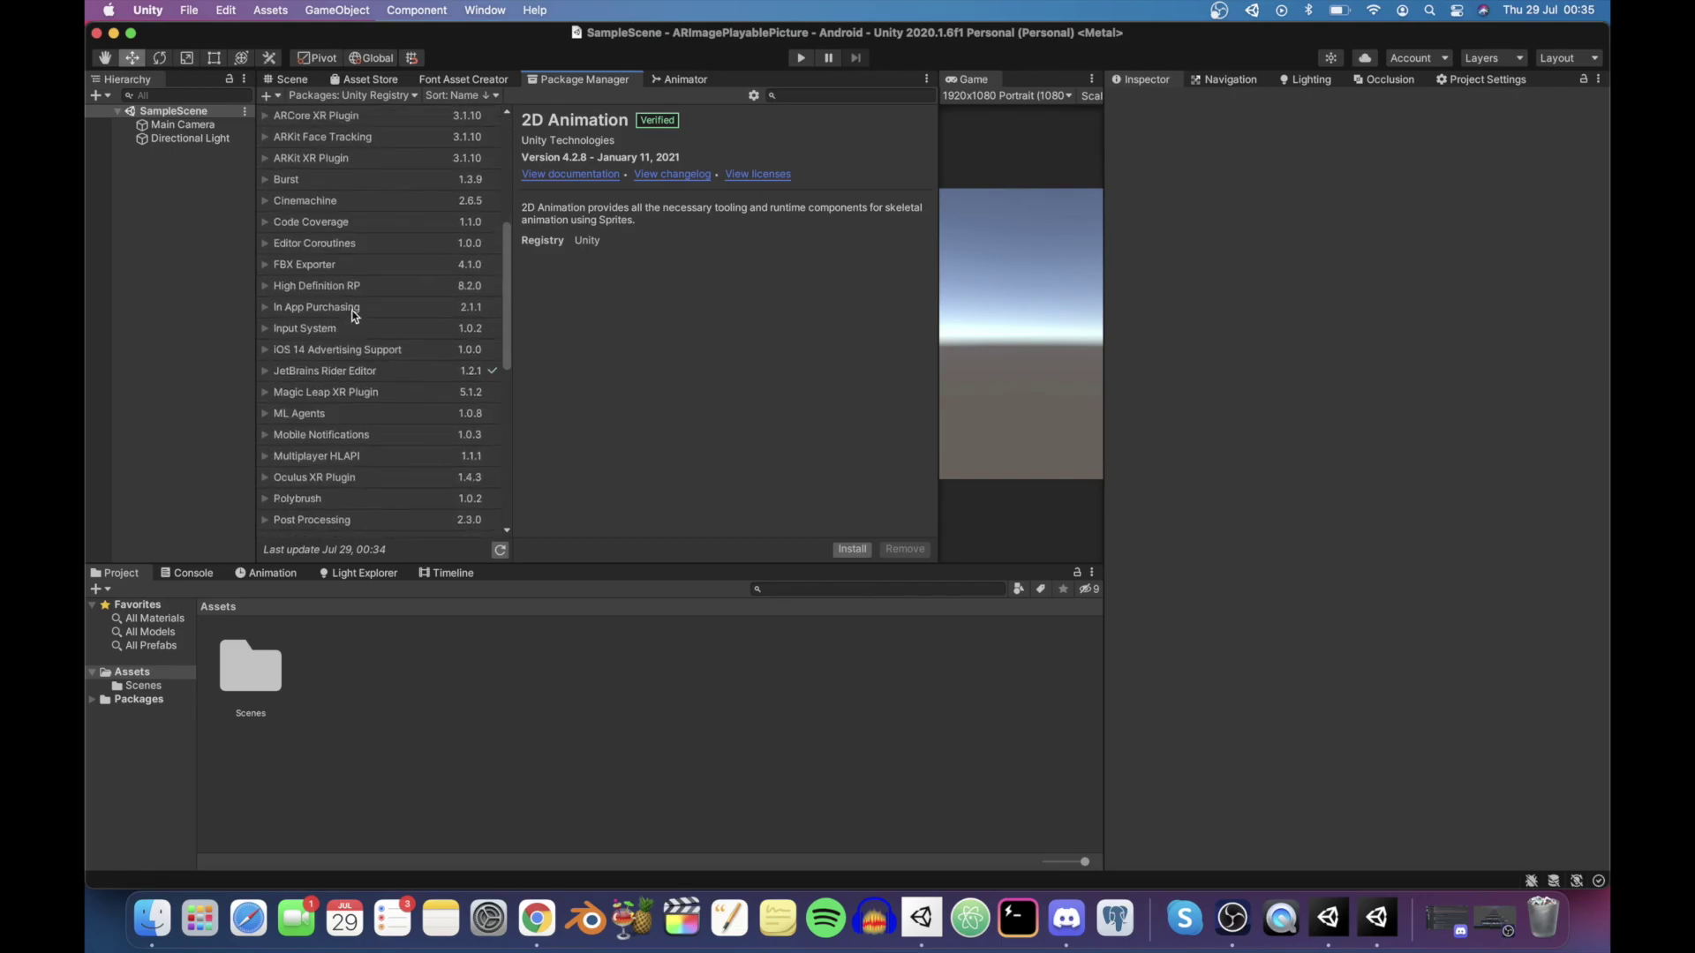
{"action": "scroll", "coordinate": [354, 316], "scroll_direction": "up", "scroll_amount": 6}
{"action": "scroll", "coordinate": [354, 316], "scroll_direction": "down", "scroll_amount": 1}
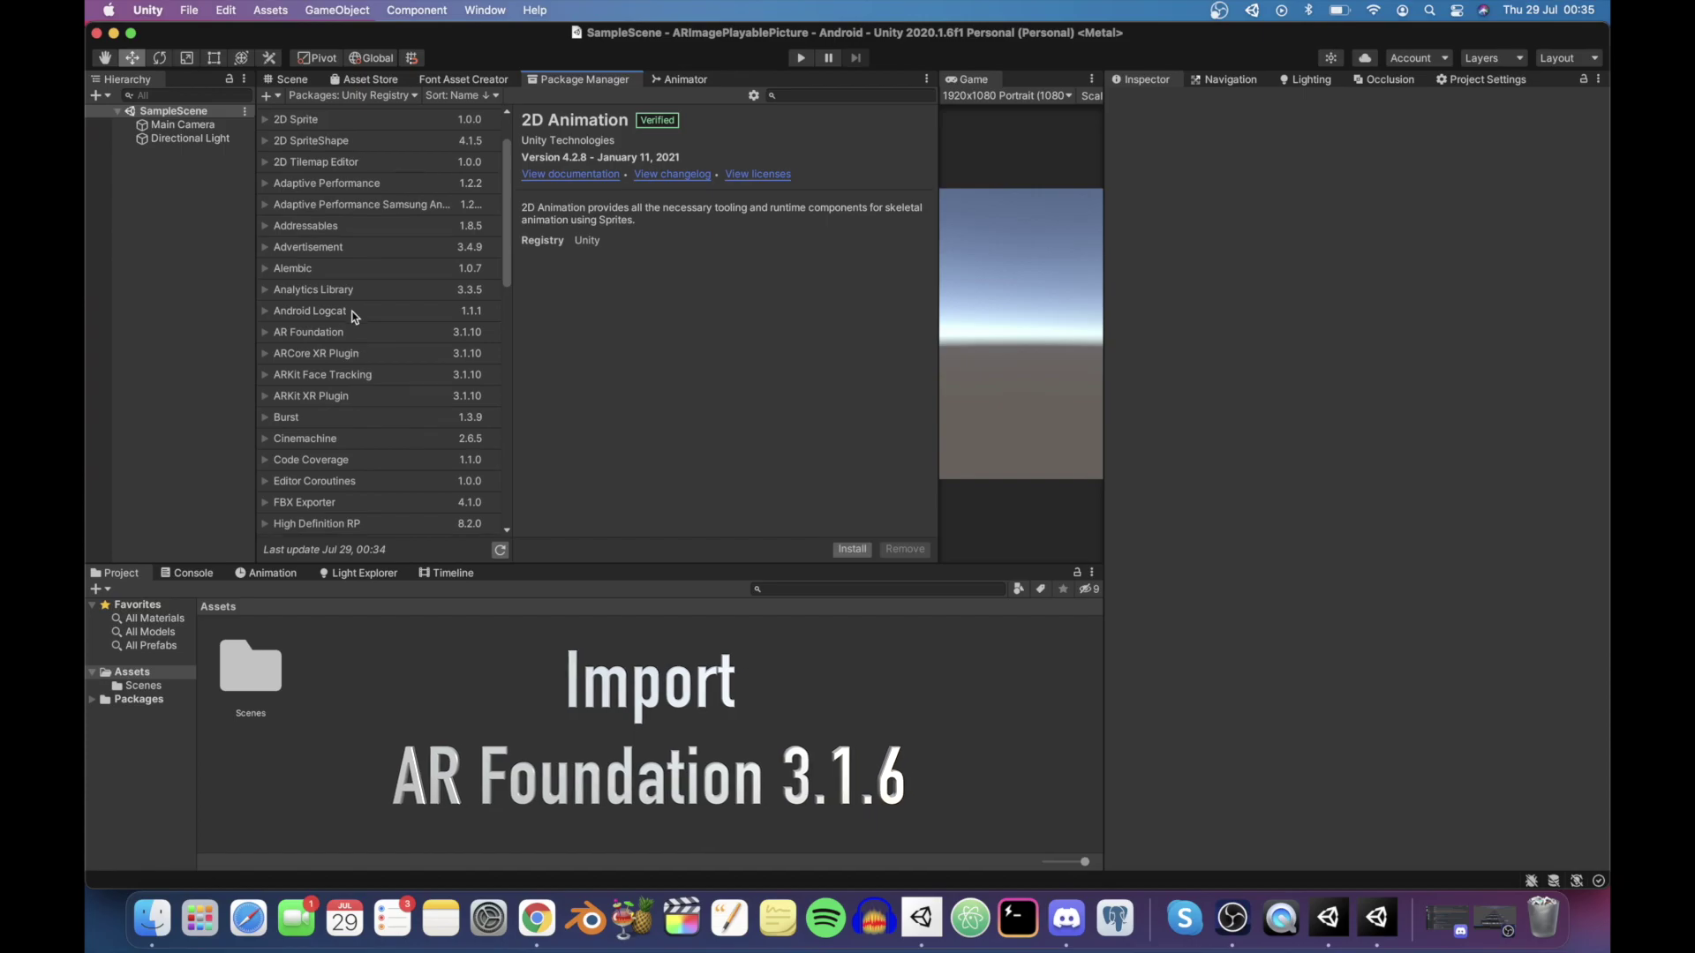
Install AR Foundation version 3.1.6 from its other available versions
{"action": "left_click", "coordinate": [265, 333]}
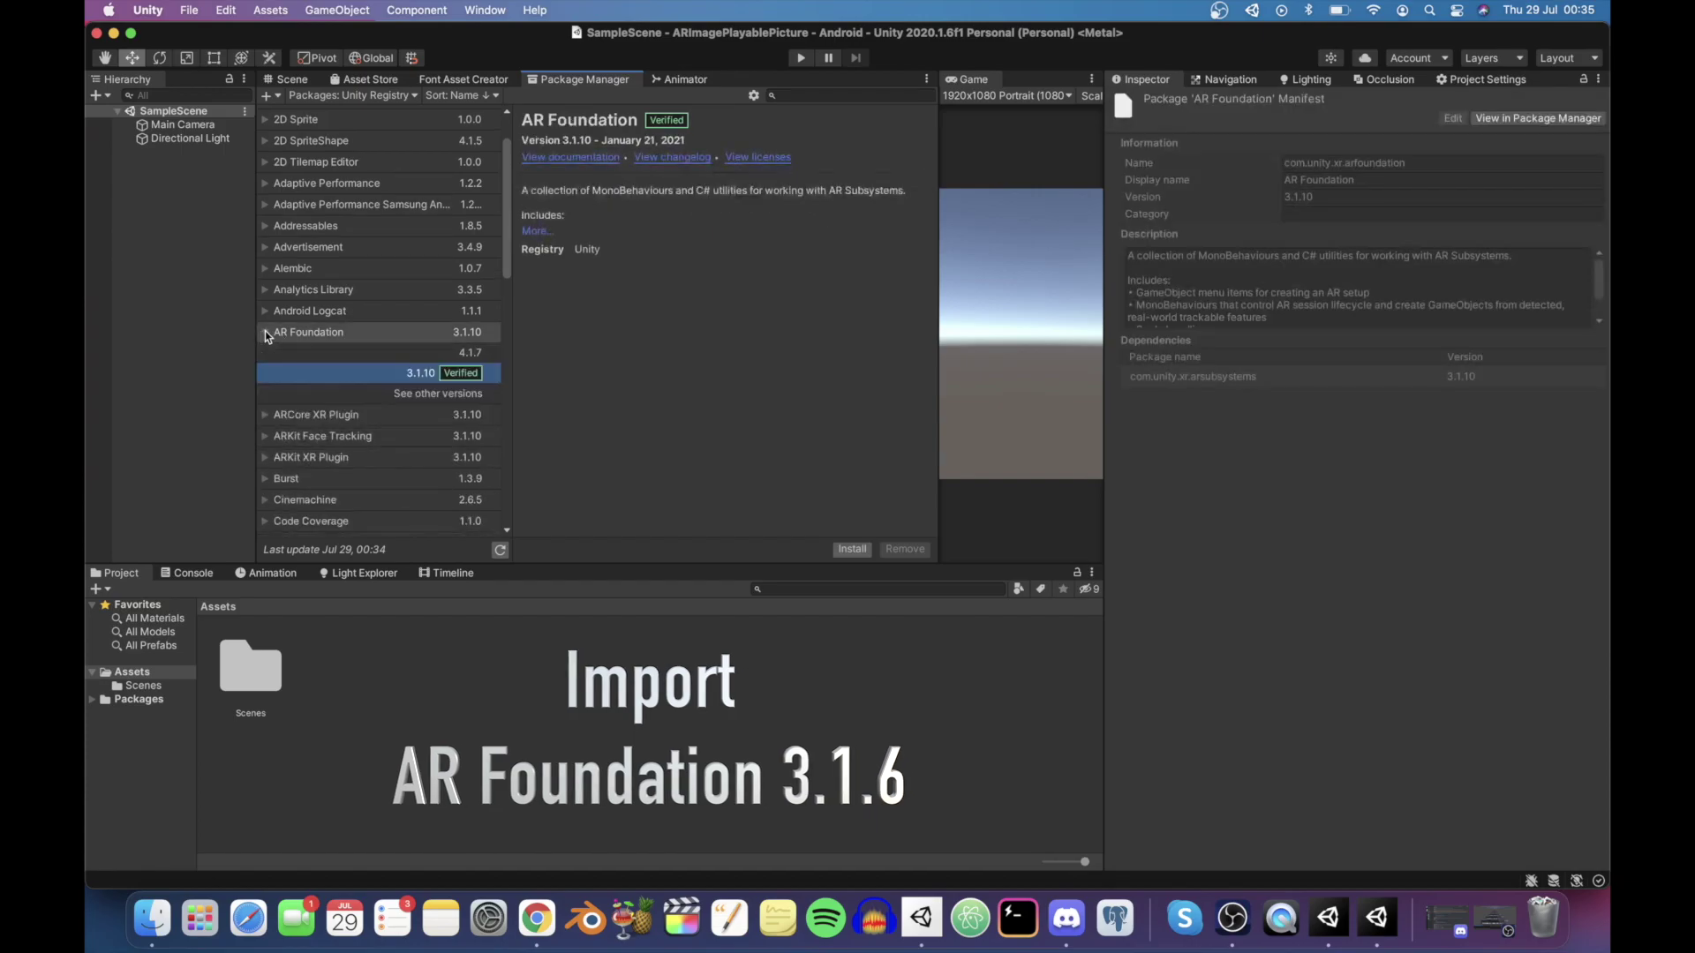
{"action": "left_click", "coordinate": [427, 395]}
{"action": "scroll", "coordinate": [438, 398], "scroll_direction": "down", "scroll_amount": 2}
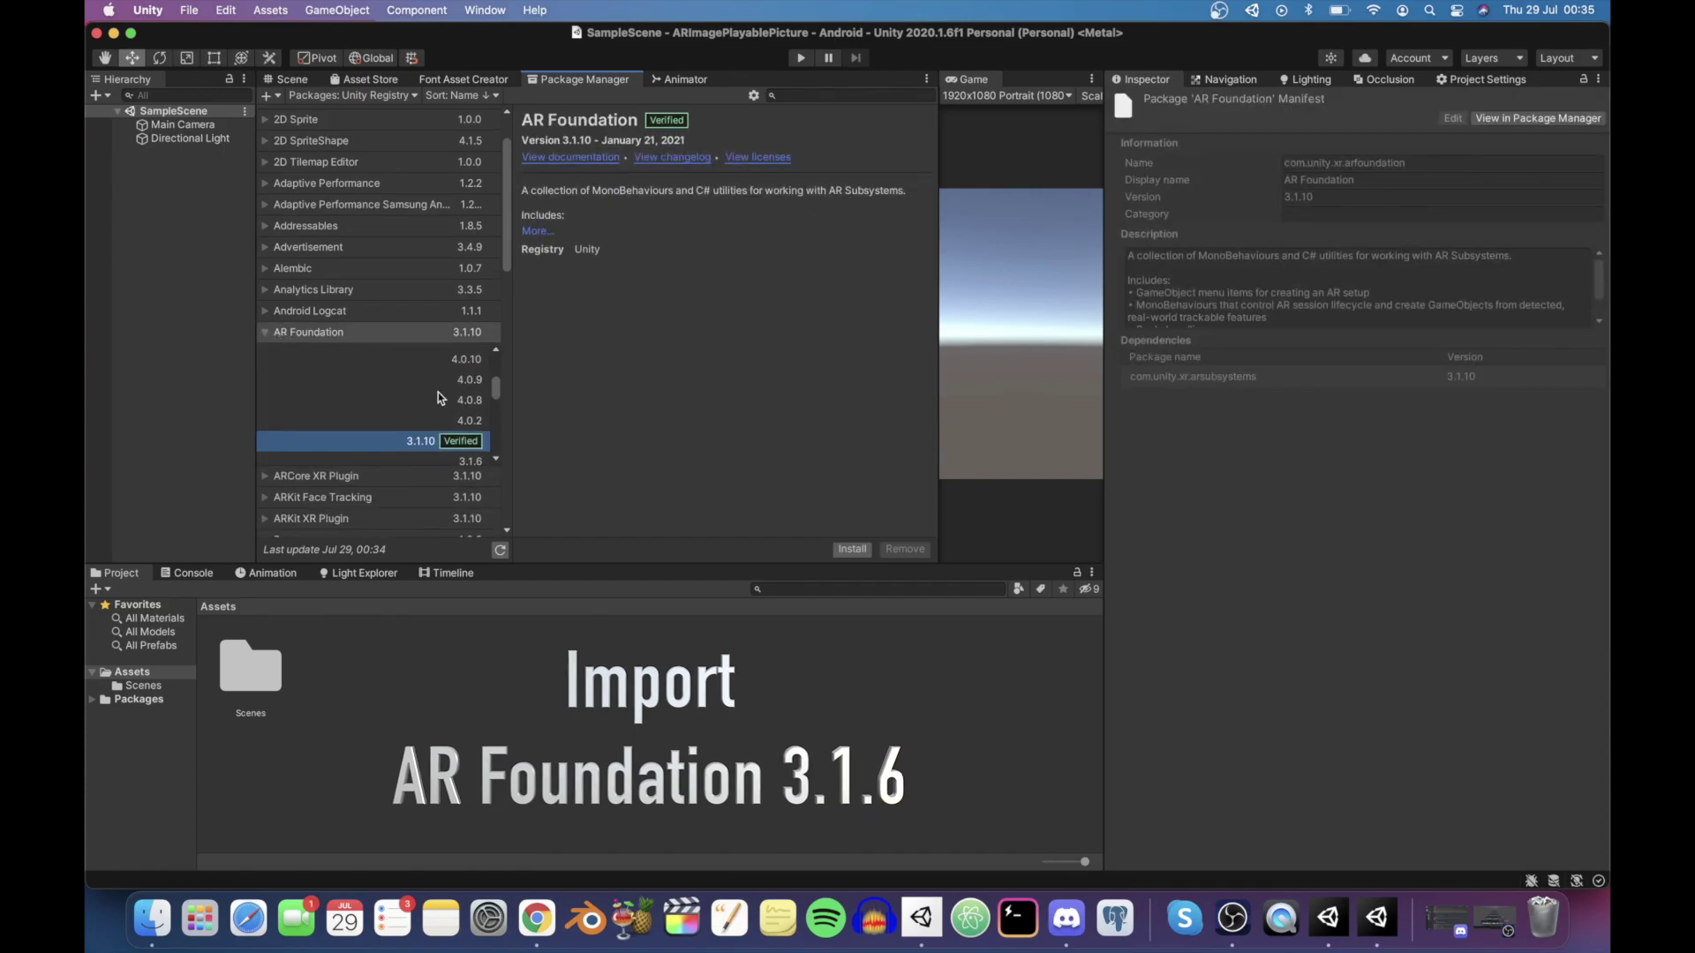
{"action": "scroll", "coordinate": [438, 398], "scroll_direction": "up", "scroll_amount": 3}
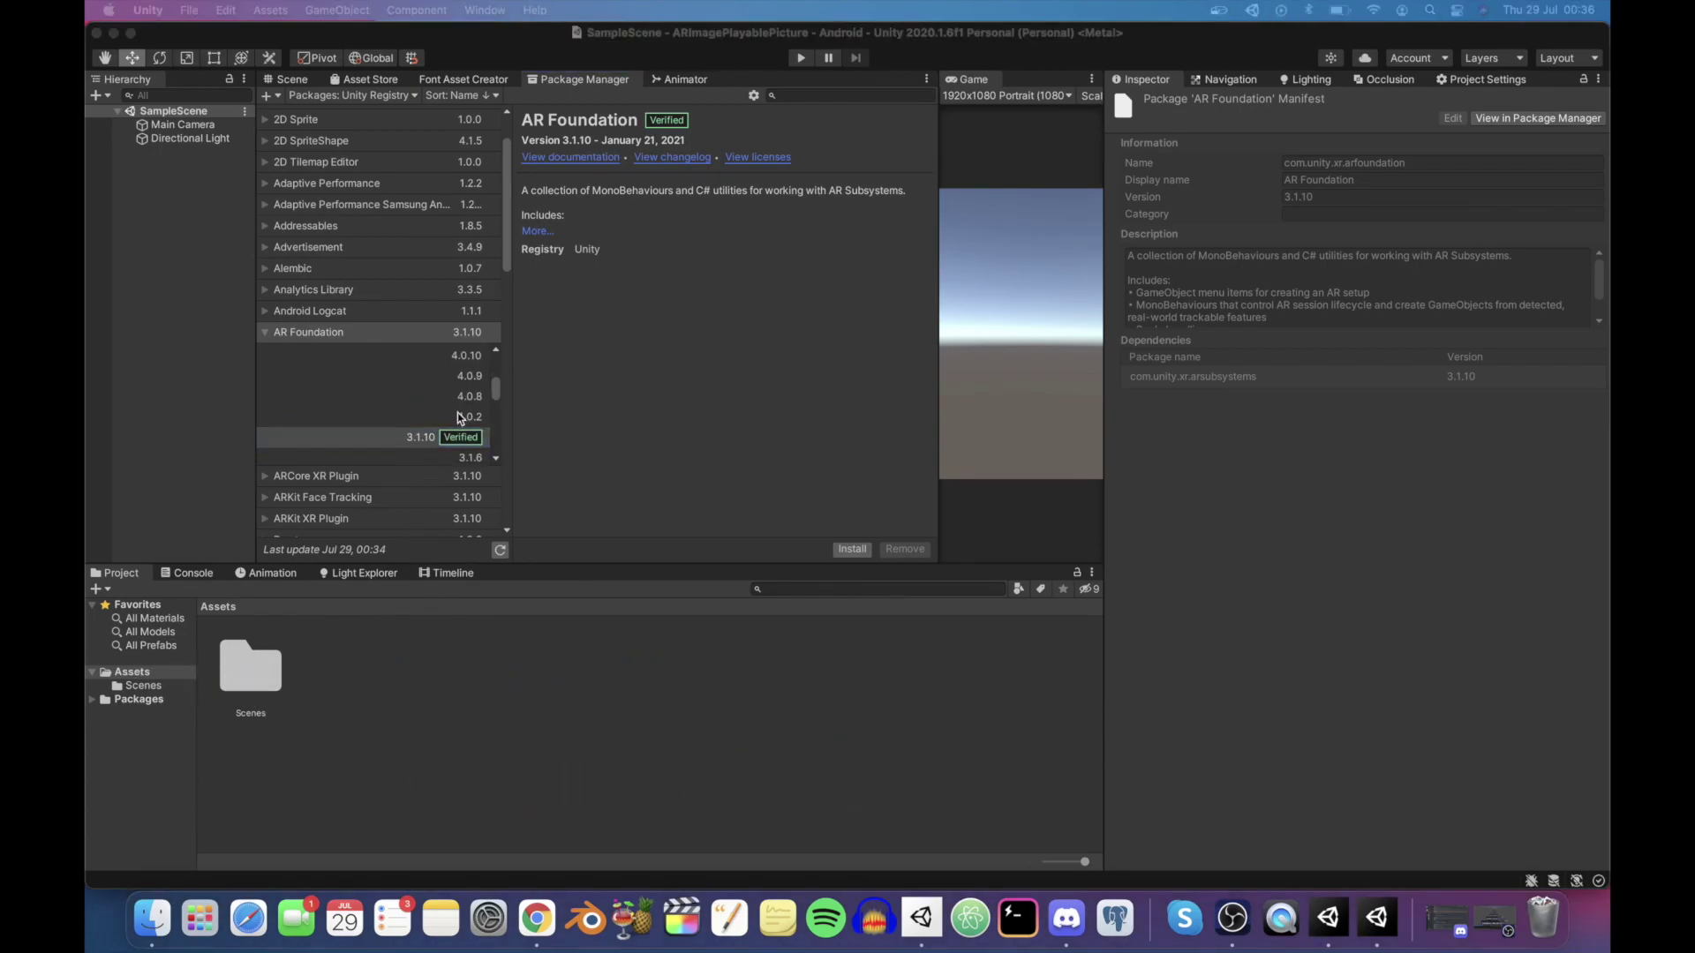
{"action": "left_click", "coordinate": [444, 454]}
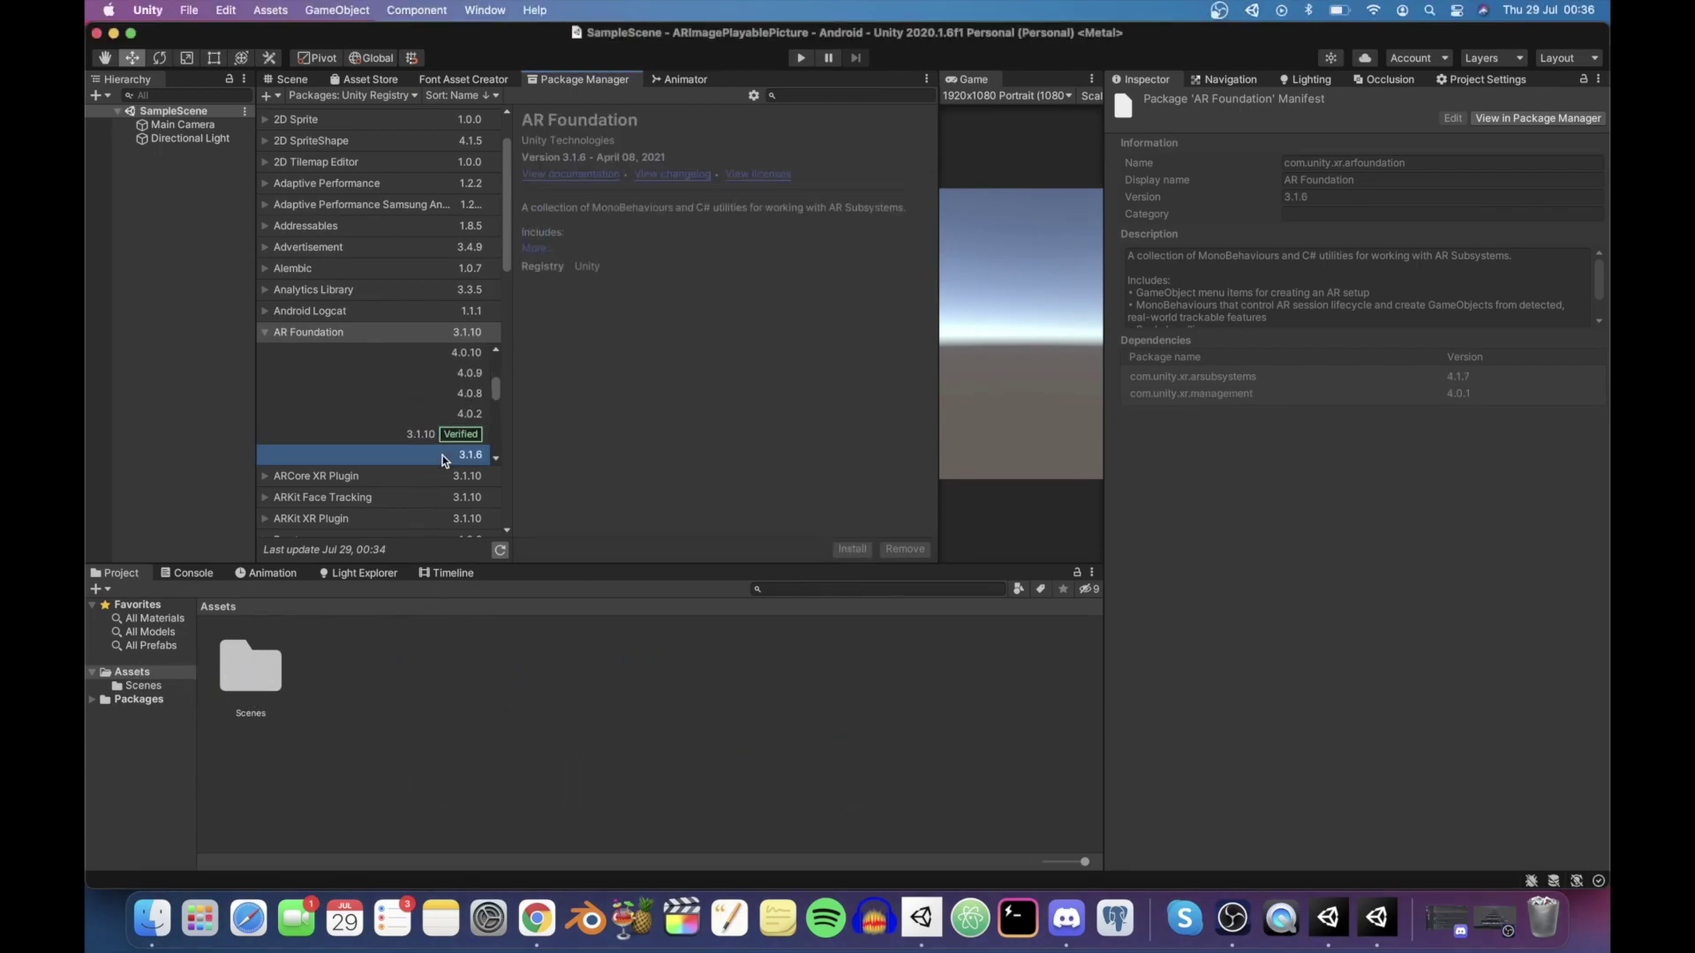
{"action": "left_click", "coordinate": [853, 550]}
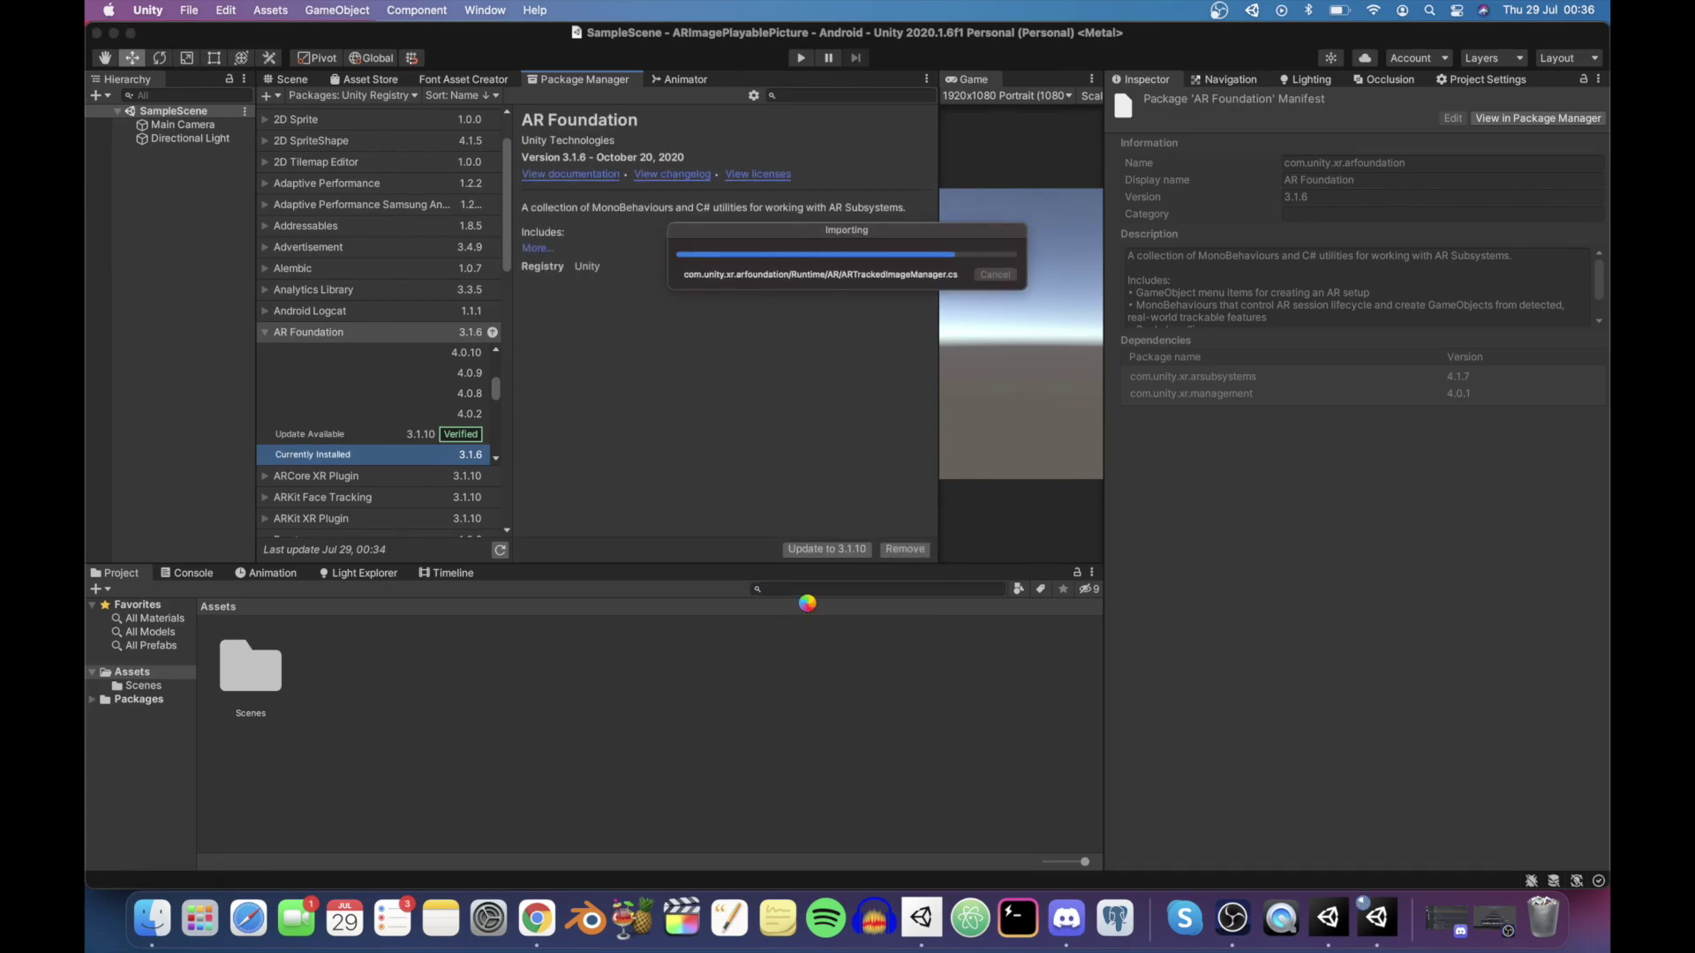
{"action": "left_click", "coordinate": [267, 478]}
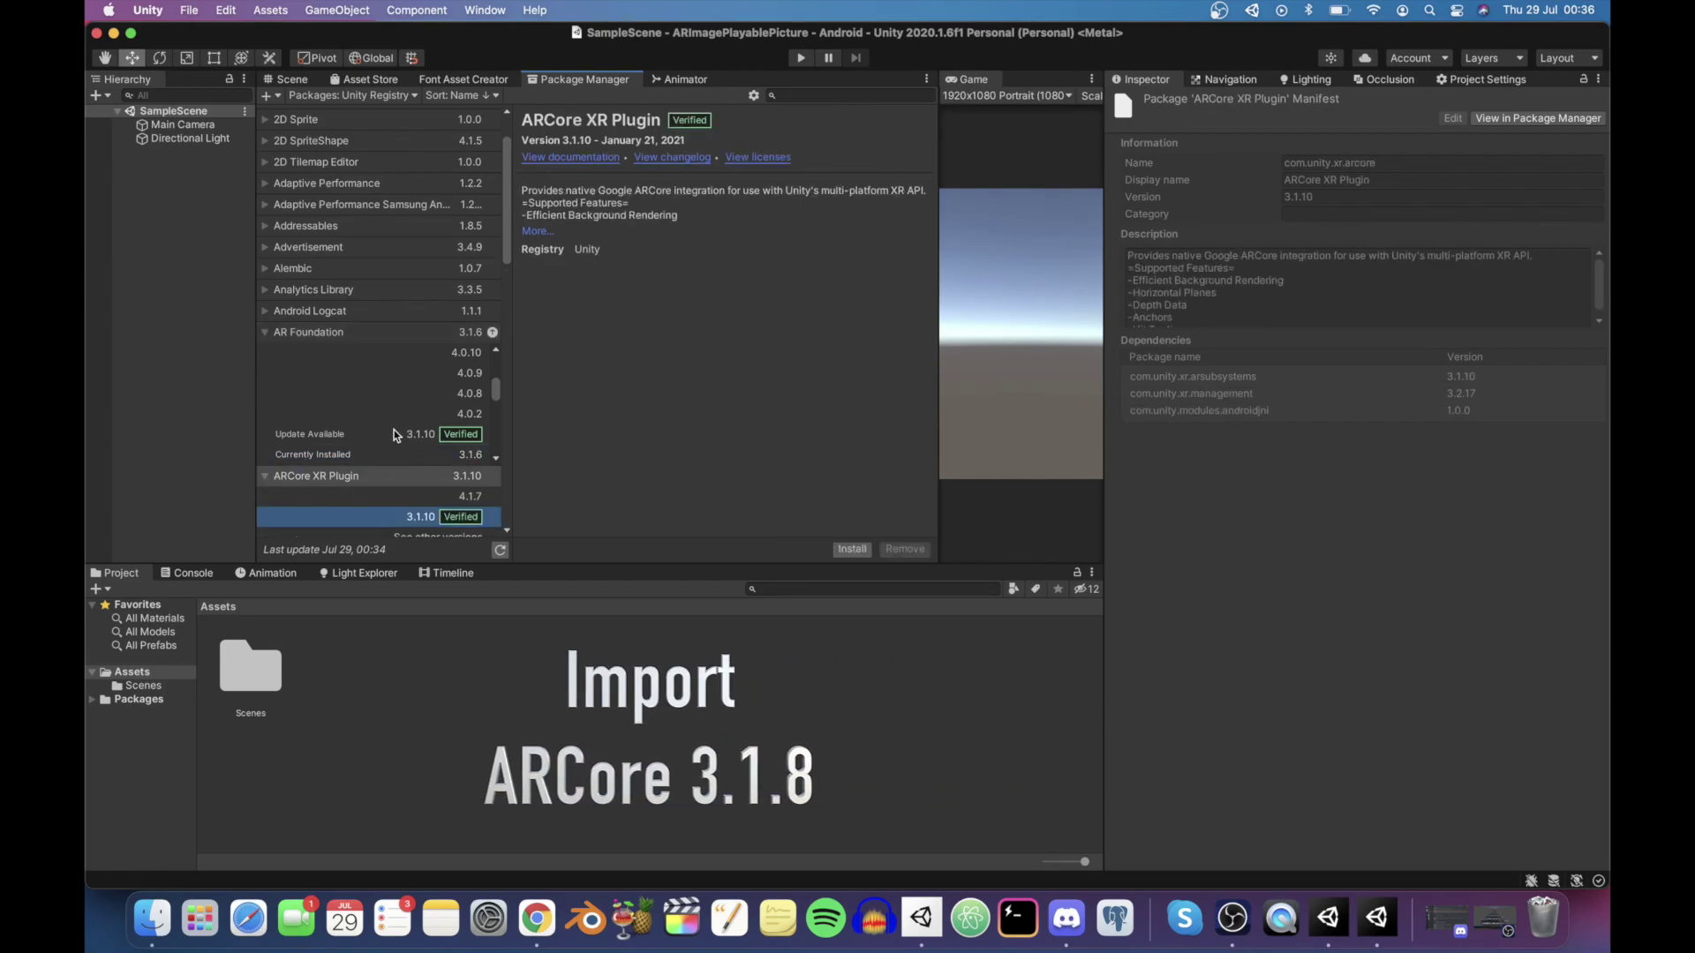
Install ARCore XR Plugin version 3.1.8
{"action": "scroll", "coordinate": [418, 464], "scroll_direction": "down", "scroll_amount": 1}
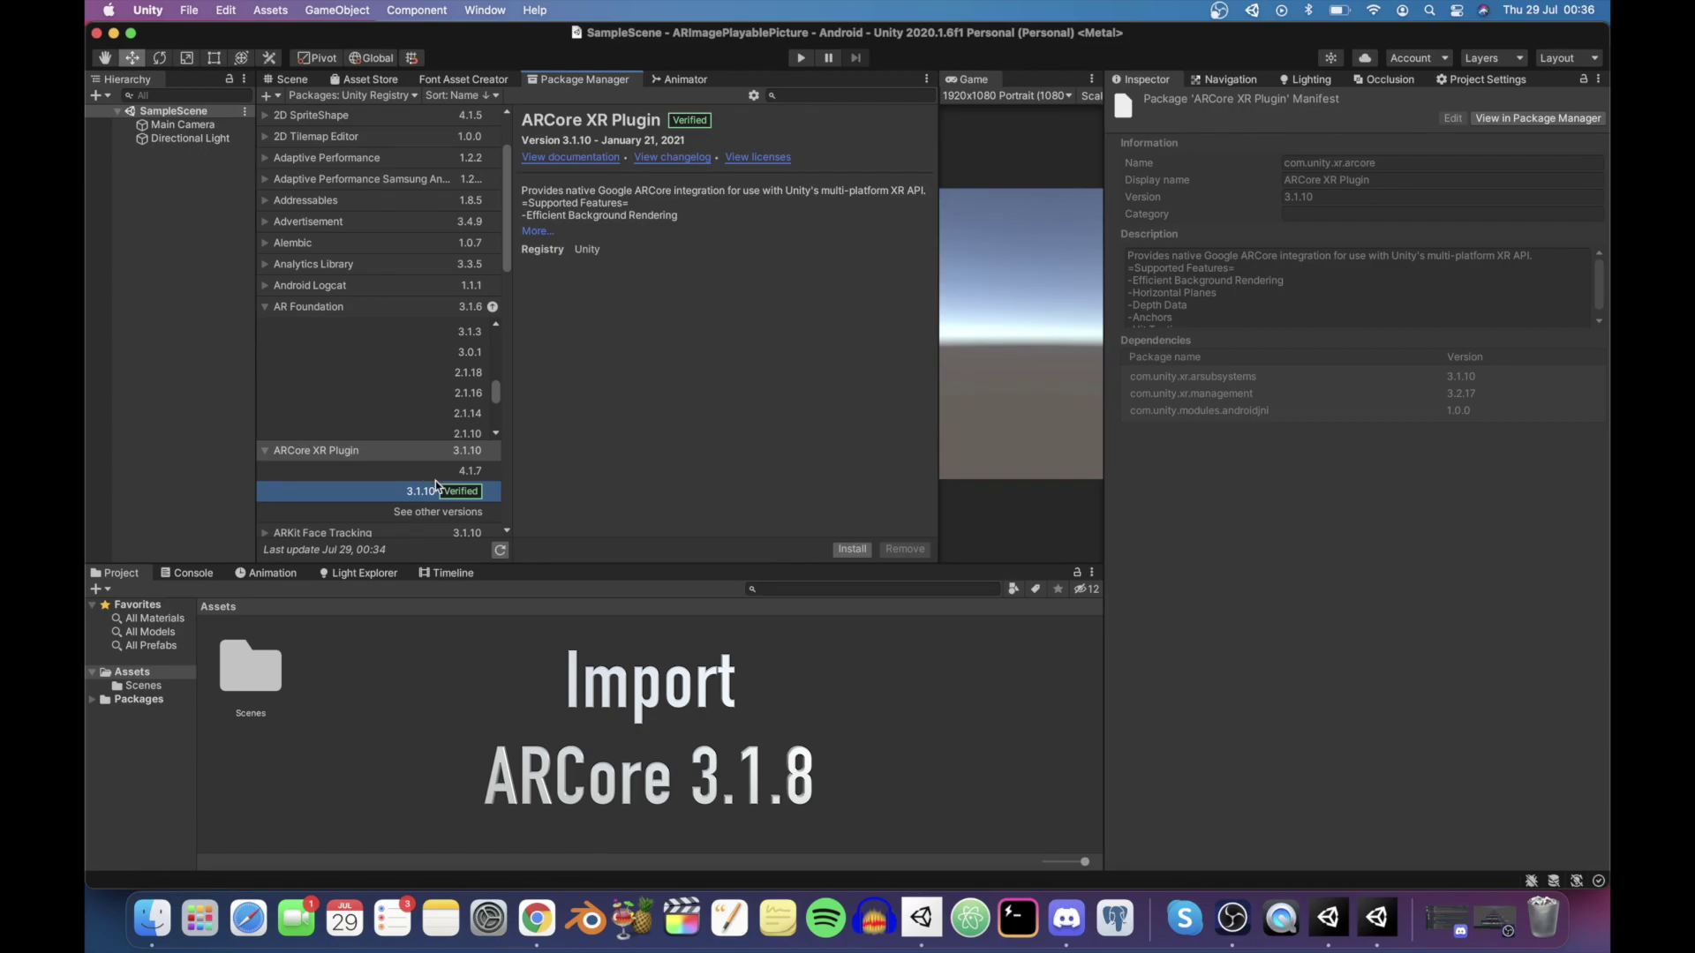
{"action": "left_click", "coordinate": [424, 513]}
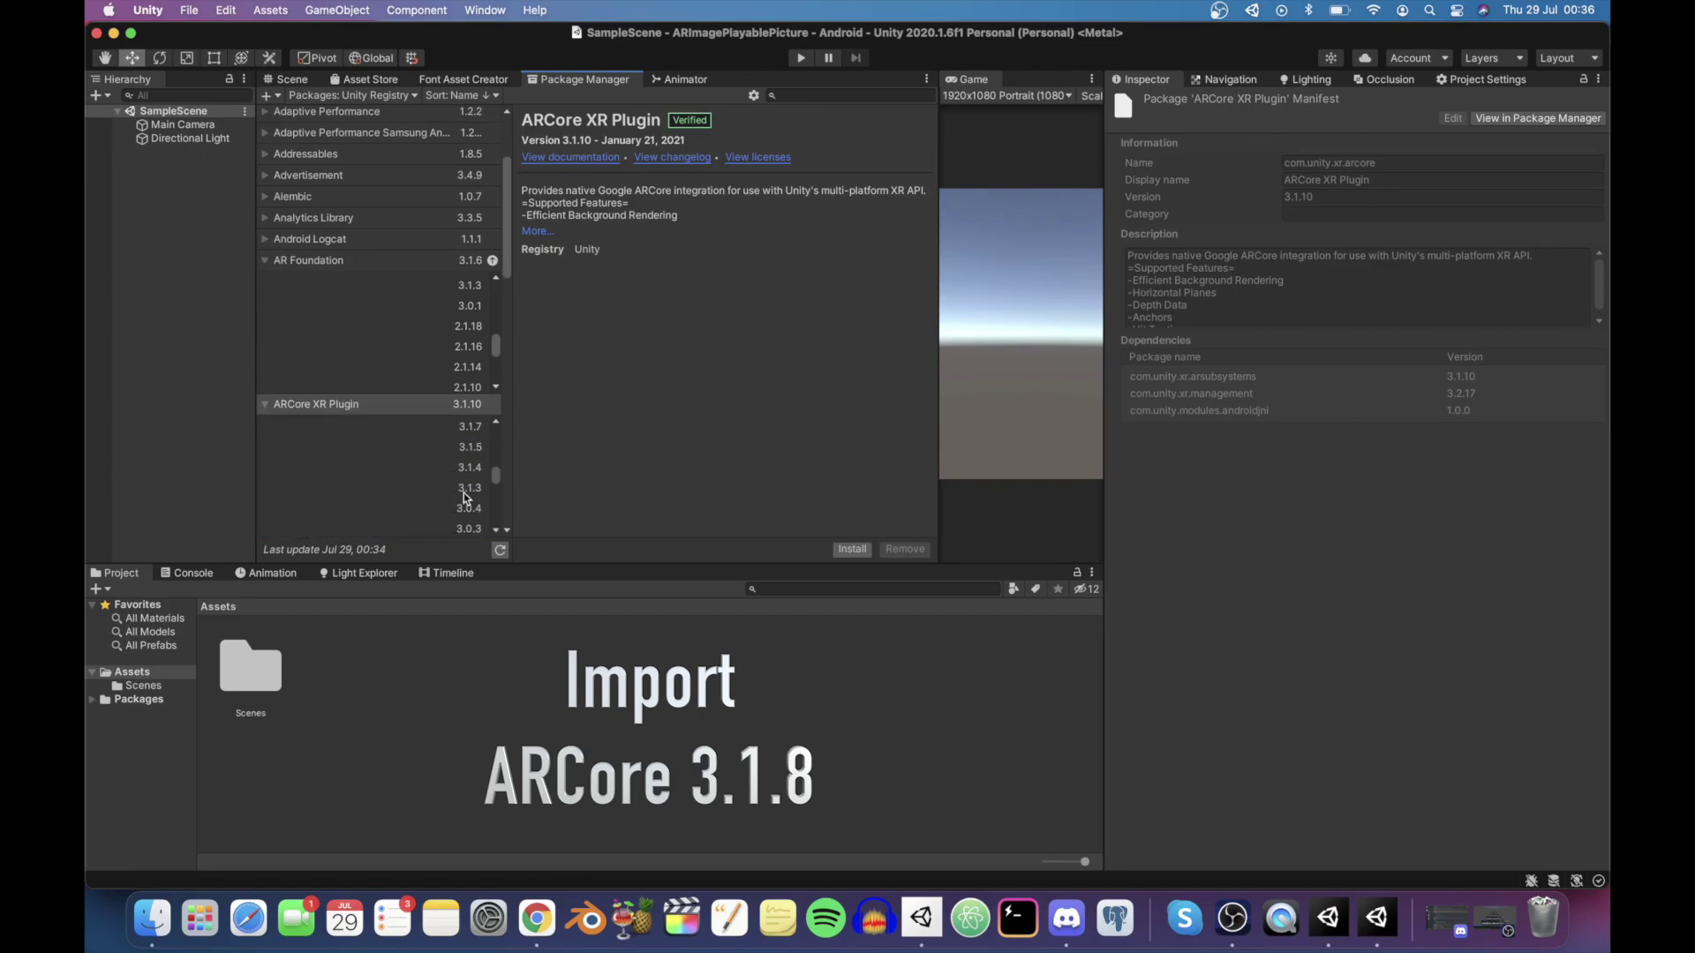
{"action": "scroll", "coordinate": [461, 494], "scroll_direction": "up", "scroll_amount": 1}
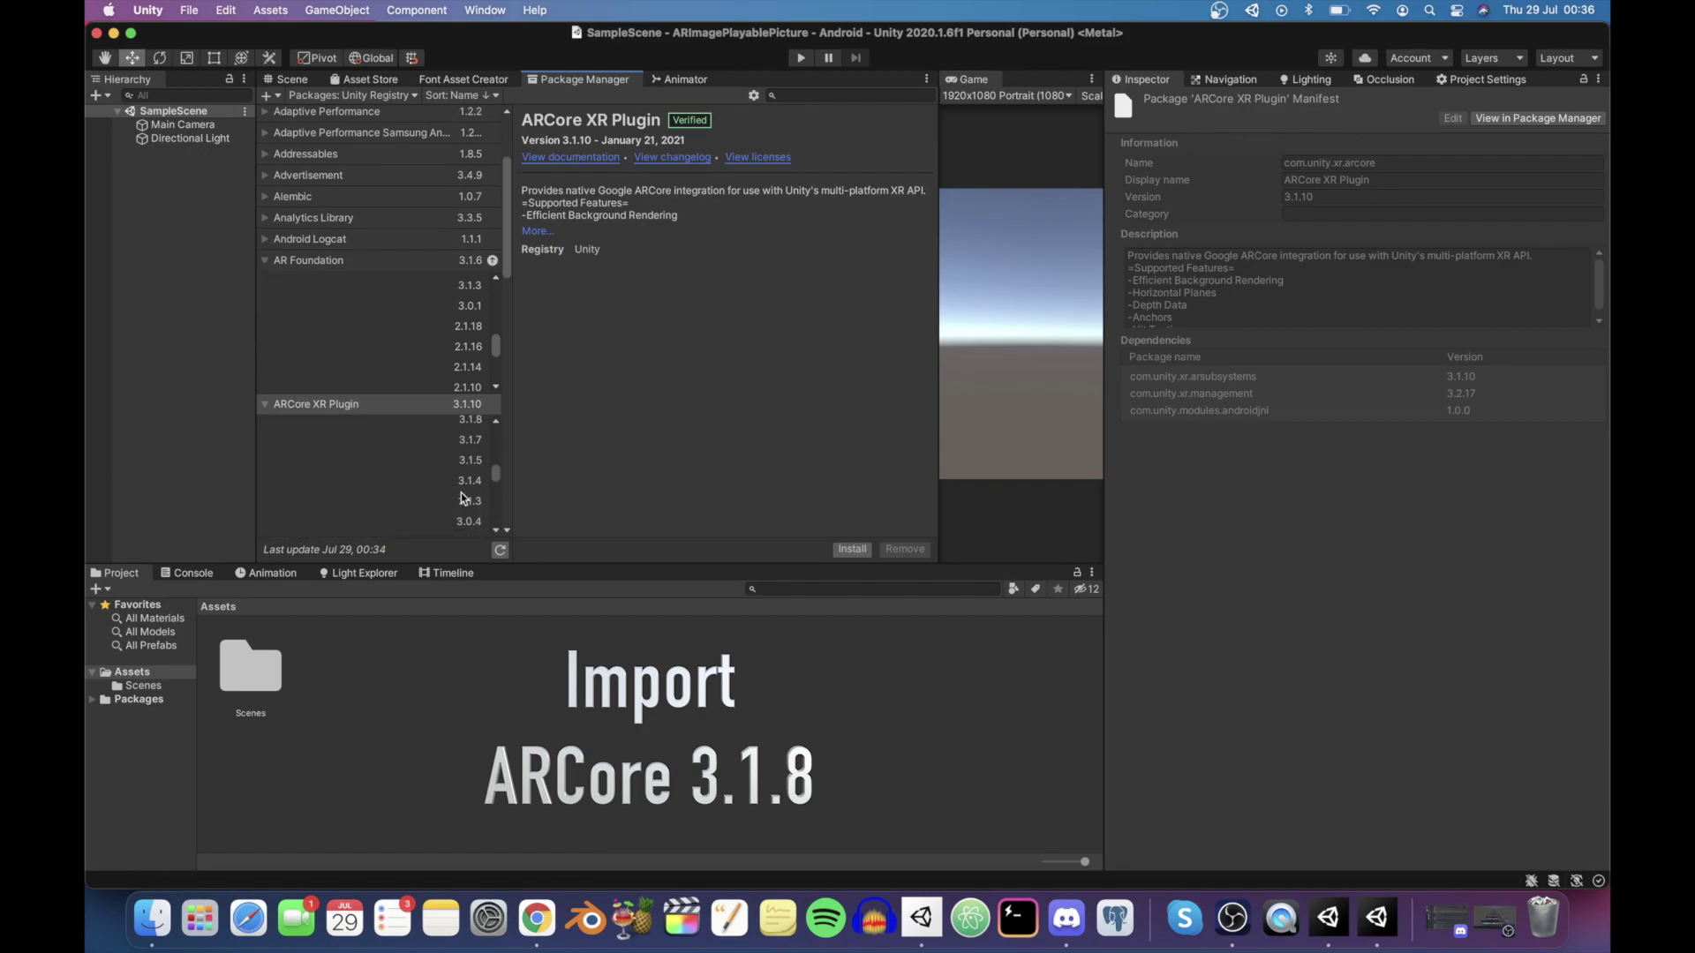
{"action": "left_click", "coordinate": [466, 427]}
{"action": "left_click", "coordinate": [854, 550]}
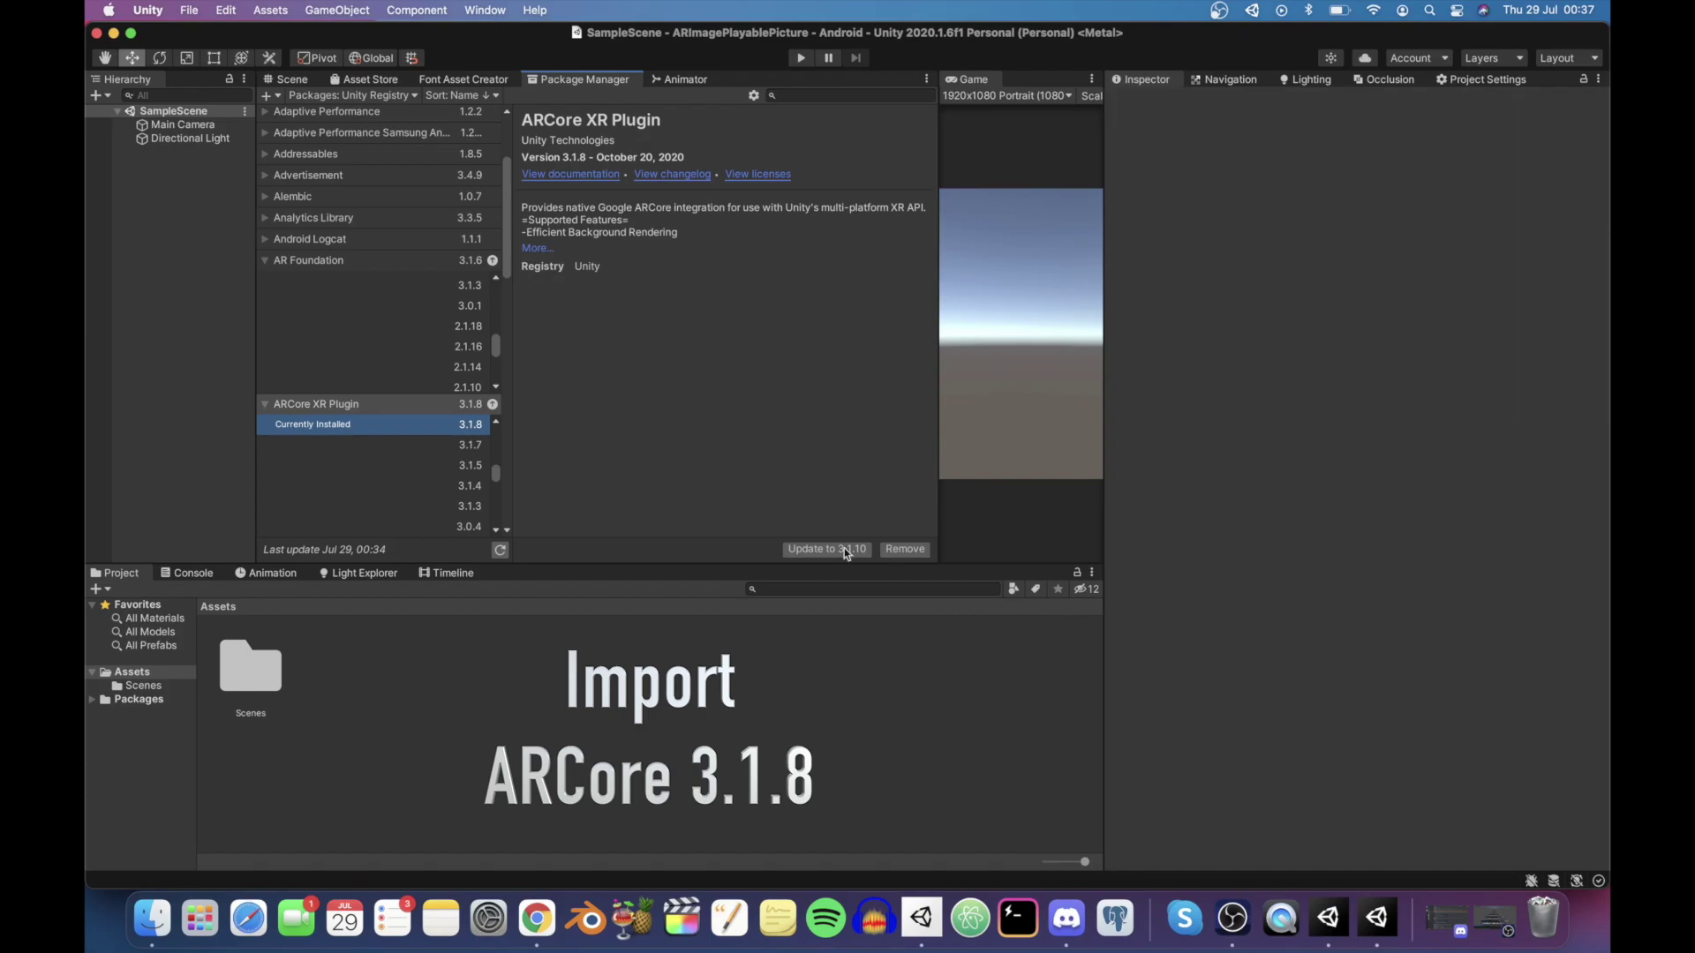
Install ARKit XR Plugin version 3.1.8 and return to the Scene view
{"action": "scroll", "coordinate": [340, 402], "scroll_direction": "down", "scroll_amount": 3}
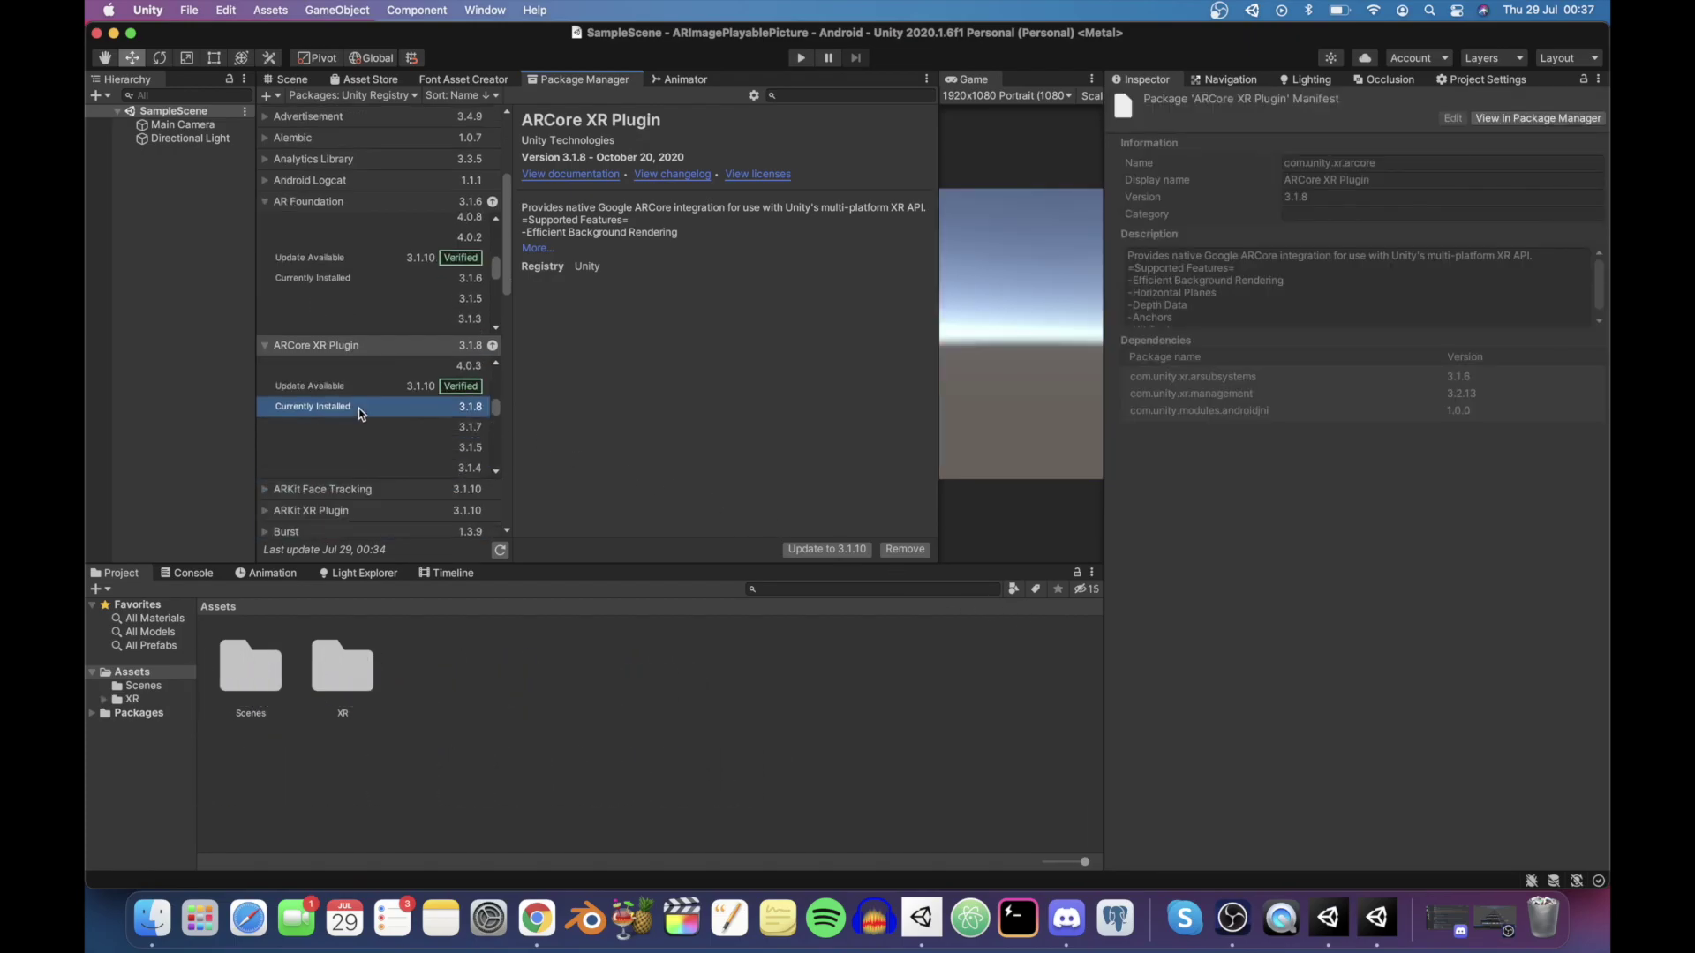
{"action": "scroll", "coordinate": [353, 408], "scroll_direction": "down", "scroll_amount": 2}
{"action": "scroll", "coordinate": [342, 452], "scroll_direction": "down", "scroll_amount": 1}
{"action": "scroll", "coordinate": [346, 477], "scroll_direction": "down", "scroll_amount": 2}
{"action": "scroll", "coordinate": [346, 485], "scroll_direction": "down", "scroll_amount": 3}
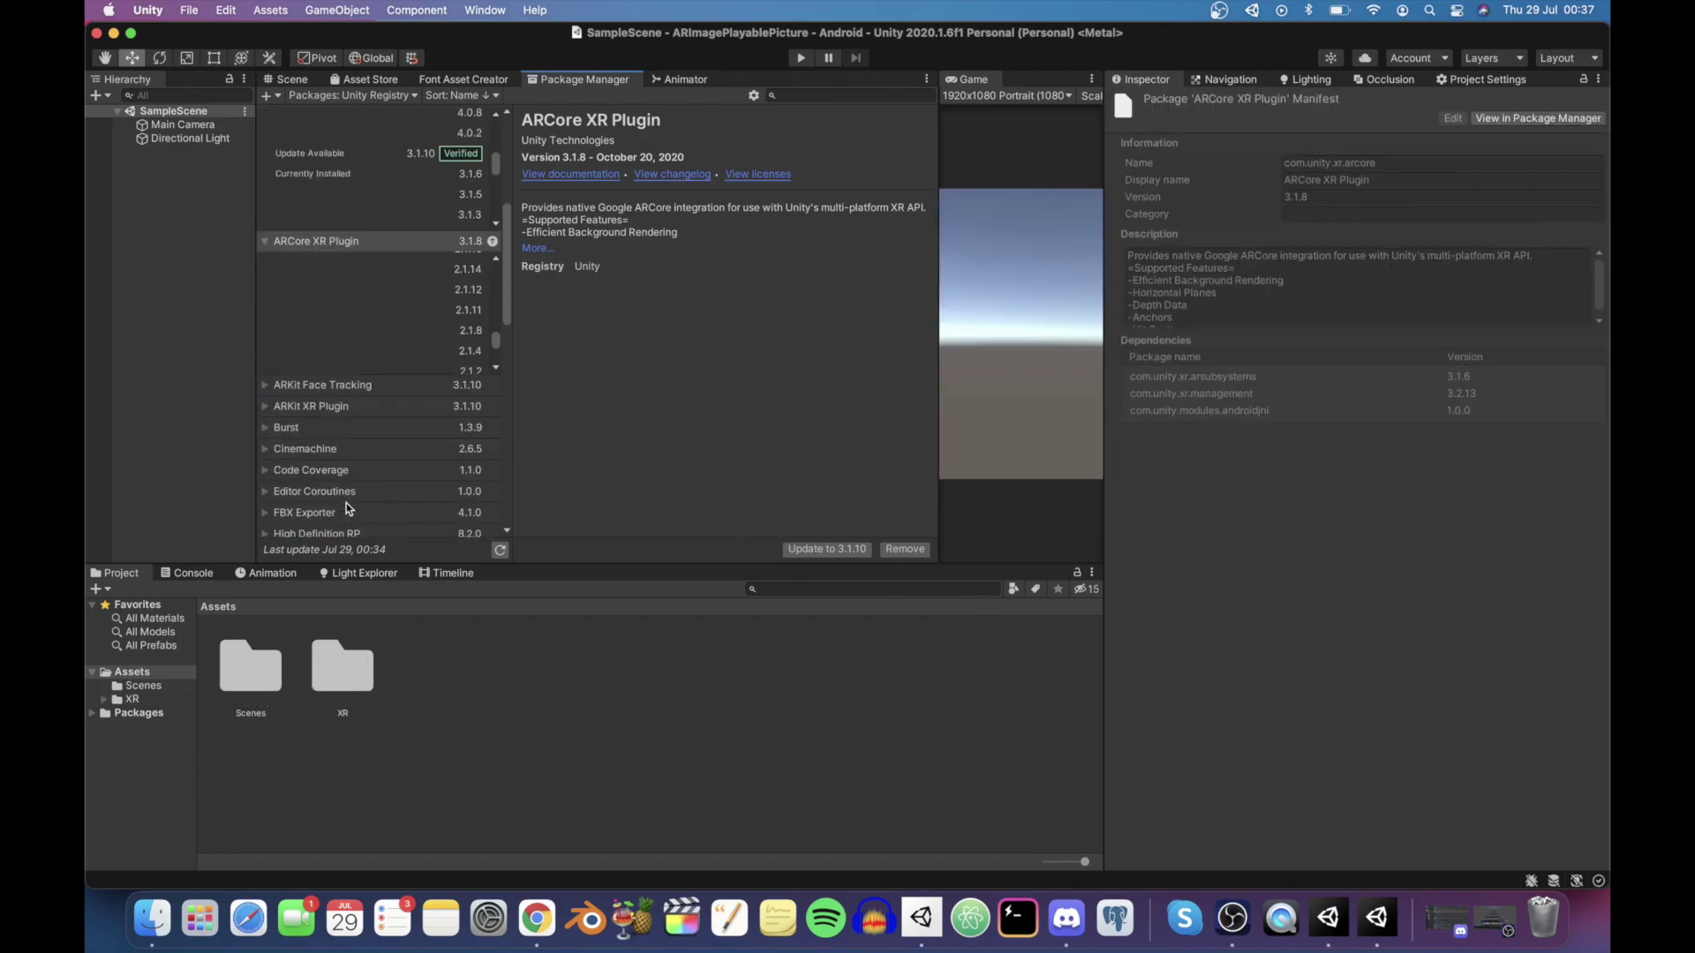
{"action": "left_click", "coordinate": [264, 407]}
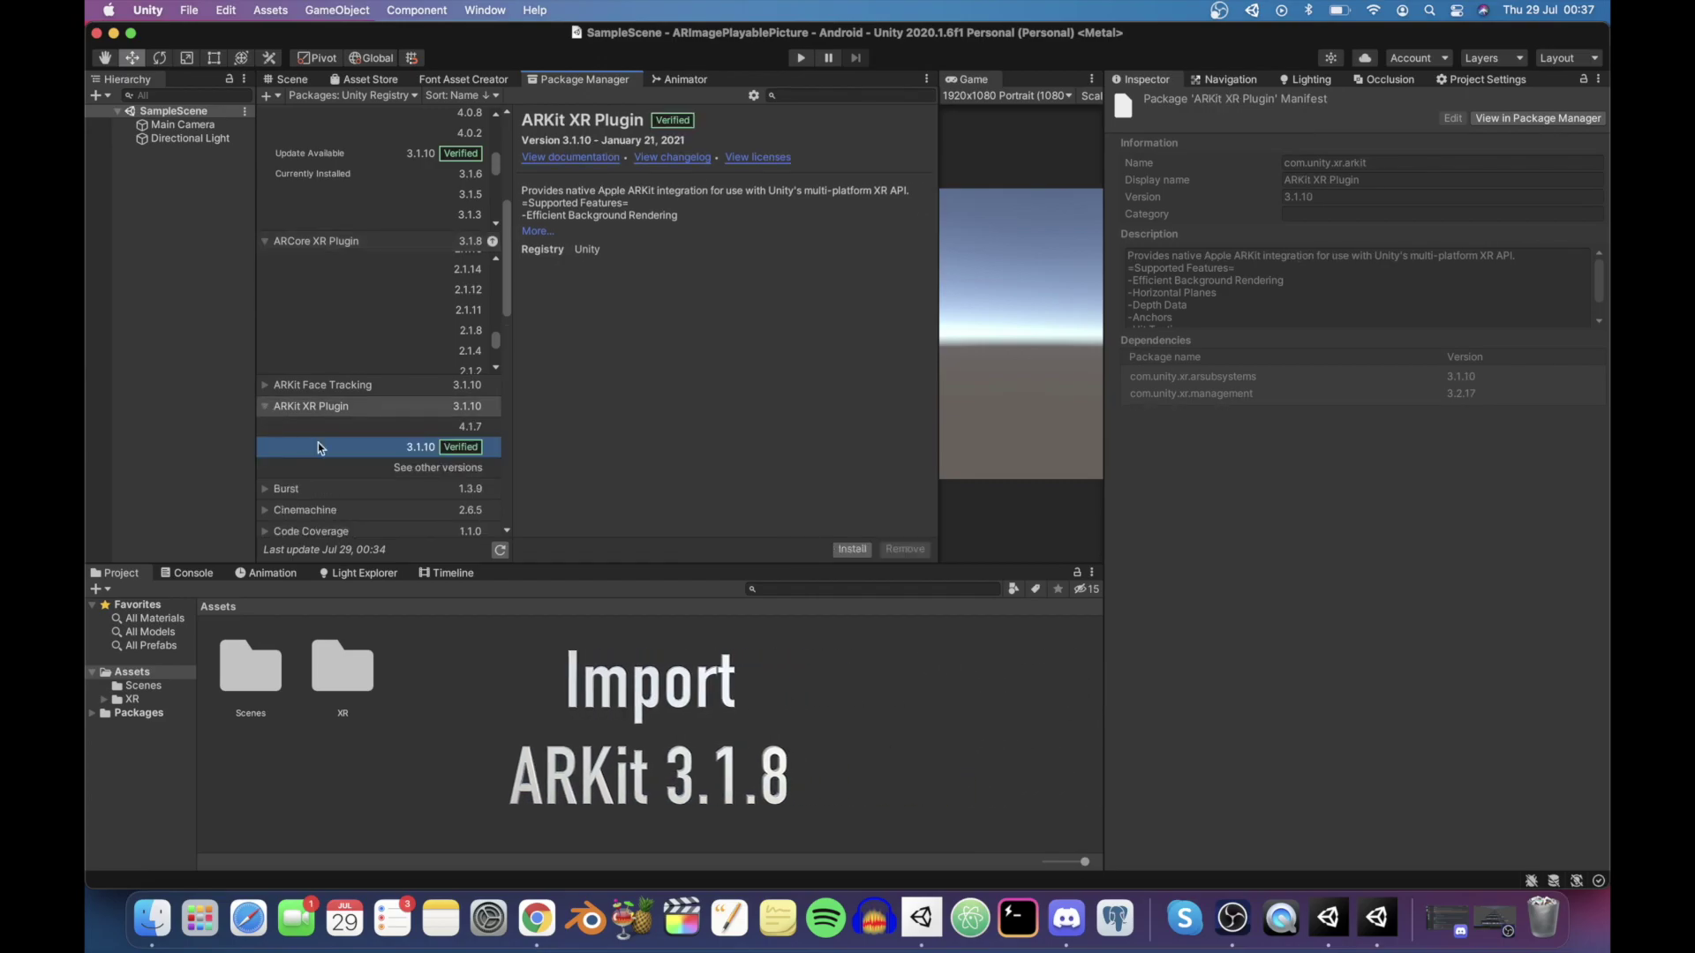
{"action": "left_click", "coordinate": [432, 469]}
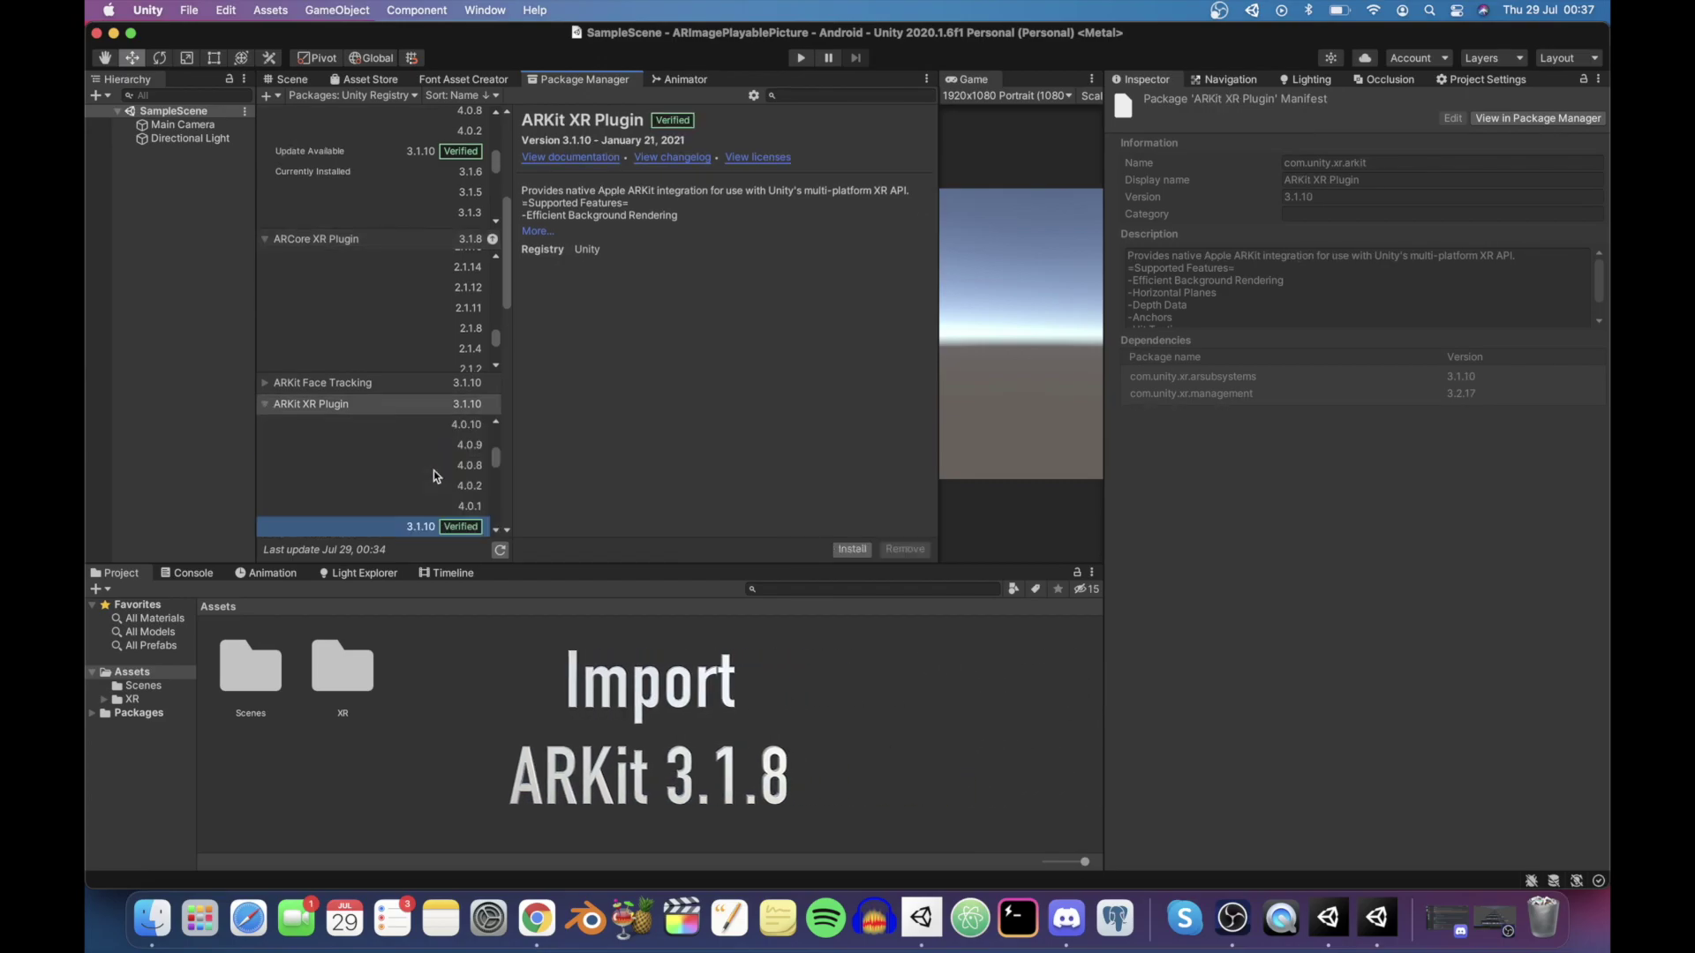
{"action": "scroll", "coordinate": [420, 388], "scroll_direction": "down", "scroll_amount": 3}
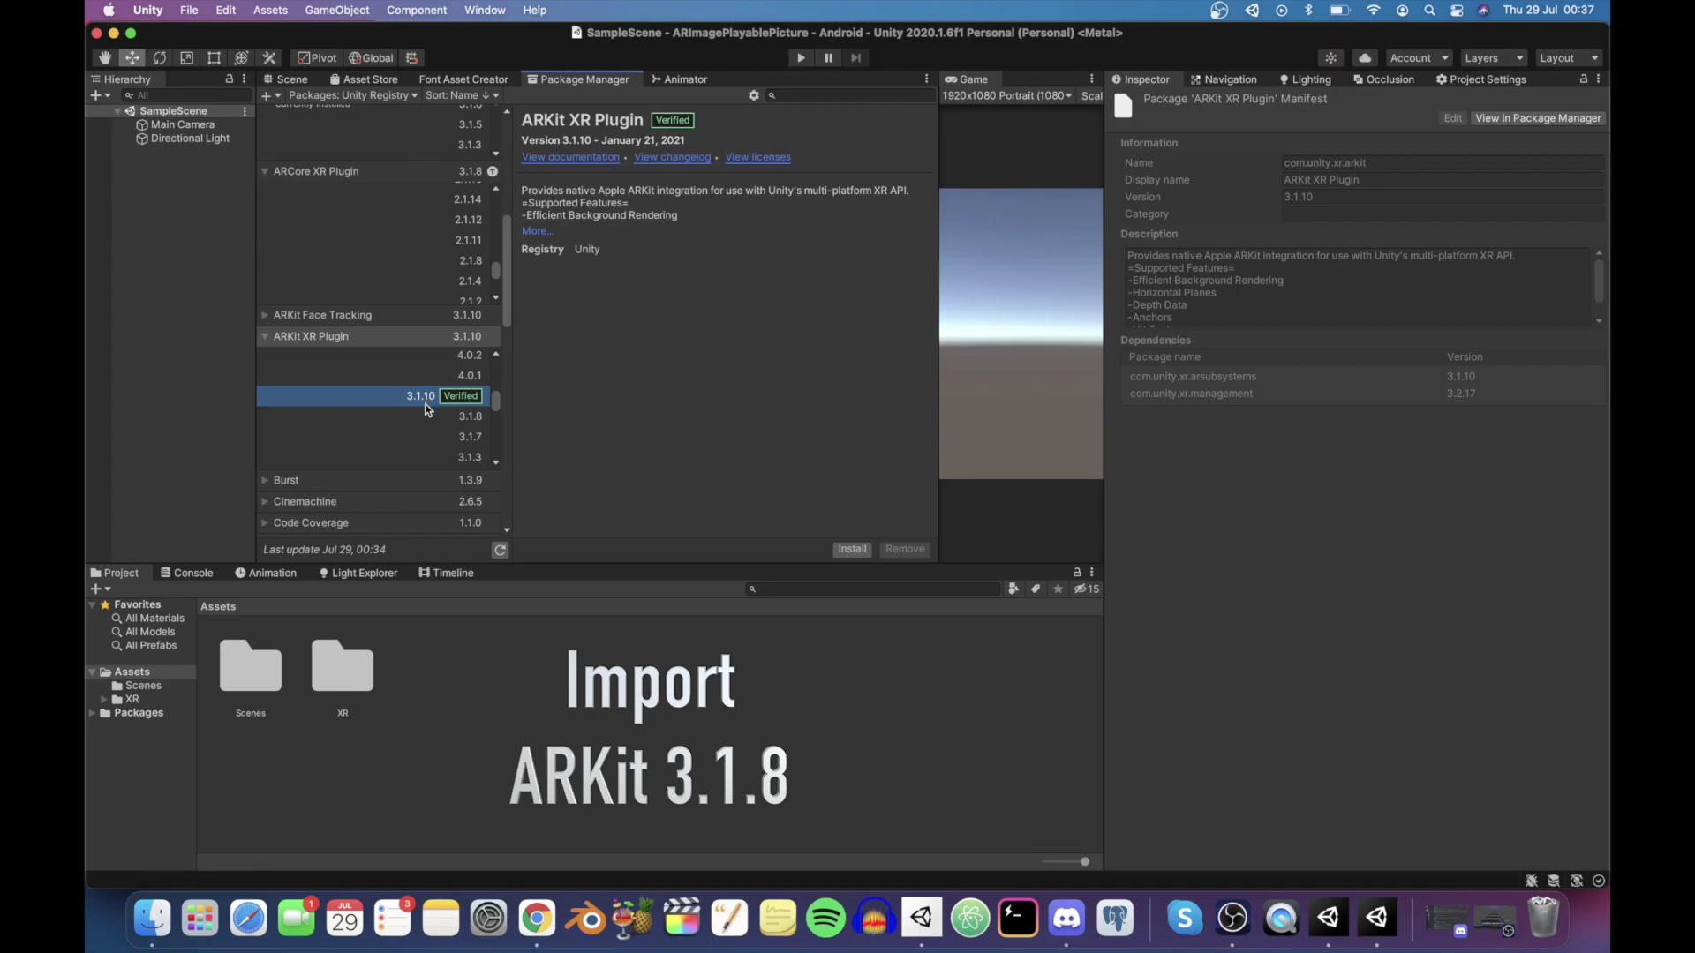
{"action": "left_click", "coordinate": [444, 420]}
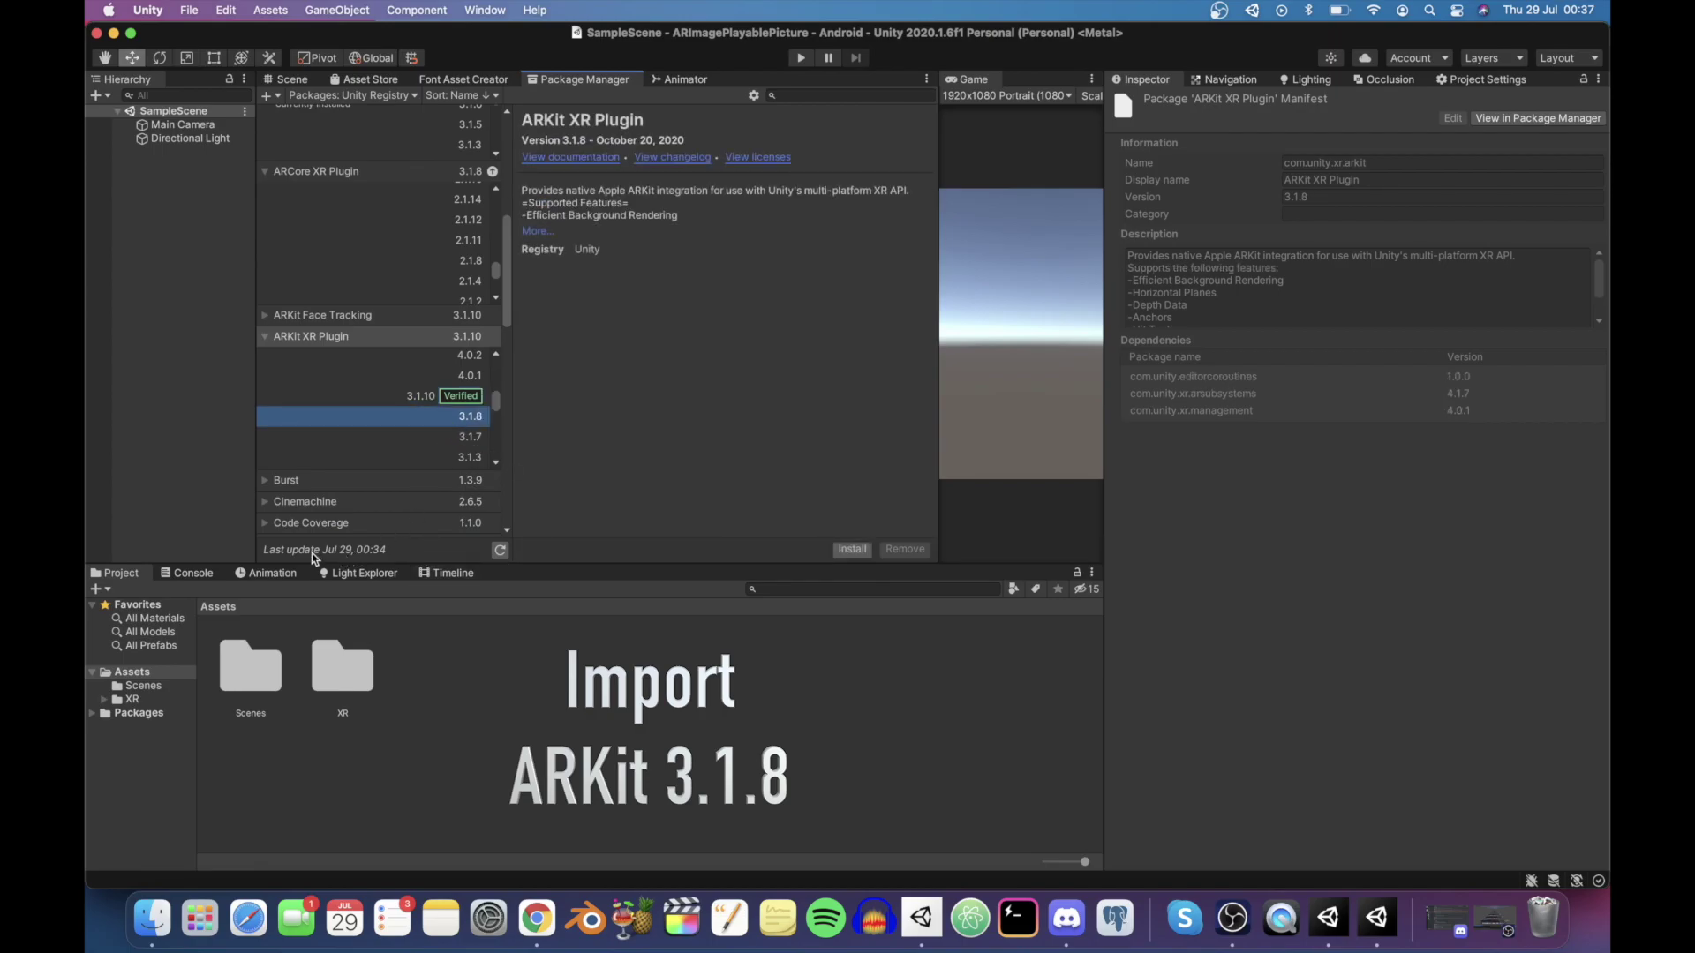
{"action": "left_click", "coordinate": [834, 551]}
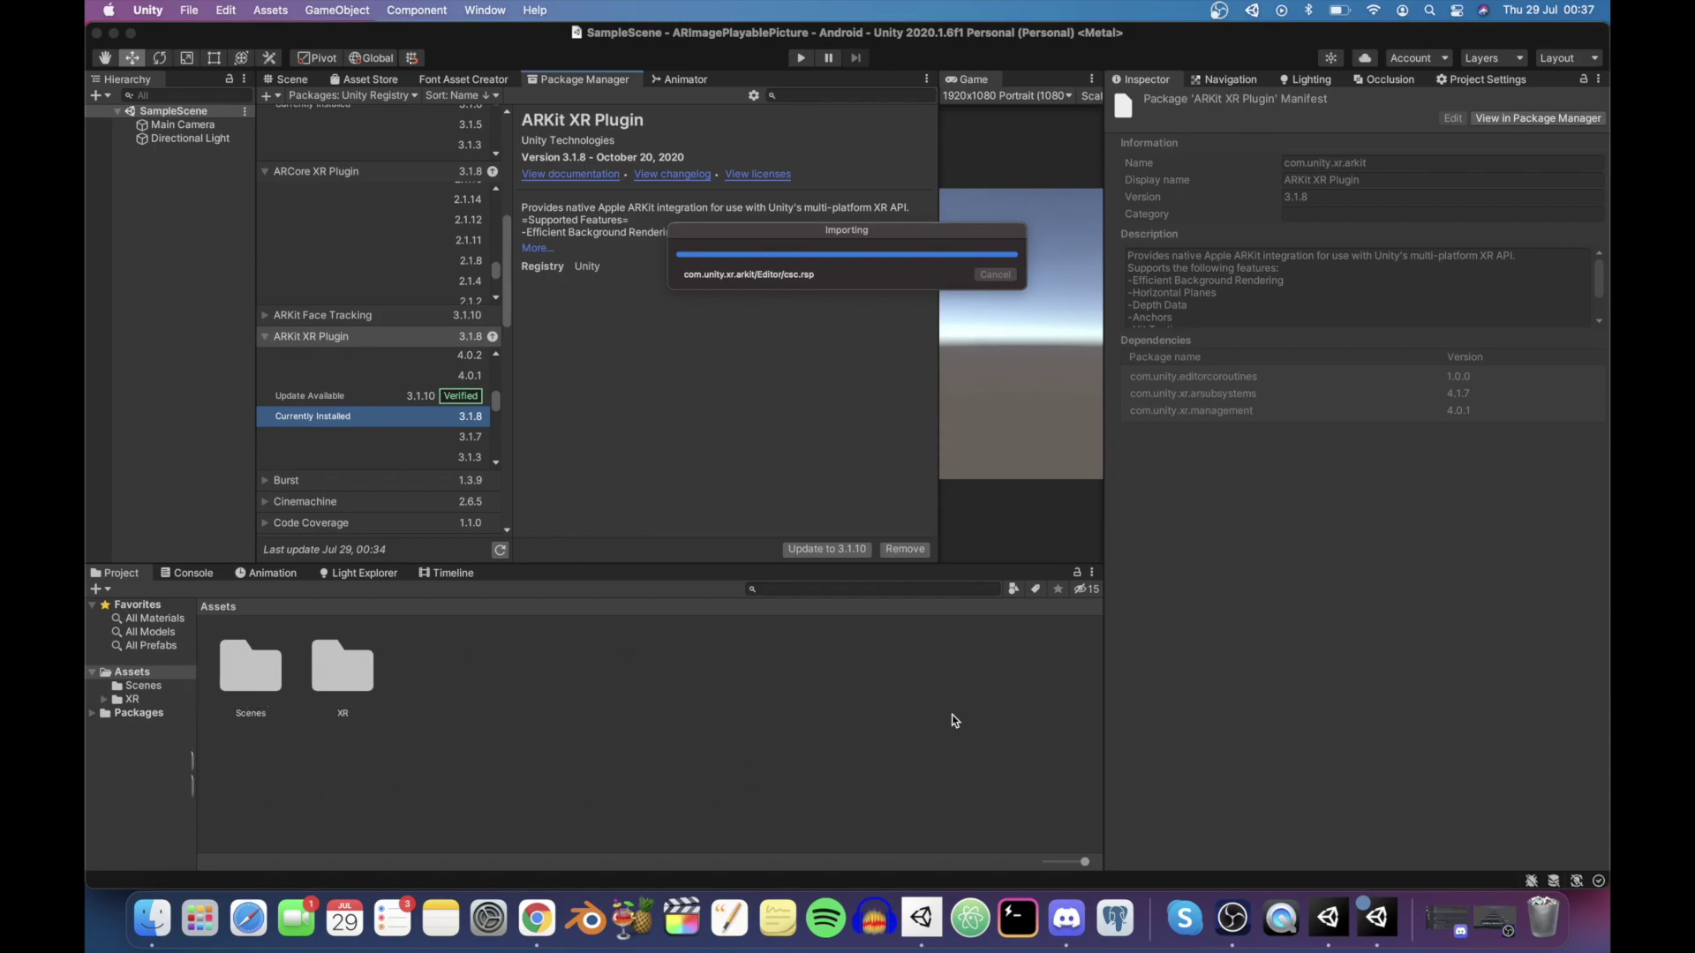
{"action": "left_click", "coordinate": [294, 81]}
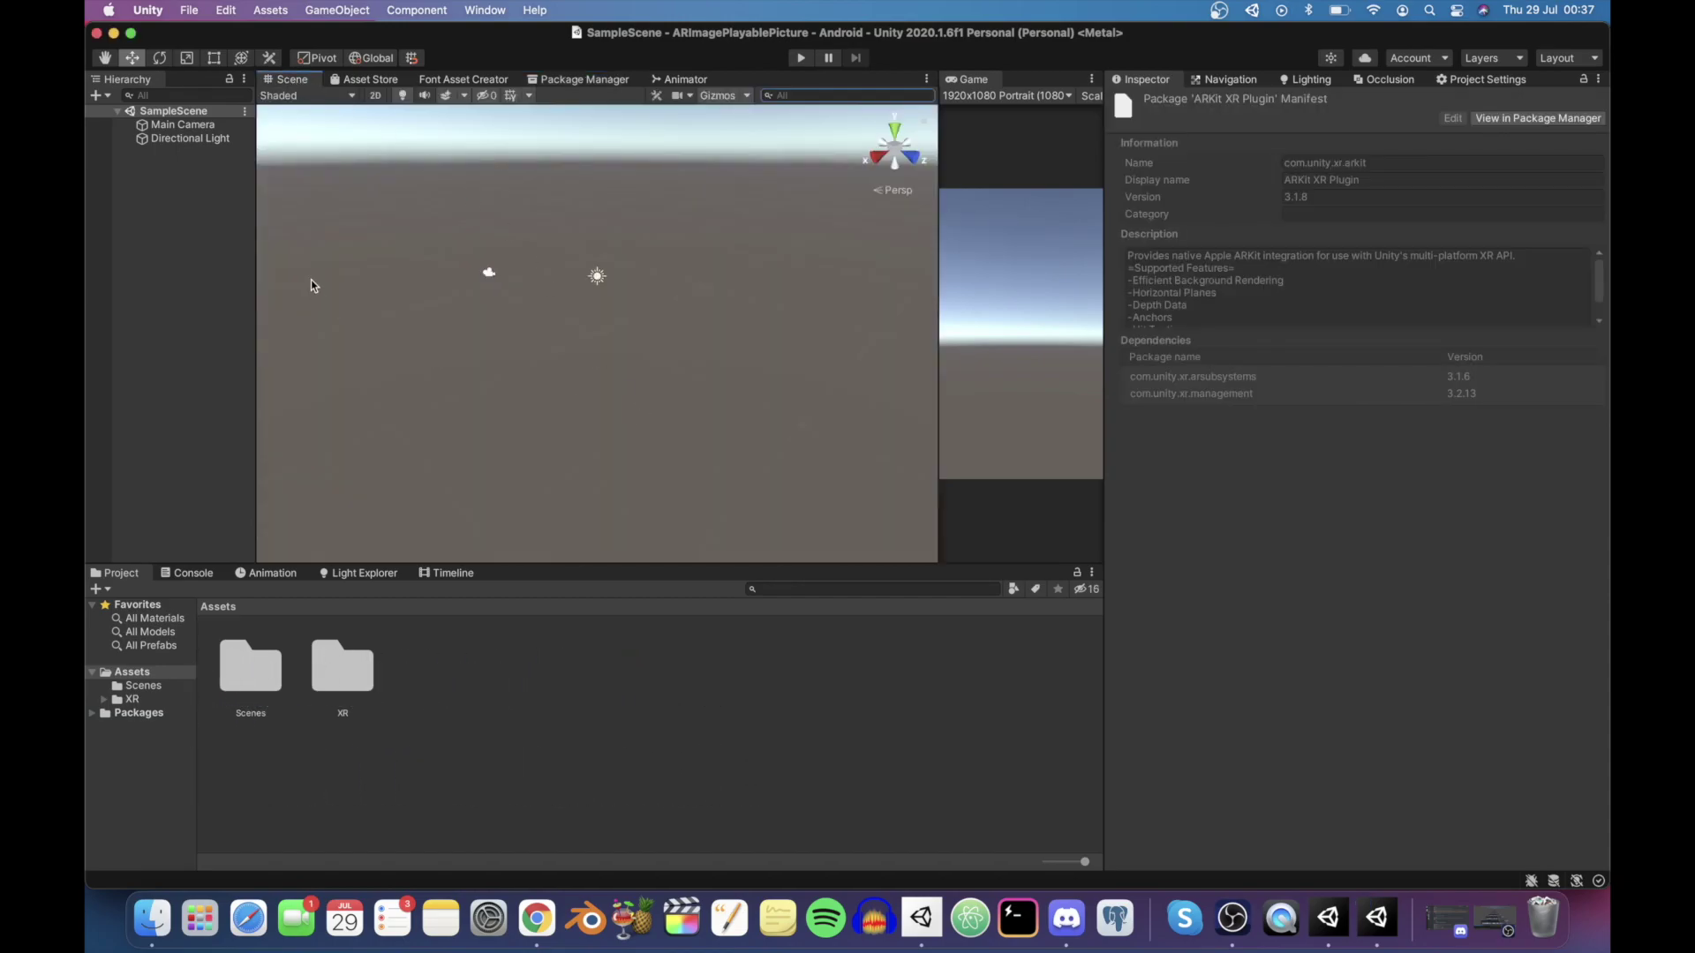
Add an XR > AR Session object to the scene hierarchy
{"action": "double_click", "coordinate": [342, 668]}
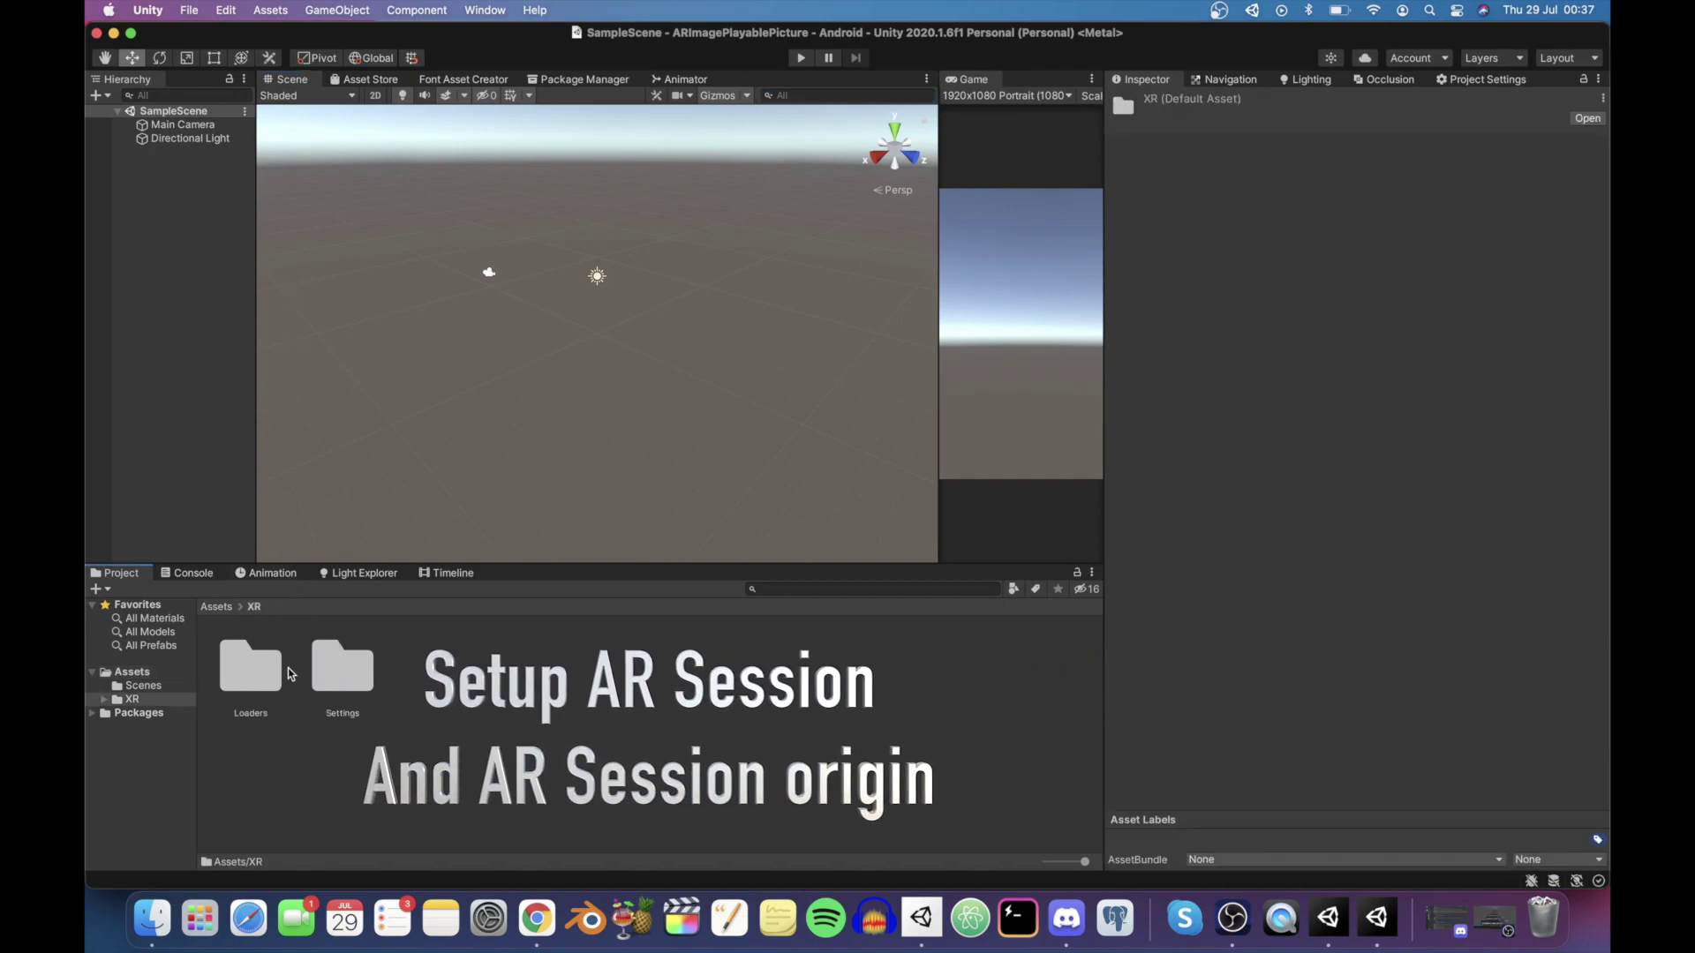
{"action": "left_click", "coordinate": [225, 607]}
{"action": "left_click", "coordinate": [526, 741]}
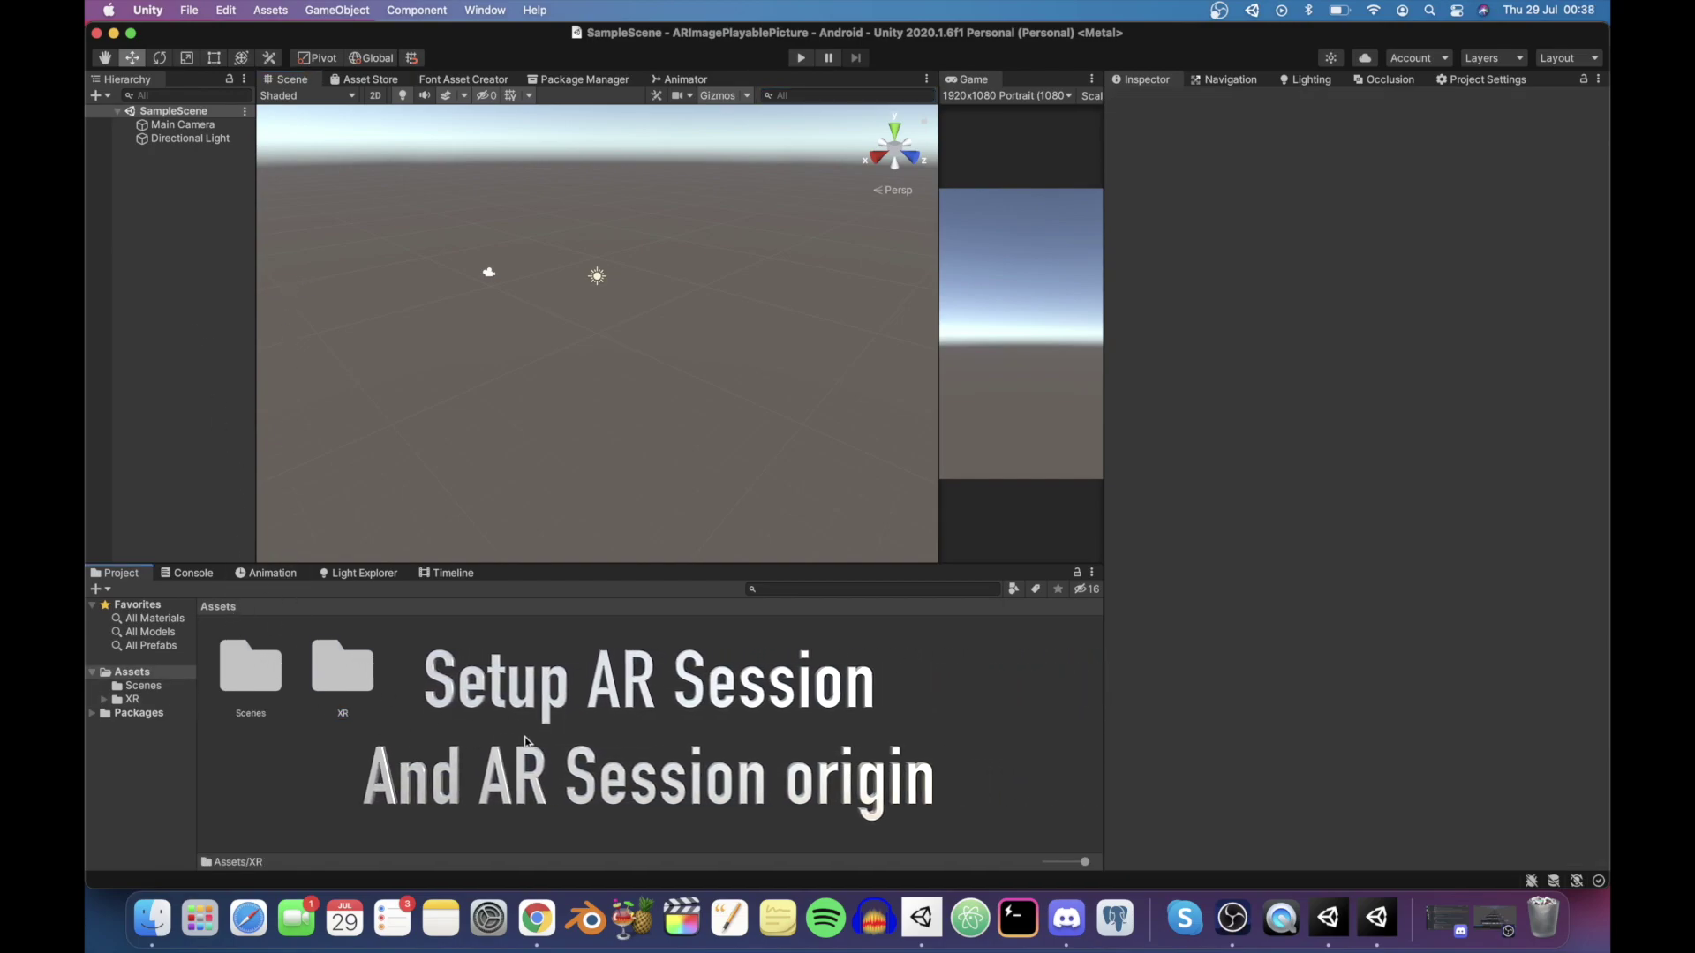
{"action": "right_click", "coordinate": [170, 201]}
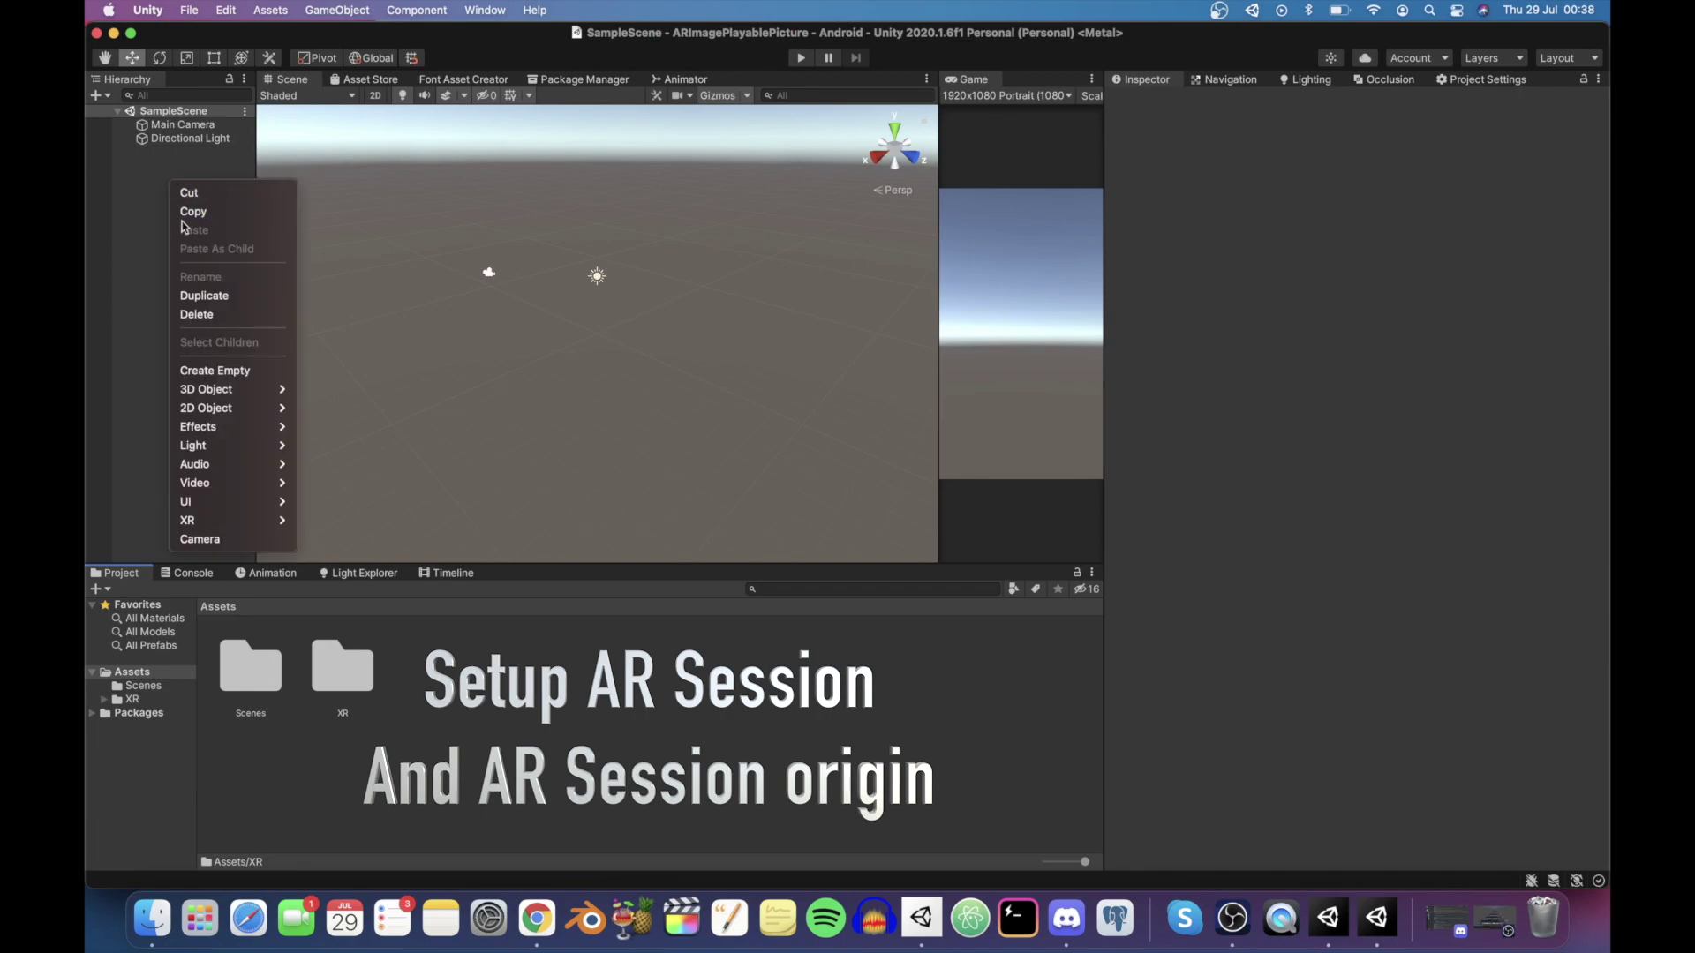
{"action": "mouse_move", "coordinate": [210, 522]}
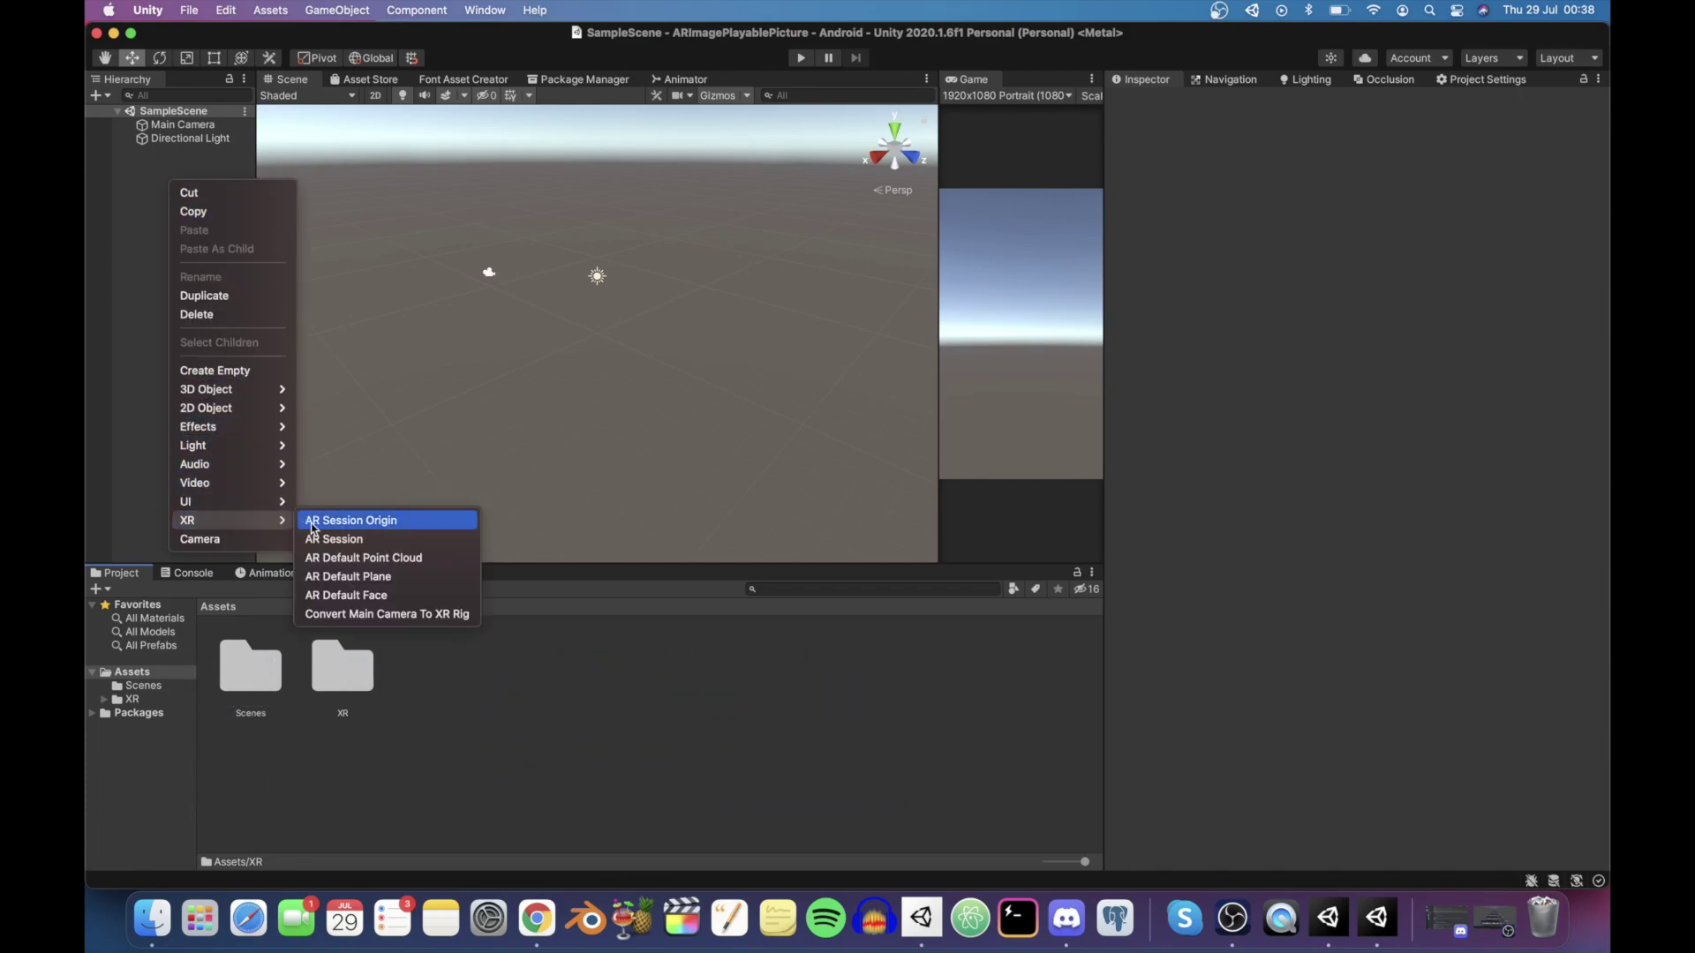
{"action": "left_click", "coordinate": [327, 539]}
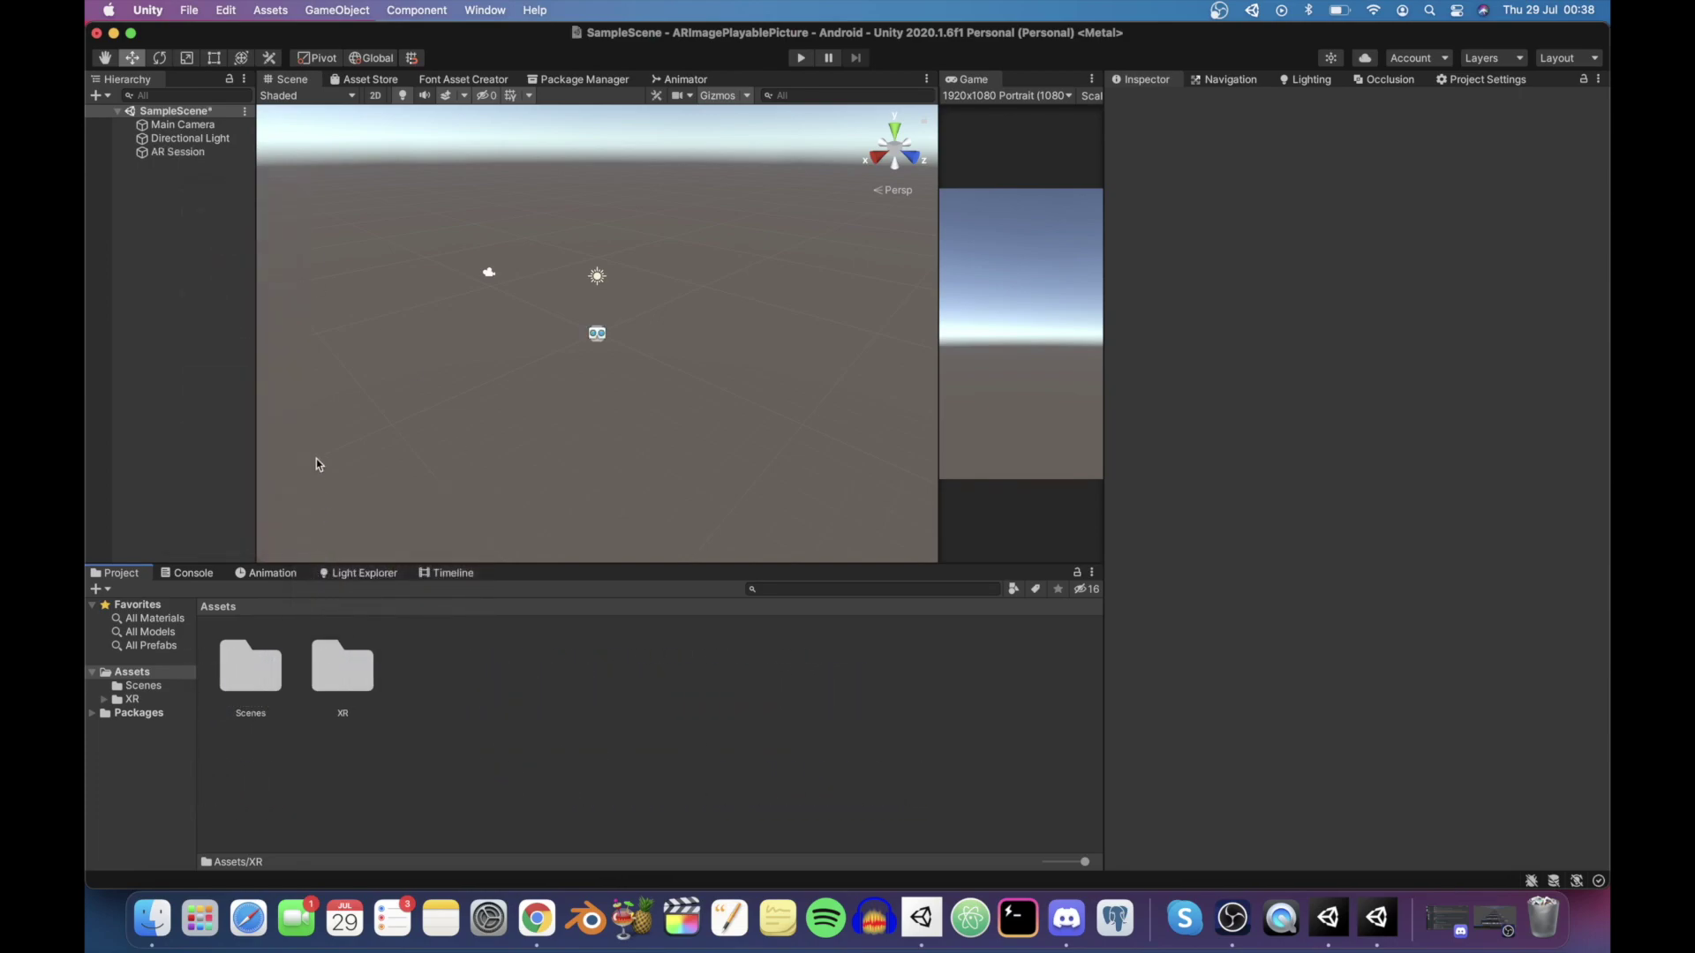
{"action": "left_click", "coordinate": [201, 155]}
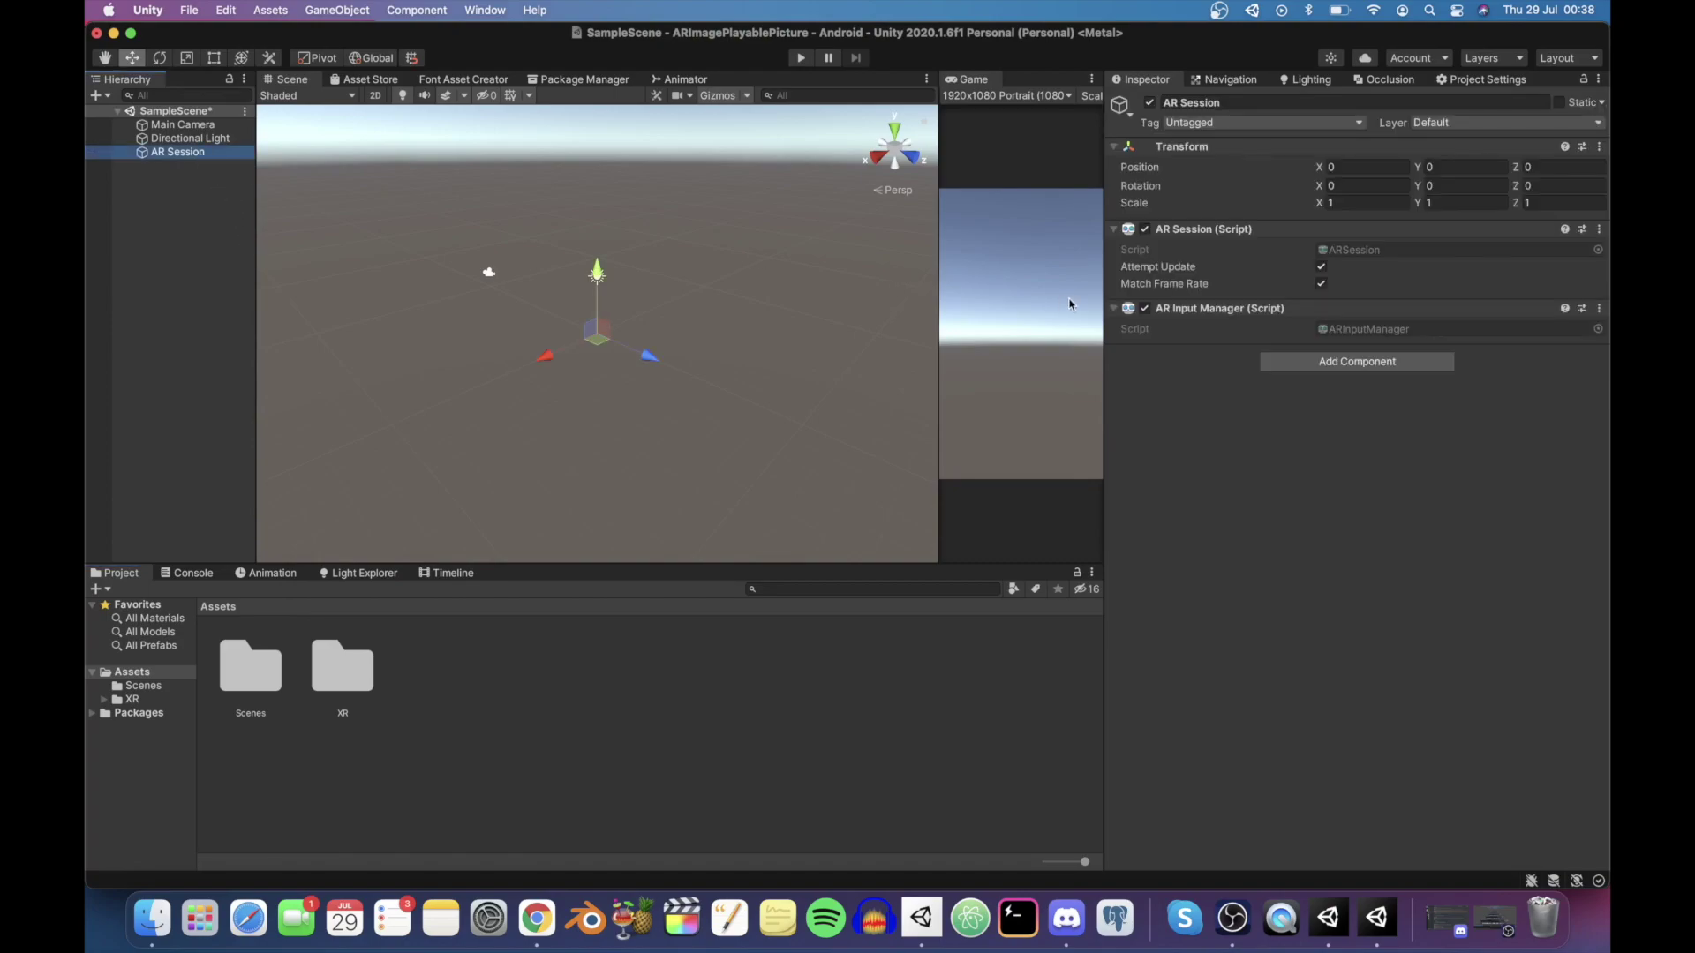
{"action": "right_click", "coordinate": [174, 190]}
{"action": "left_click", "coordinate": [165, 240]}
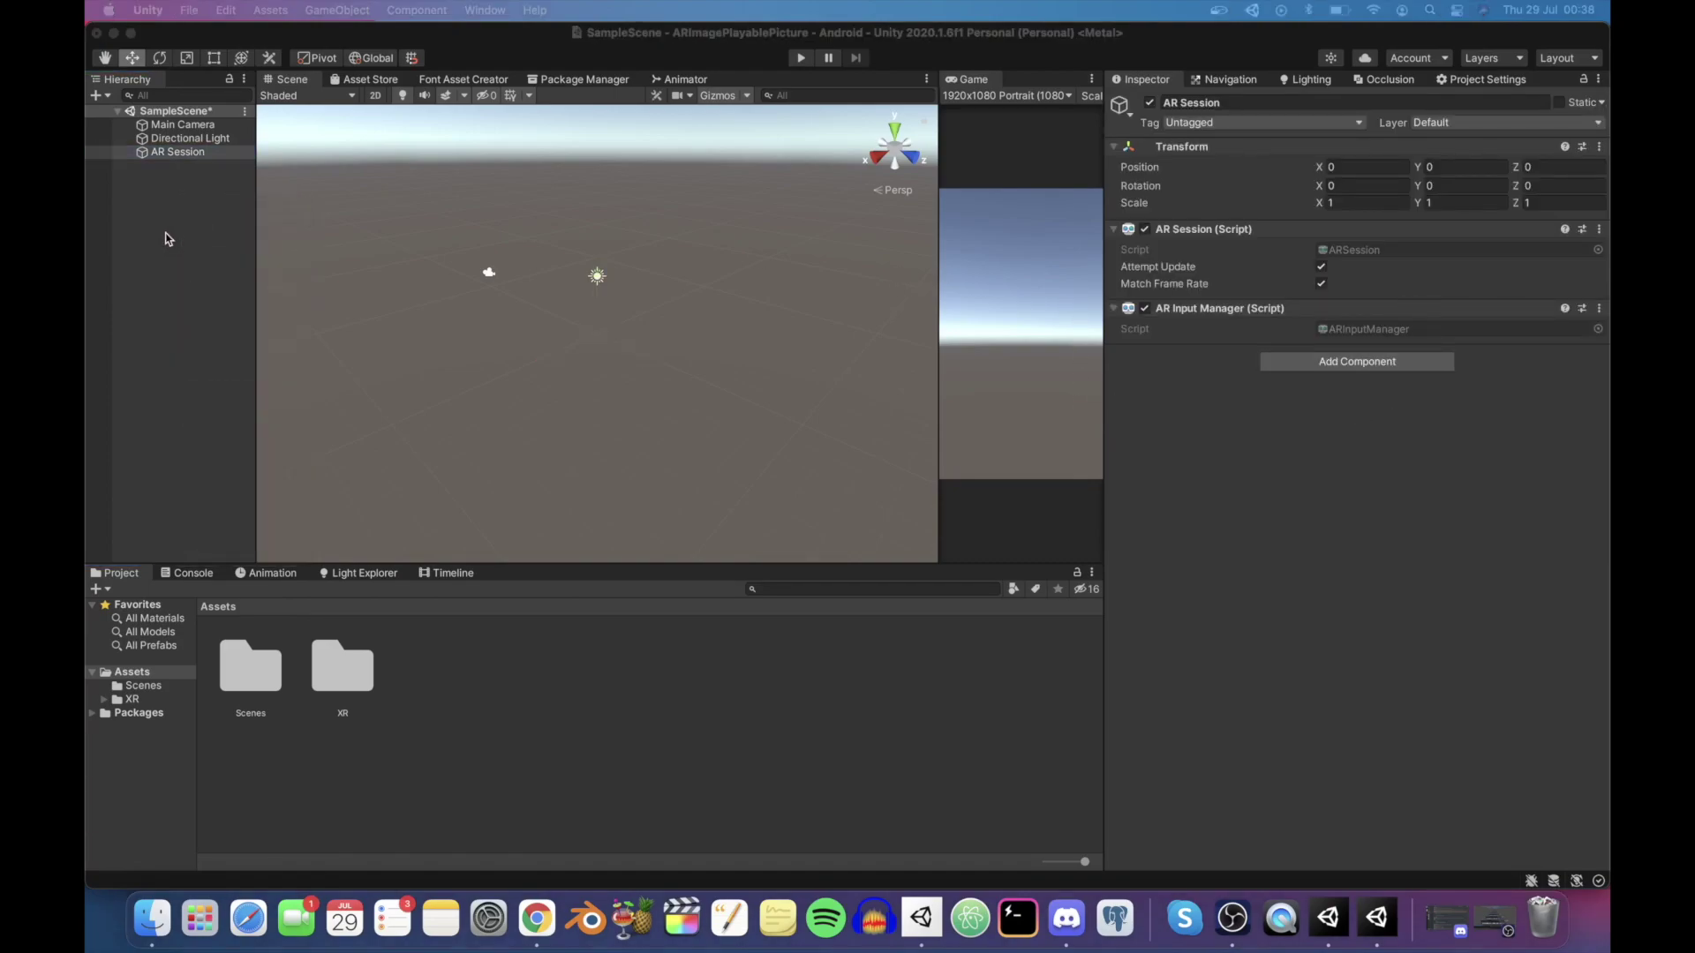
{"action": "left_click", "coordinate": [179, 212]}
Add an AR Session Origin and delete the Main Camera
{"action": "right_click", "coordinate": [180, 212]}
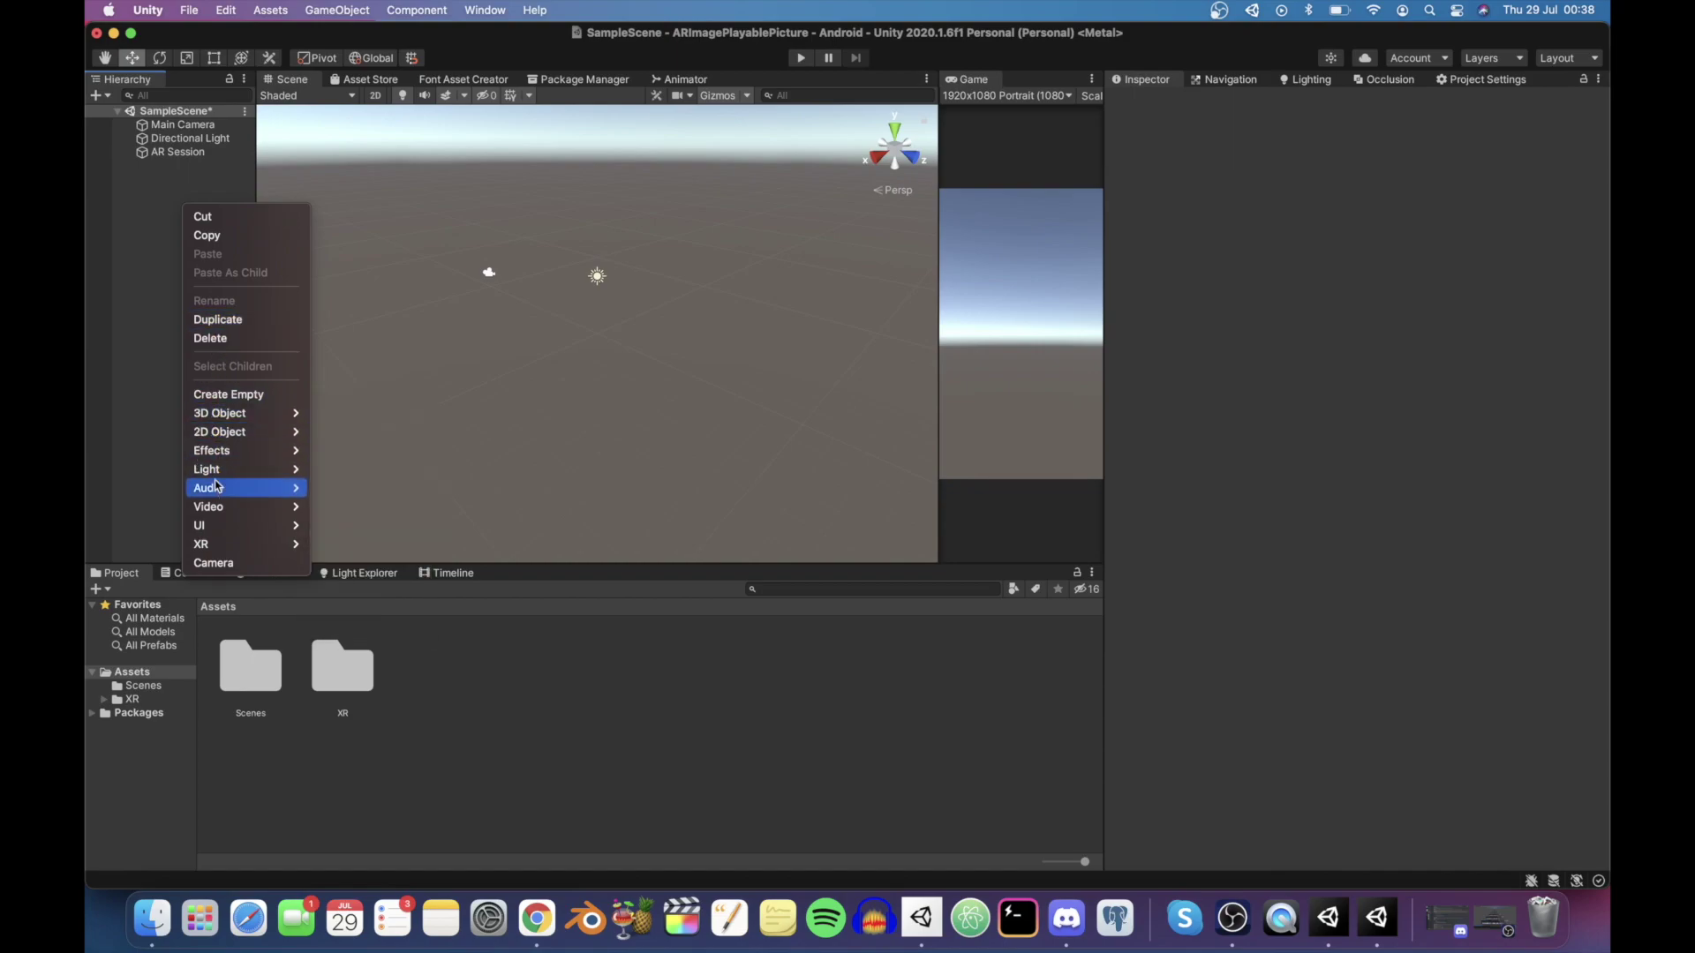
{"action": "mouse_move", "coordinate": [218, 547]}
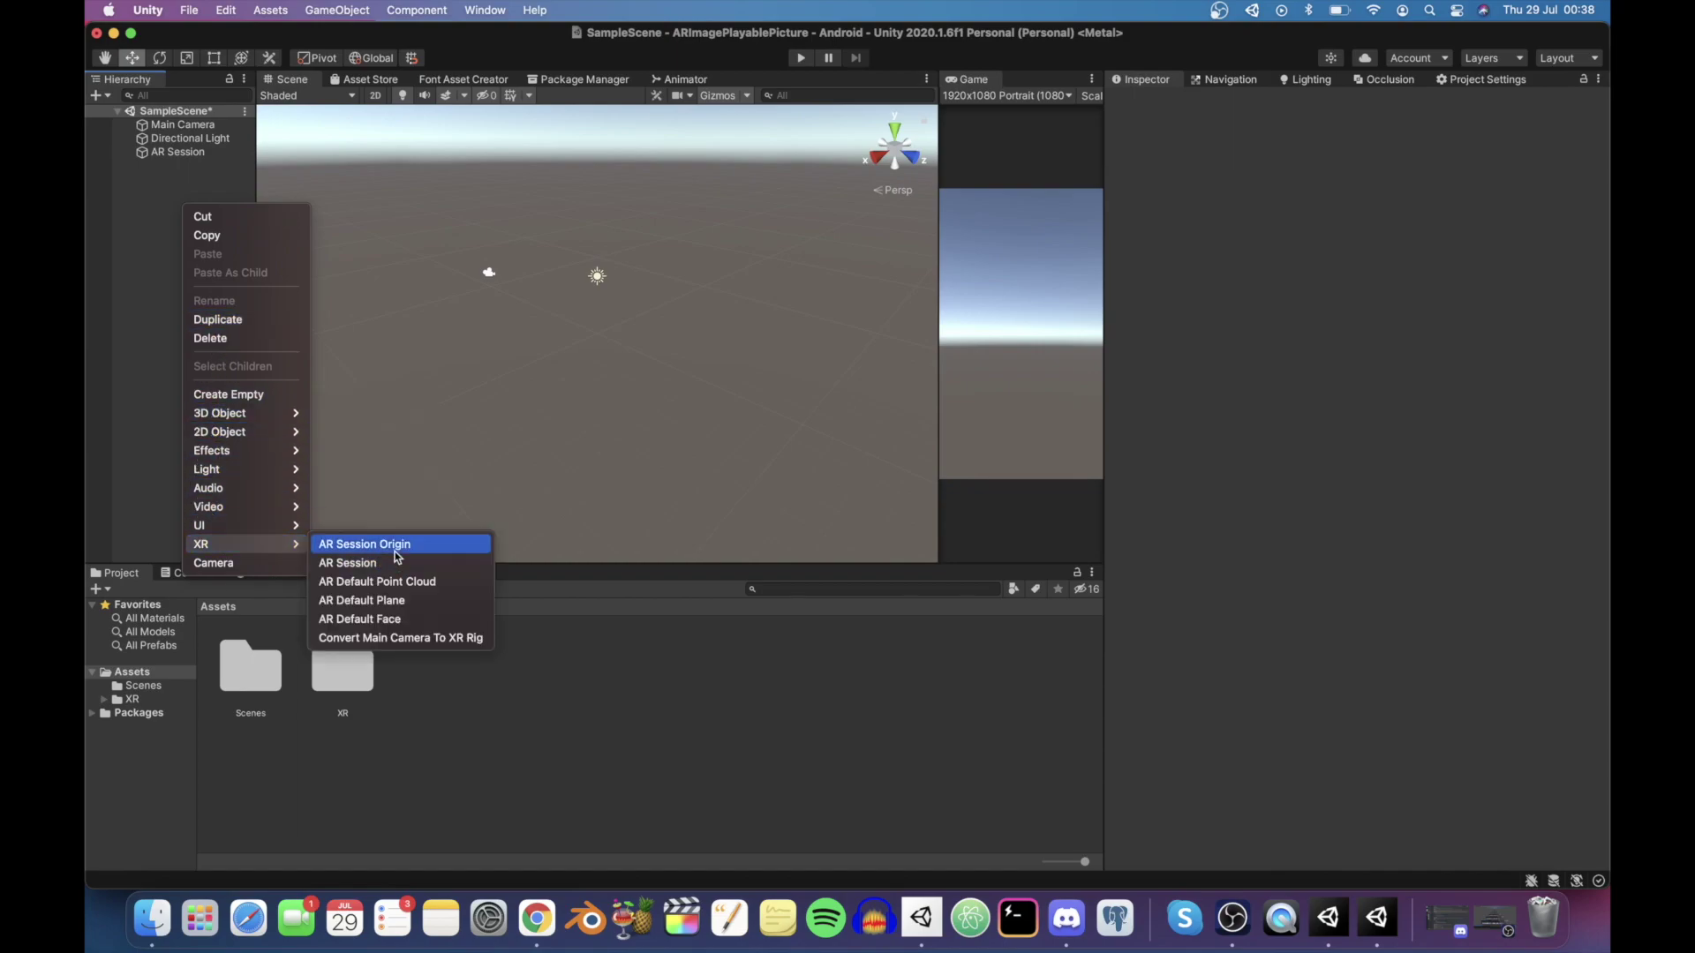
{"action": "left_click", "coordinate": [395, 555]}
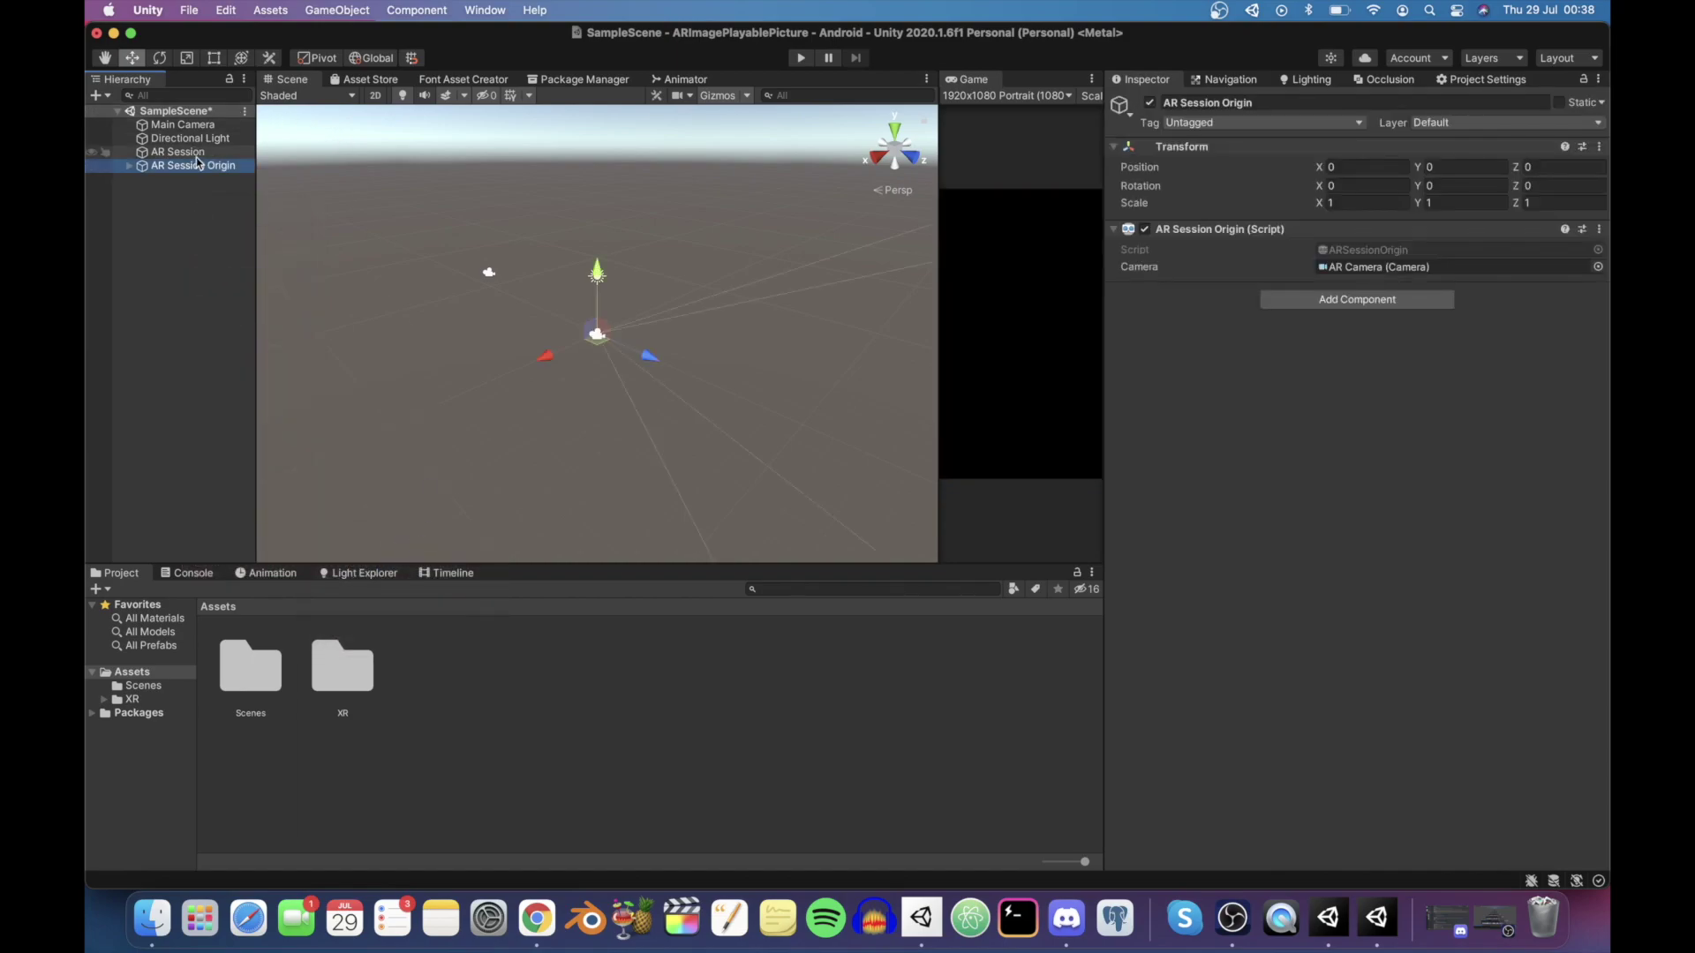
{"action": "right_click", "coordinate": [203, 125]}
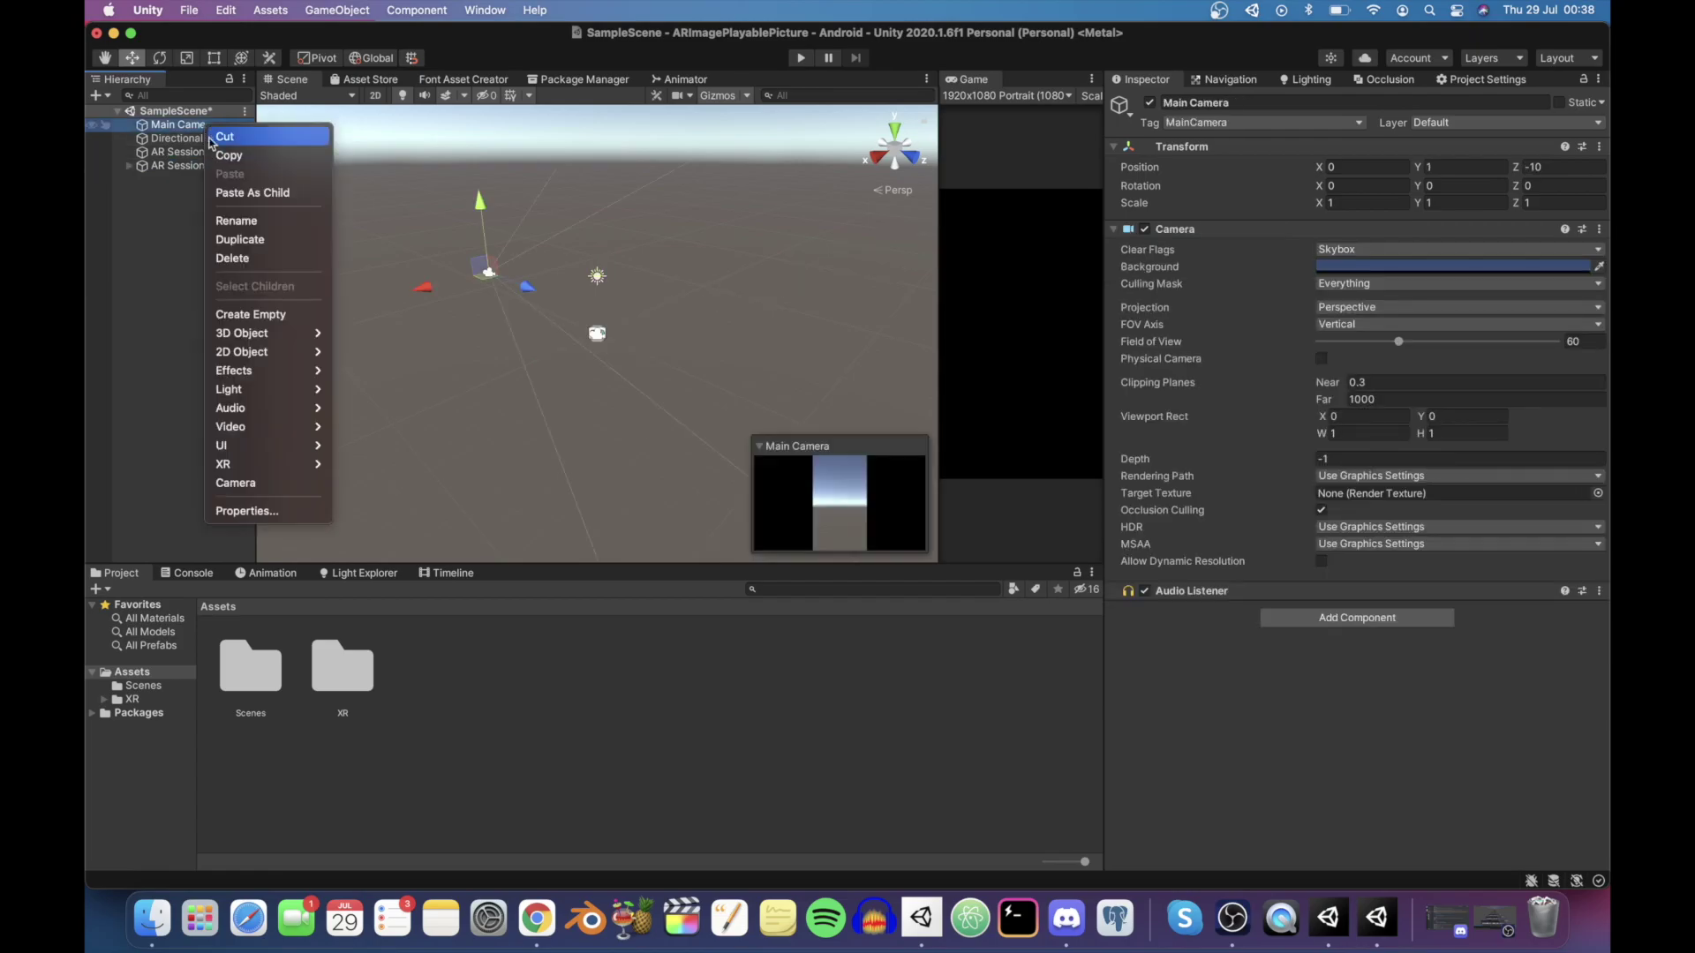
{"action": "left_click", "coordinate": [239, 258]}
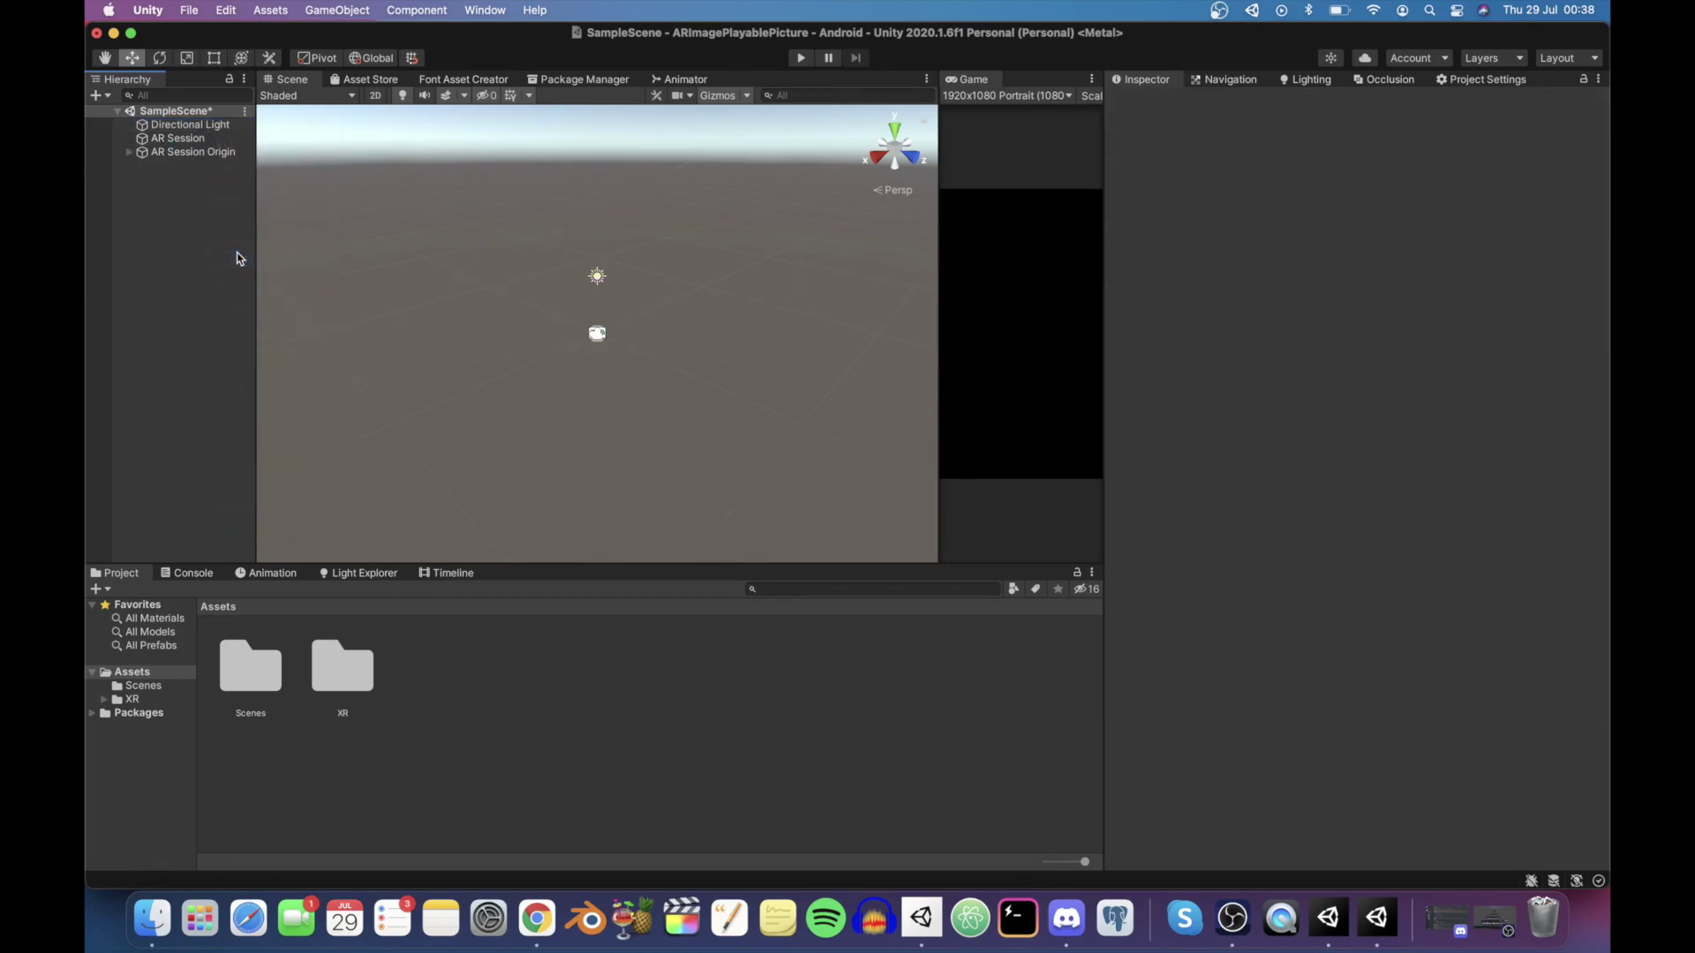
Inspect AR Session Origin and its child AR Camera, leaving AR Session Origin selected
{"action": "left_click", "coordinate": [194, 155]}
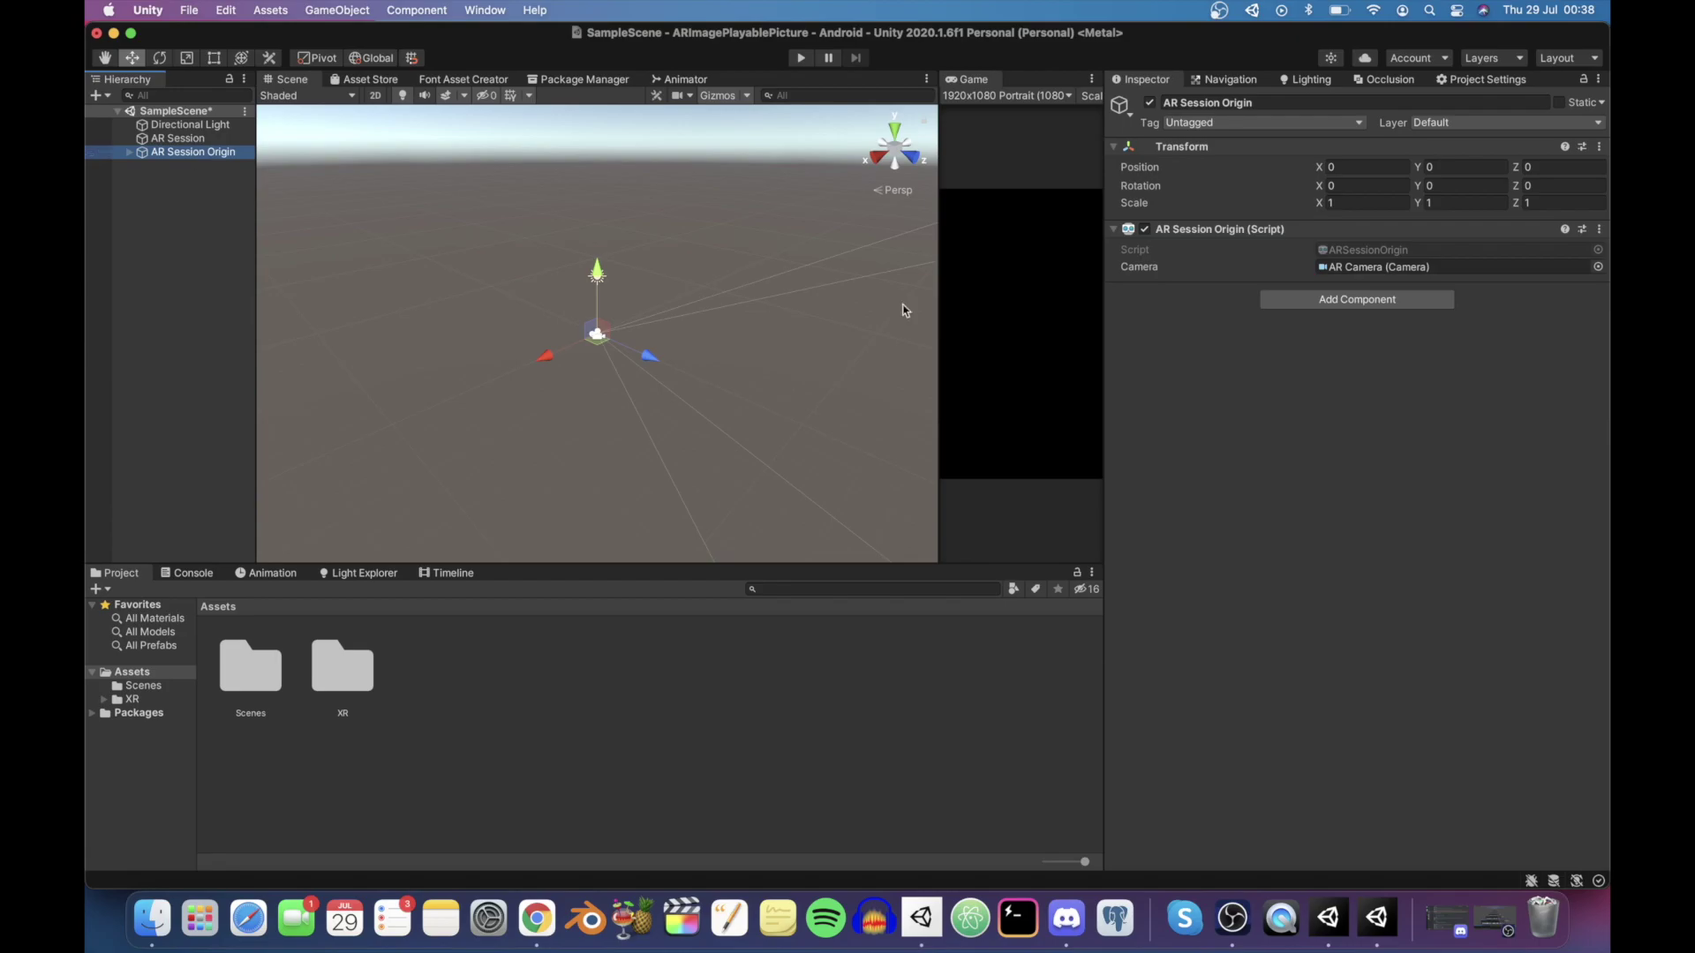
{"action": "left_click", "coordinate": [130, 154]}
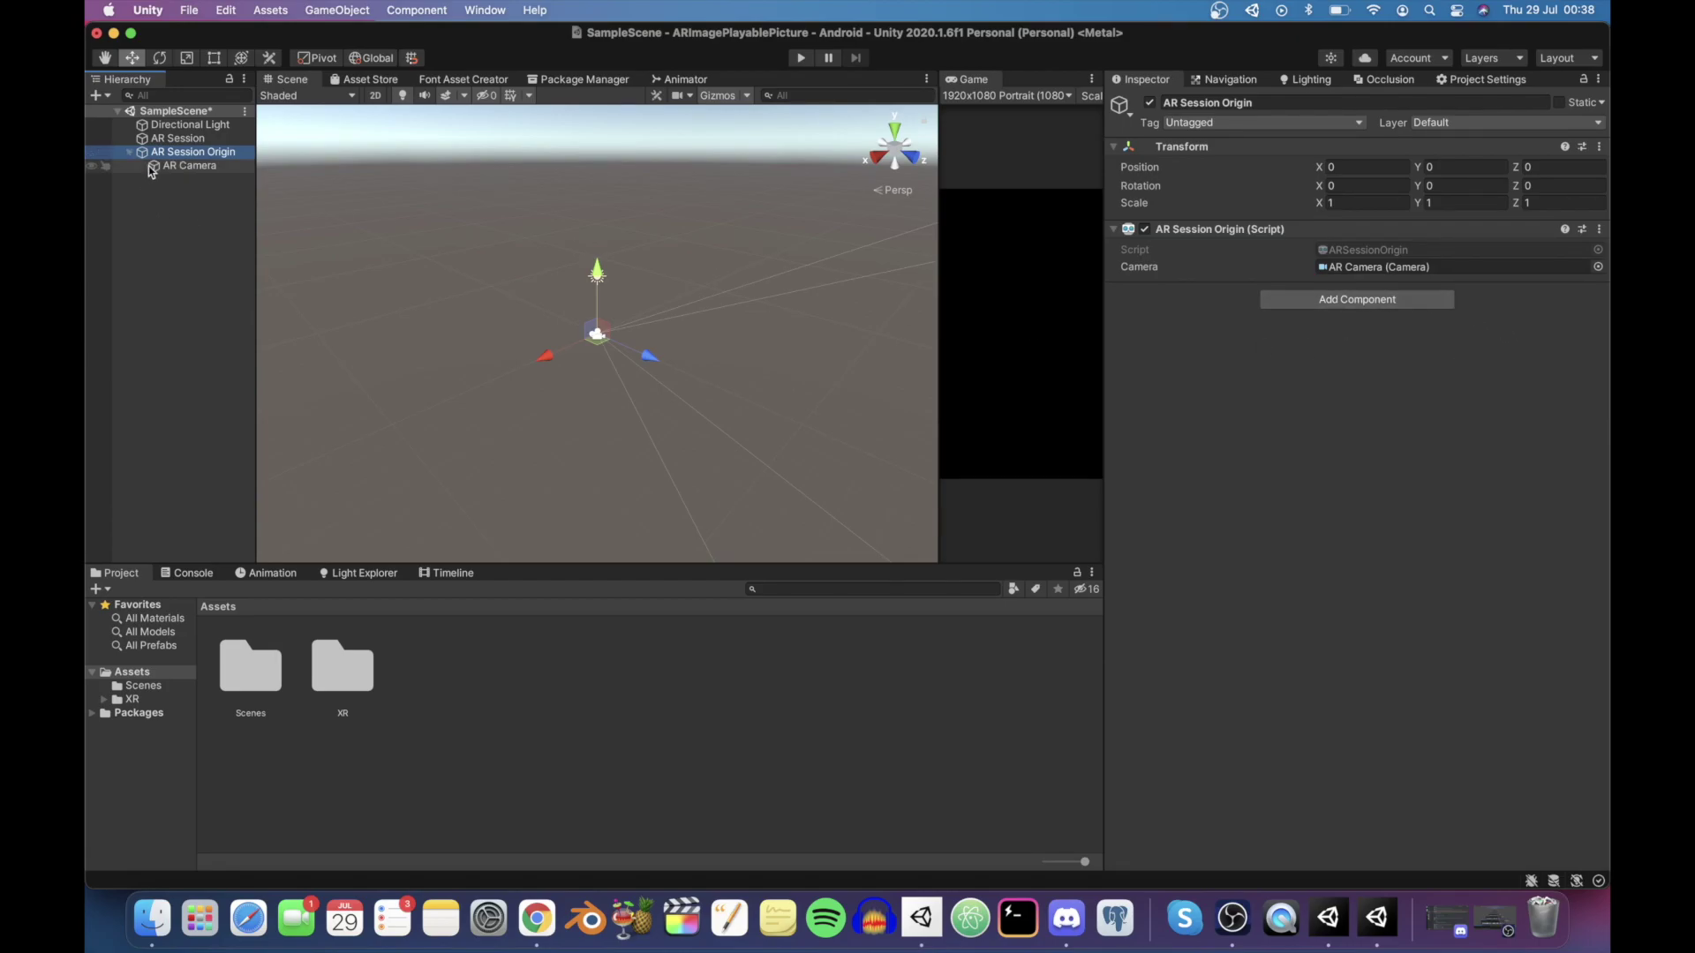
{"action": "left_click", "coordinate": [171, 167]}
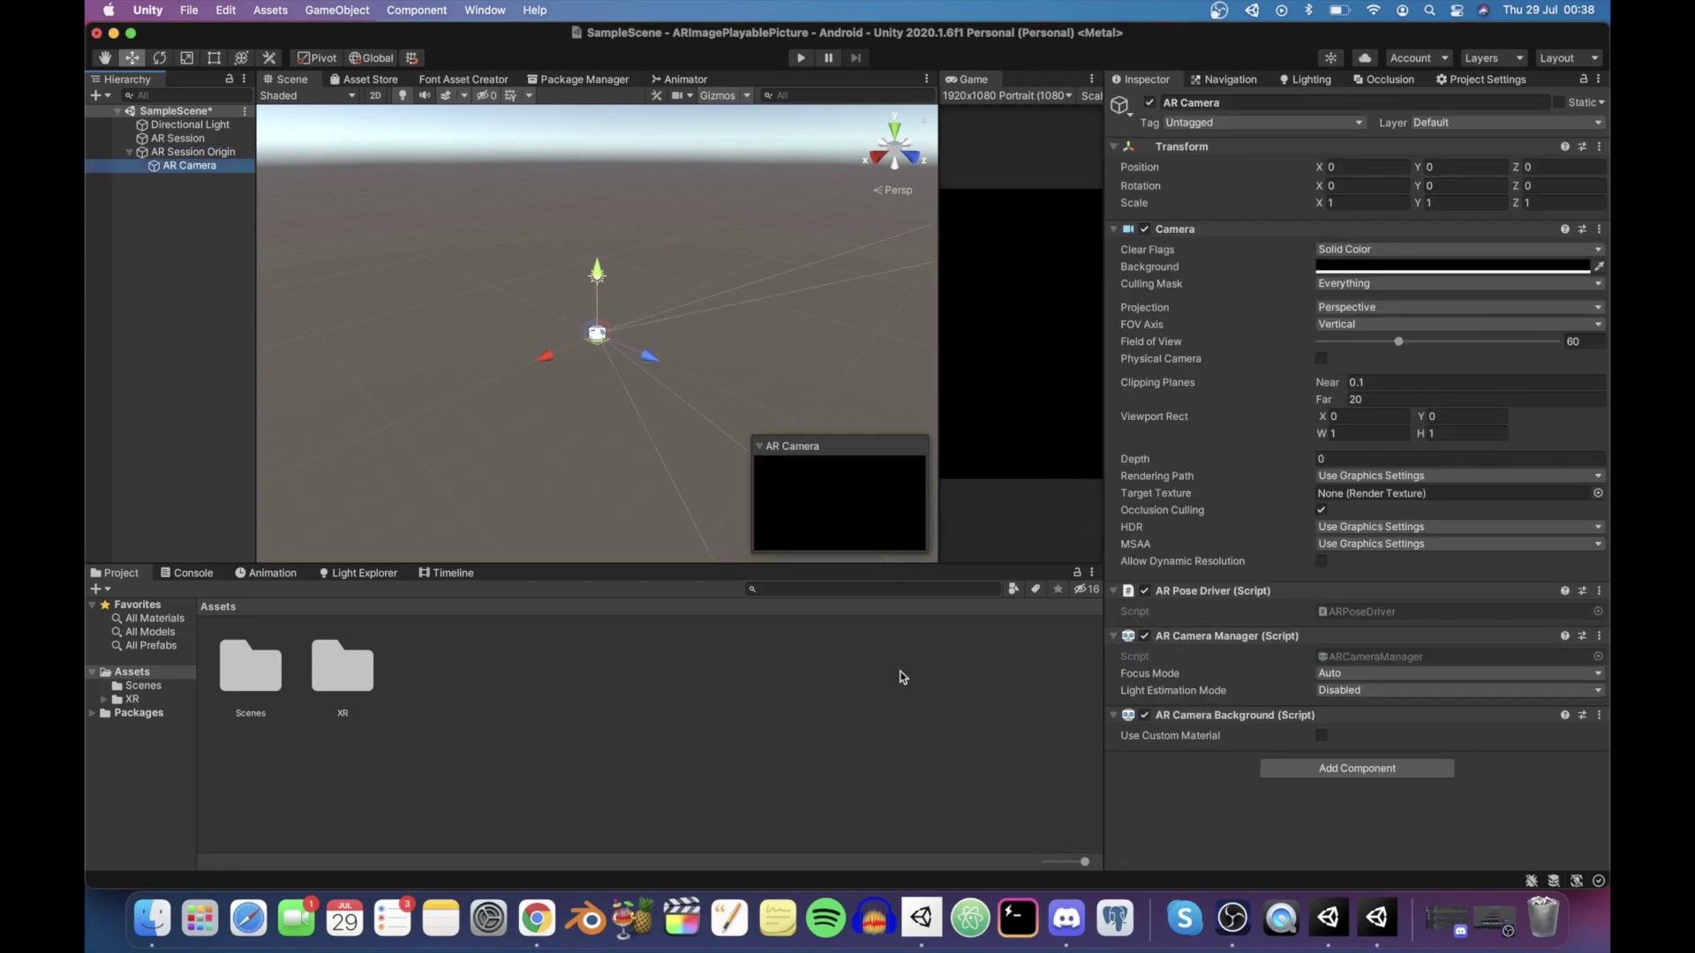
{"action": "left_click", "coordinate": [176, 154]}
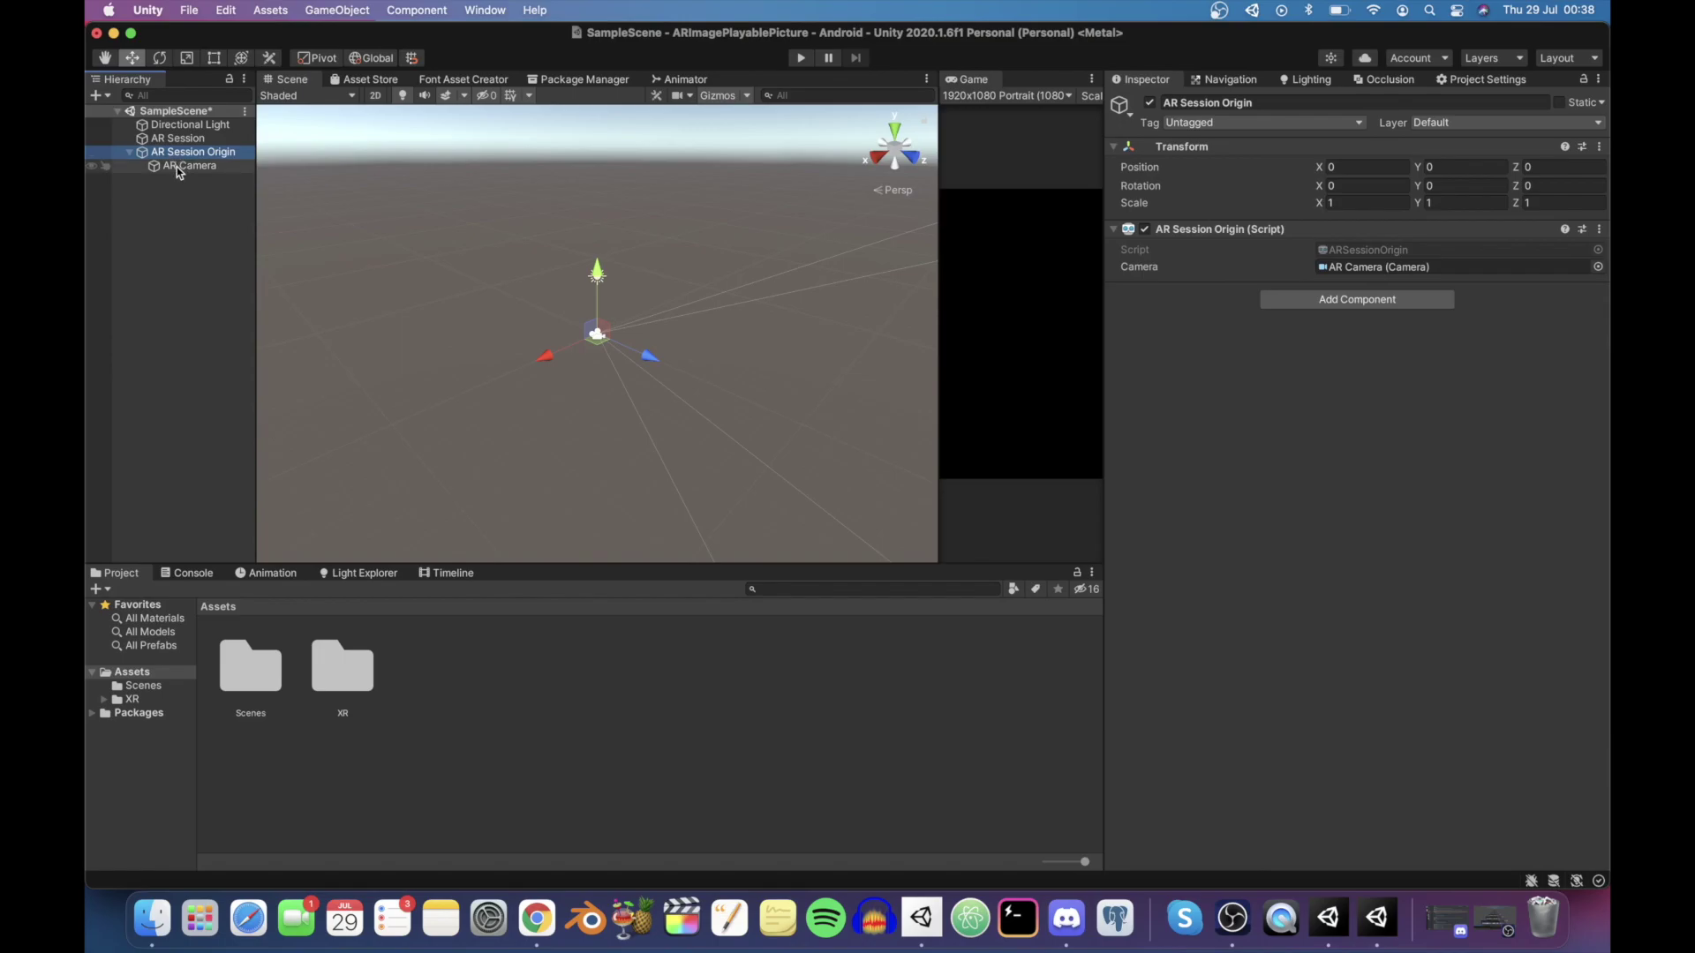
{"action": "left_click", "coordinate": [176, 167]}
{"action": "left_click", "coordinate": [188, 218]}
{"action": "left_click", "coordinate": [189, 151]}
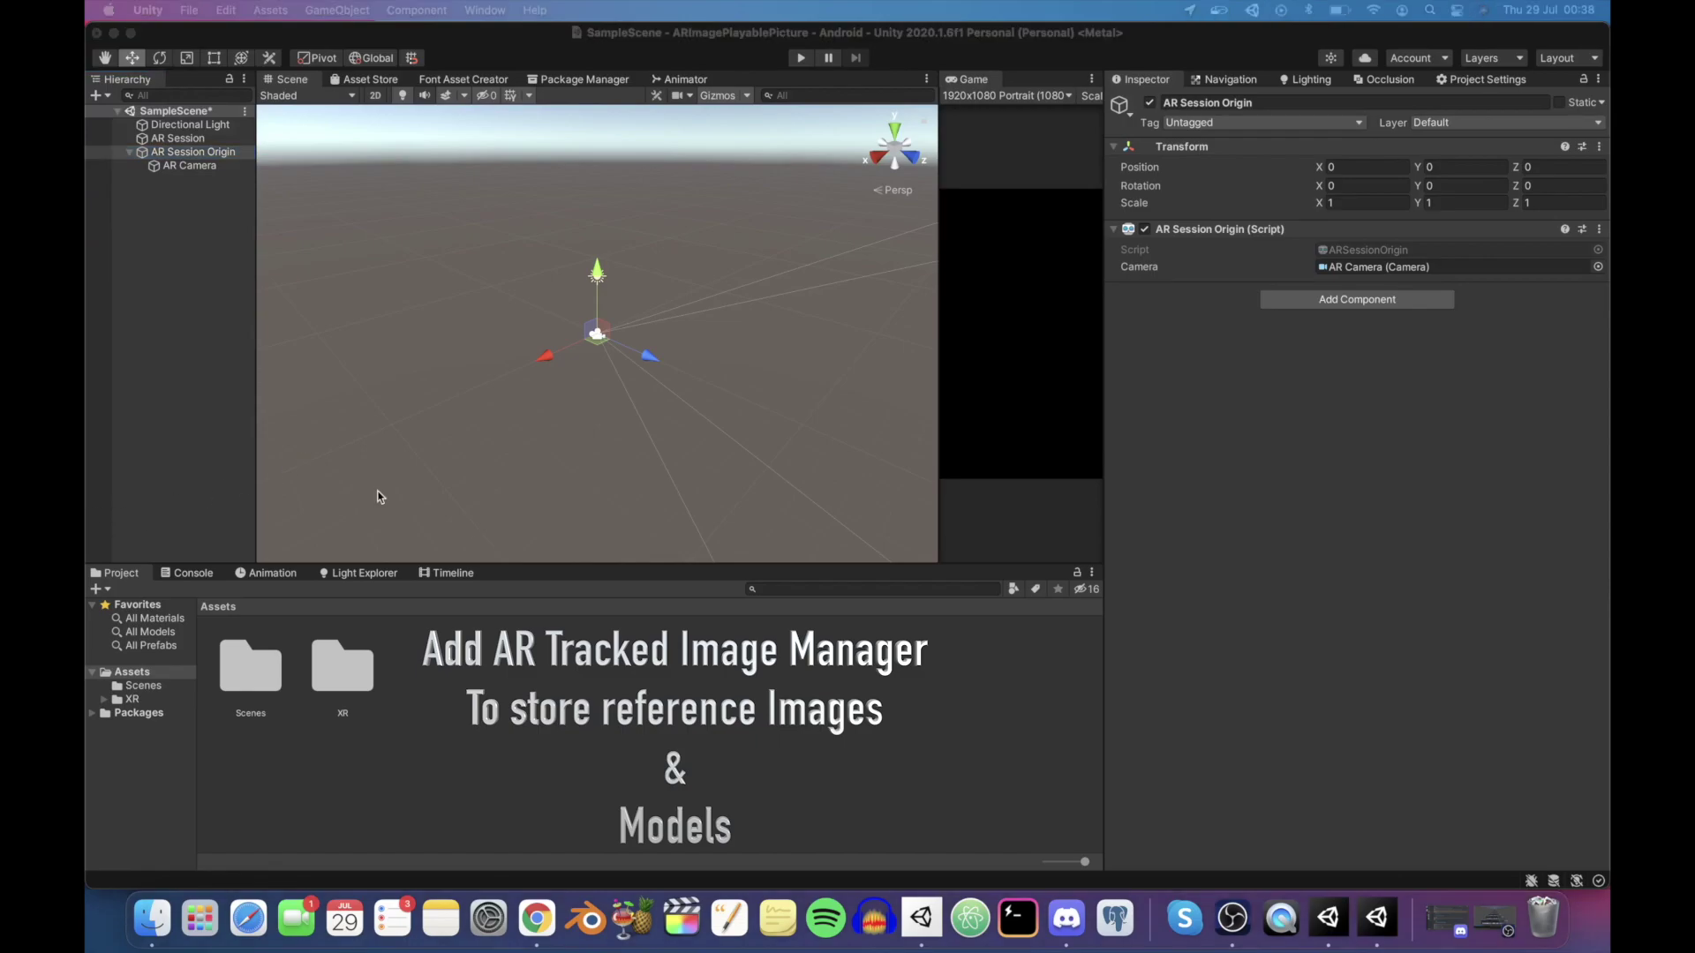
Add an AR Tracked Image Manager component to AR Session Origin, searching 'ar tra'
{"action": "left_click", "coordinate": [1376, 305]}
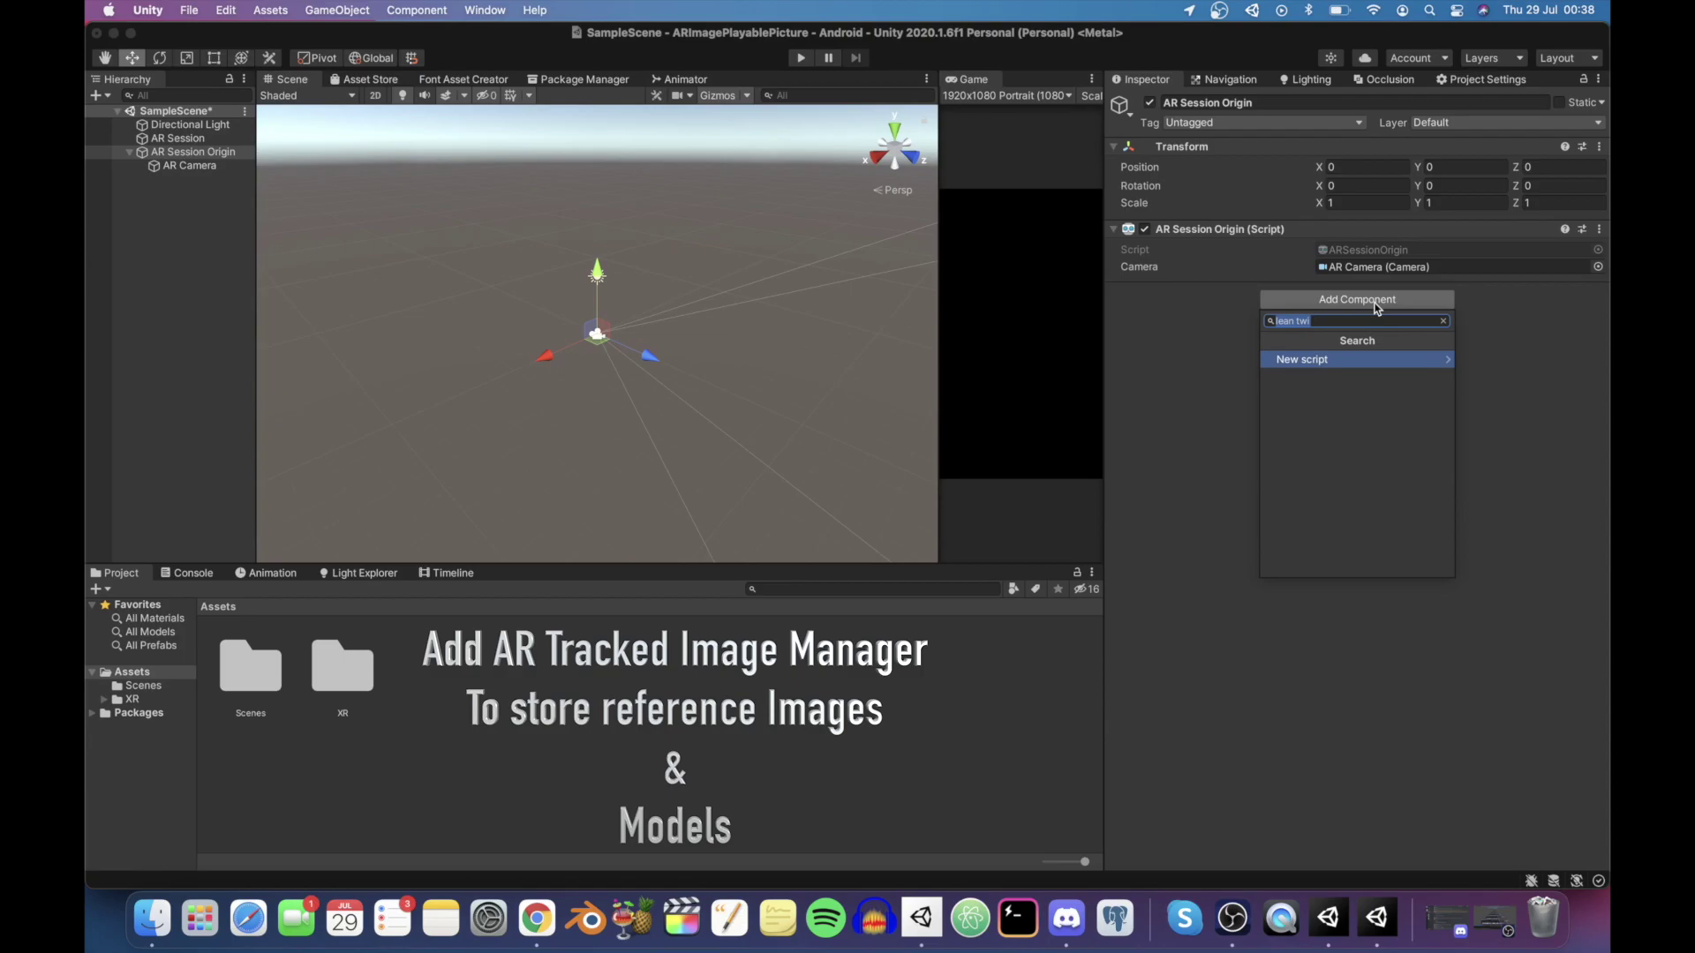
{"action": "type", "text": "ar tra"}
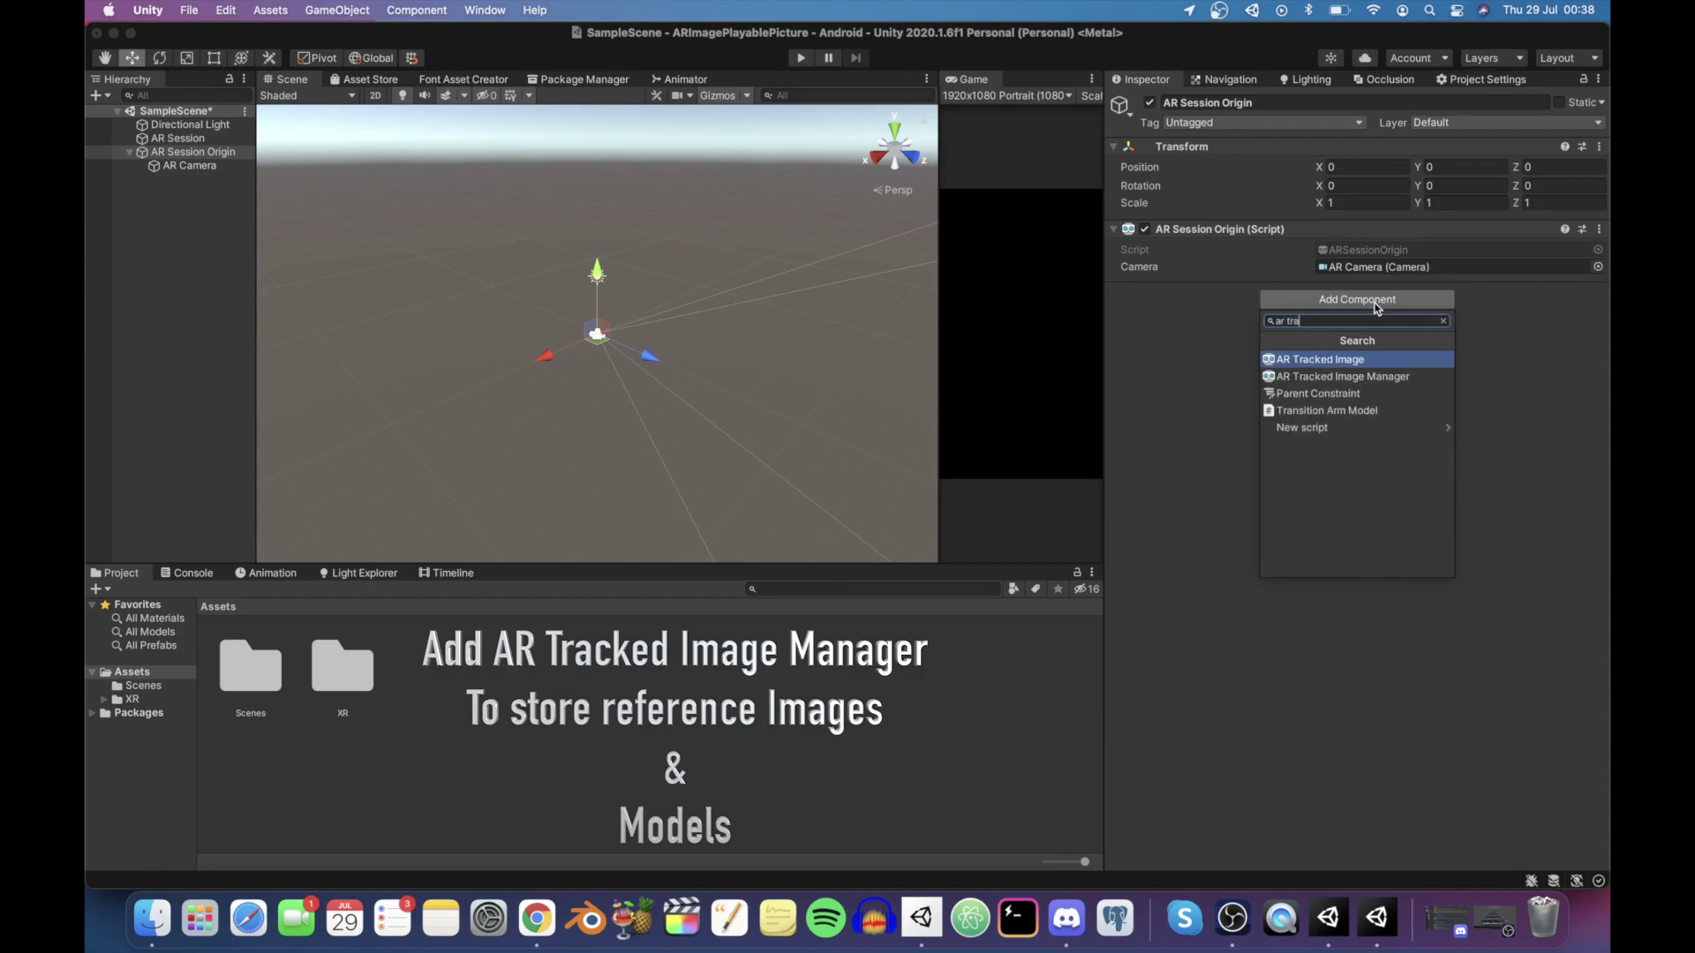
{"action": "left_click", "coordinate": [1386, 378]}
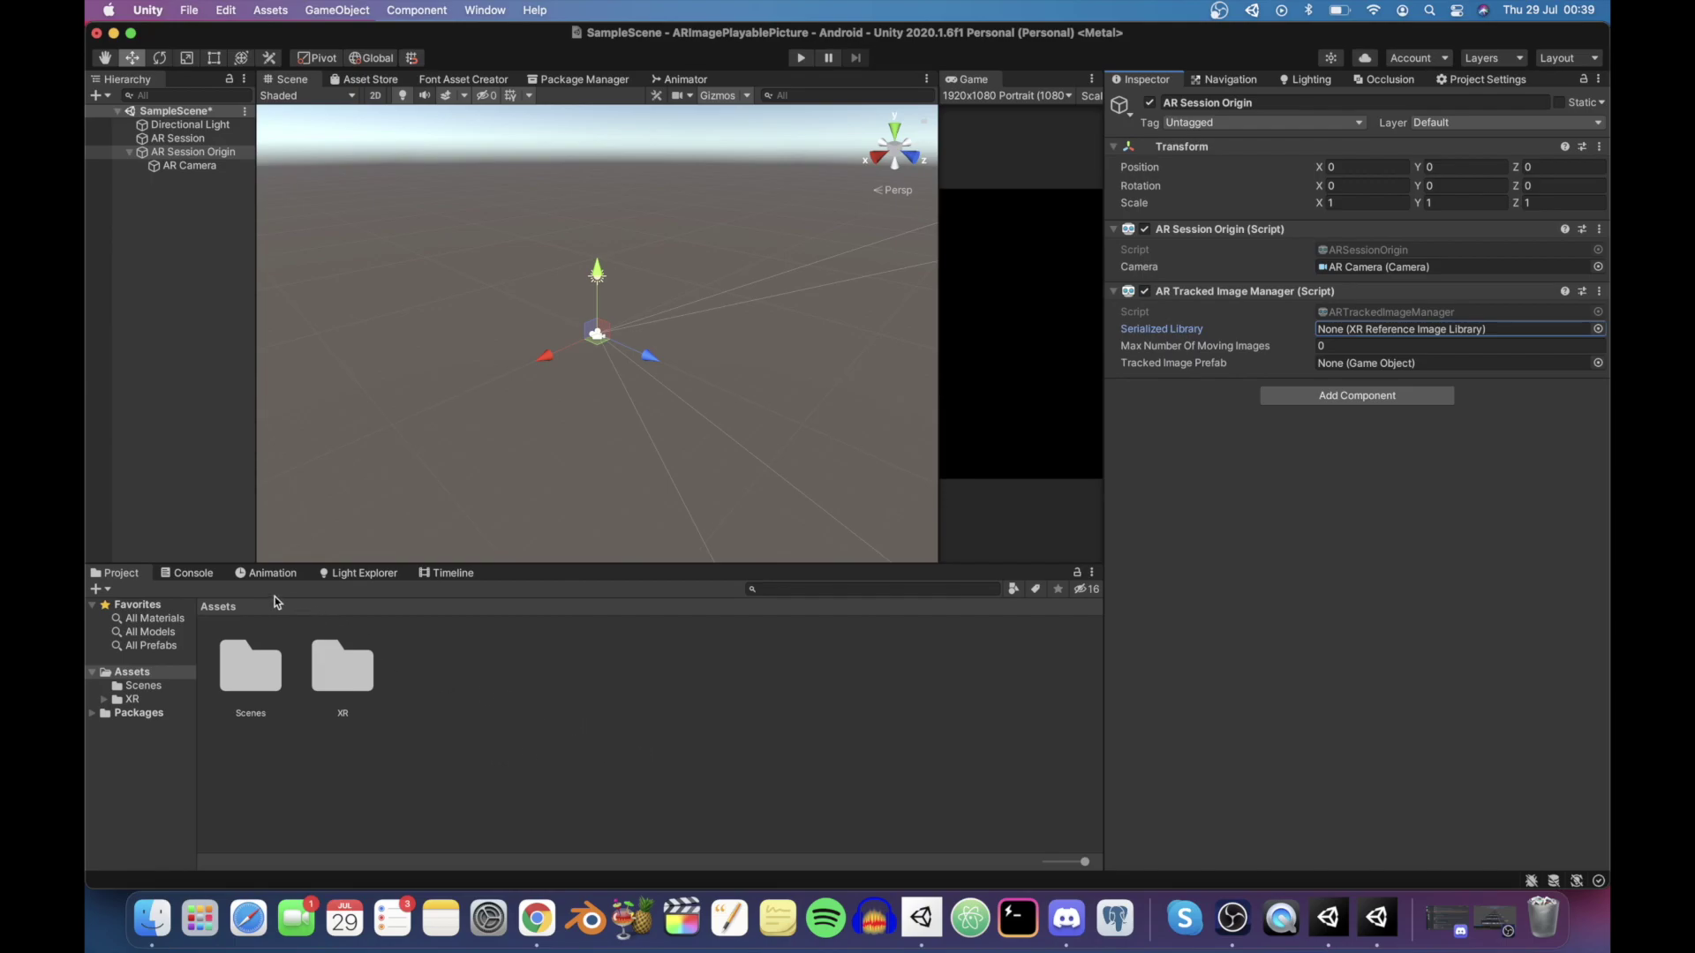
Create a ReferenceLibrary folder in Assets and open it
{"action": "right_click", "coordinate": [505, 681]}
{"action": "mouse_move", "coordinate": [593, 385]}
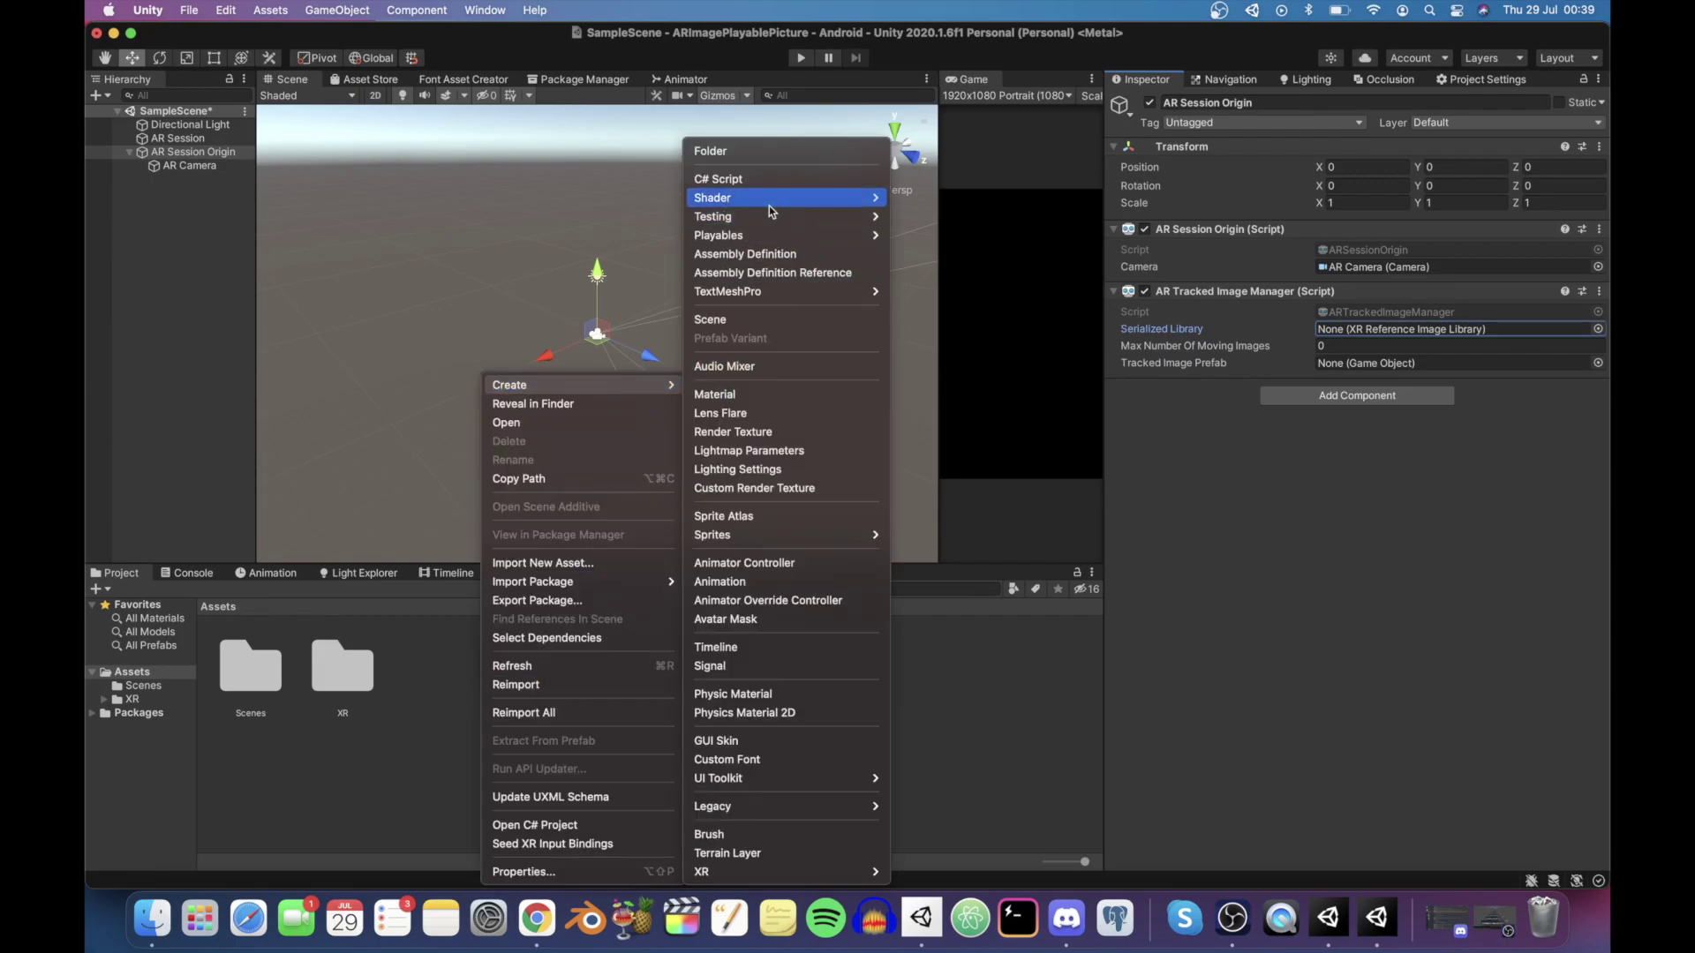
{"action": "left_click", "coordinate": [766, 161]}
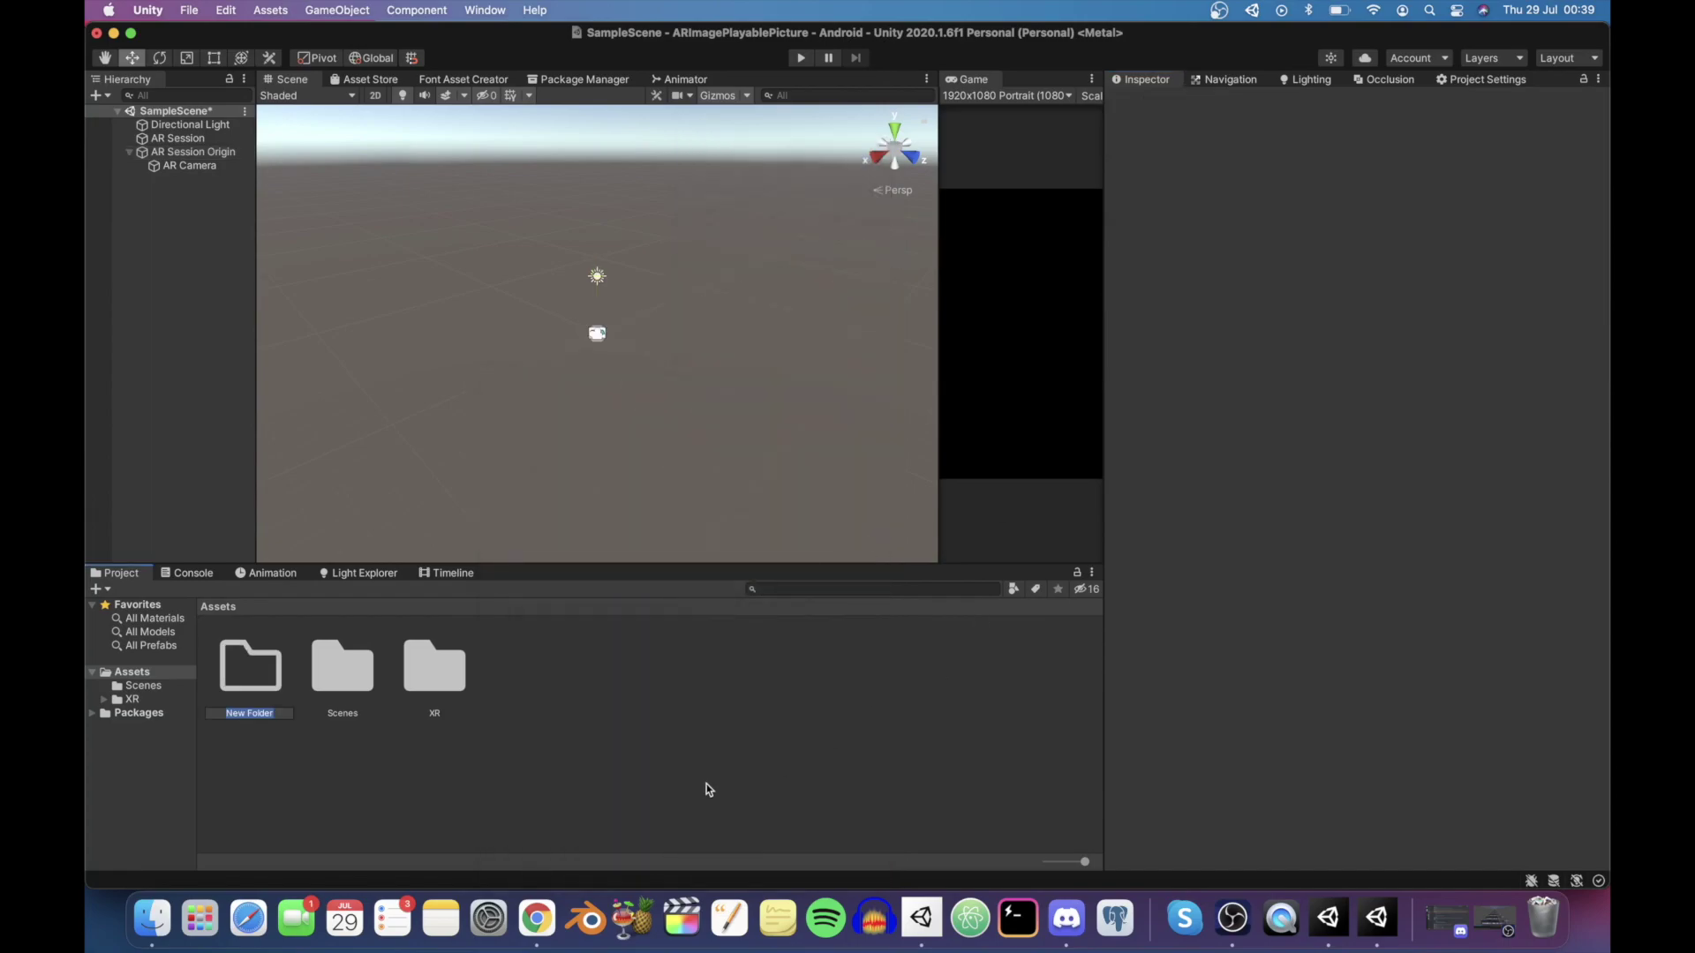
{"action": "type", "text": "REFE"}
{"action": "type", "text": "rary"}
{"action": "key", "text": "Return"}
{"action": "double_click", "coordinate": [228, 655]}
Create a ReferenceImageLibrary asset inside it and add one empty image entry
{"action": "right_click", "coordinate": [401, 732]}
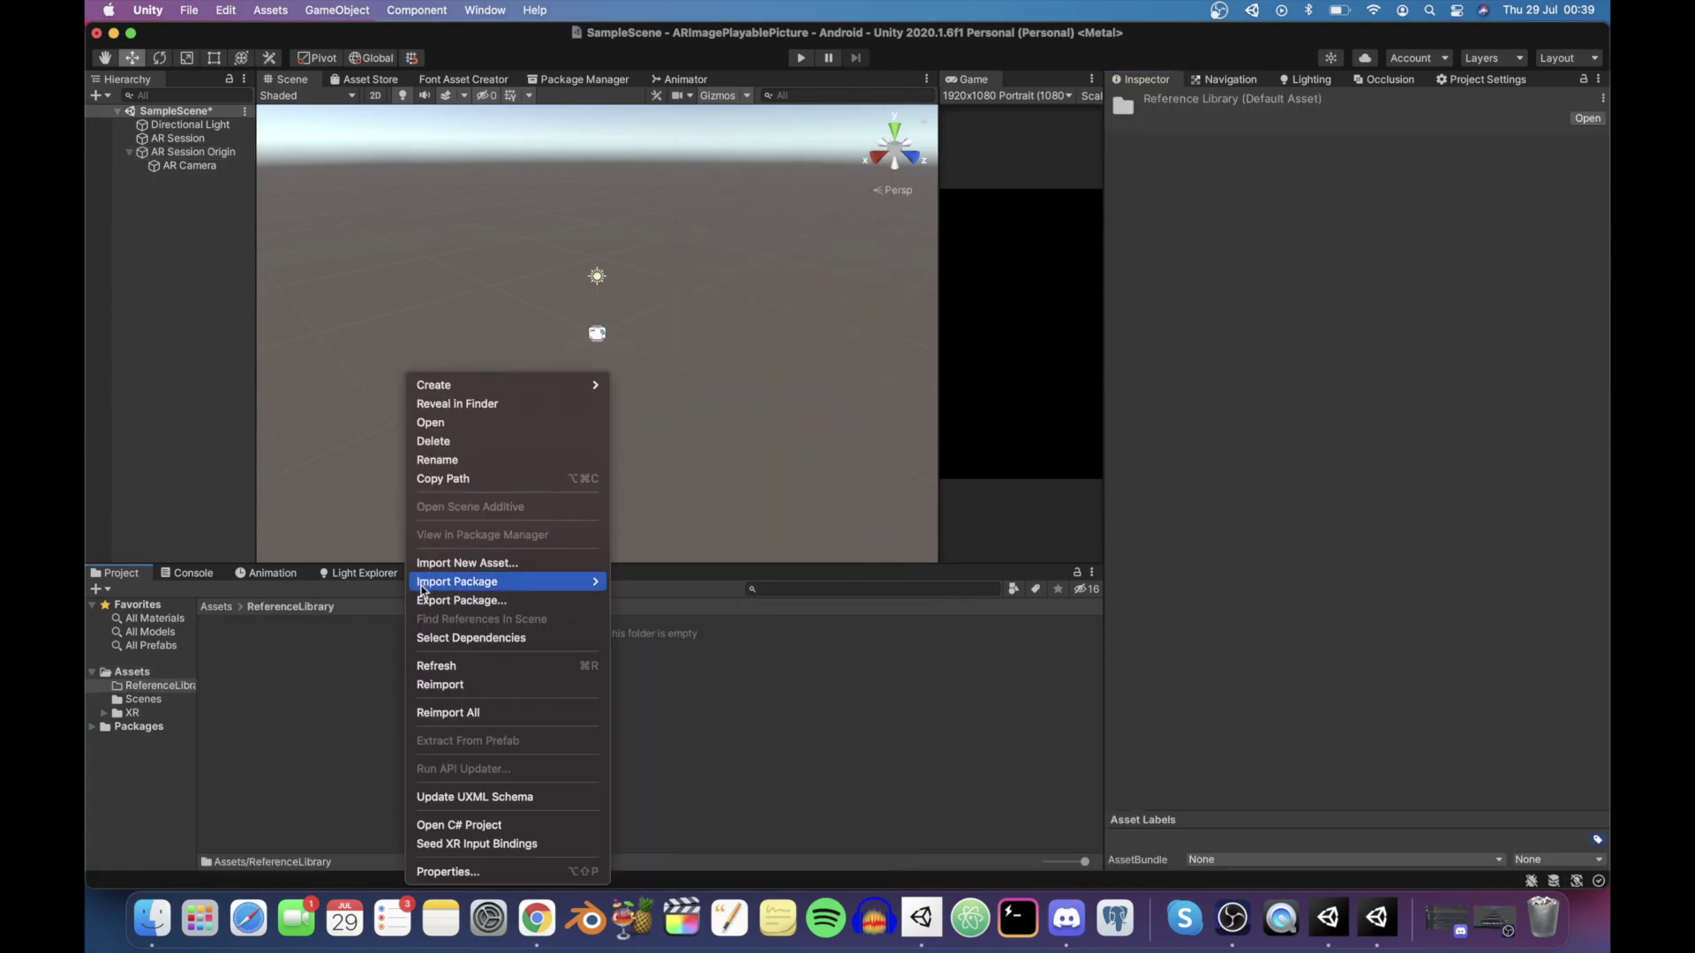
{"action": "mouse_move", "coordinate": [494, 385]}
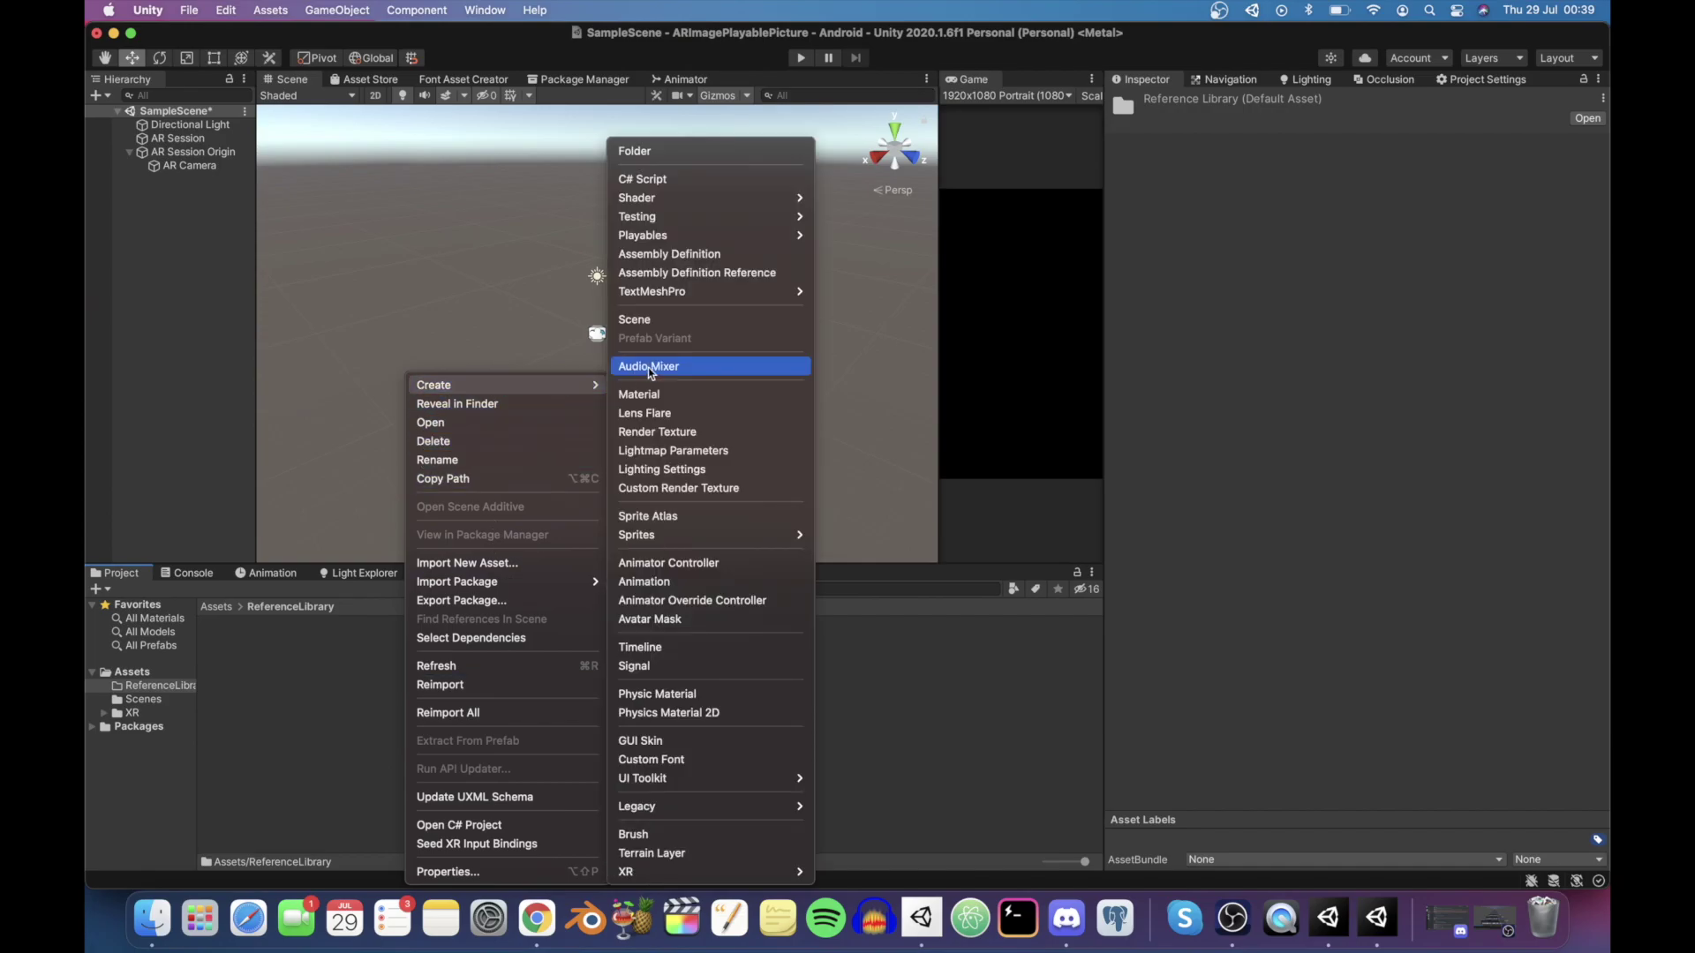
{"action": "mouse_move", "coordinate": [668, 872]}
{"action": "left_click", "coordinate": [889, 869]}
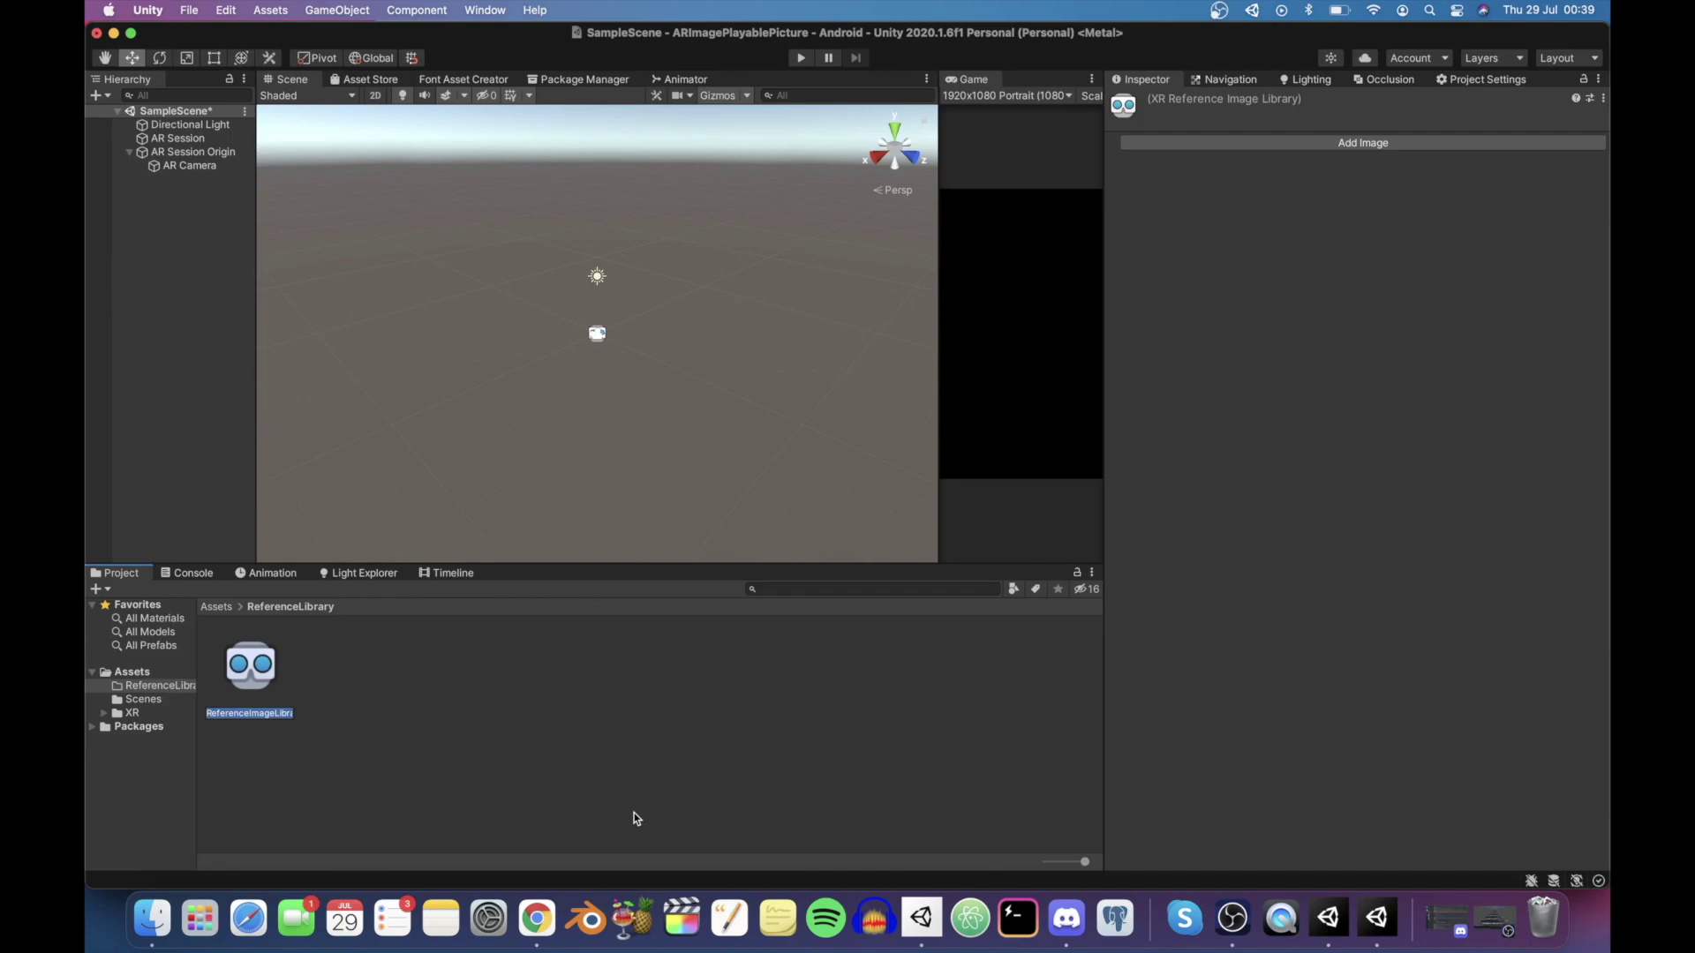
{"action": "key", "text": "Return"}
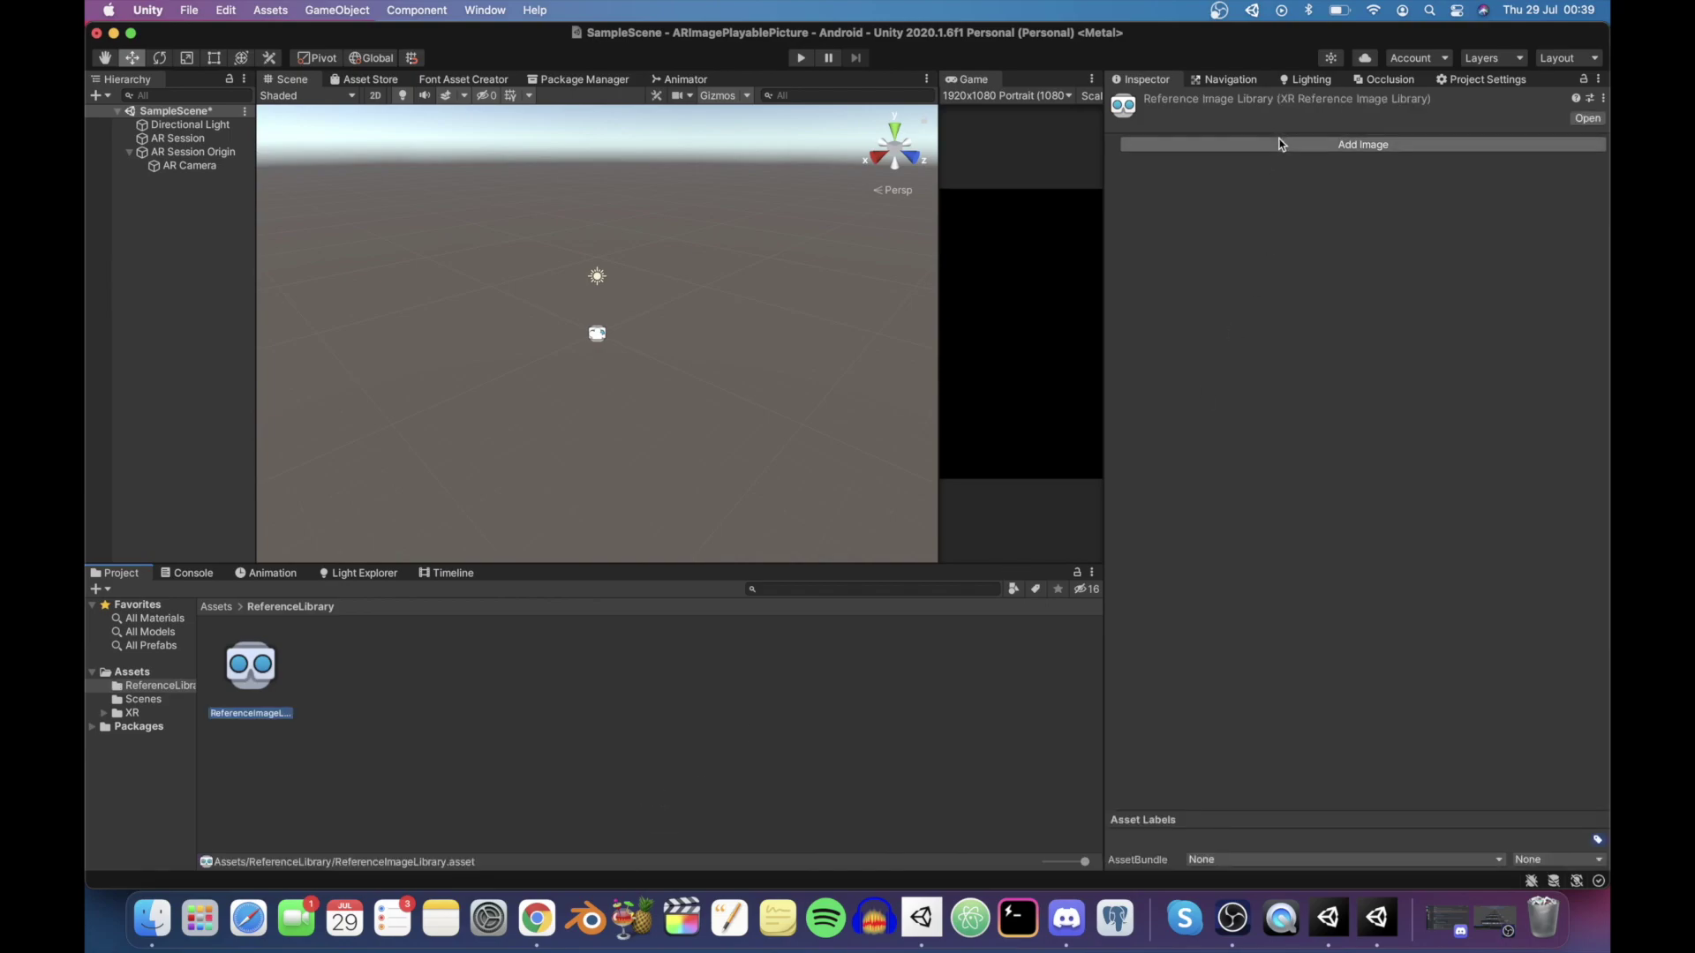
{"action": "left_click", "coordinate": [1188, 145]}
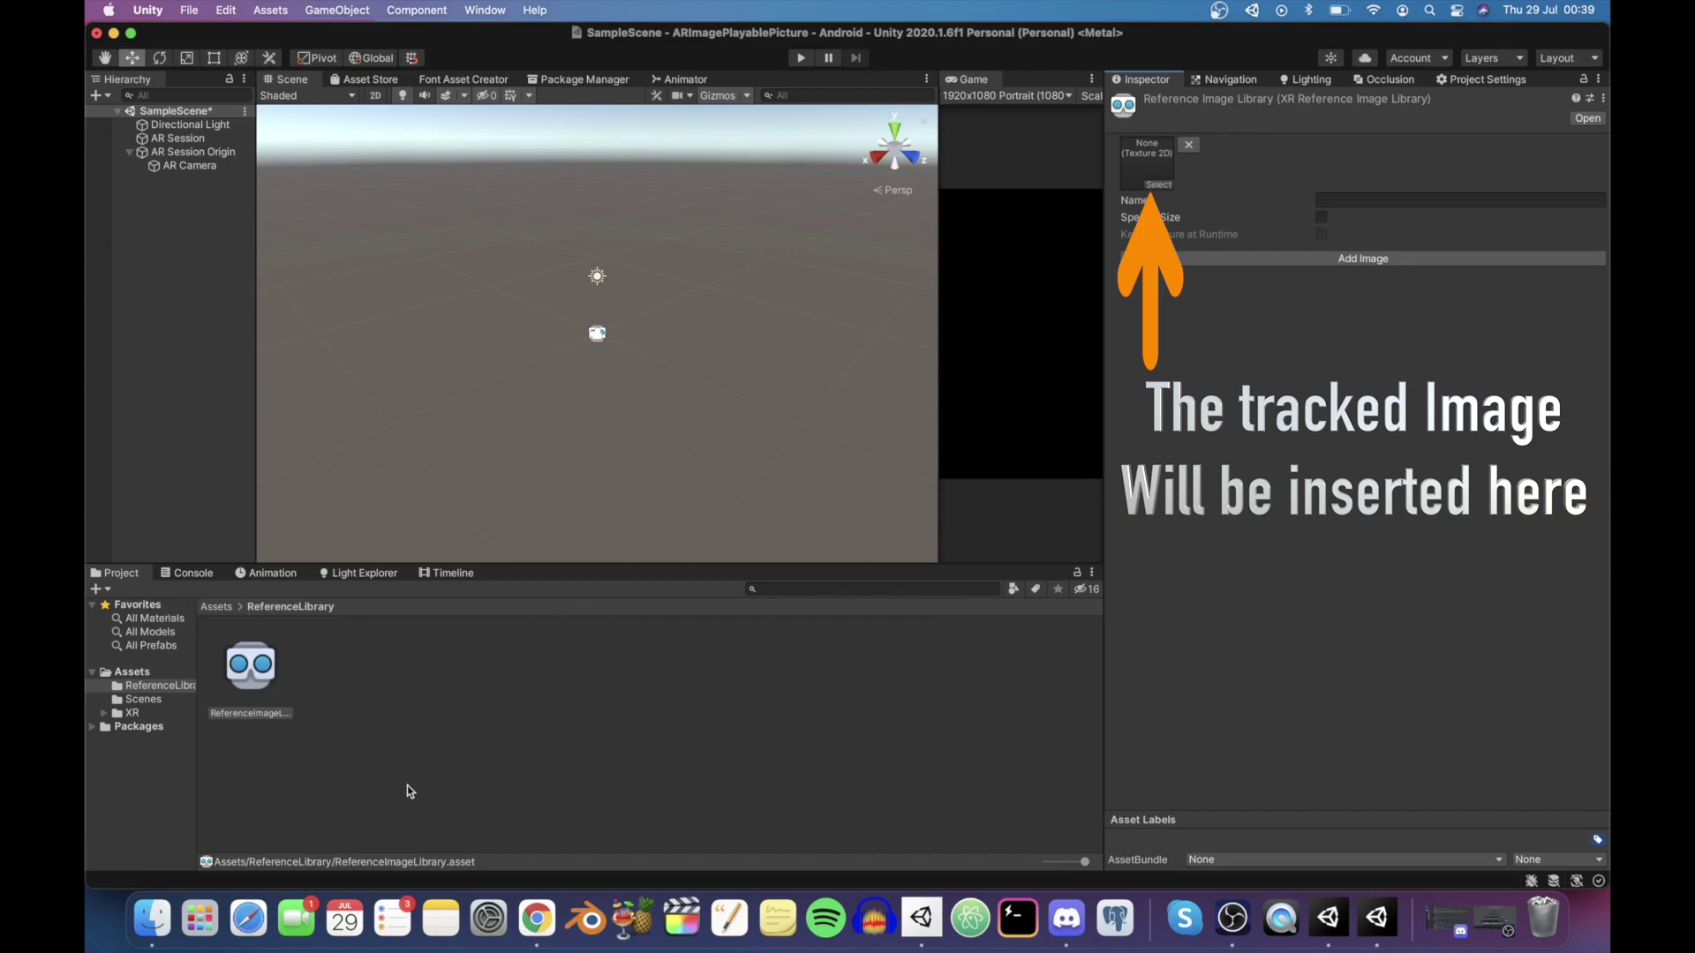
{"action": "left_click", "coordinate": [537, 918]}
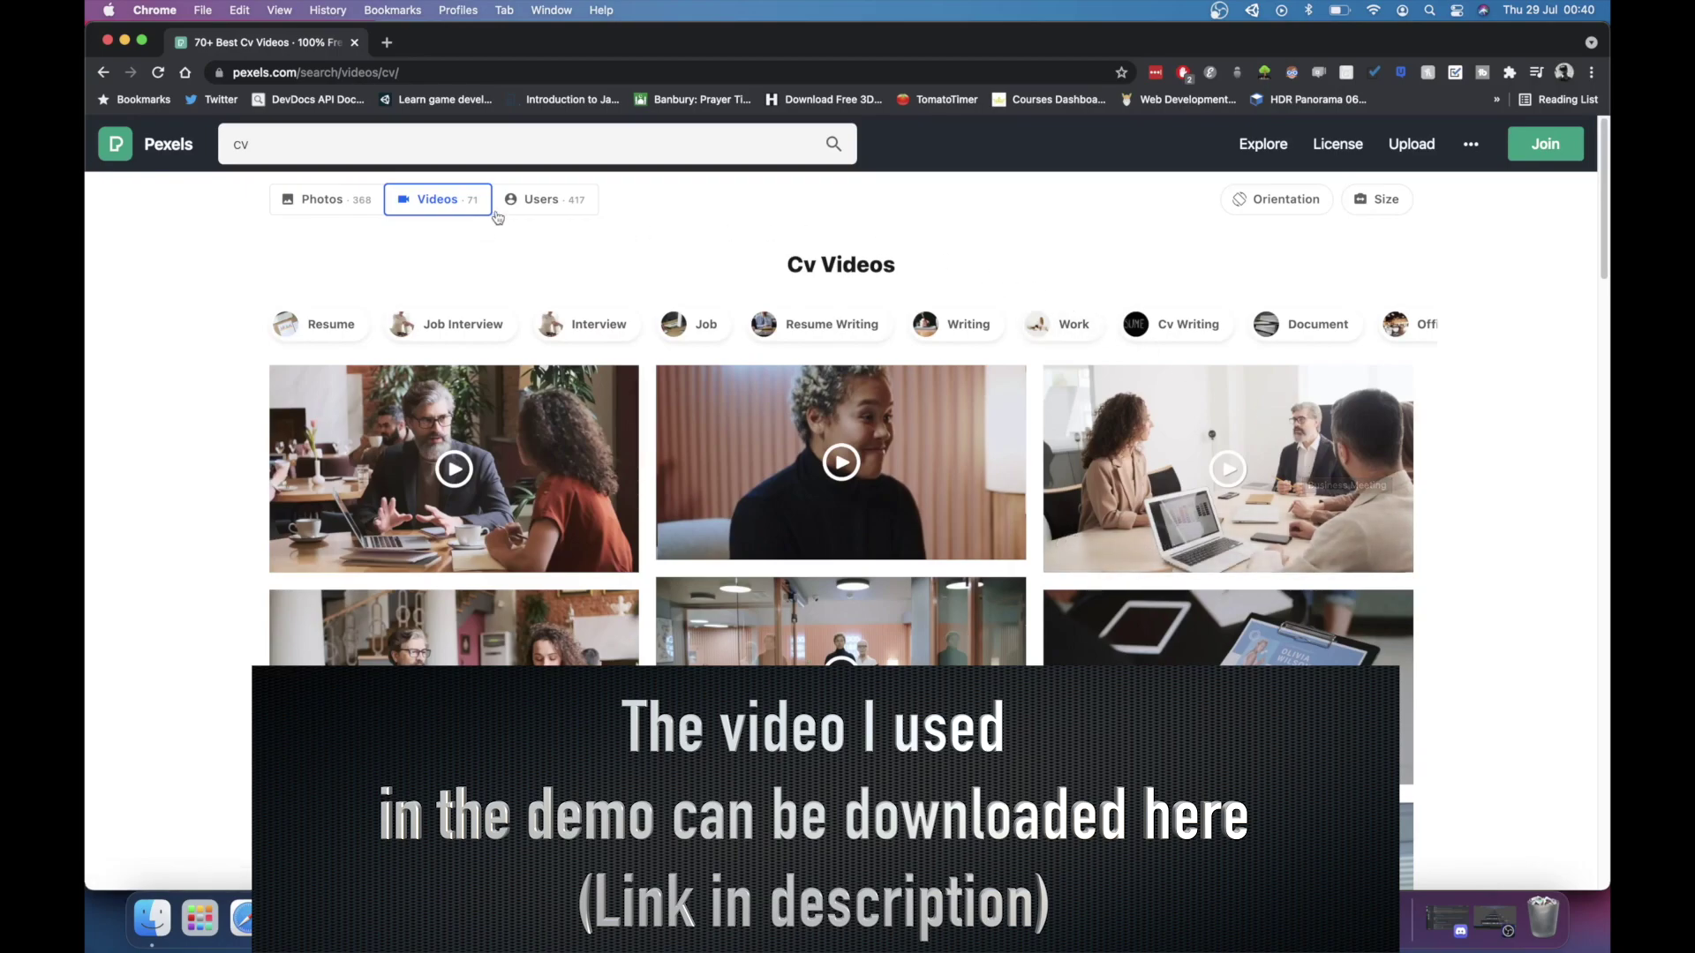
Download the Pexels video 'A Woman Undergoing A Job Interview' with Free Download
{"action": "left_click", "coordinate": [879, 475]}
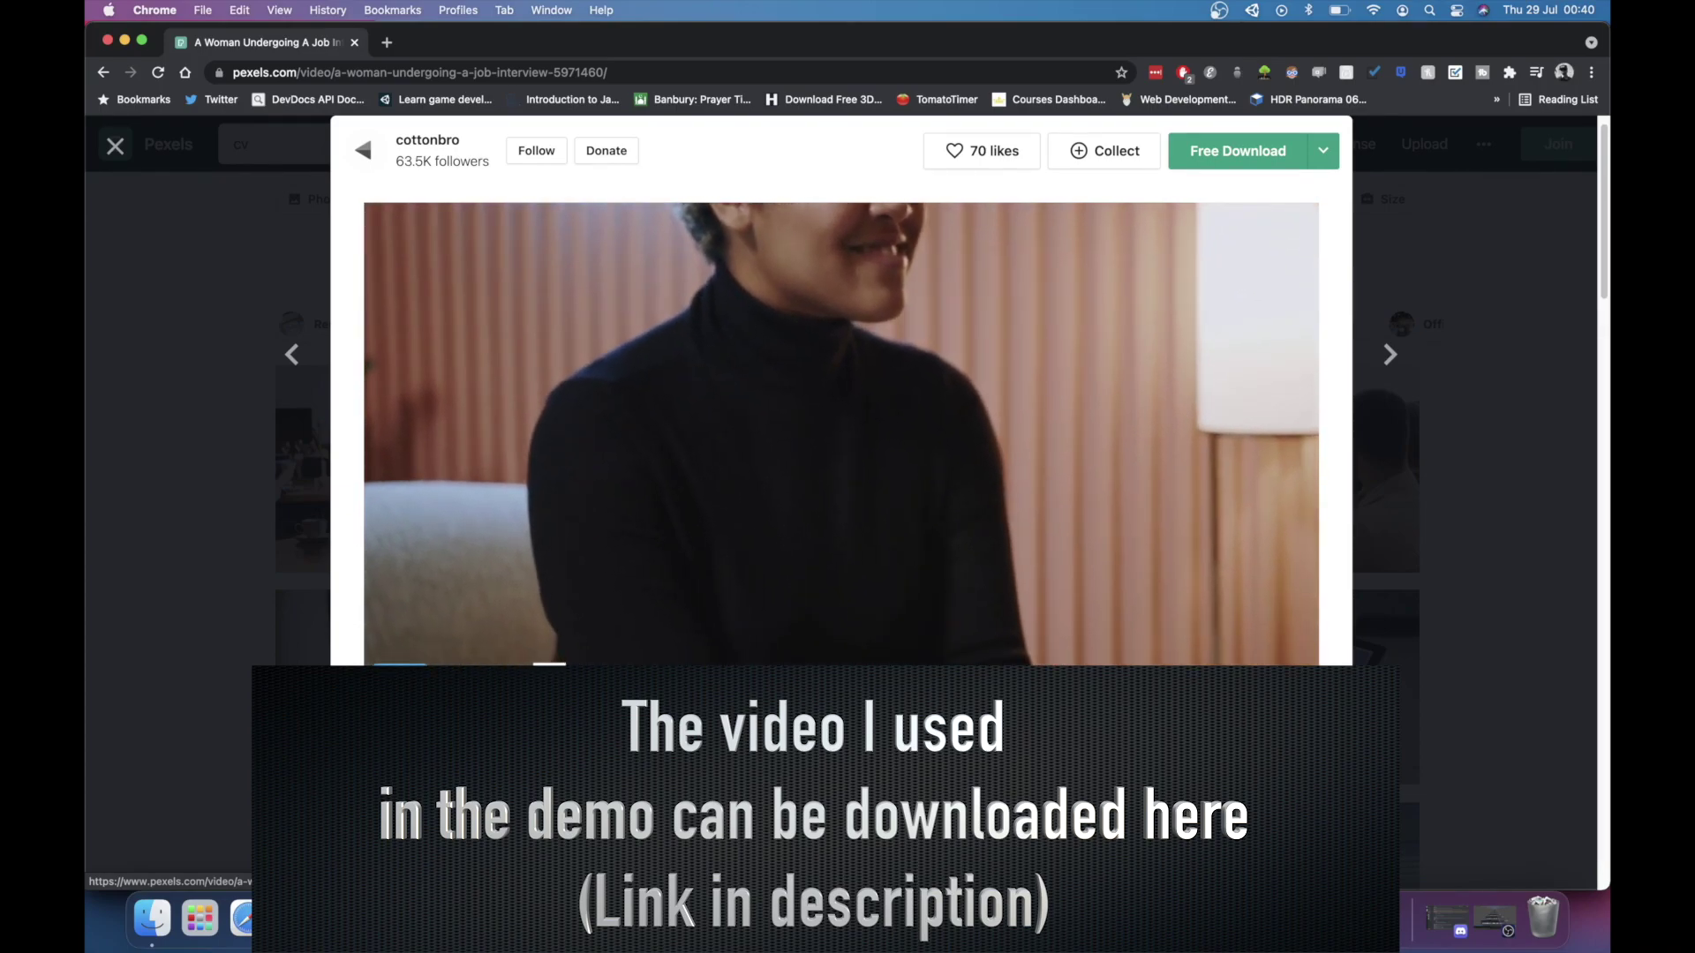
{"action": "left_click", "coordinate": [1091, 309]}
{"action": "left_click", "coordinate": [1256, 153]}
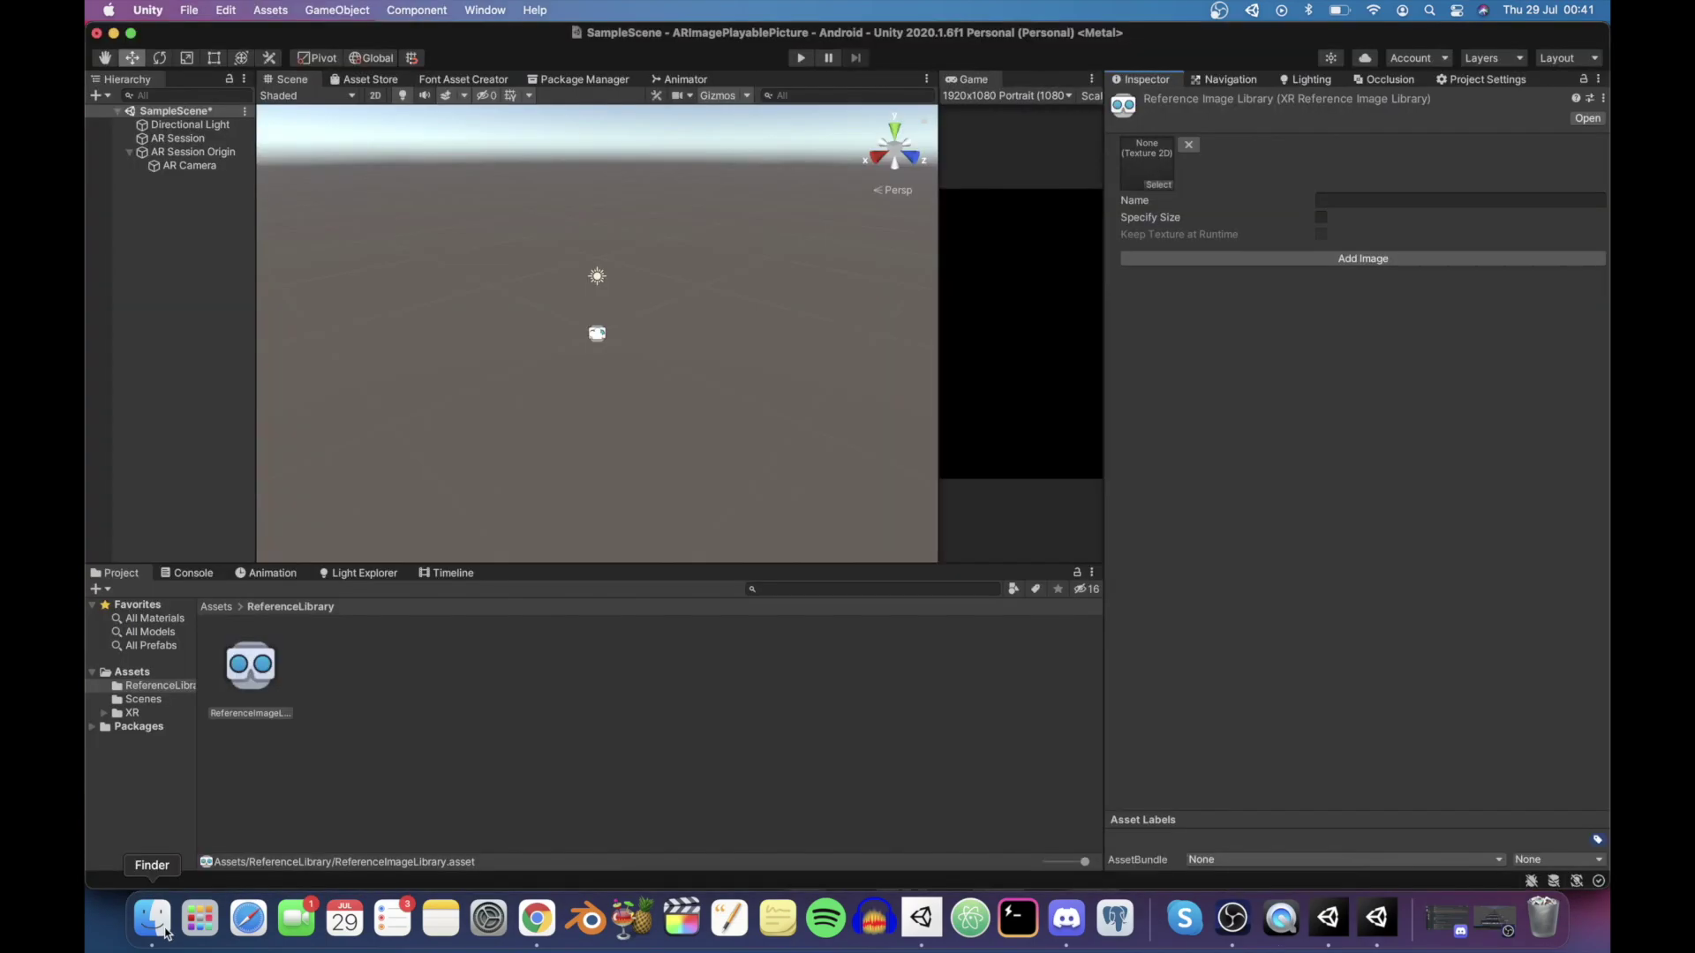
Drag the interview mp4 and the screenshot jpg from Downloads into ReferenceLibrary
{"action": "left_click", "coordinate": [166, 924]}
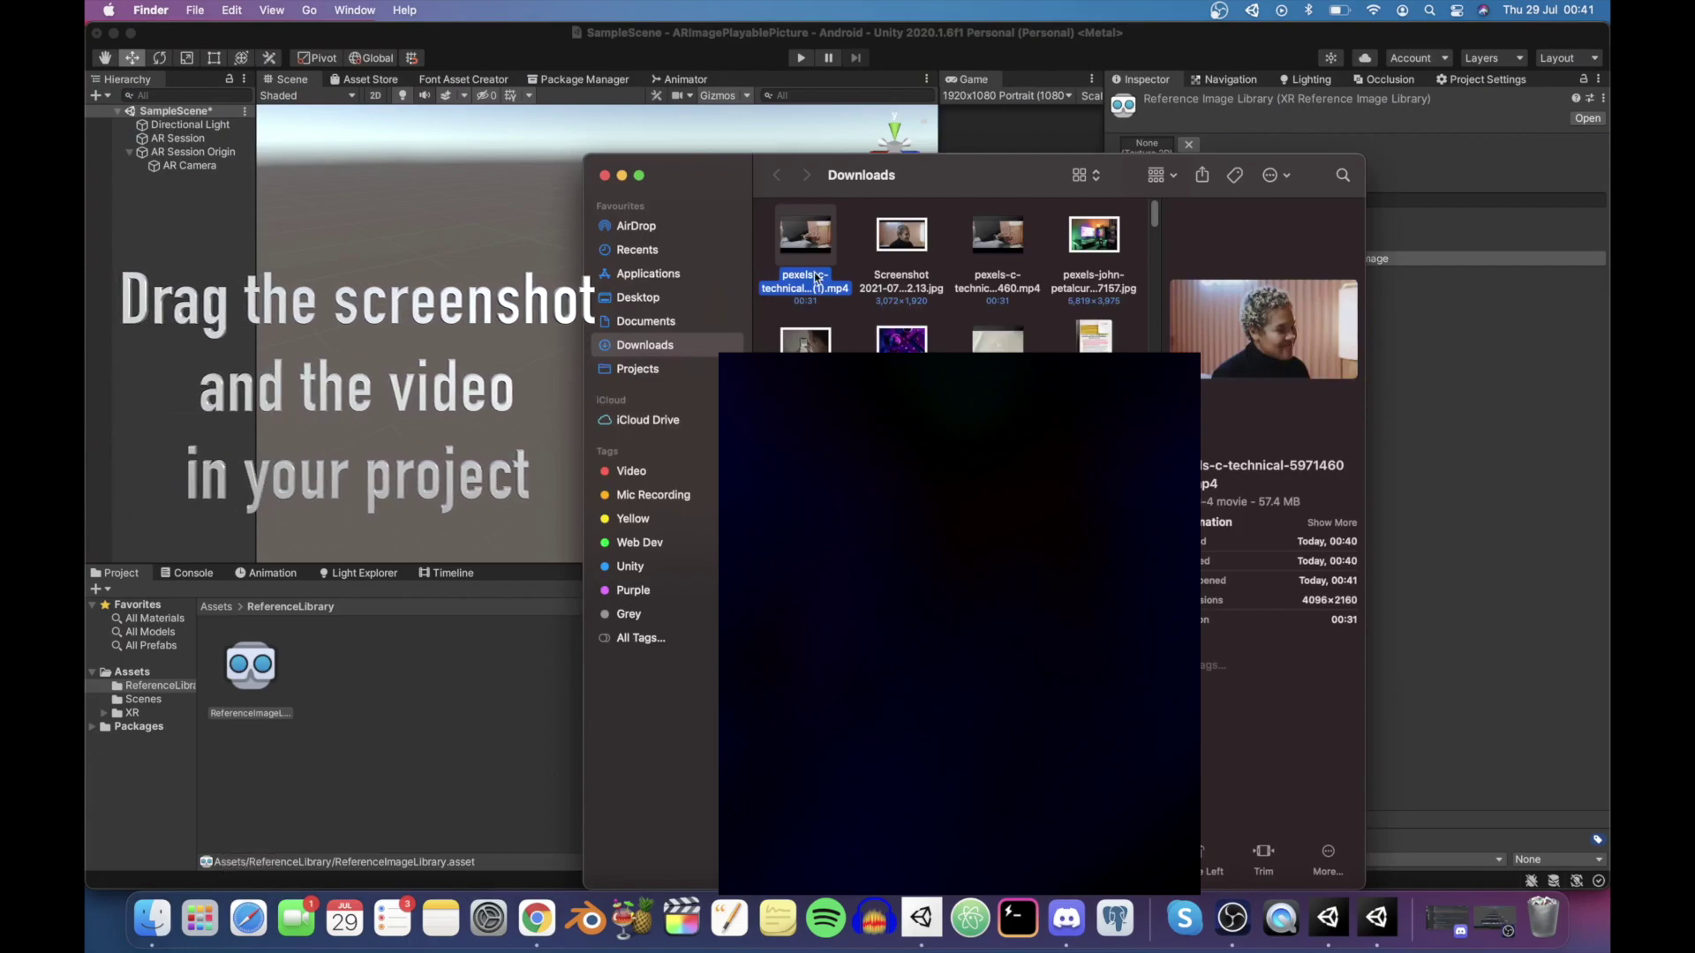
{"action": "mouse_move", "coordinate": [805, 281]}
{"action": "left_mouse_down"}
{"action": "mouse_move", "coordinate": [324, 780]}
{"action": "mouse_move", "coordinate": [375, 756]}
{"action": "left_mouse_up"}
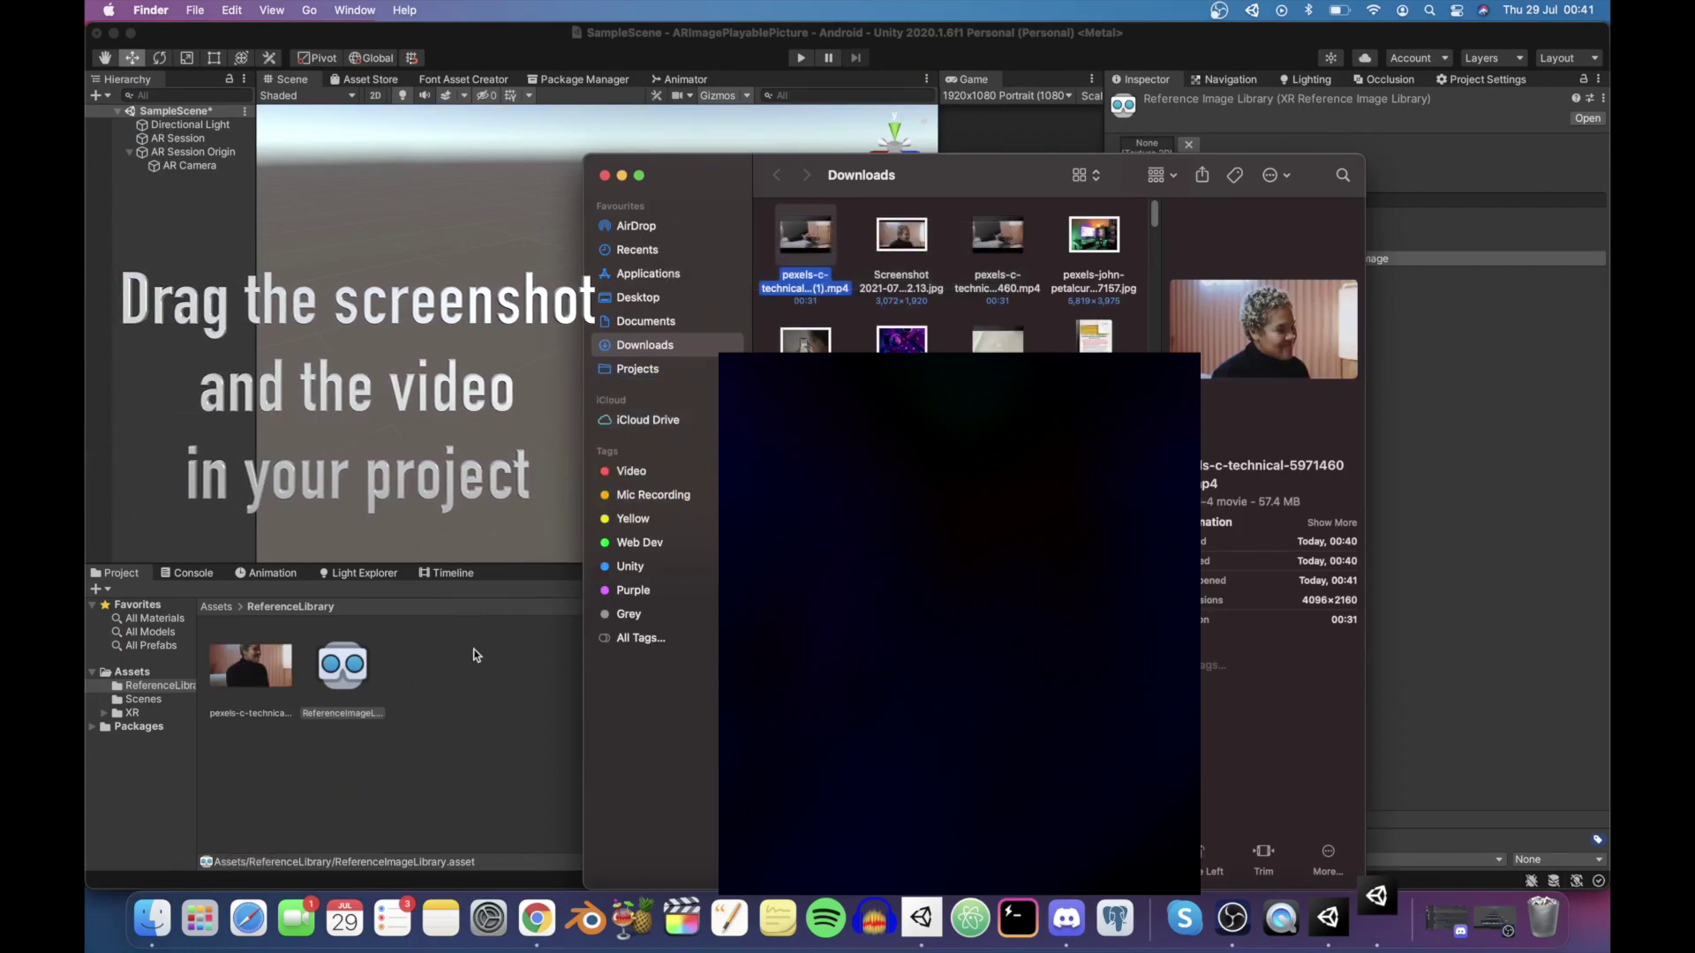
{"action": "left_click_drag", "start_coordinate": [903, 281], "coordinate": [474, 712]}
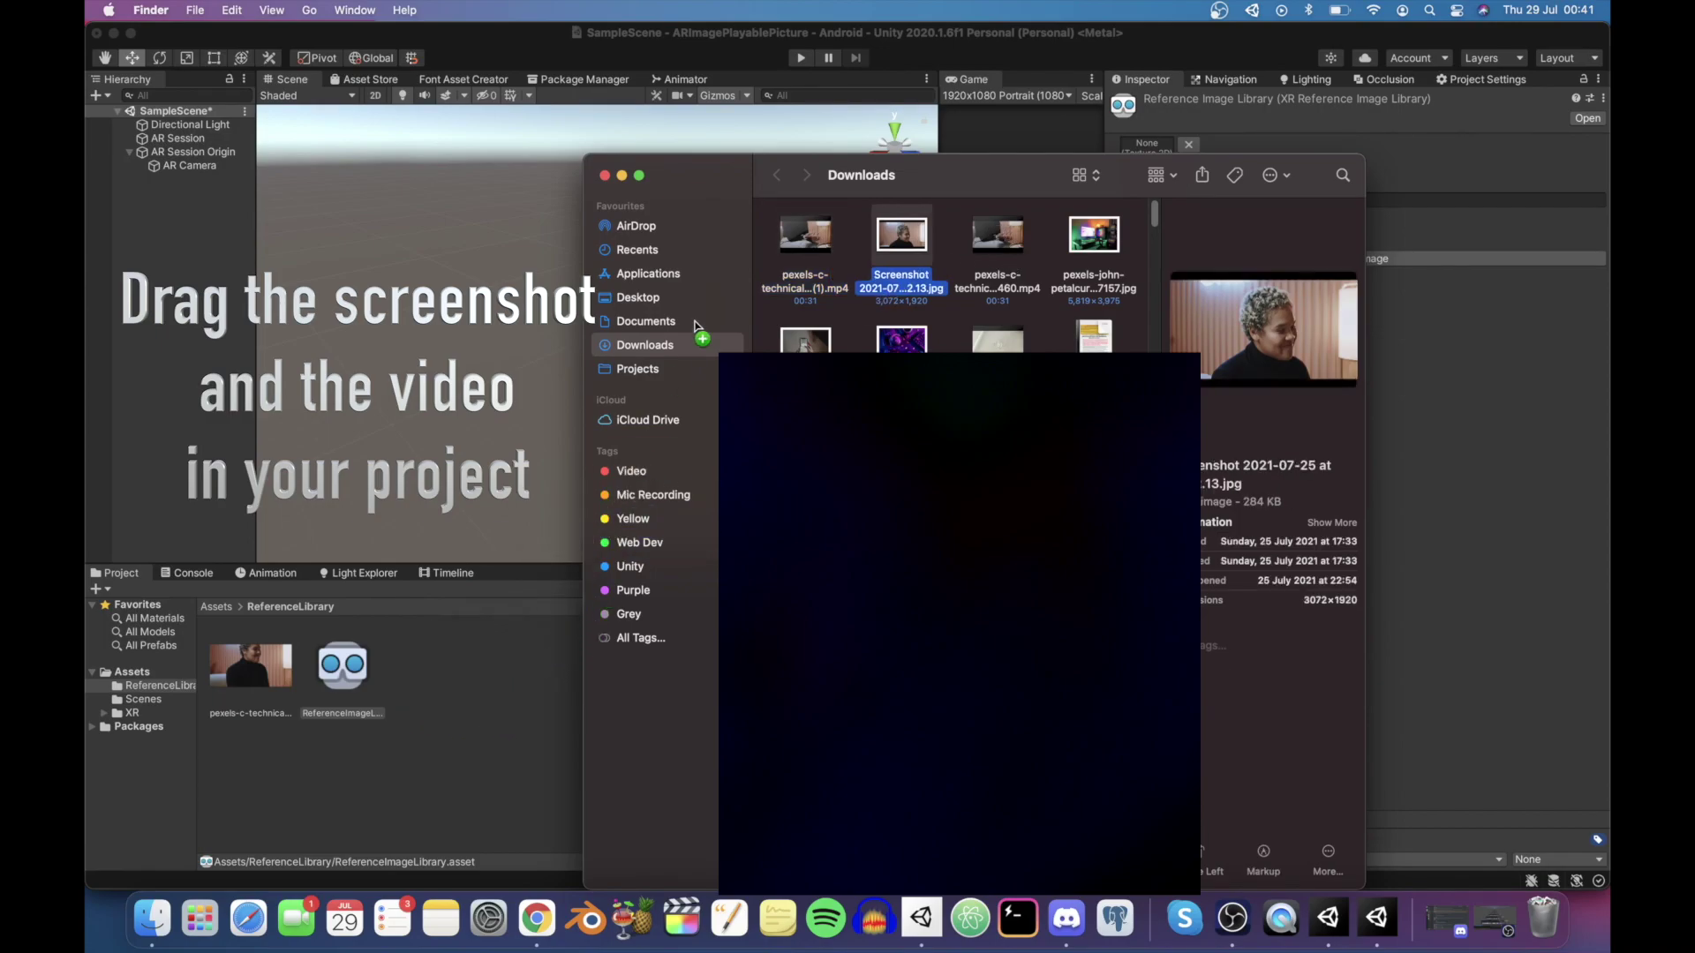
{"action": "left_click", "coordinate": [623, 176]}
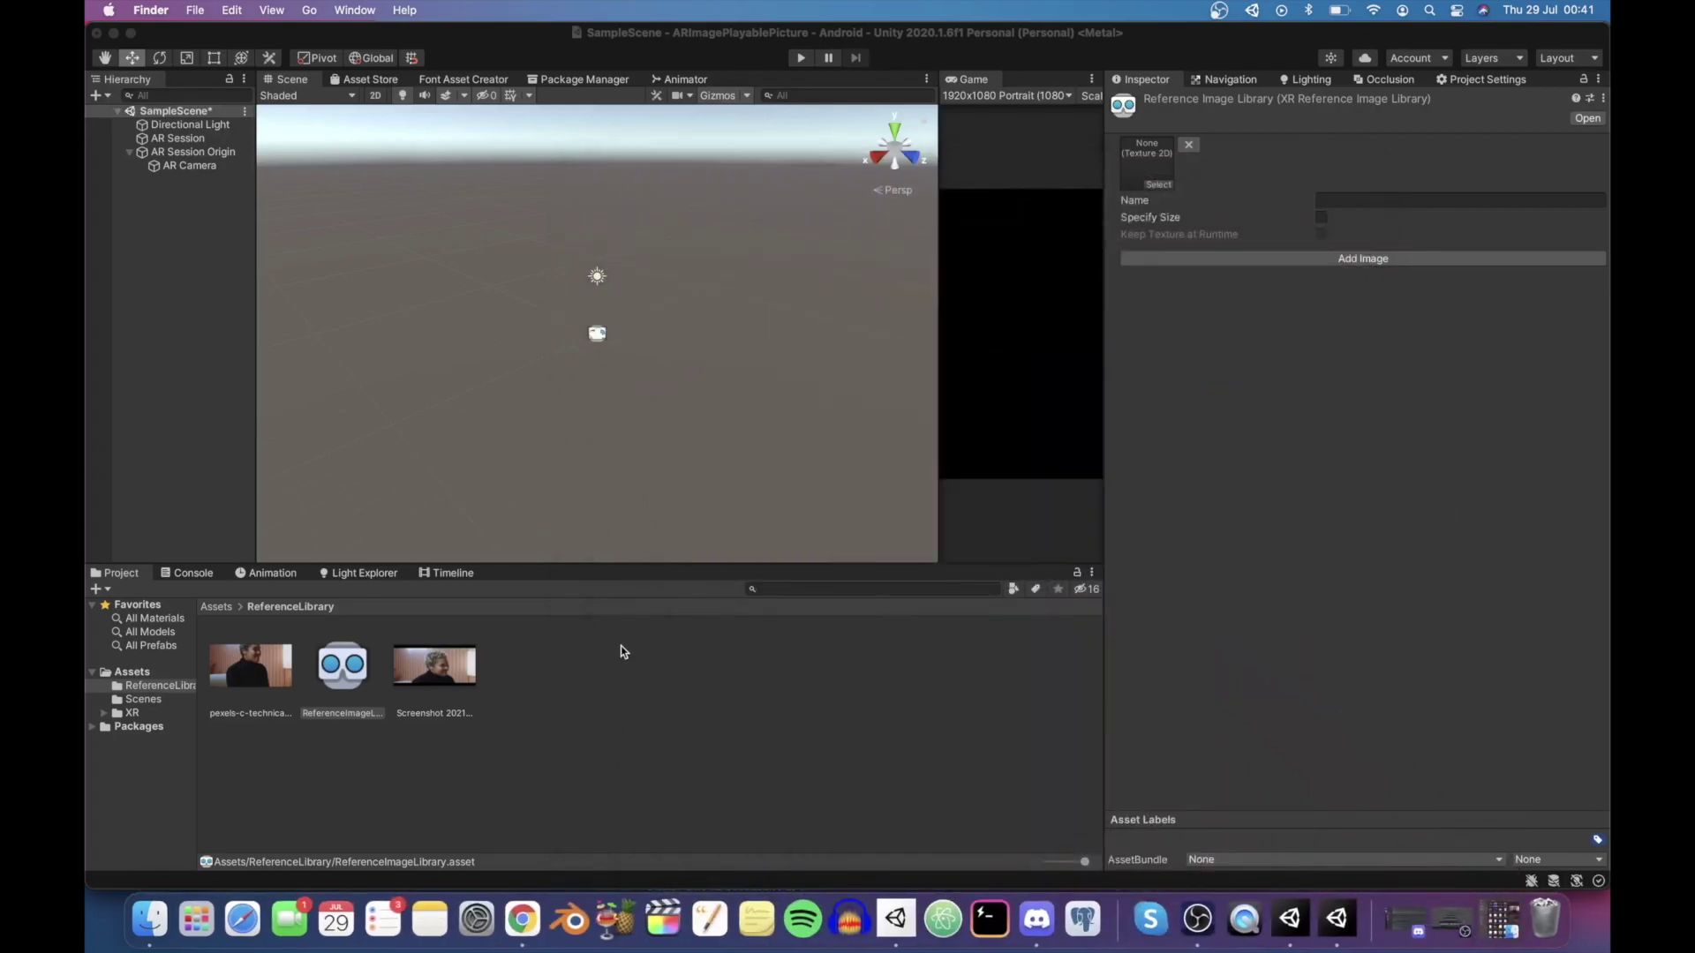
{"action": "left_click", "coordinate": [450, 677]}
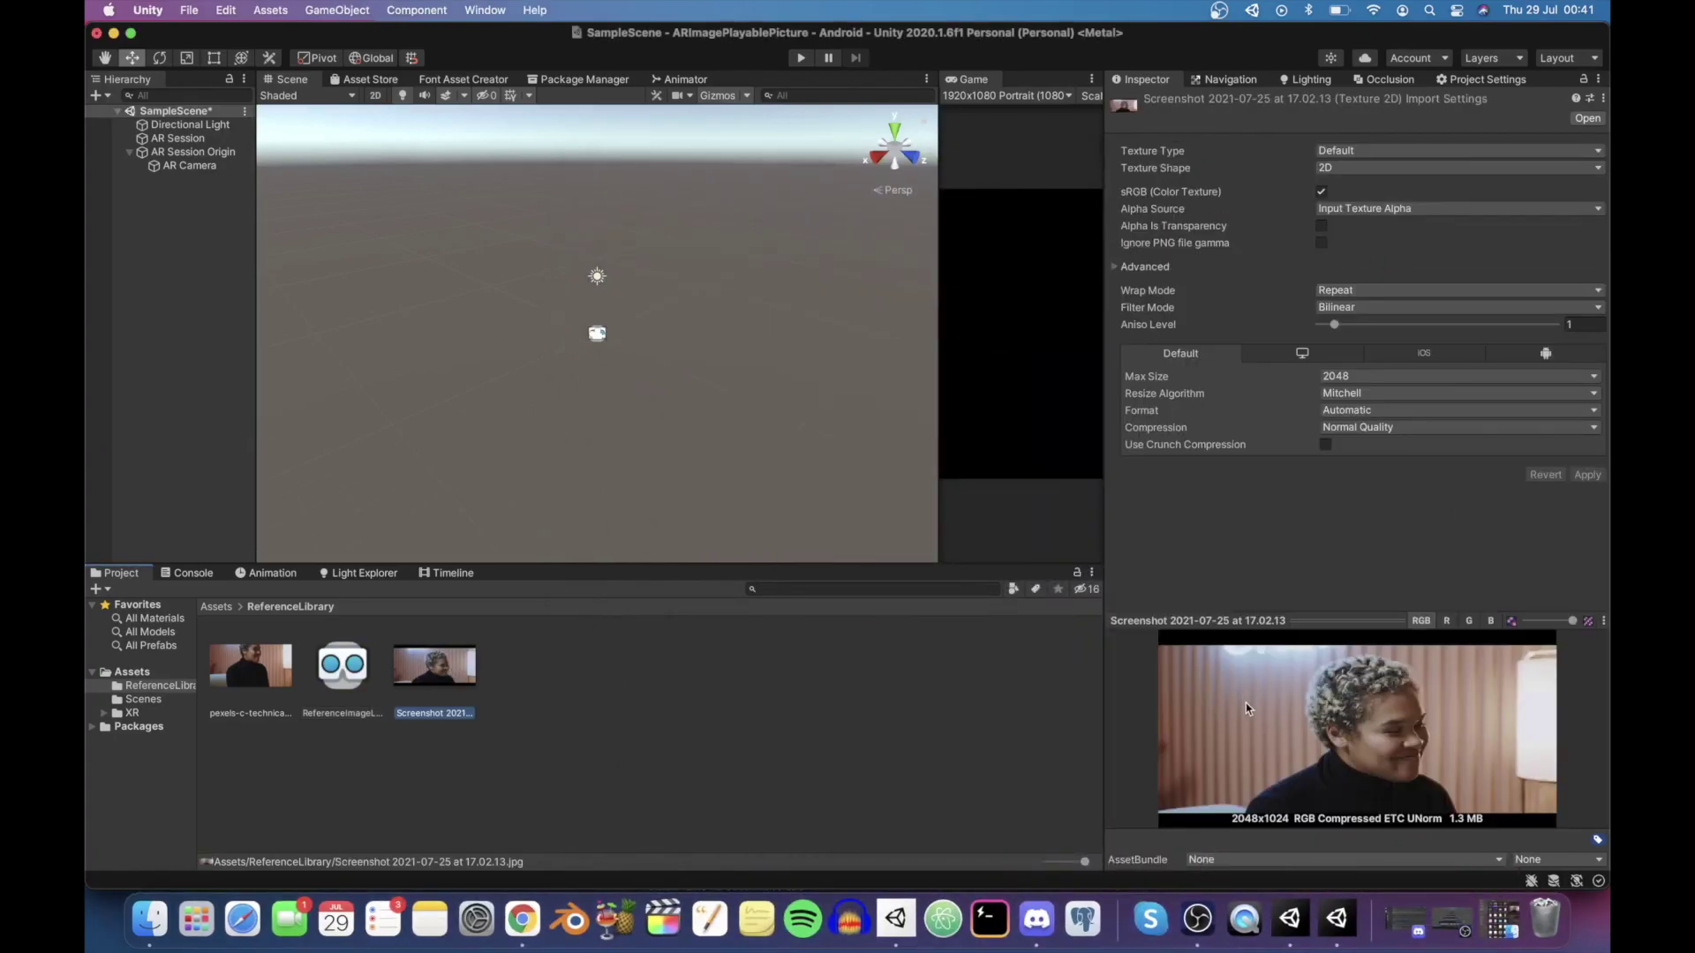
Create Texture and Video folders in the top-level Assets folder
{"action": "left_click", "coordinate": [247, 664]}
{"action": "left_click", "coordinate": [217, 607]}
{"action": "right_click", "coordinate": [623, 766]}
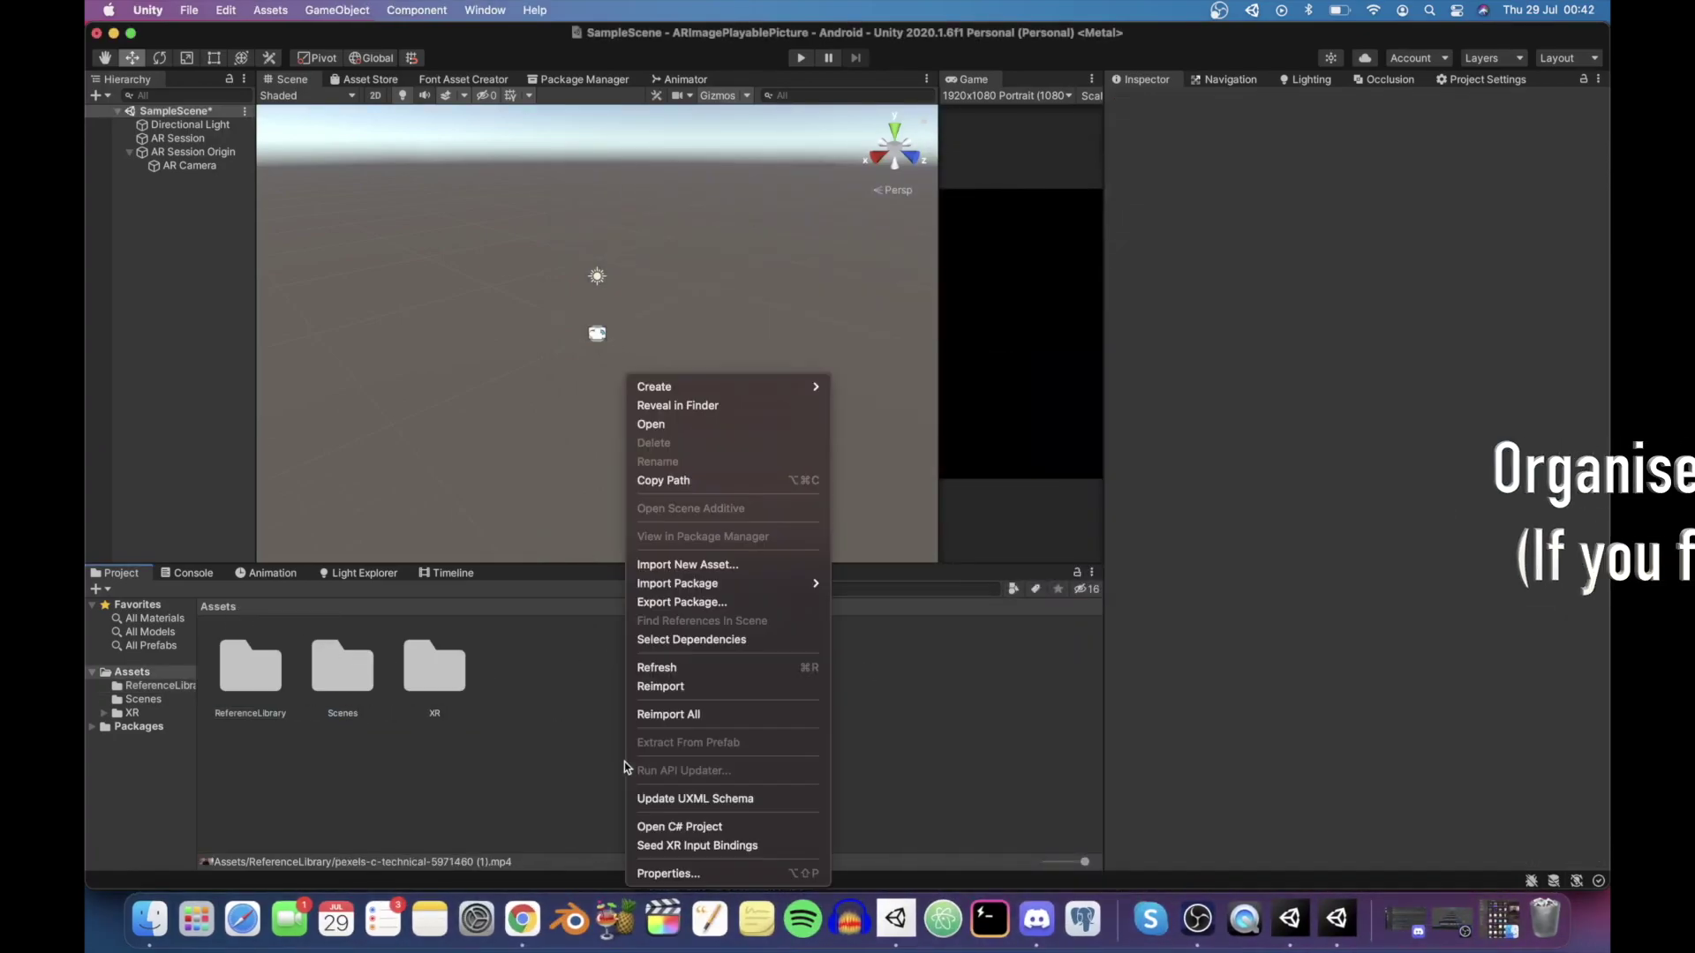
{"action": "mouse_move", "coordinate": [716, 388]}
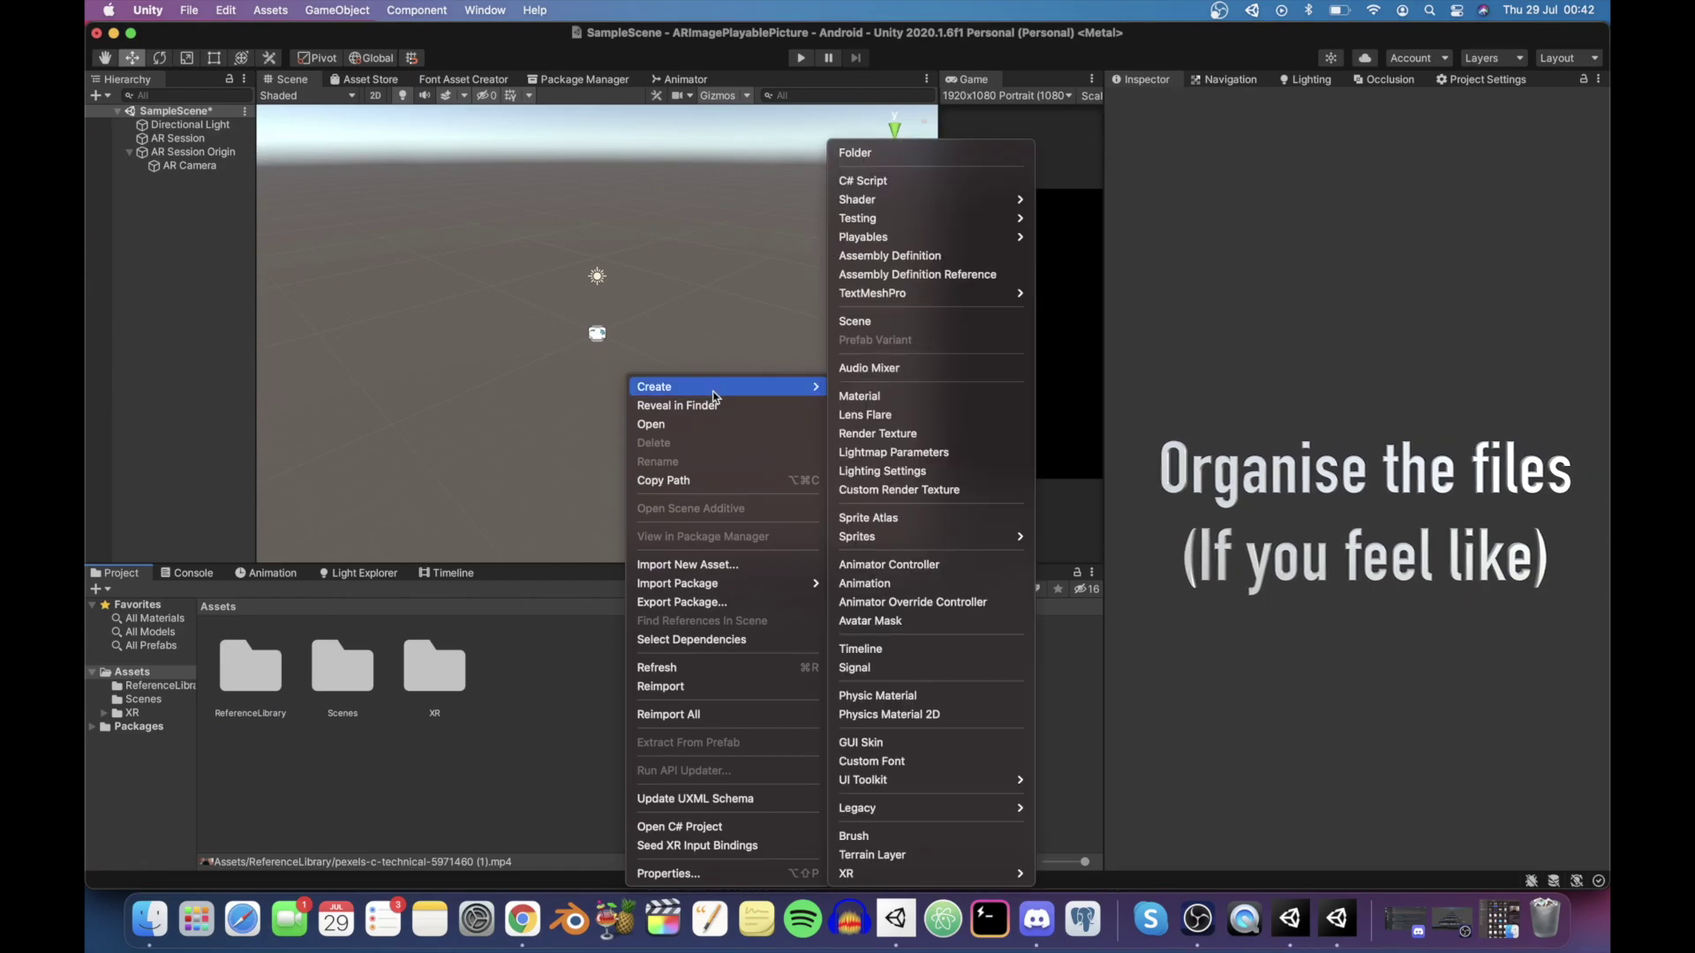
{"action": "left_click", "coordinate": [855, 153]}
{"action": "type", "text": "Texture"}
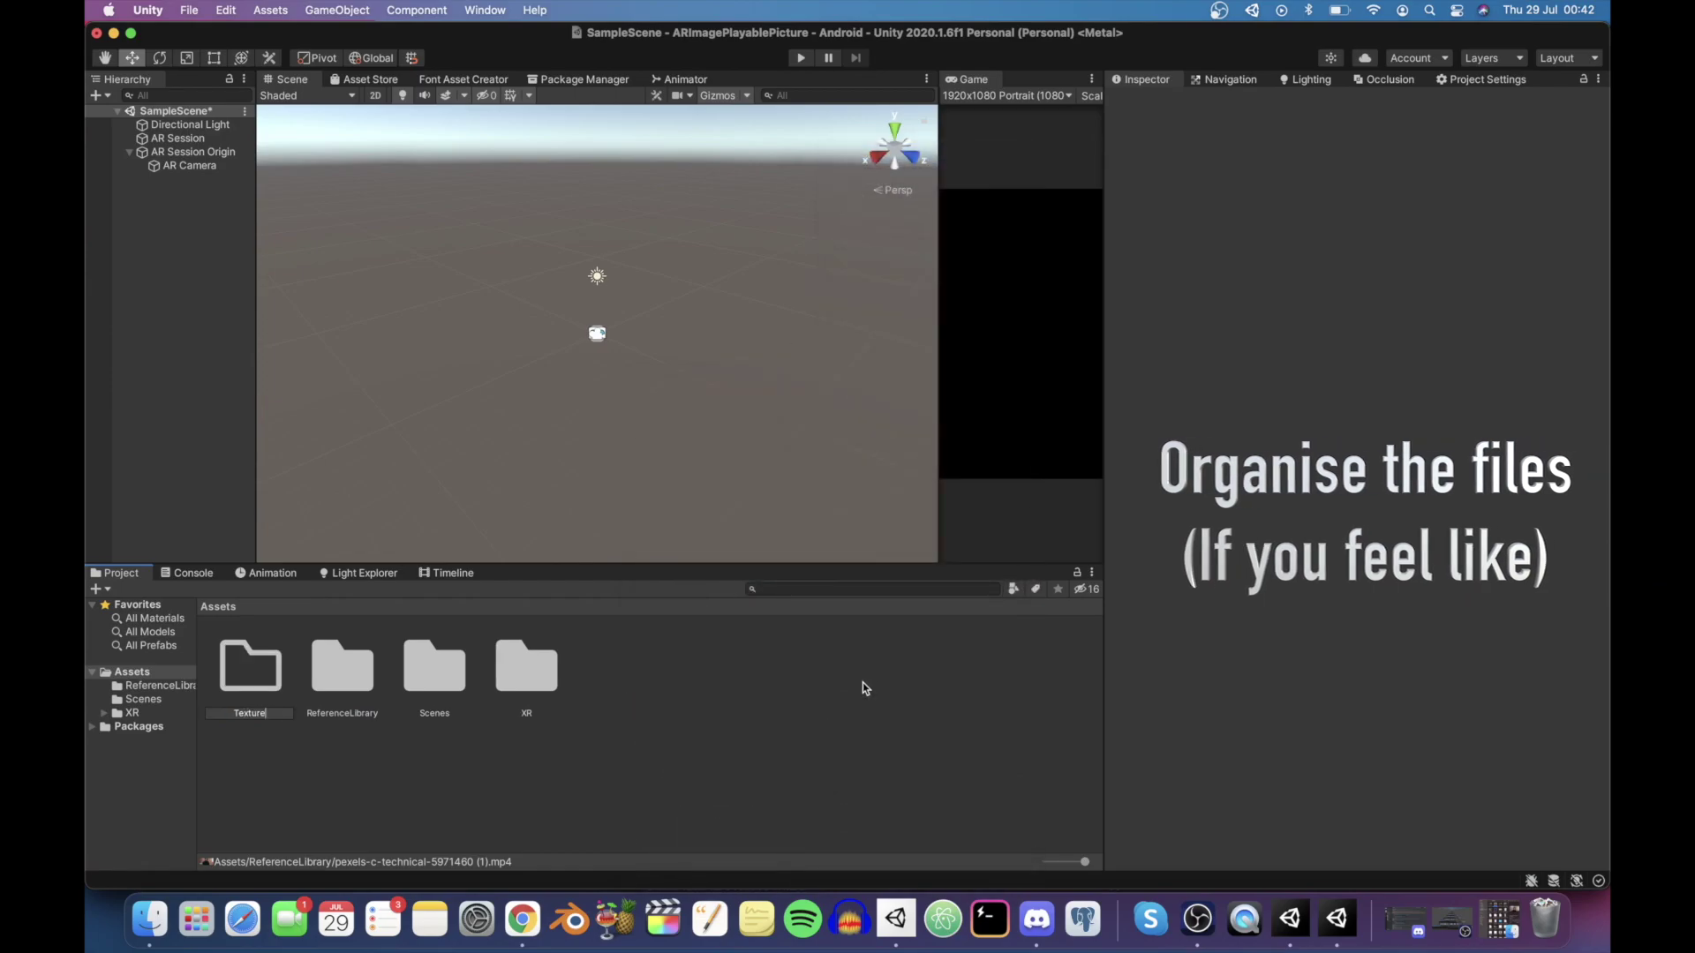
{"action": "key", "text": "Return"}
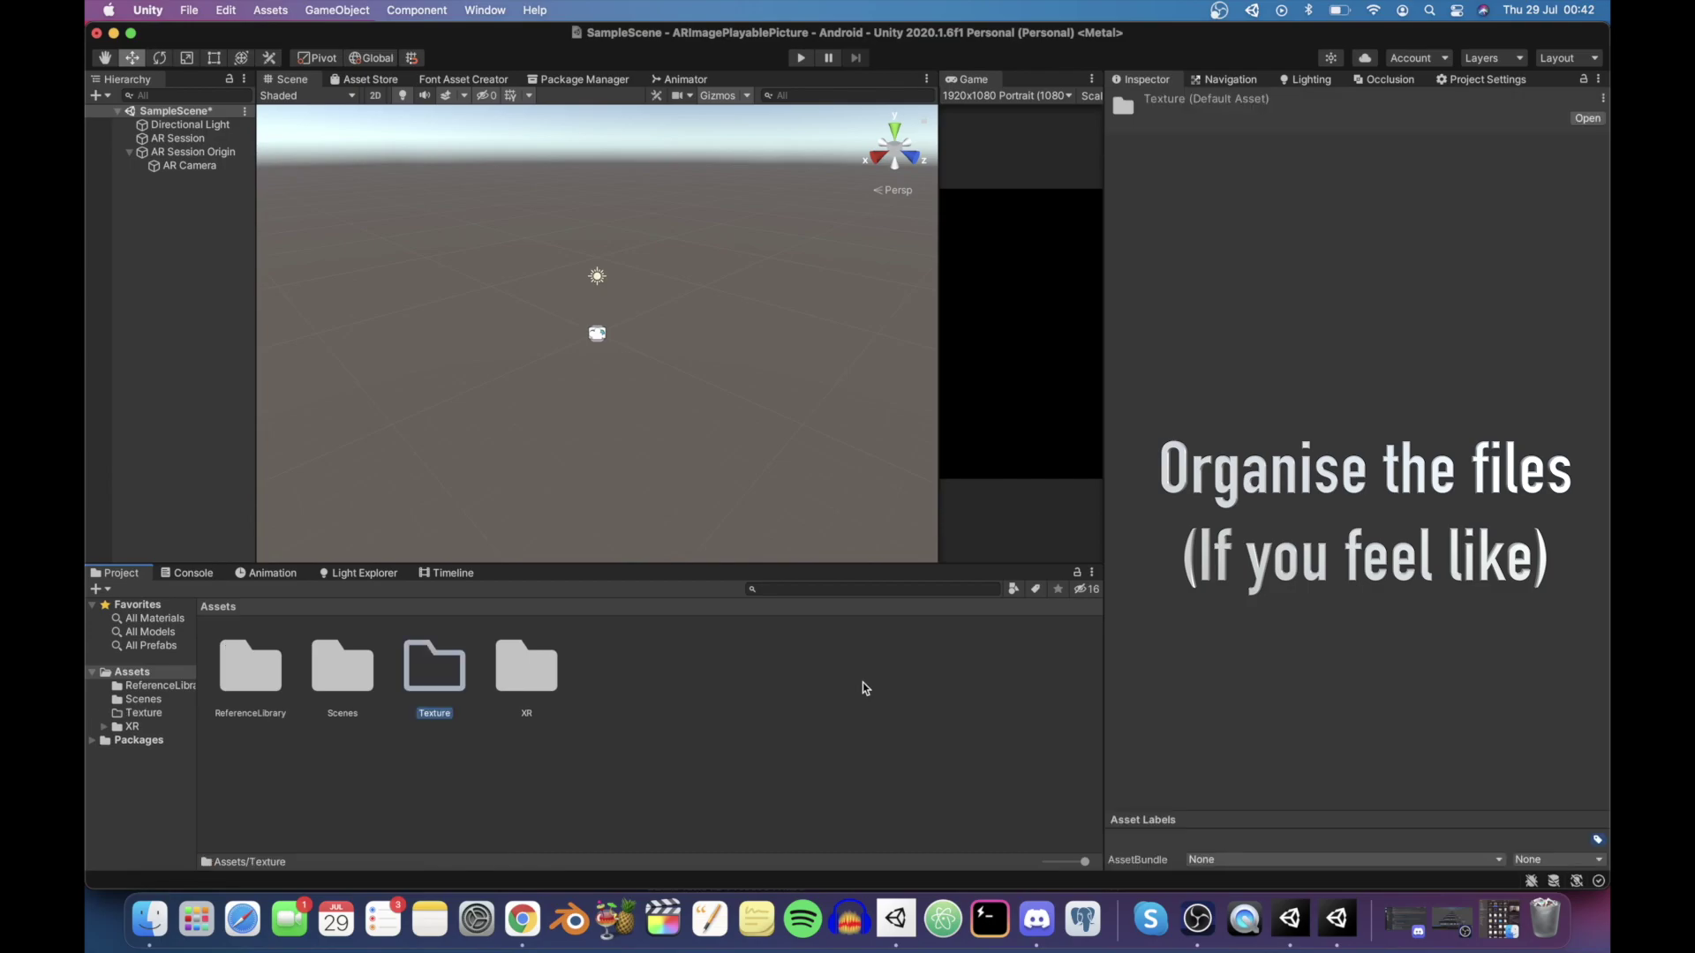
{"action": "right_click", "coordinate": [853, 719]}
{"action": "mouse_move", "coordinate": [905, 387]}
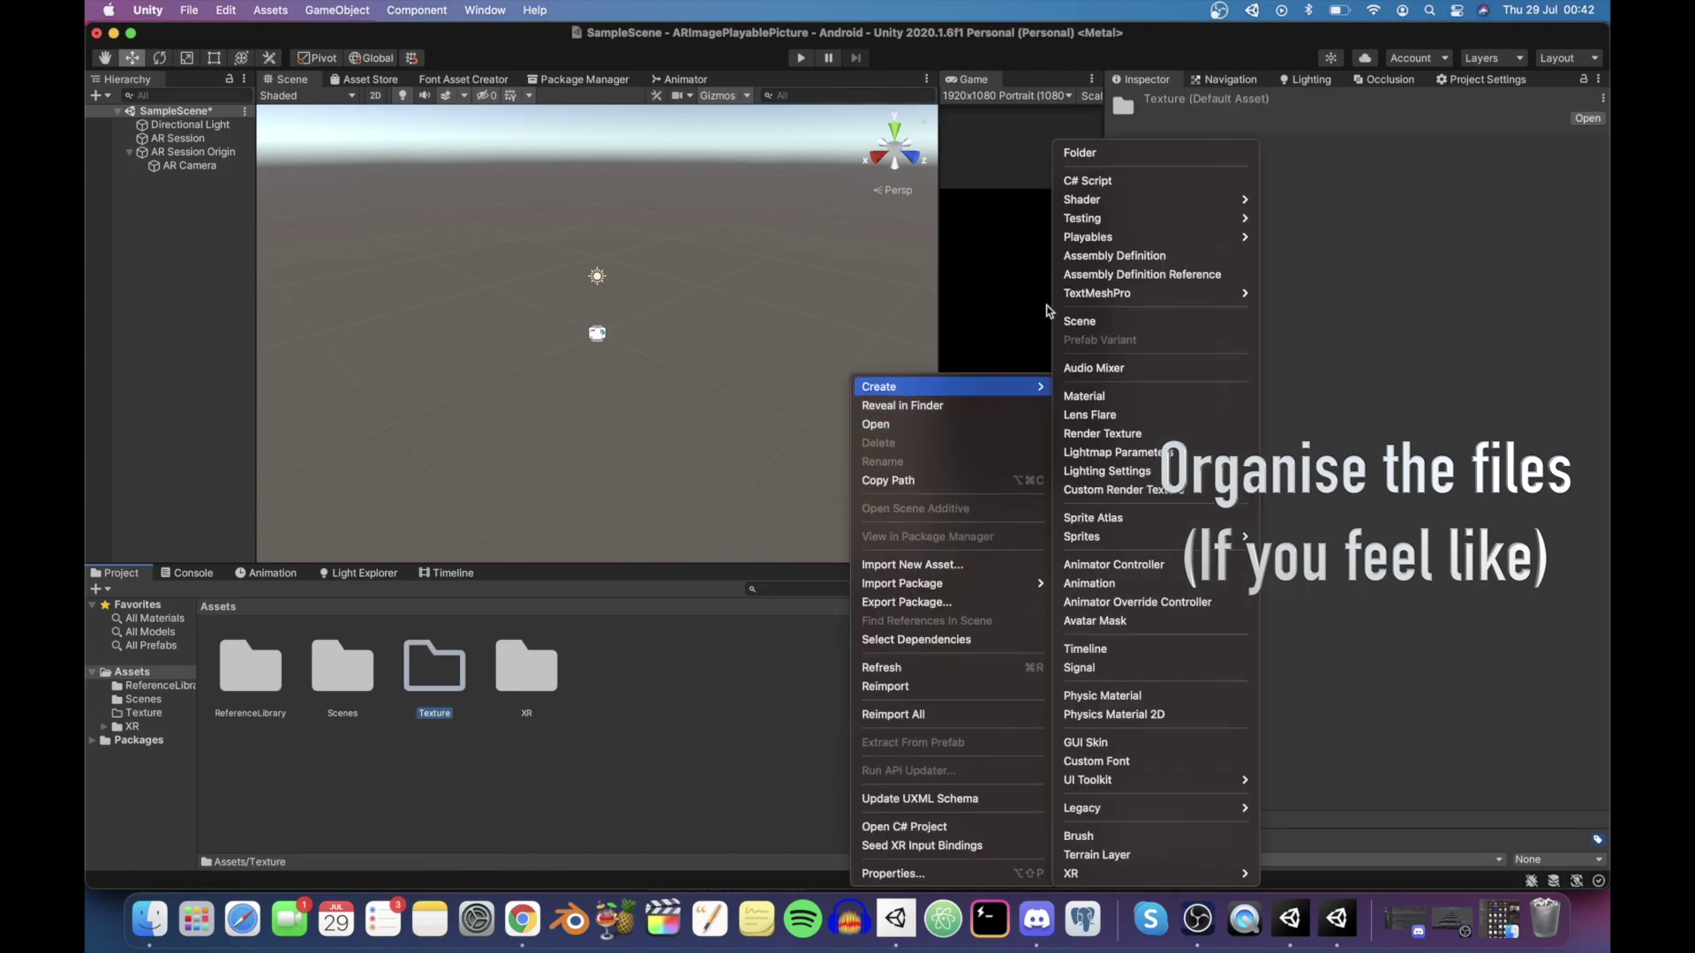
{"action": "left_click", "coordinate": [1135, 165]}
{"action": "type", "text": "Video"}
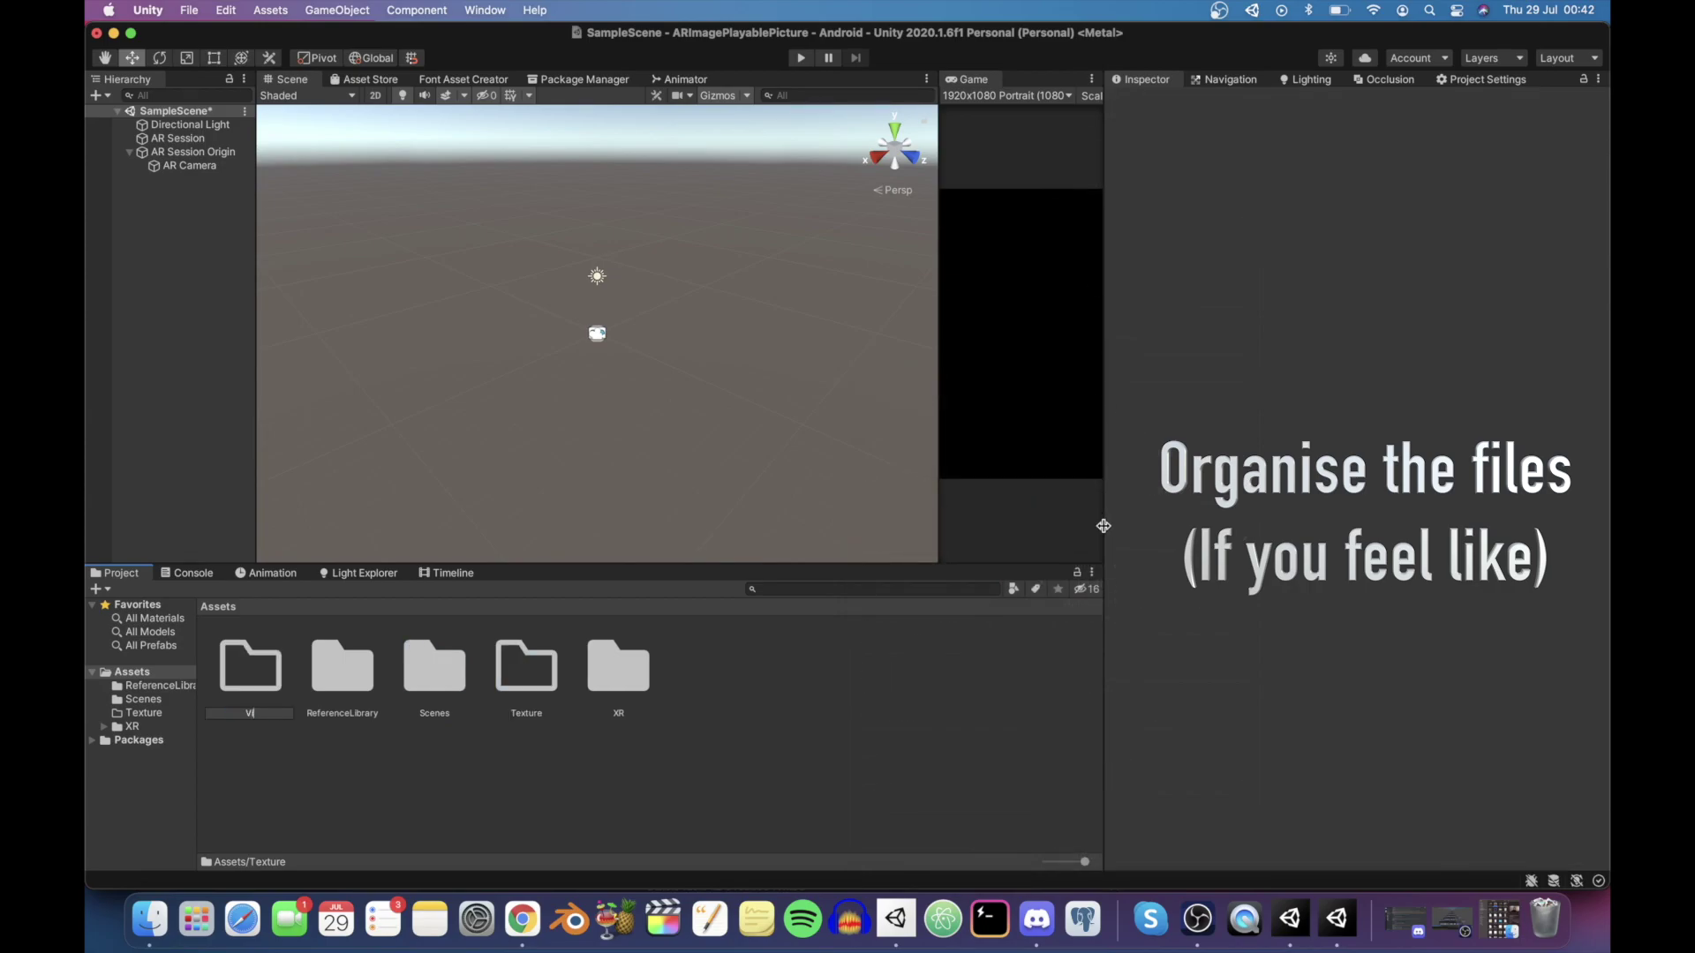
{"action": "key", "text": "Return"}
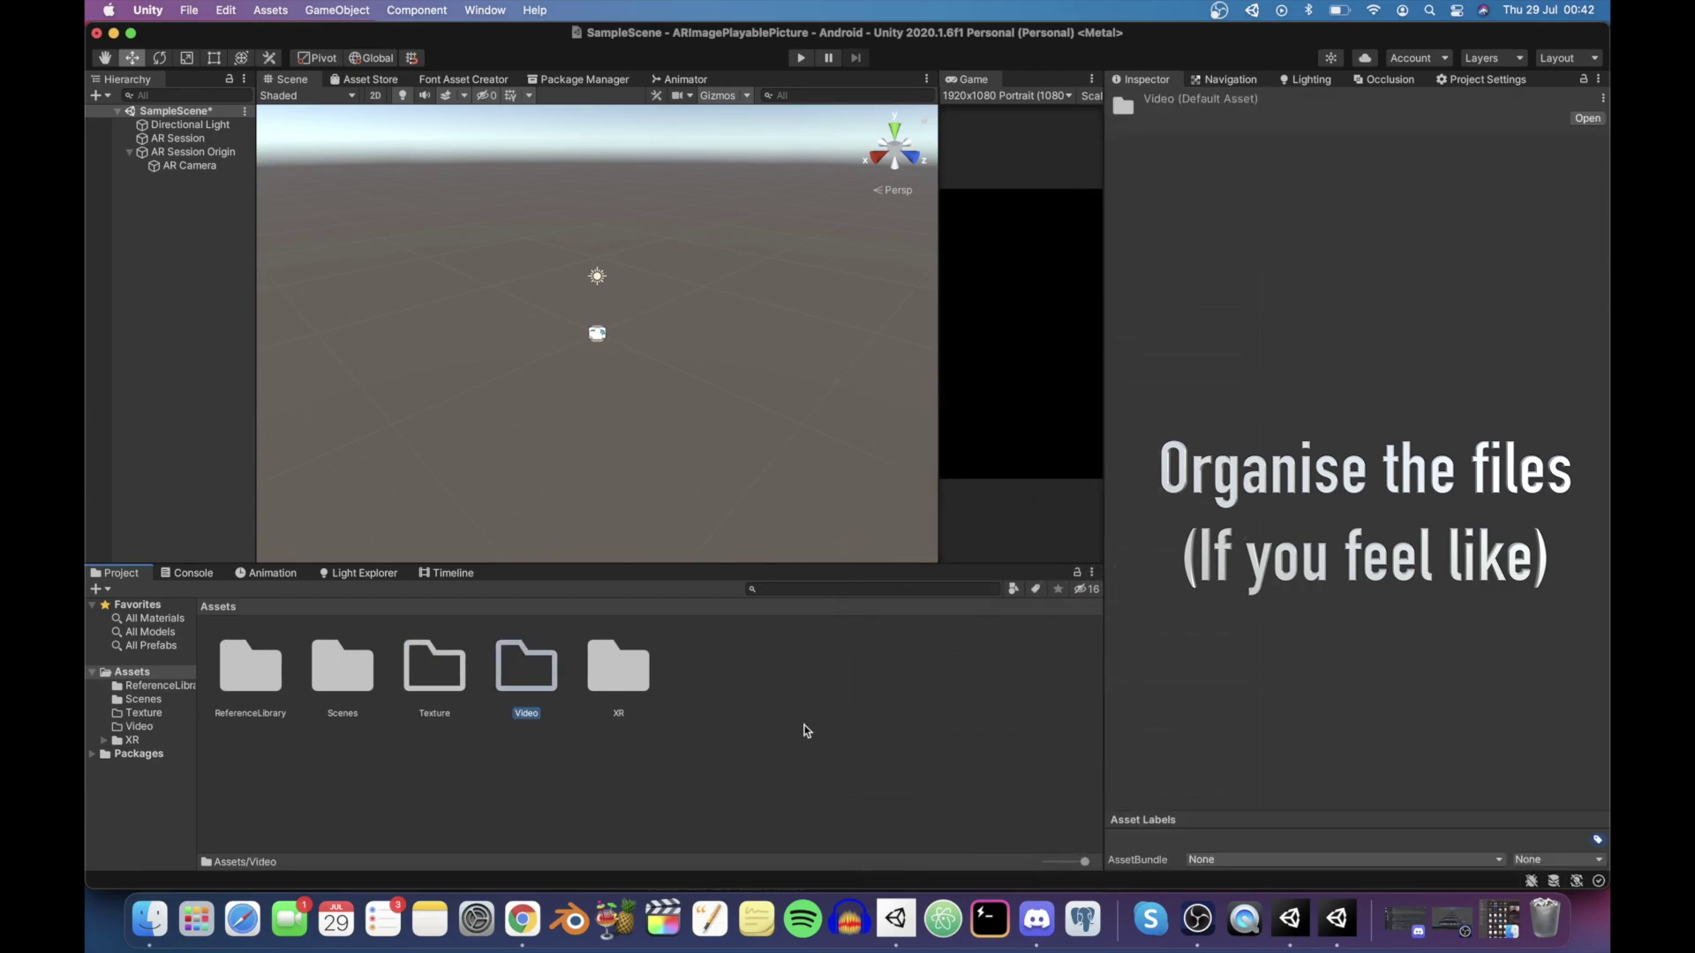
Create a Material folder in Assets
{"action": "right_click", "coordinate": [803, 728]}
{"action": "mouse_move", "coordinate": [913, 392]}
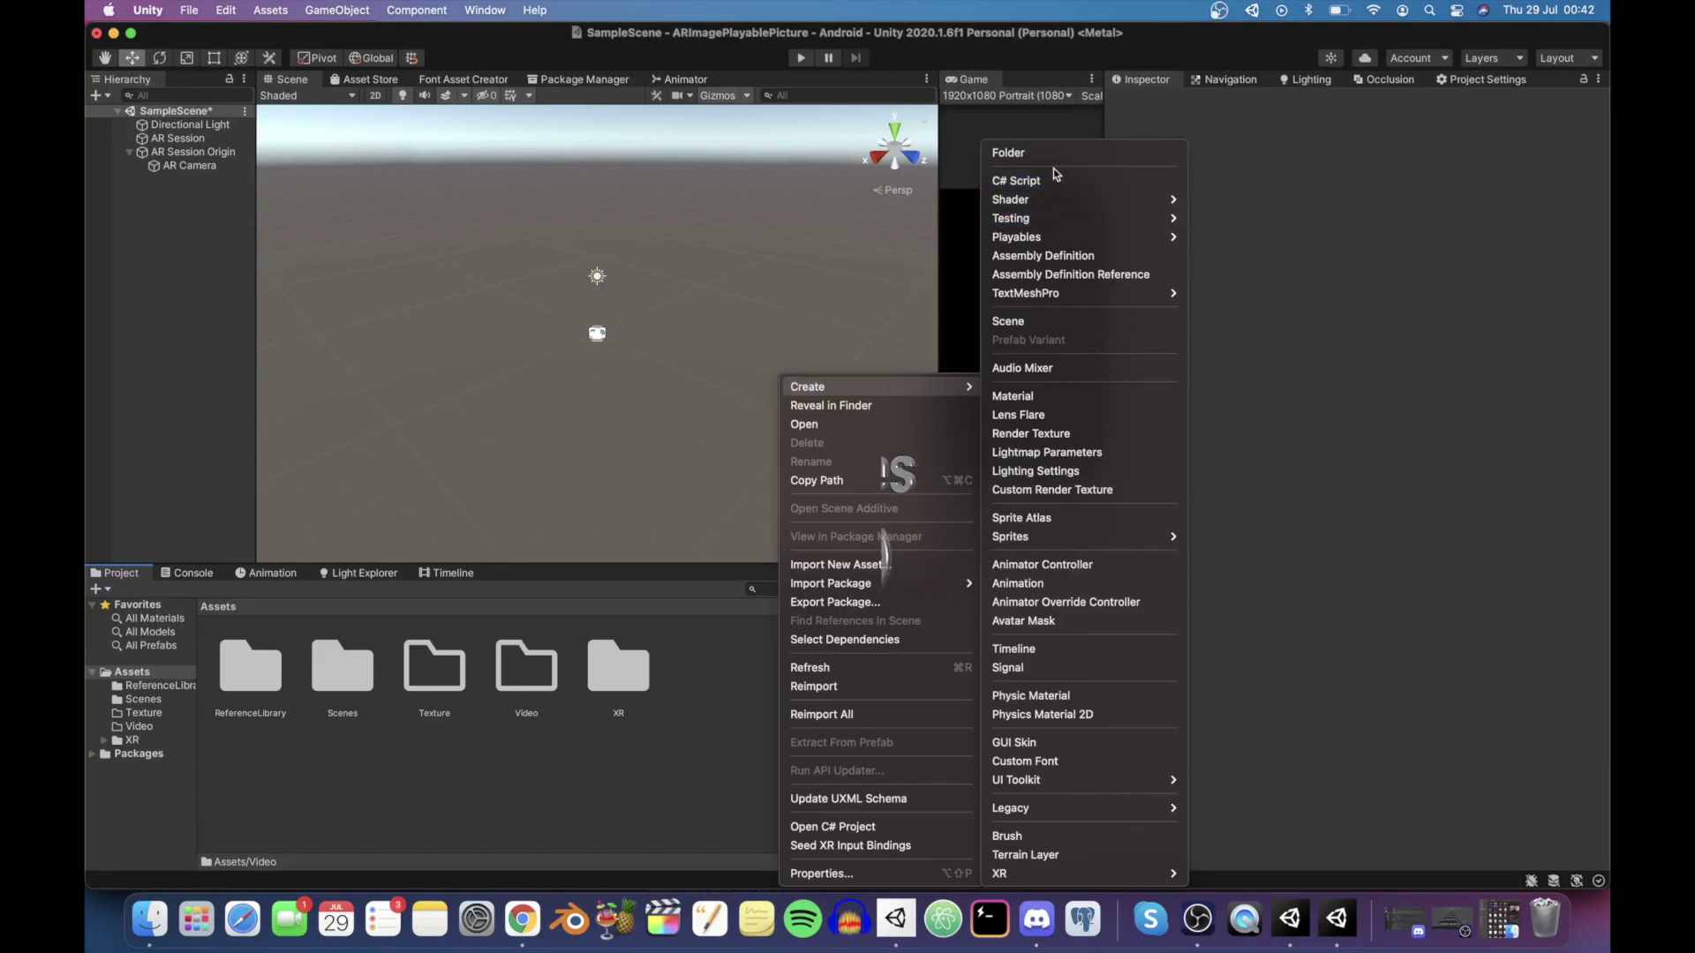
{"action": "left_click", "coordinate": [1051, 155]}
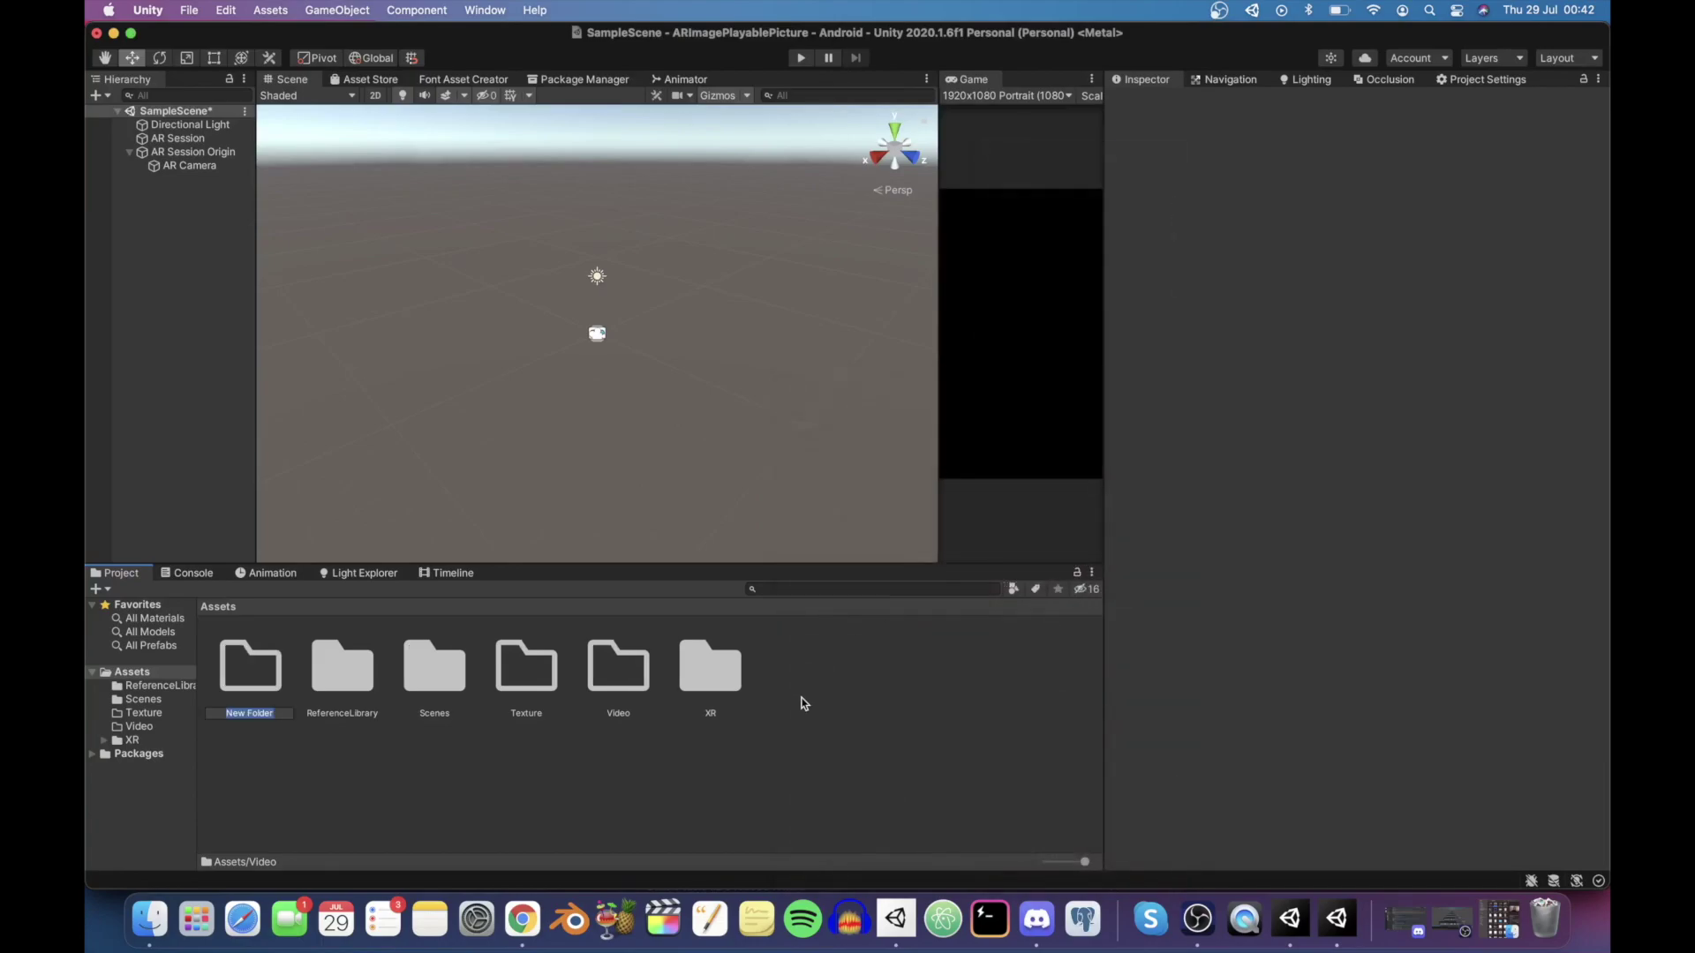
{"action": "type", "text": "Material"}
{"action": "key", "text": "Return"}
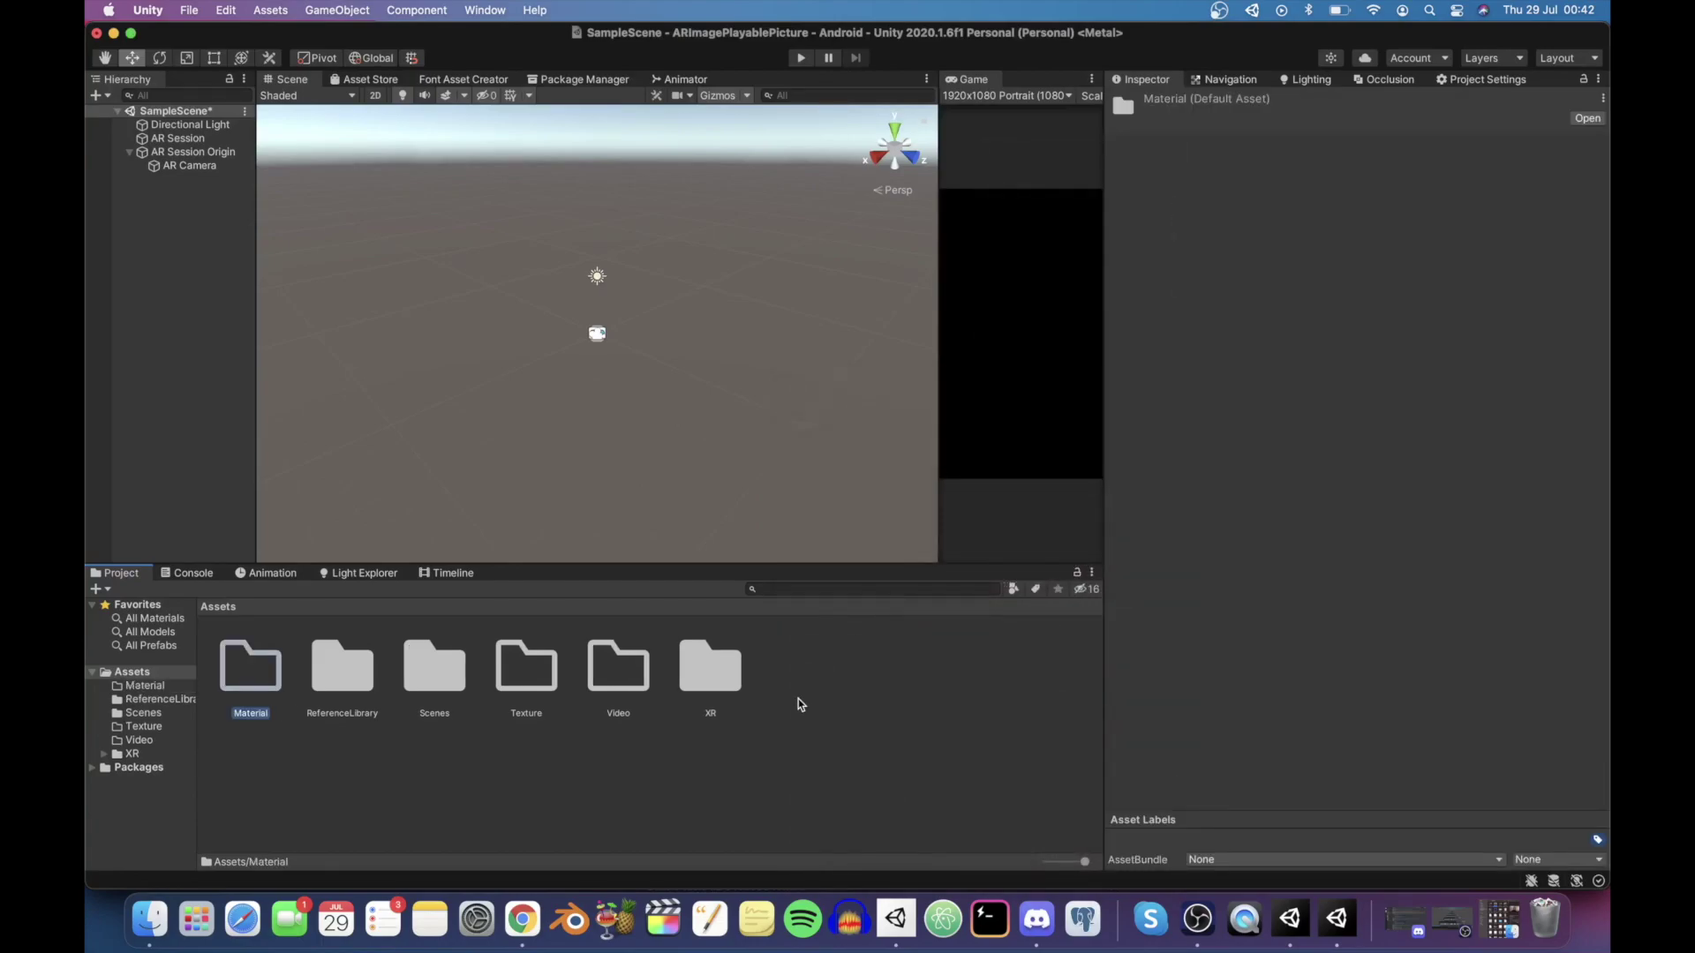
{"action": "left_click", "coordinate": [647, 827]}
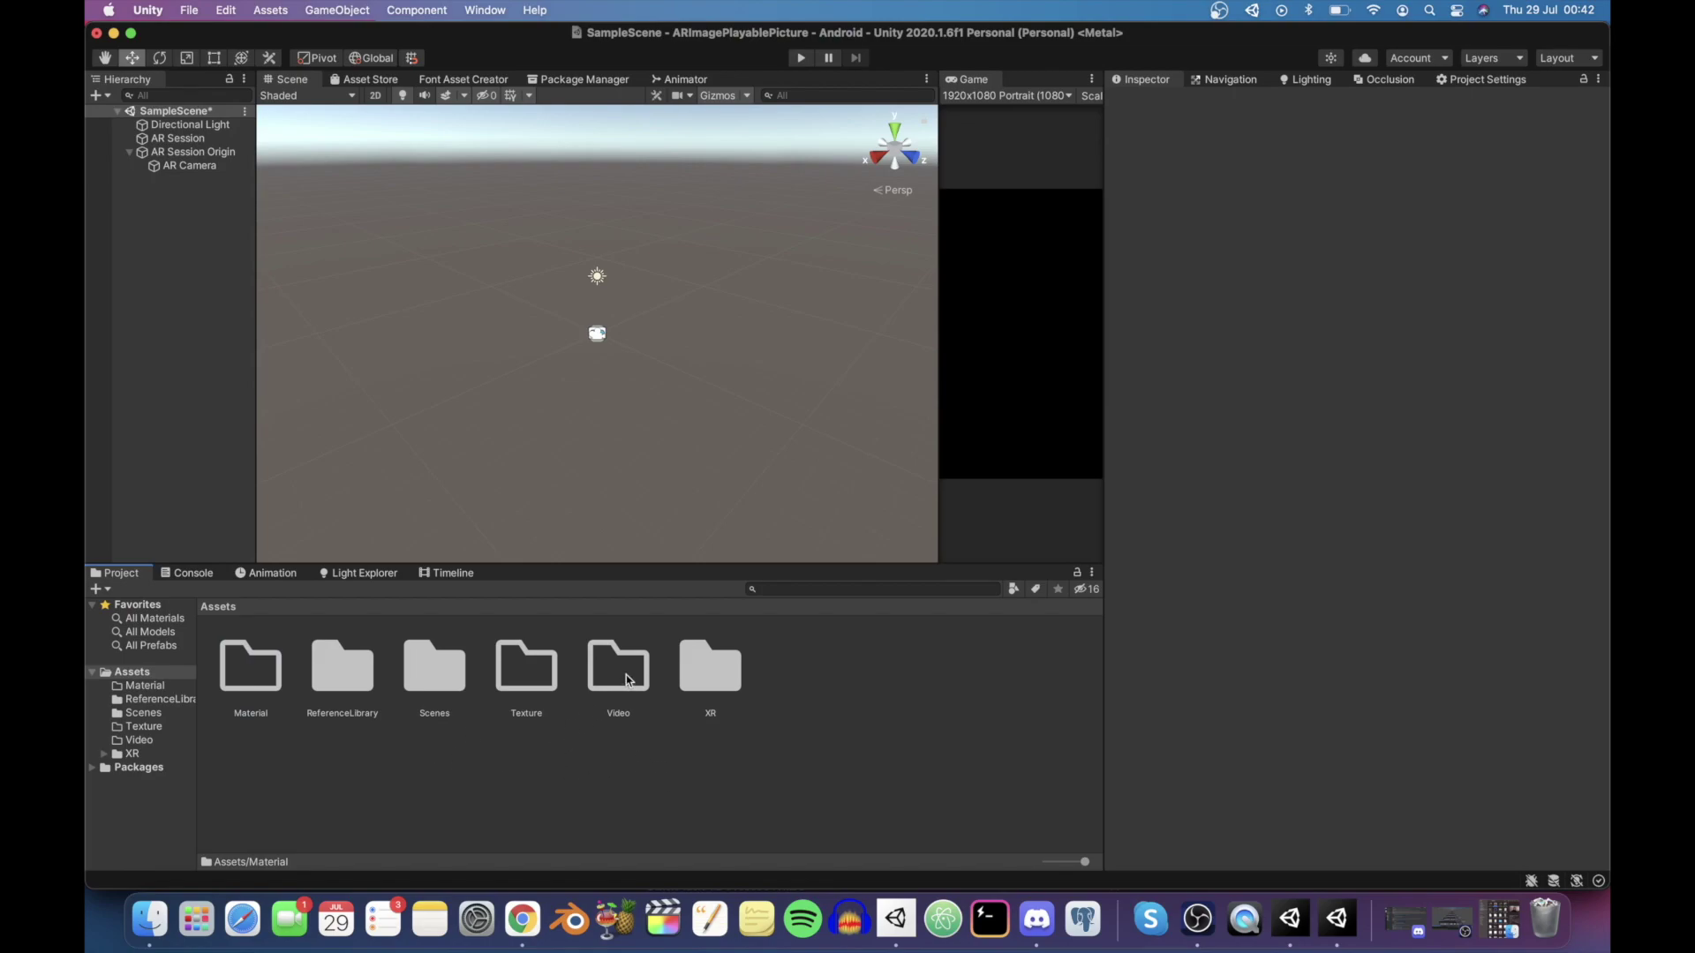
Move the pexels video clip into Video and the screenshot into Texture
{"action": "left_click", "coordinate": [167, 701]}
{"action": "left_click", "coordinate": [263, 675]}
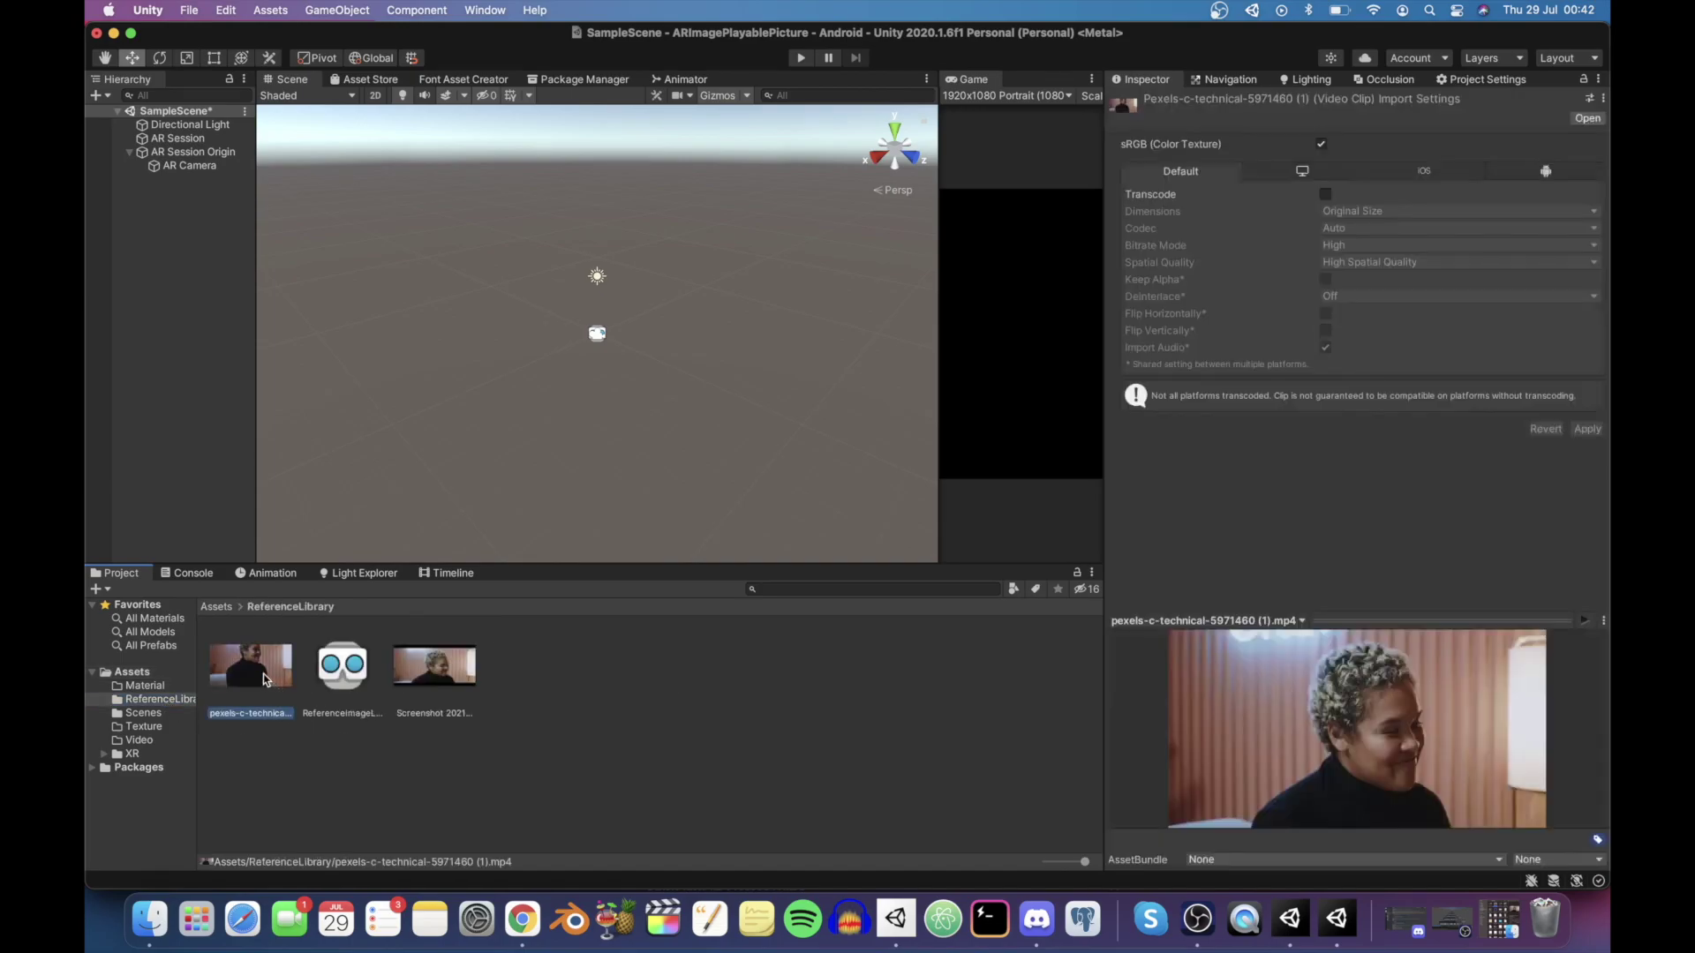
{"action": "left_click_drag", "start_coordinate": [263, 674], "coordinate": [141, 742]}
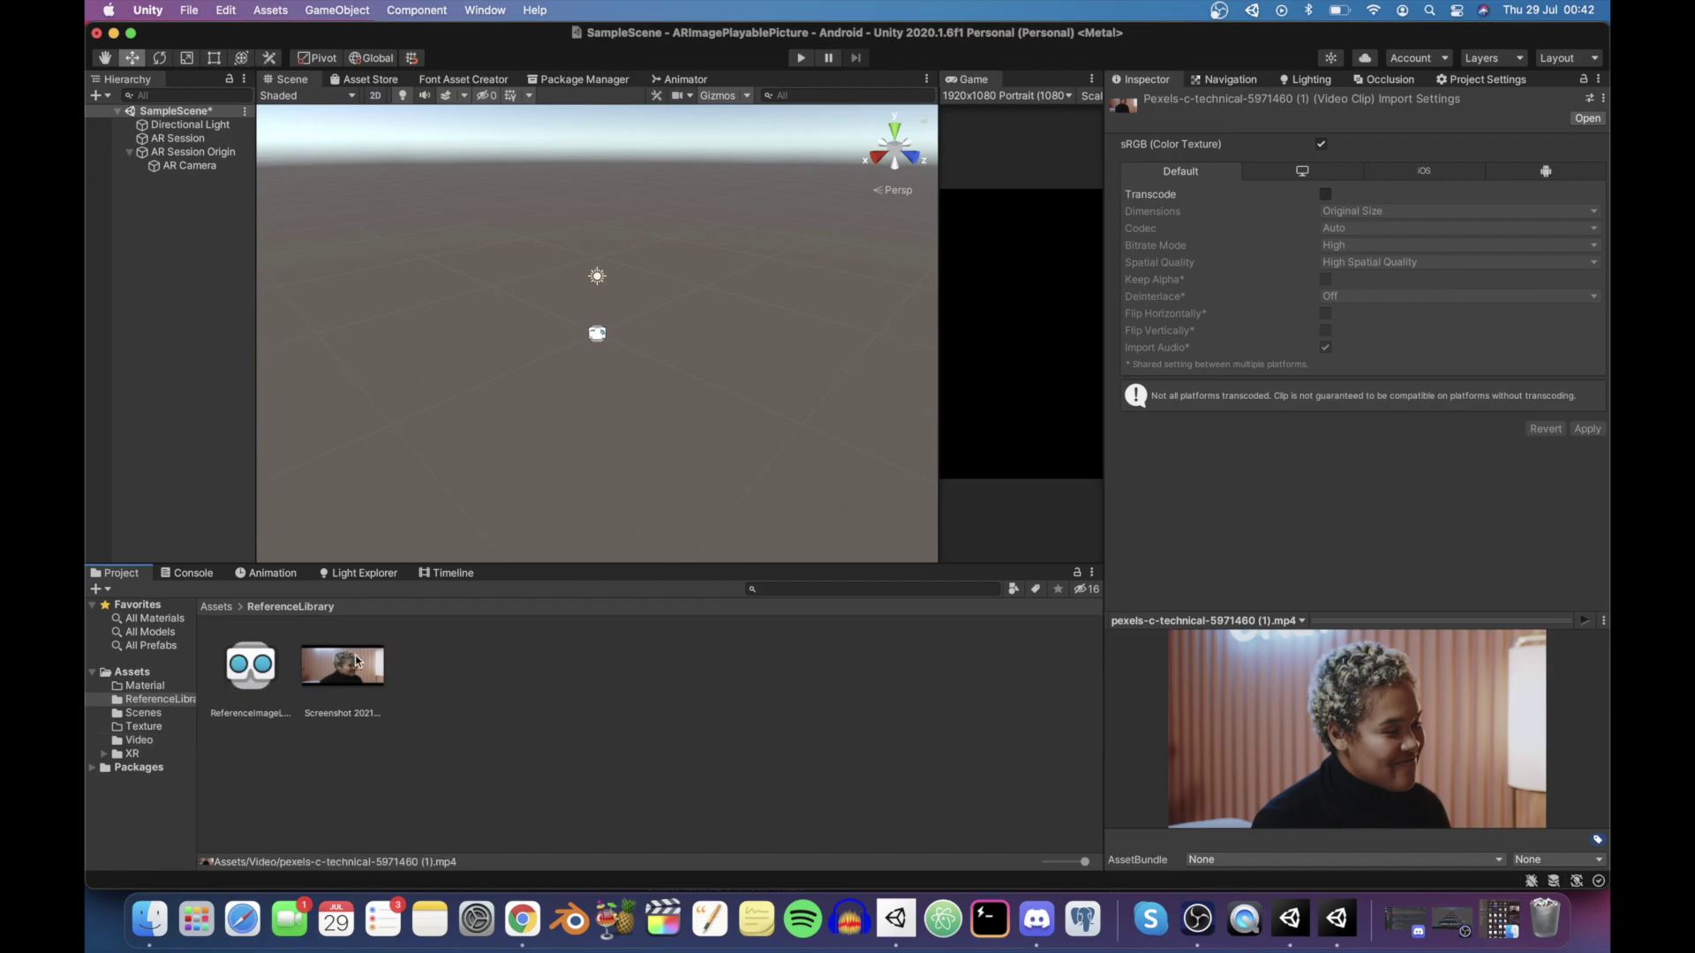
{"action": "left_click_drag", "start_coordinate": [343, 666], "coordinate": [169, 719]}
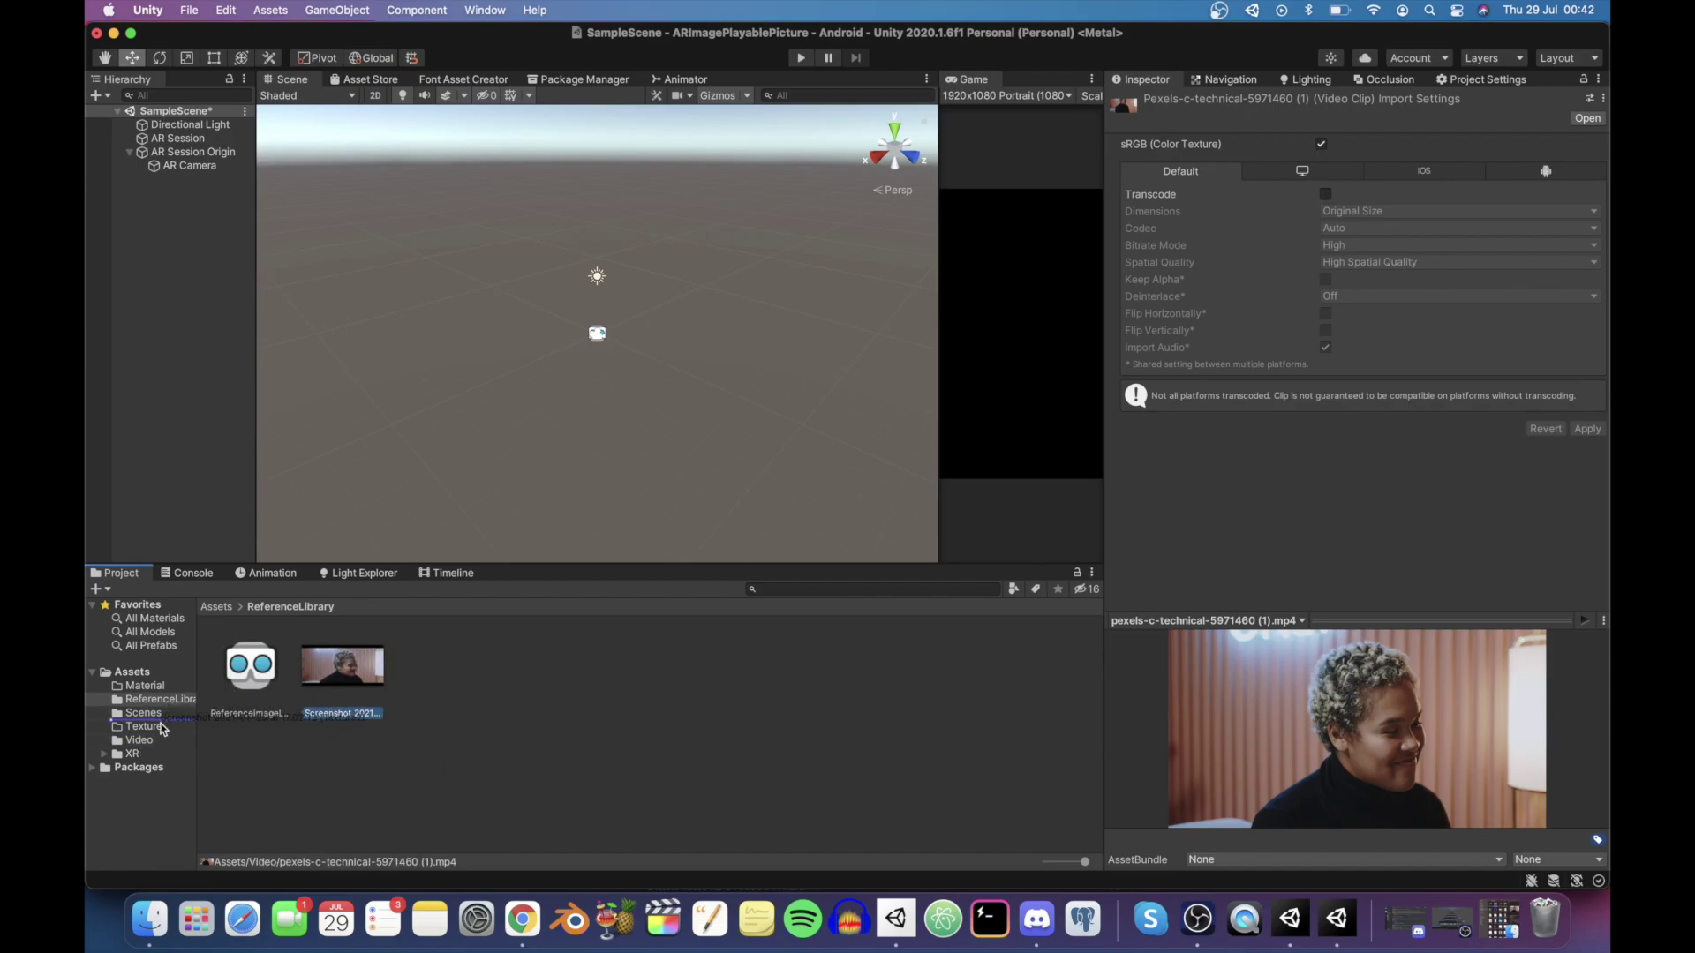
{"action": "left_click_drag", "start_coordinate": [169, 719], "coordinate": [154, 733]}
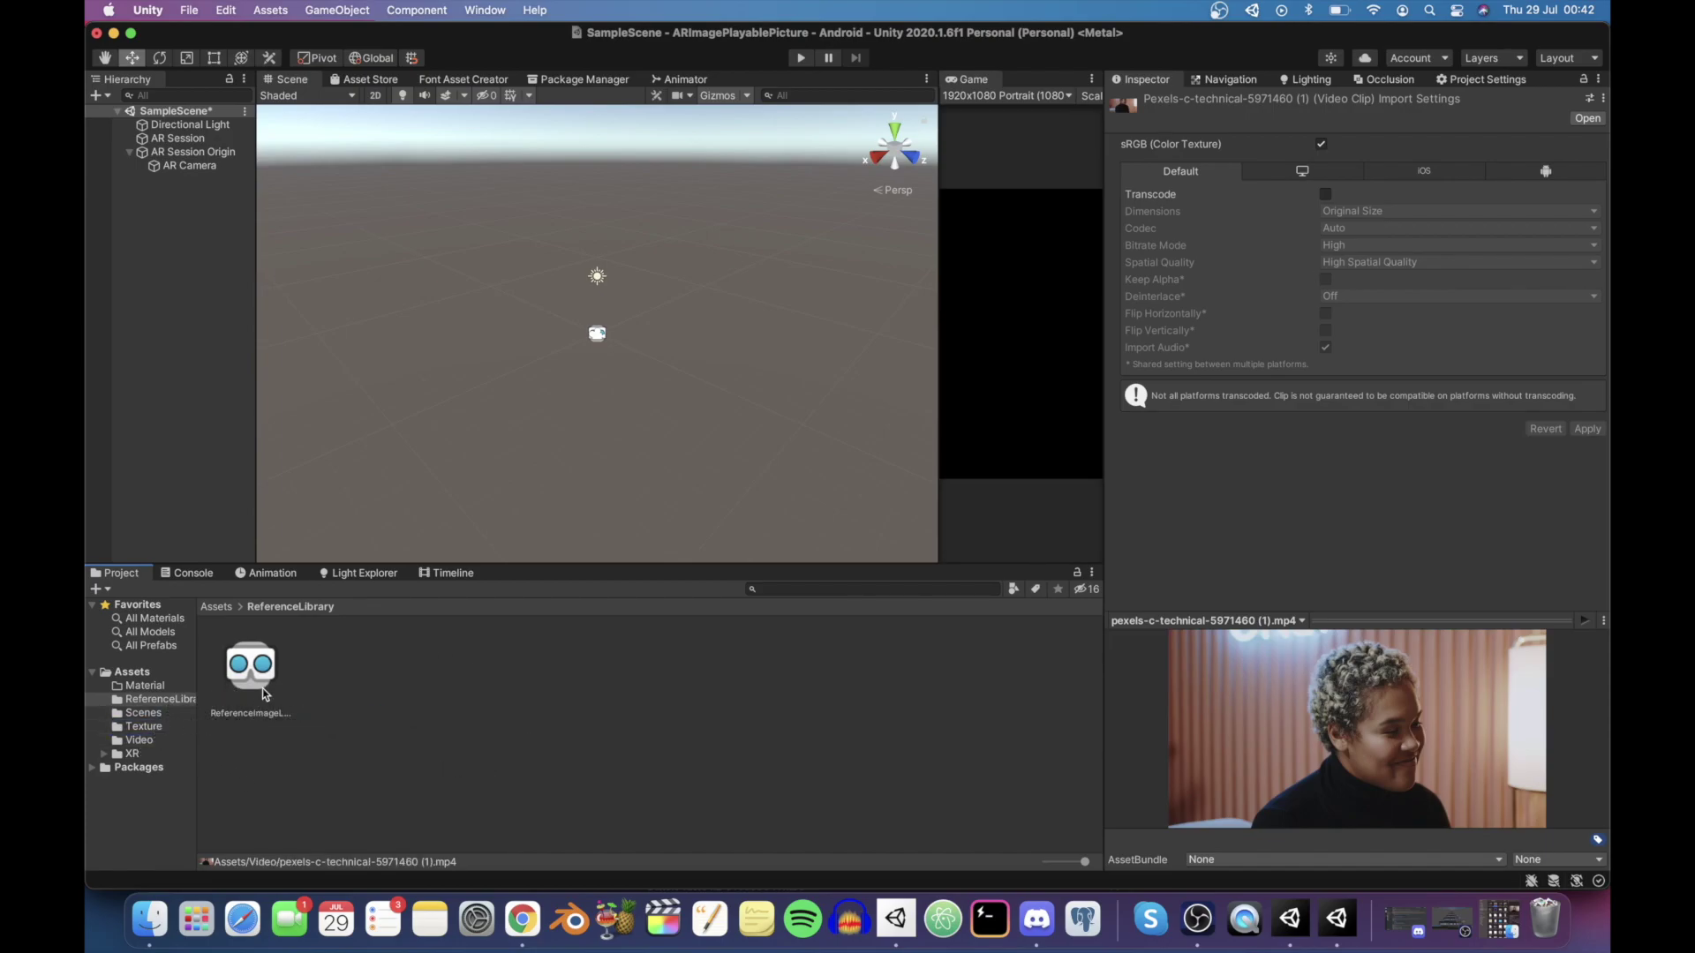
{"action": "left_click", "coordinate": [226, 608]}
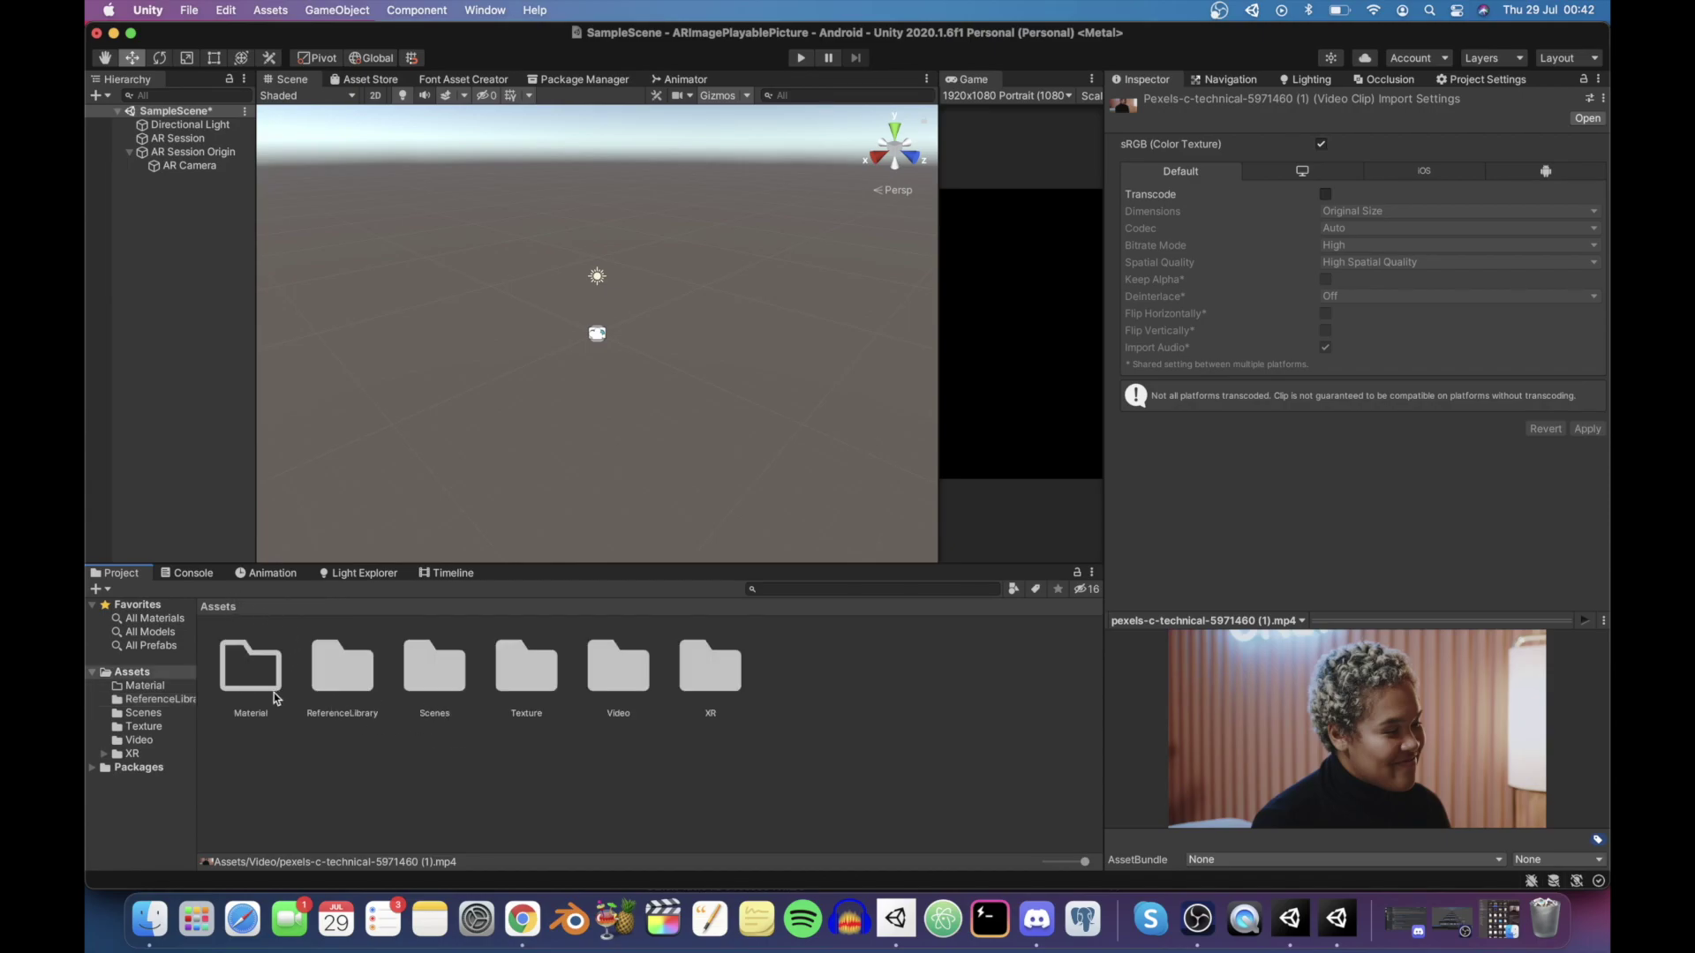
Create a new material named ImageMat in the Material folder
{"action": "double_click", "coordinate": [251, 668]}
{"action": "right_click", "coordinate": [430, 742]}
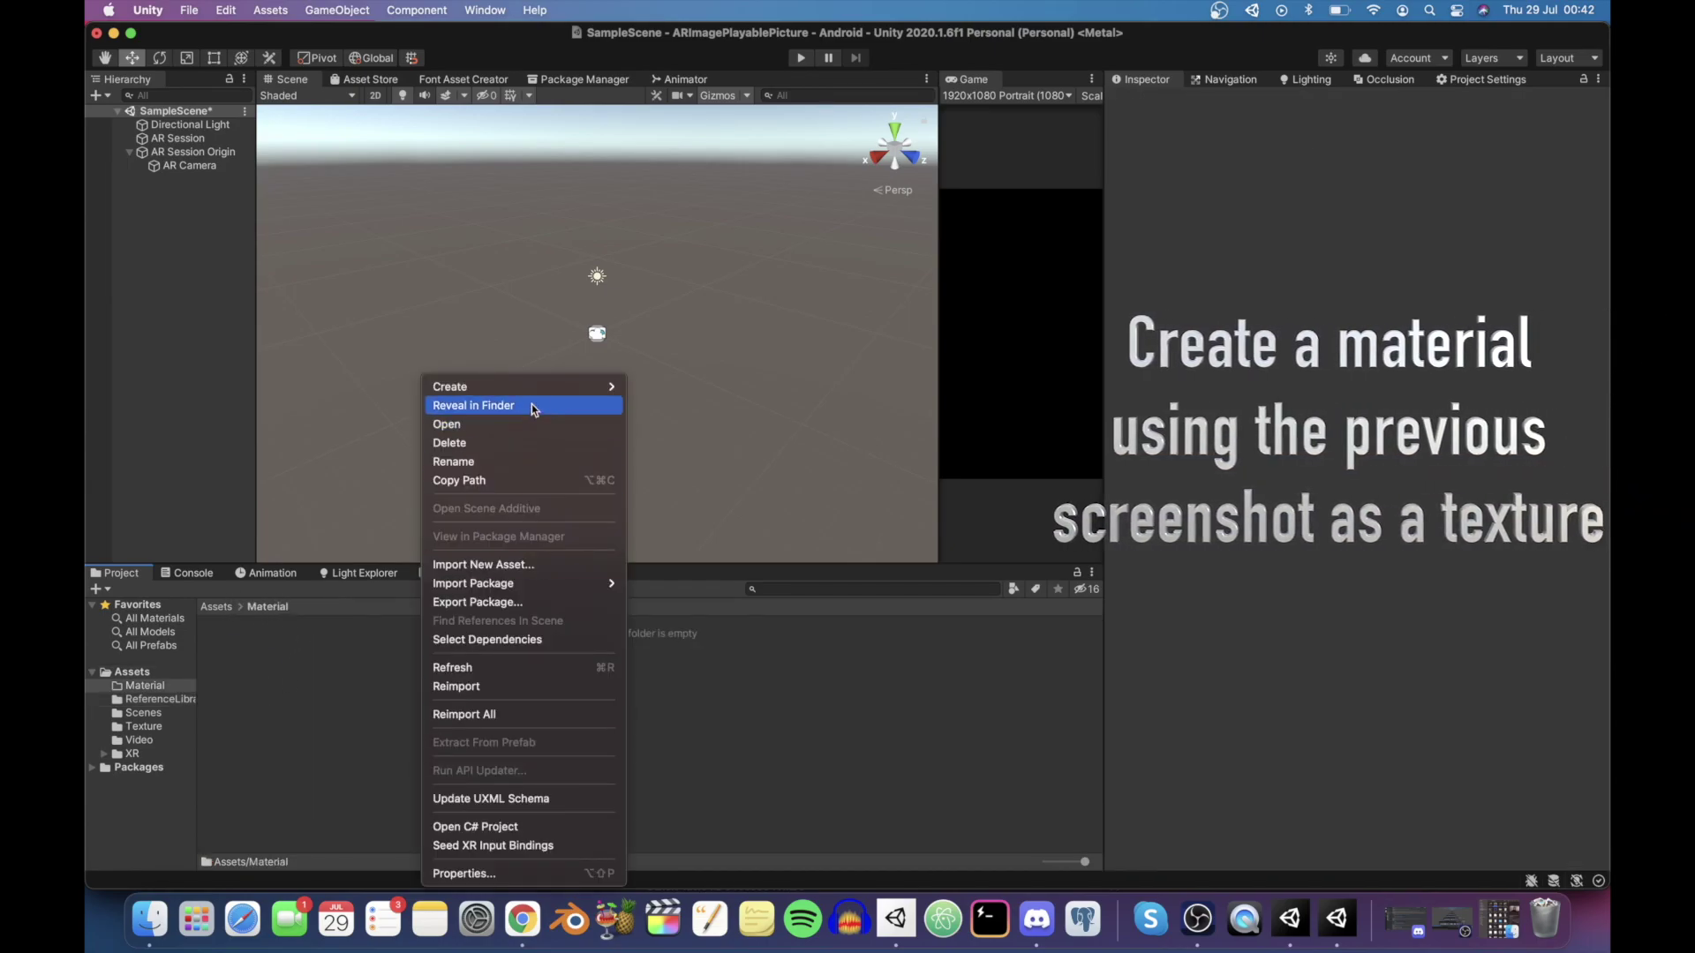
{"action": "mouse_move", "coordinate": [540, 389]}
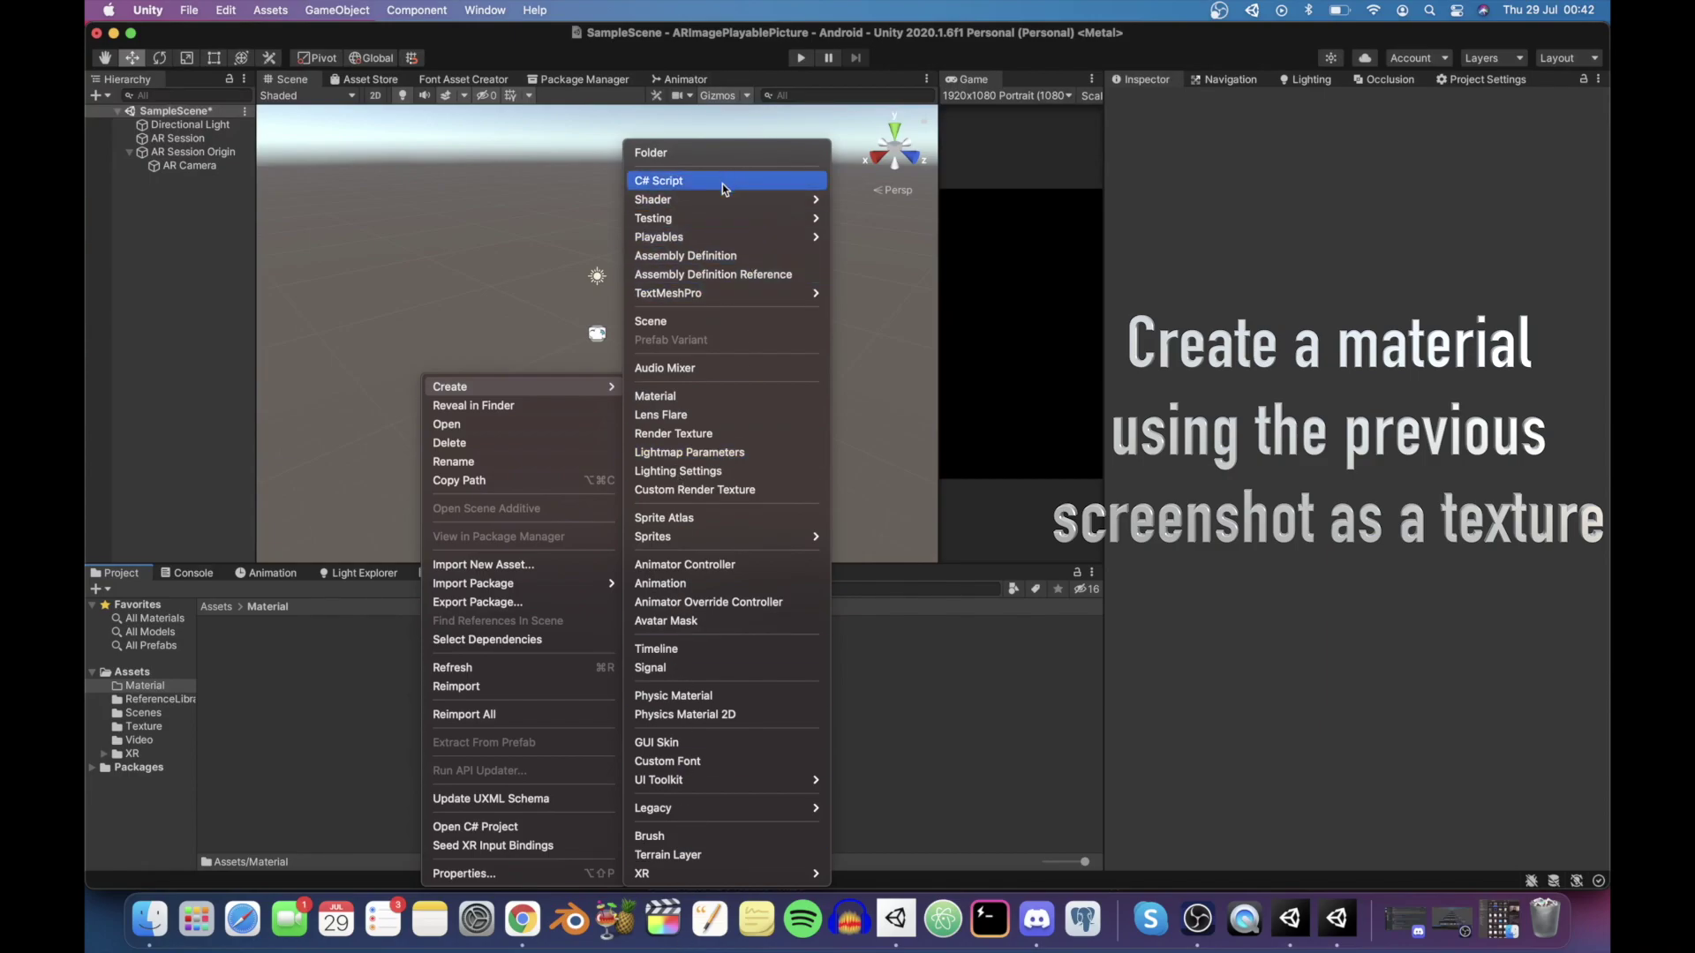
{"action": "left_click", "coordinate": [685, 399]}
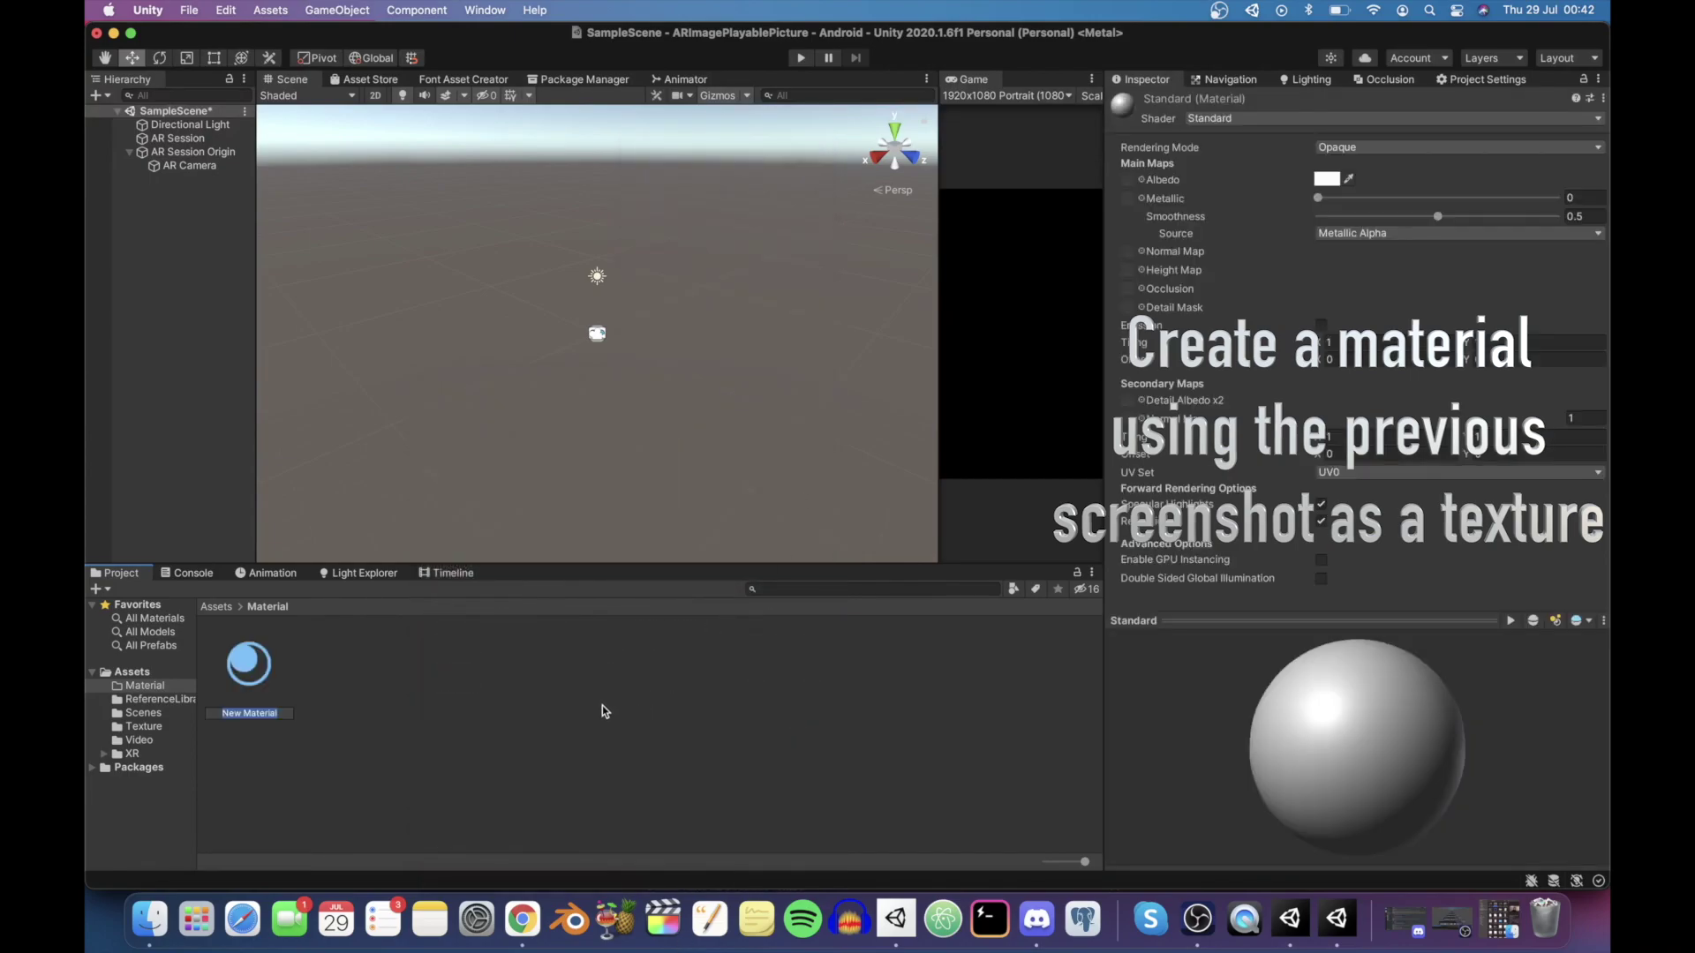
{"action": "key", "text": "BackSpace"}
{"action": "type", "text": "Image"}
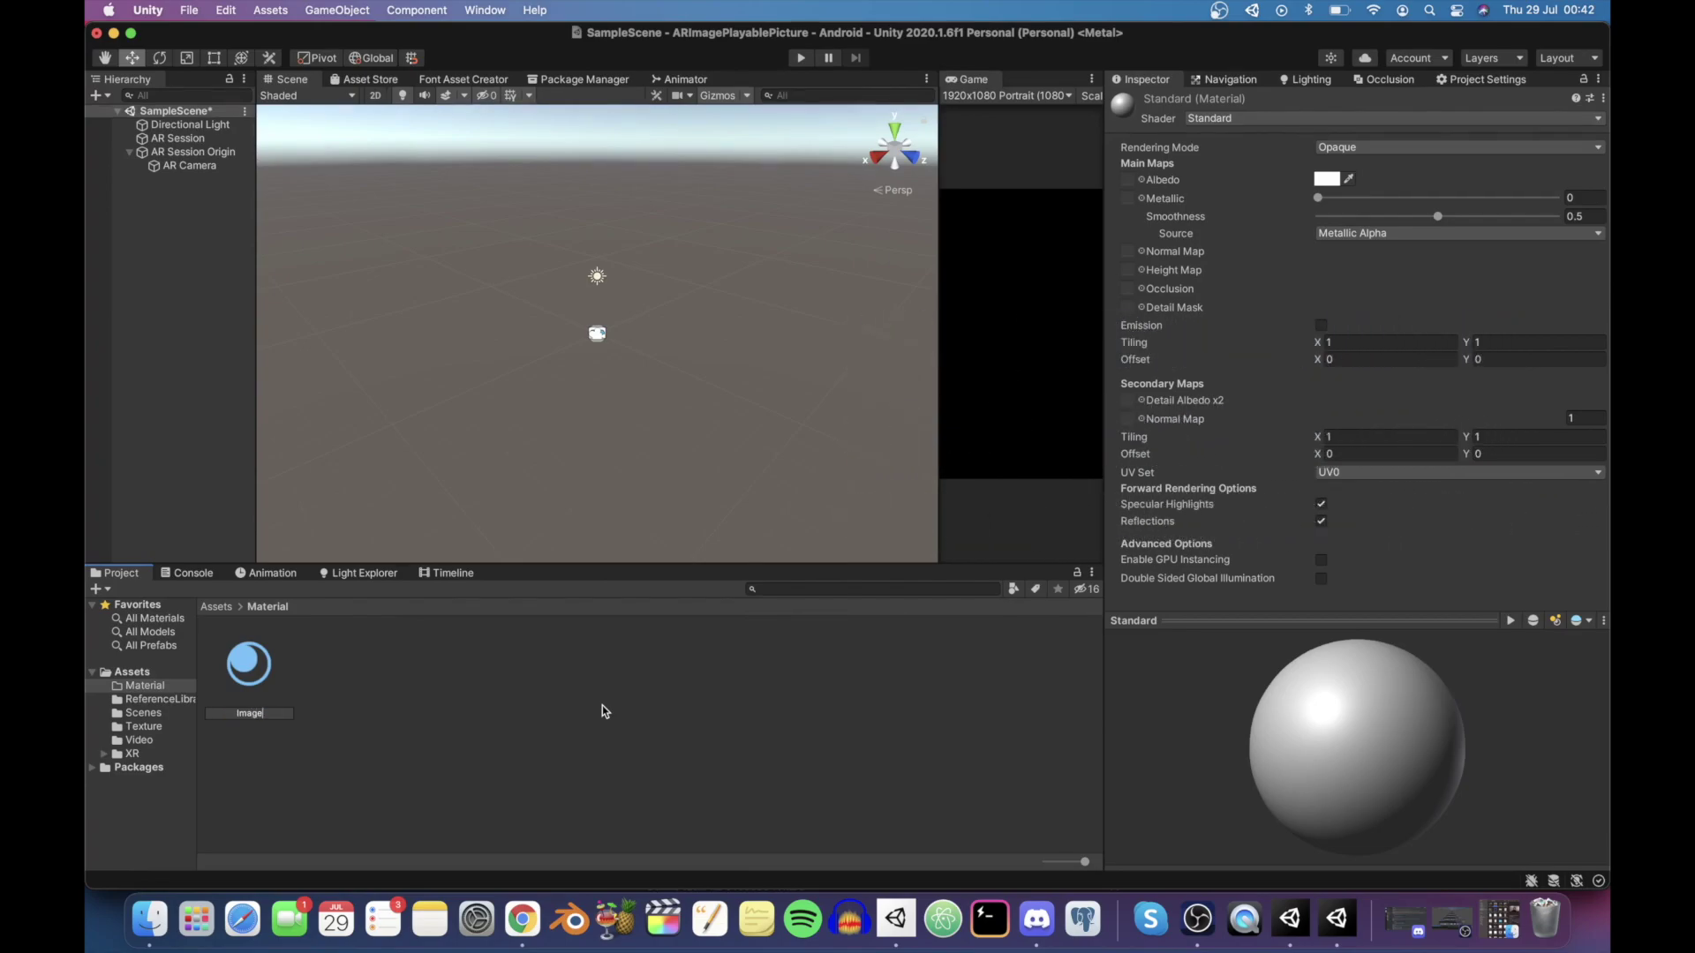
{"action": "key", "text": "Return"}
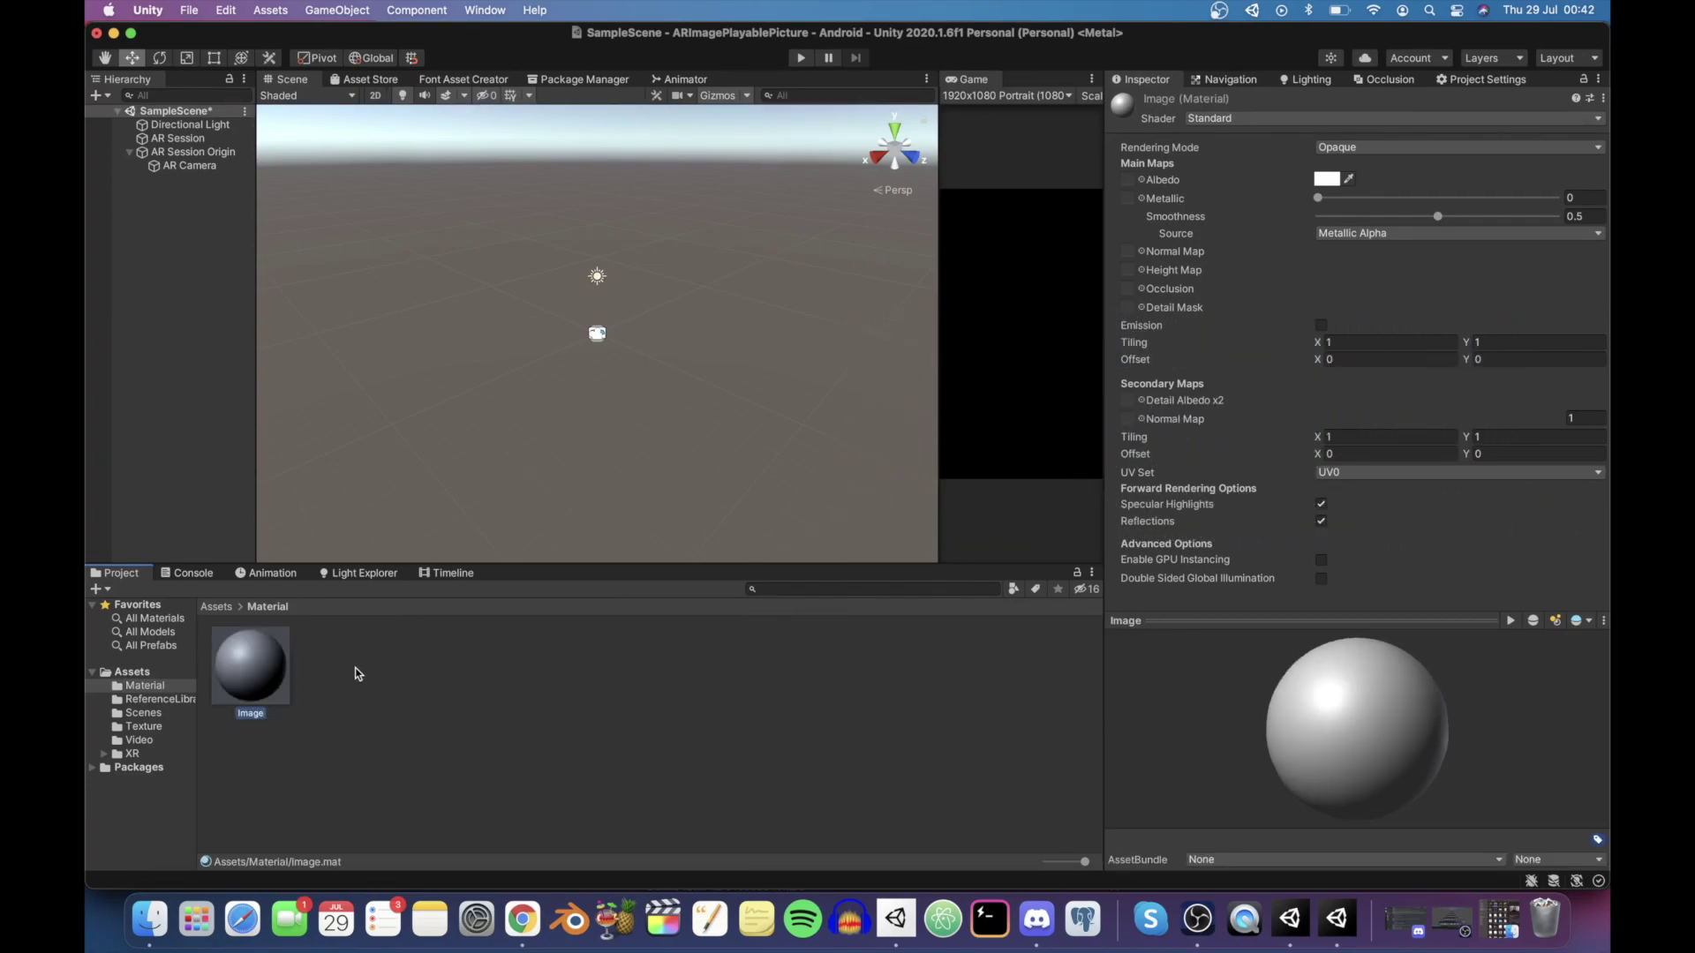
{"action": "right_click", "coordinate": [283, 673]}
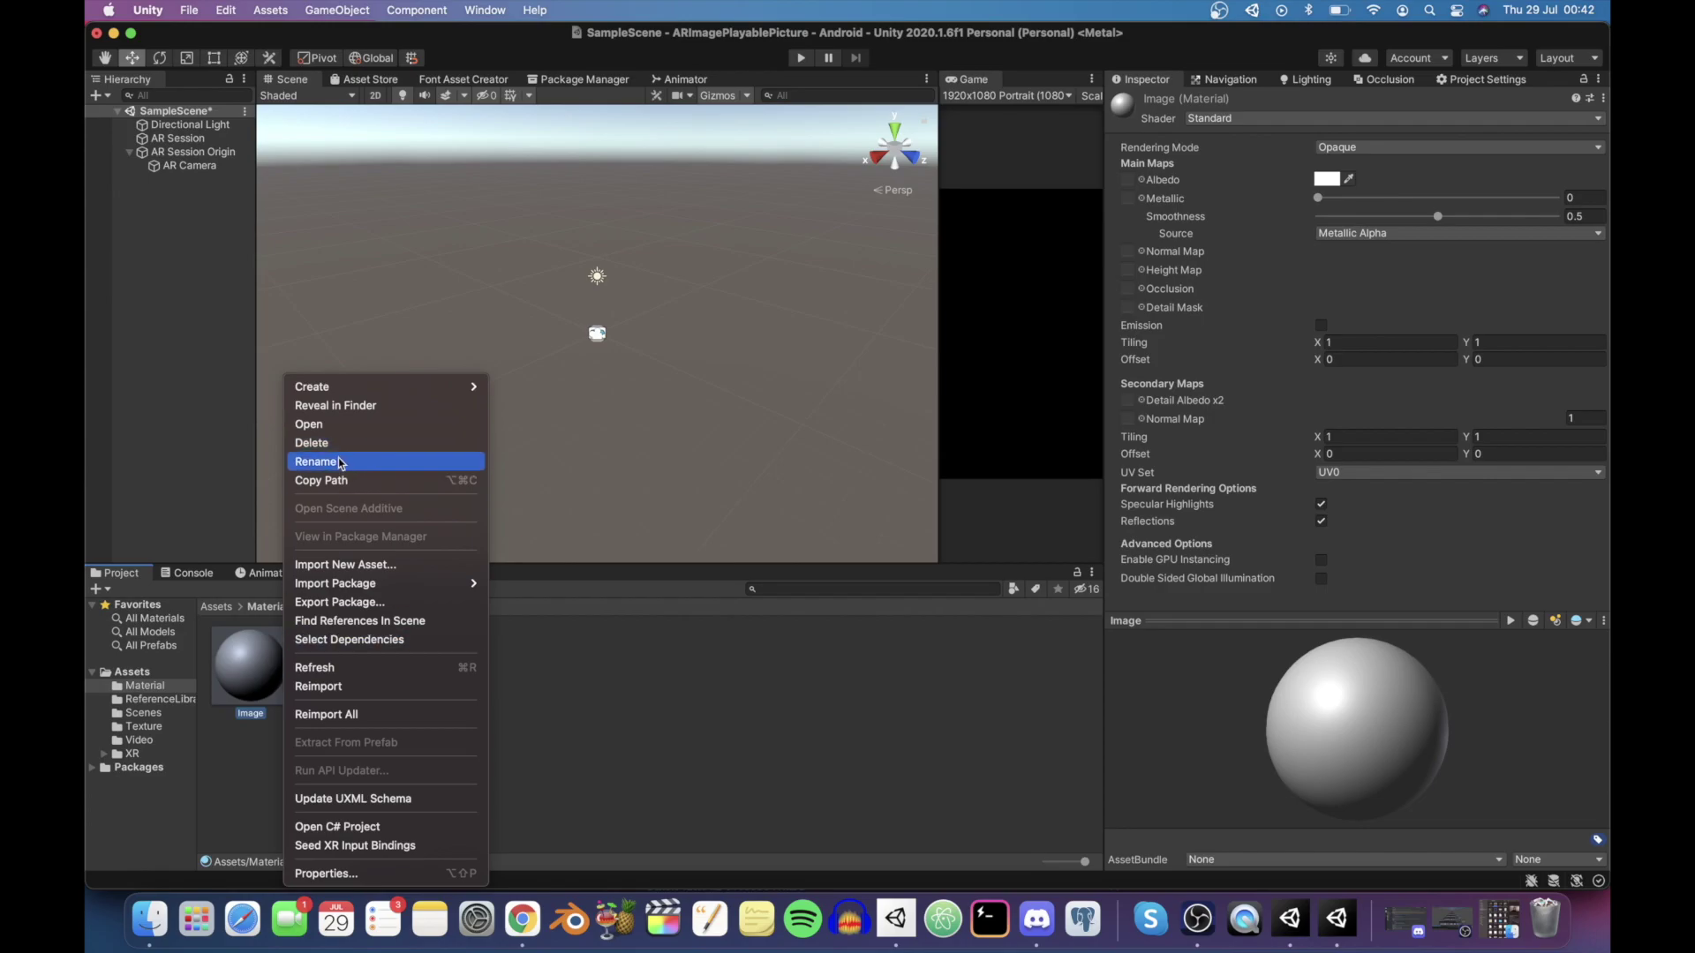
{"action": "left_click", "coordinate": [339, 460]}
{"action": "key", "text": "Right"}
{"action": "type", "text": "Mat"}
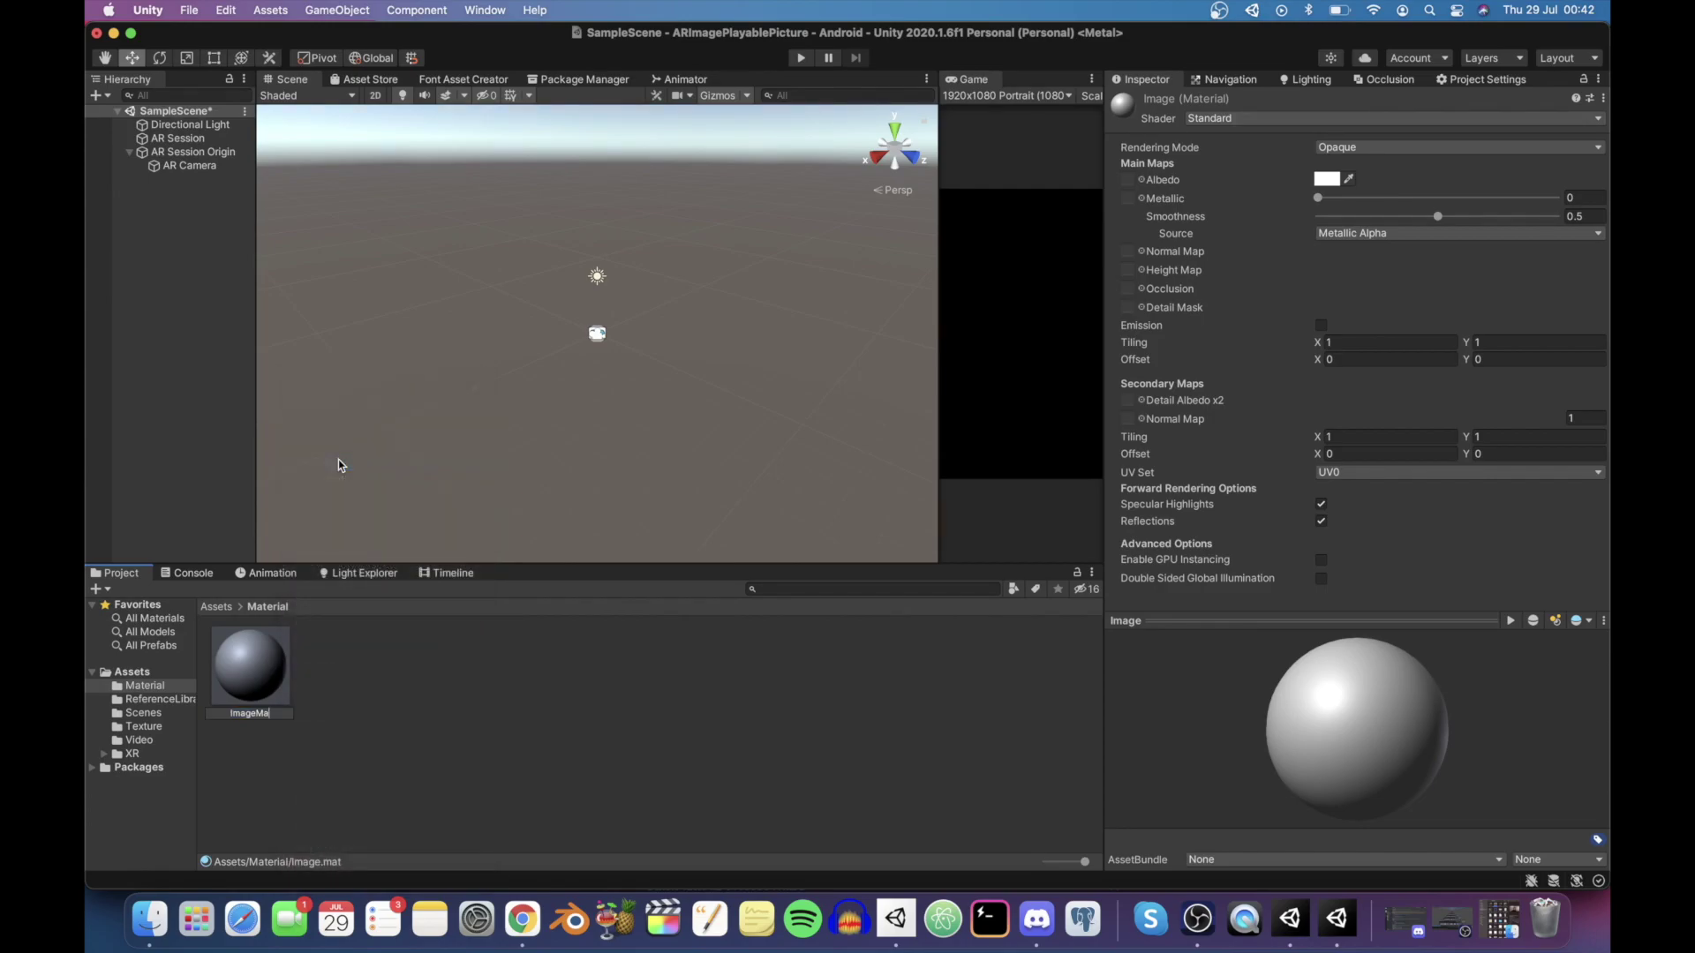
{"action": "key", "text": "Return"}
{"action": "left_click", "coordinate": [354, 776]}
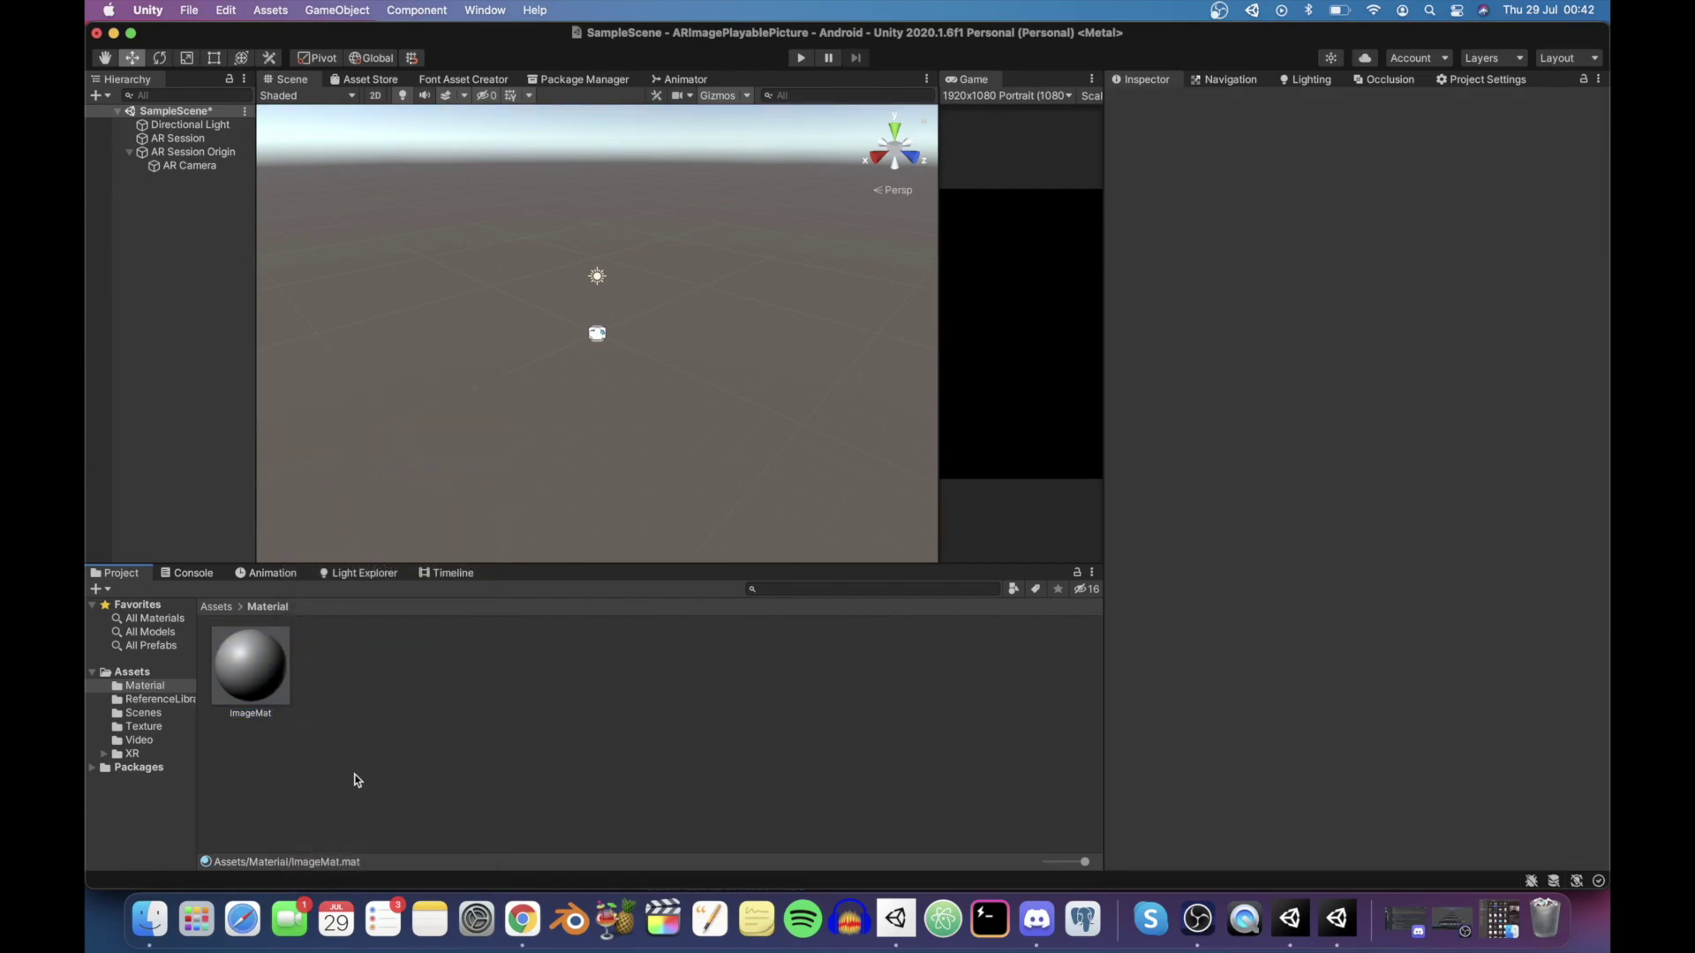
Give ImageMat the Unlit/Texture shader with the screenshot as its texture
{"action": "left_click", "coordinate": [266, 690]}
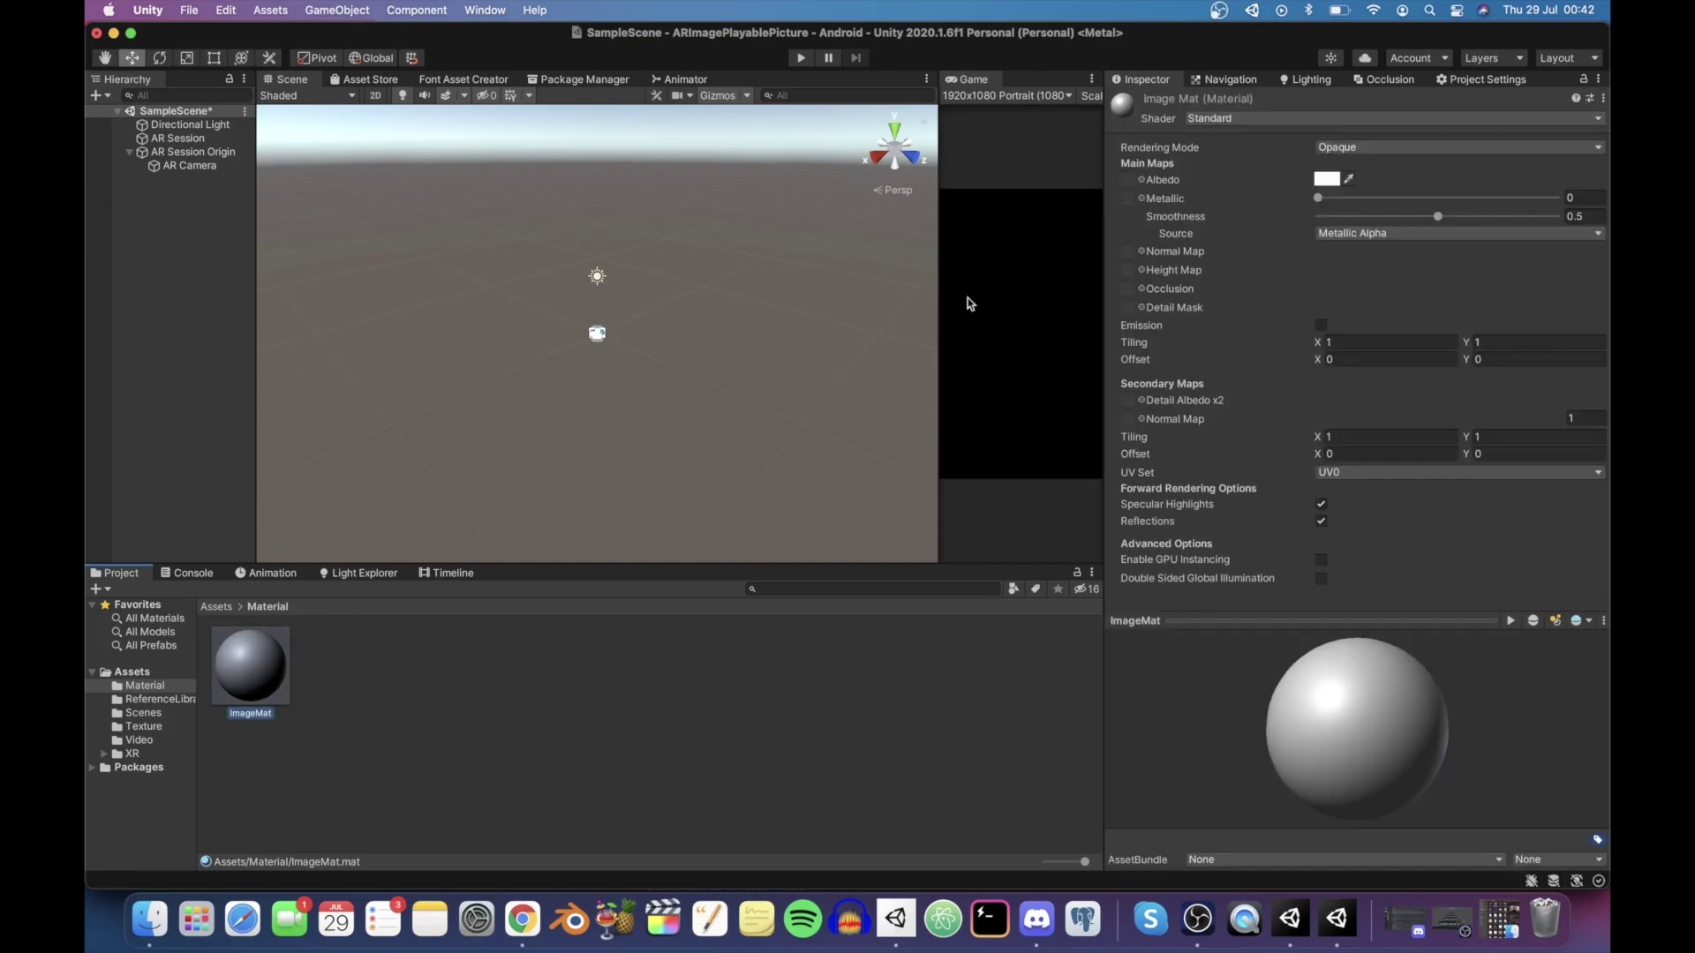
{"action": "left_click", "coordinate": [1245, 118]}
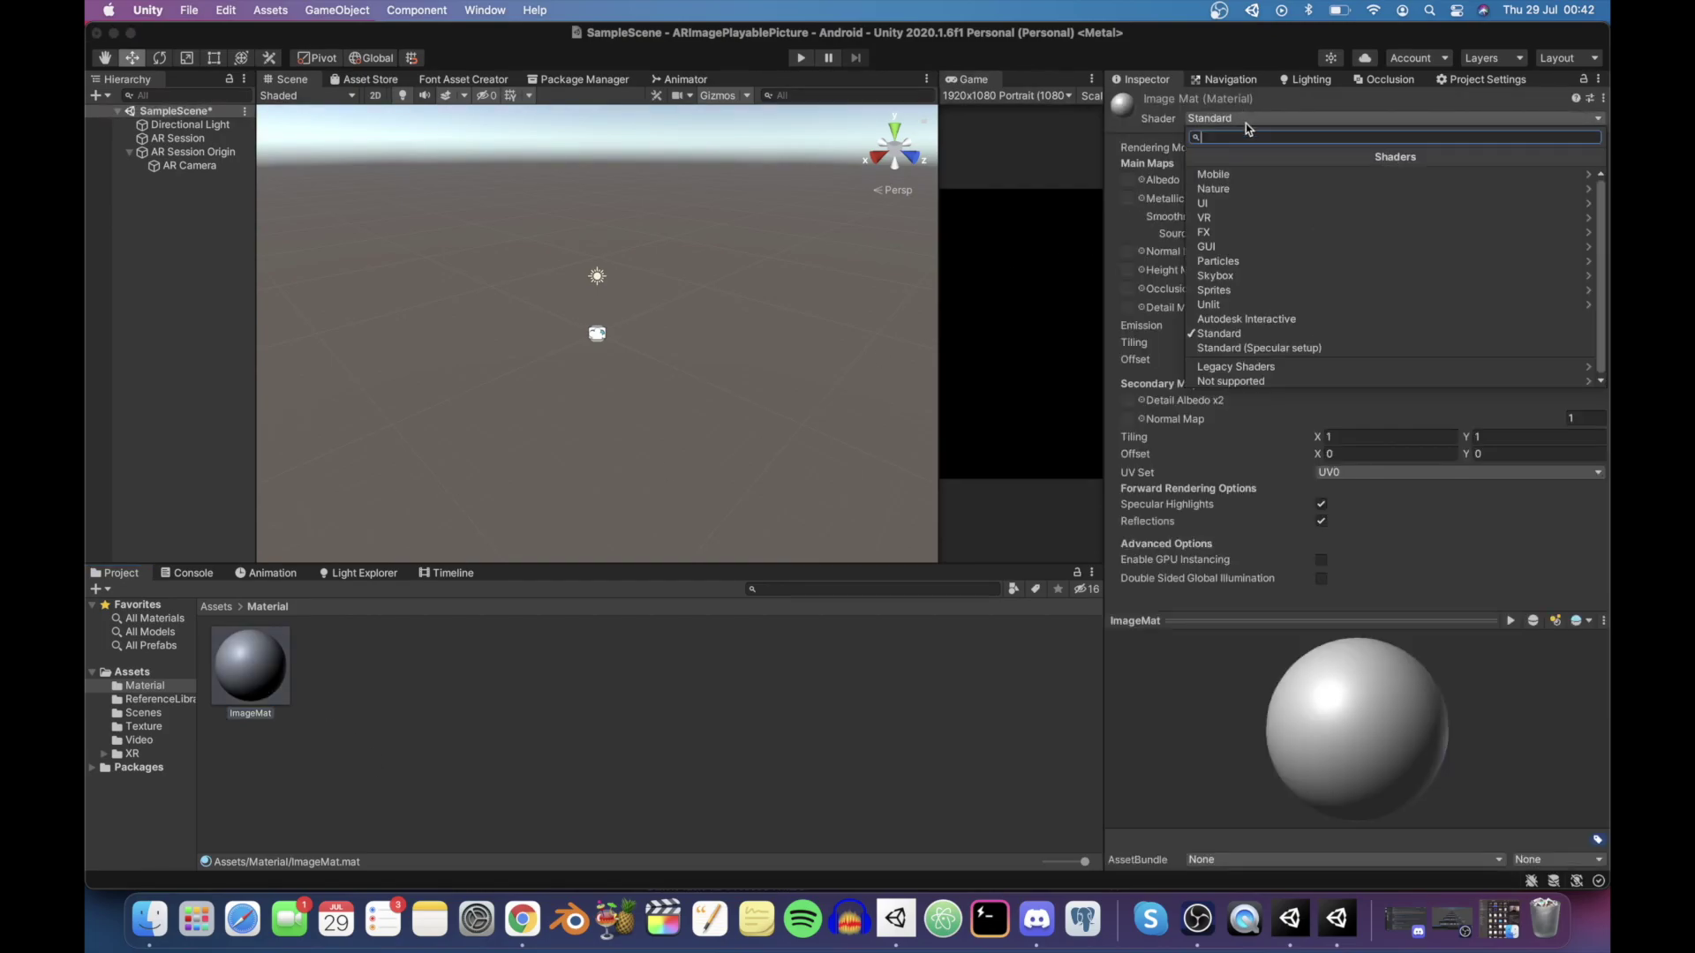
{"action": "left_click", "coordinate": [1221, 305]}
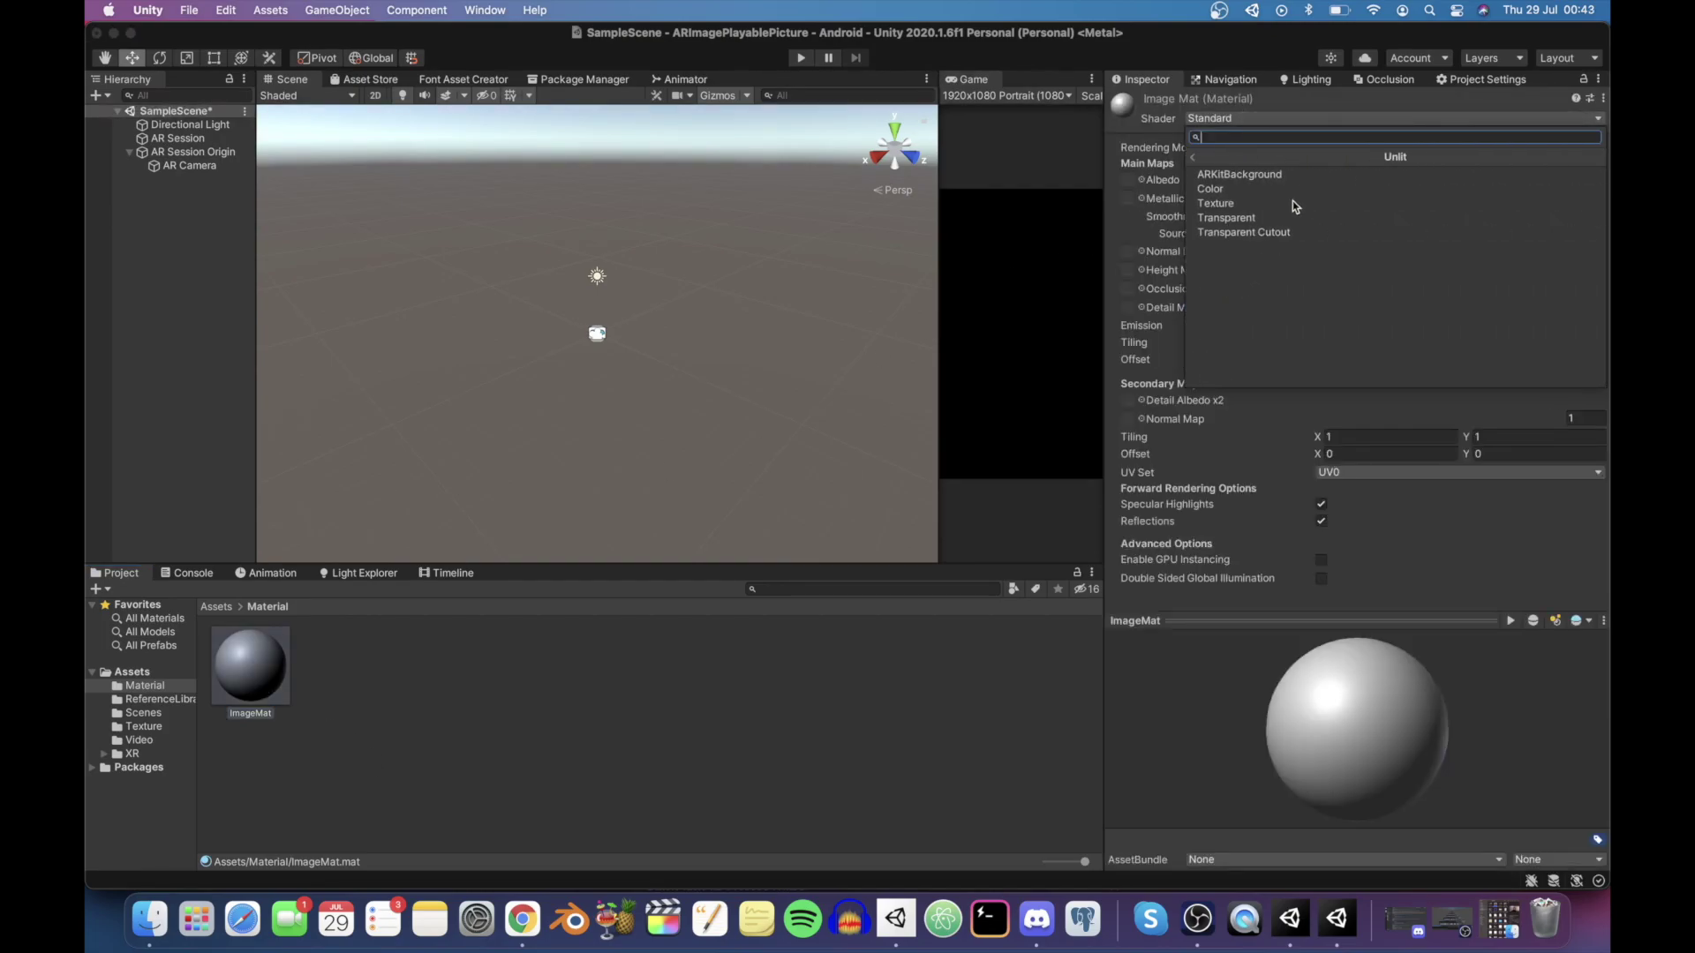
{"action": "left_click", "coordinate": [1243, 204]}
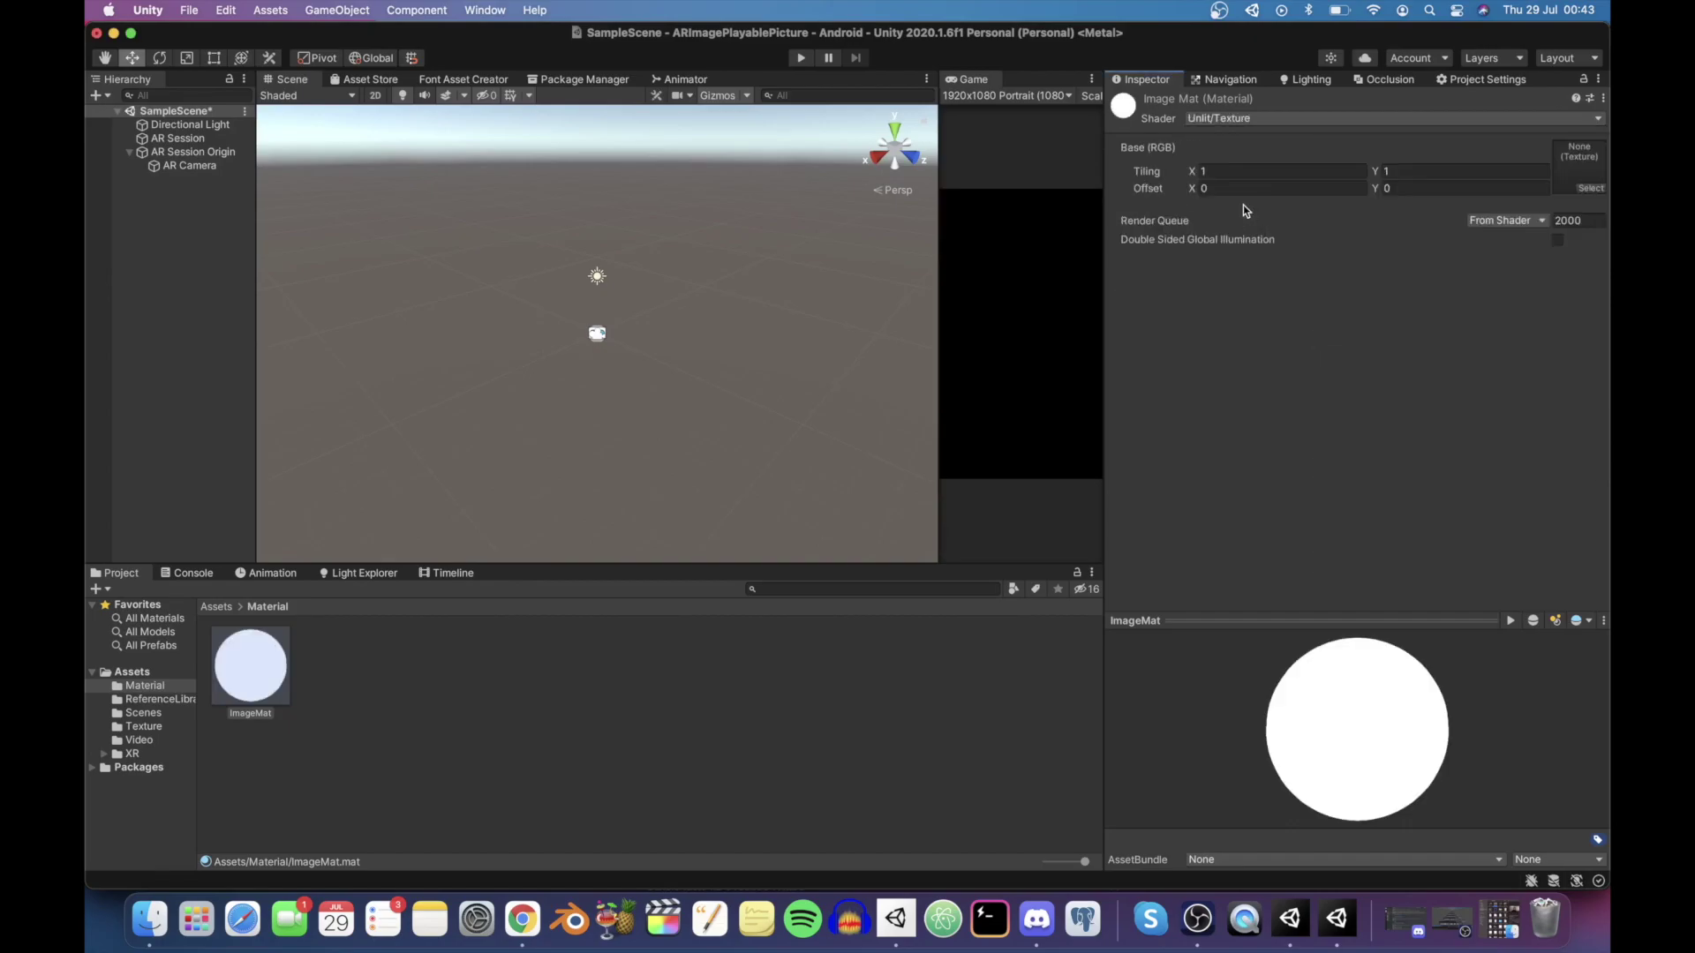
{"action": "left_click", "coordinate": [1583, 191]}
{"action": "double_click", "coordinate": [1559, 276]}
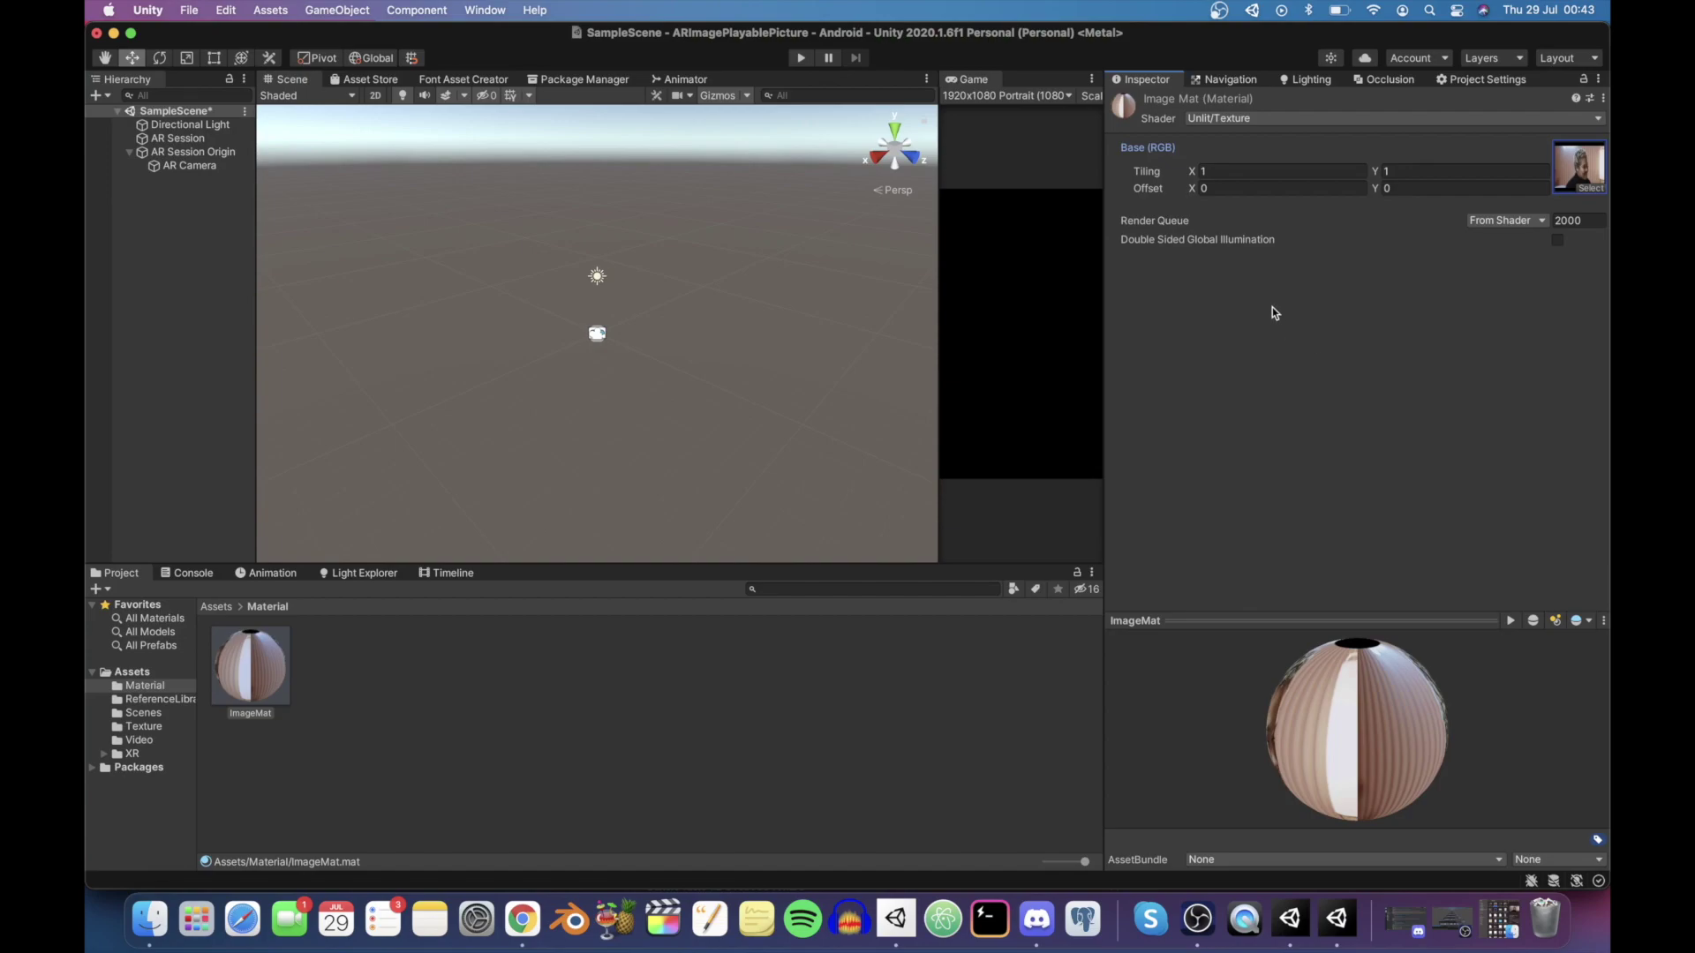
Assign ReferenceImageLibrary as the AR Tracked Image Manager's Serialized Library
{"action": "left_click", "coordinate": [130, 153]}
{"action": "left_click", "coordinate": [130, 153]}
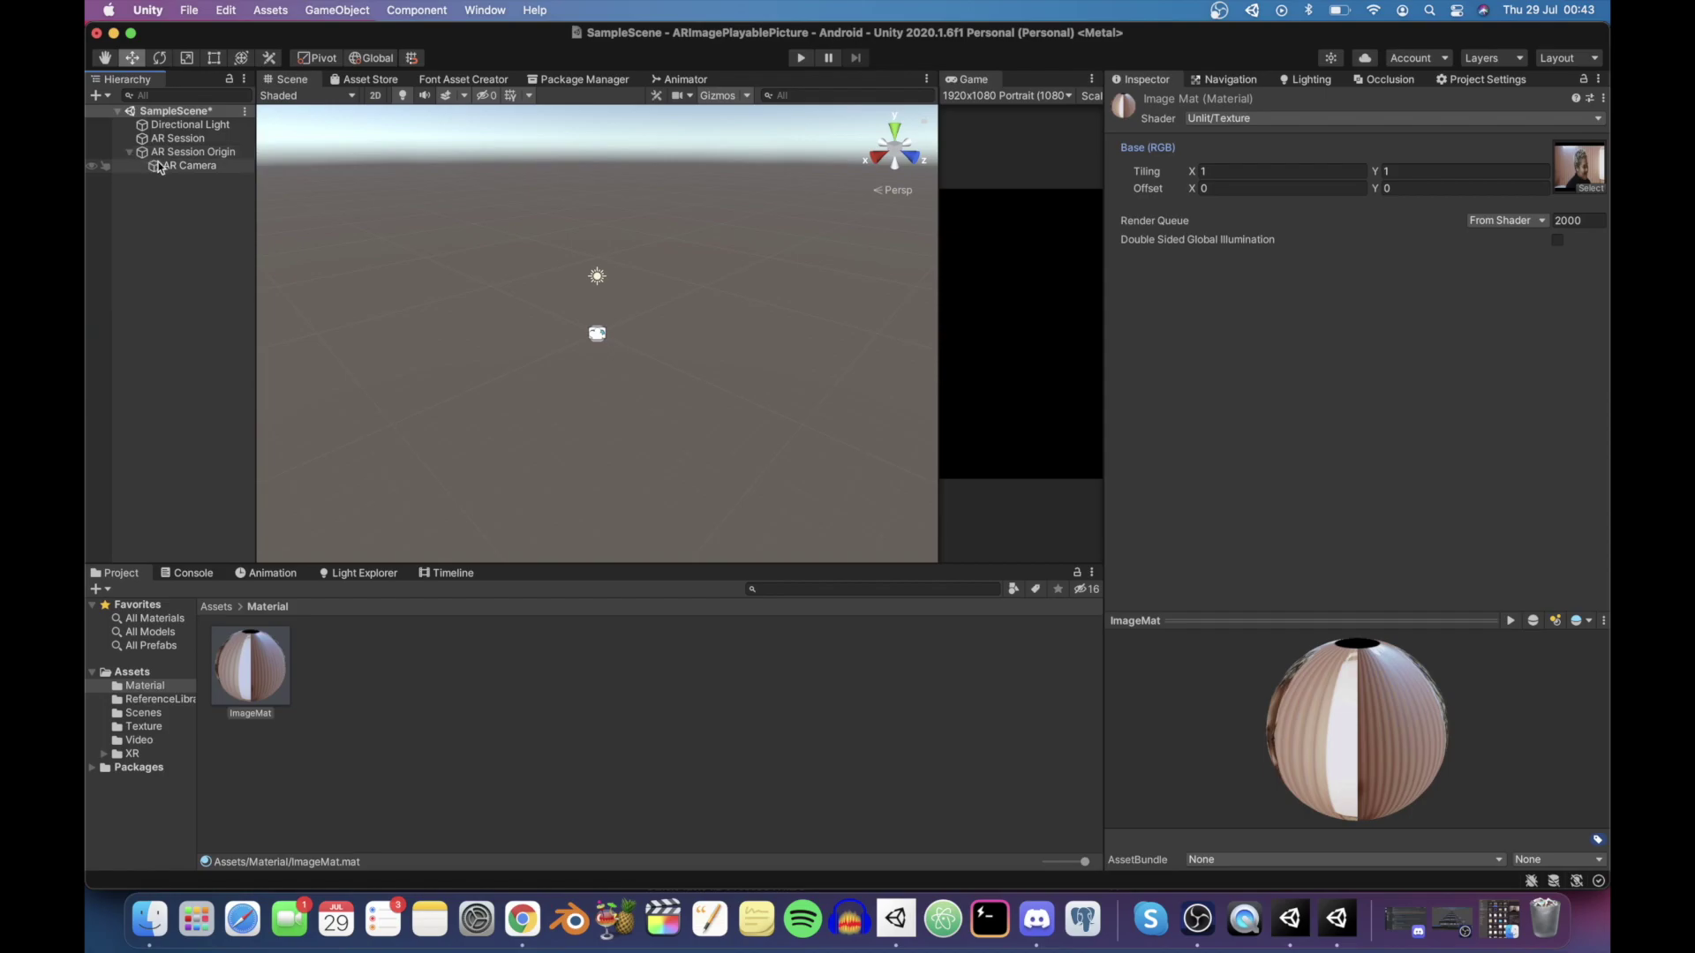
{"action": "left_click", "coordinate": [167, 166]}
{"action": "left_click", "coordinate": [187, 155]}
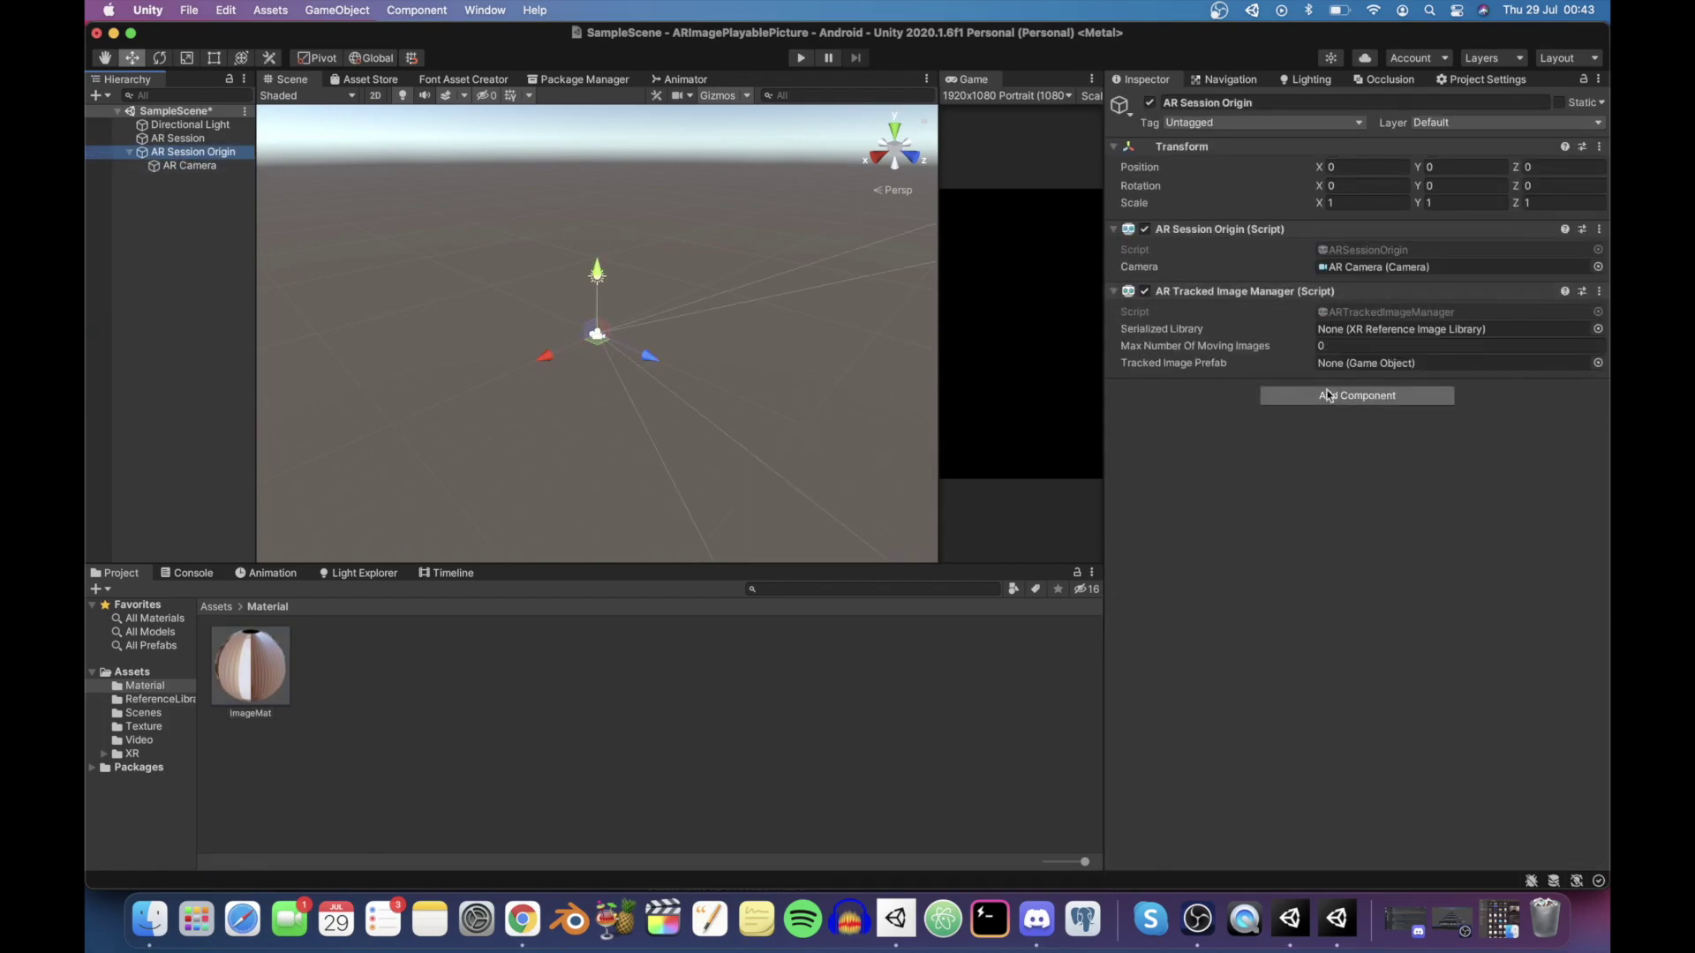
{"action": "left_click", "coordinate": [1492, 330]}
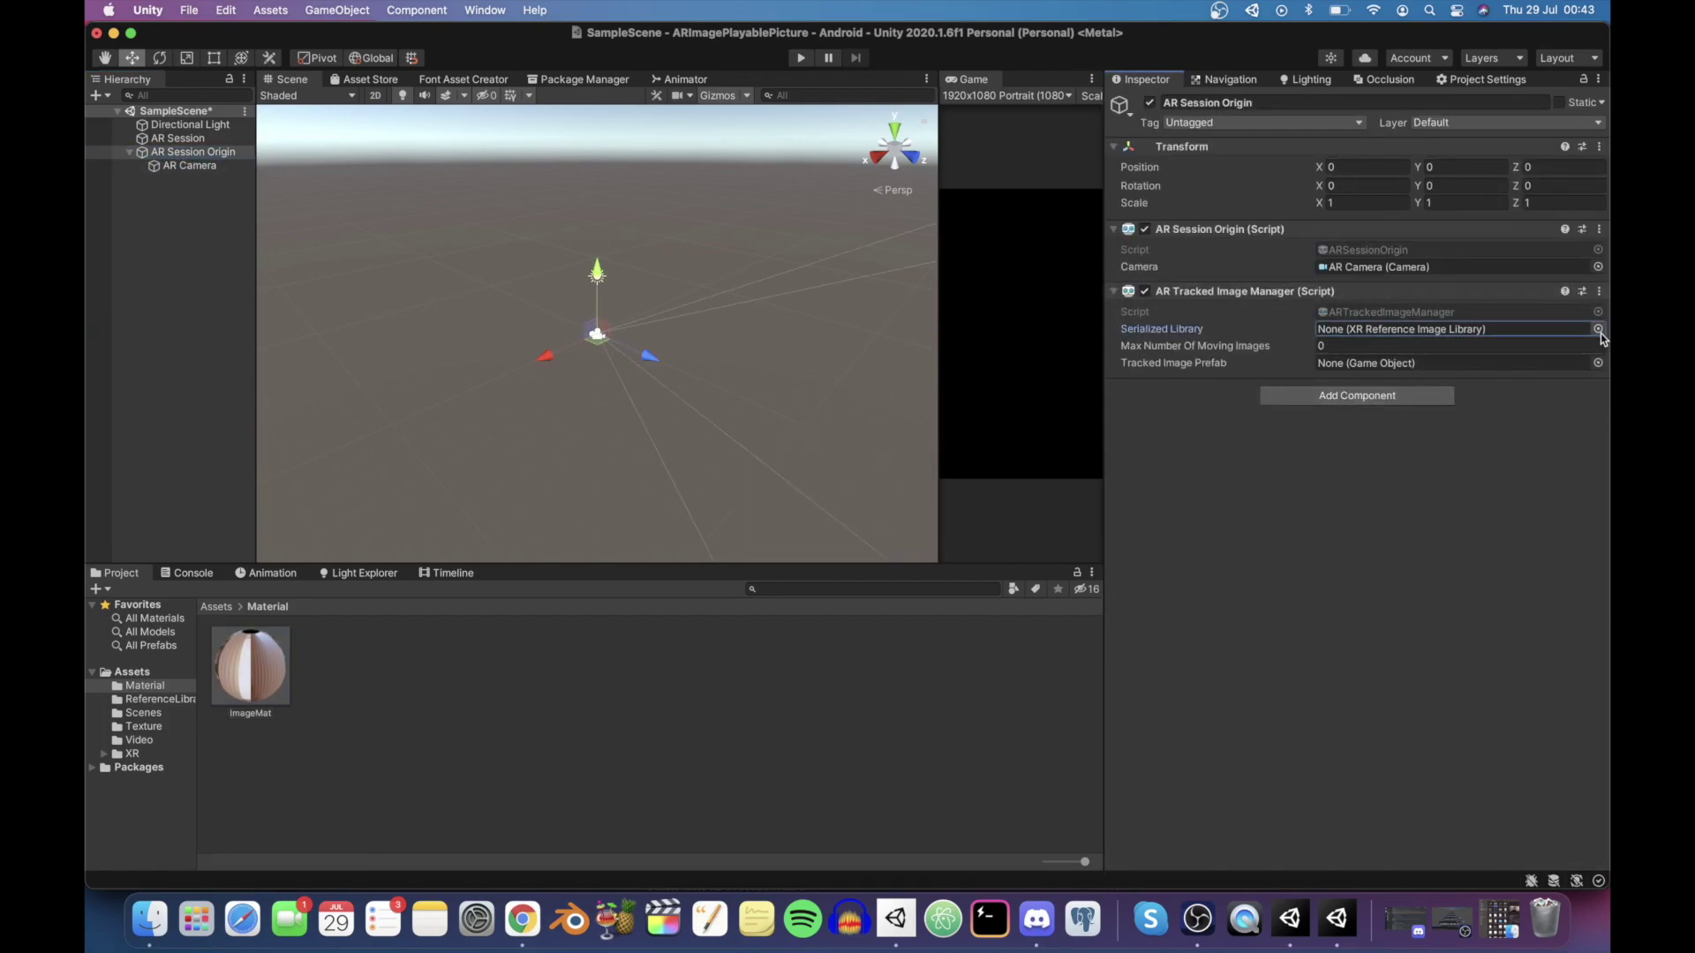
{"action": "left_click", "coordinate": [1598, 328]}
{"action": "double_click", "coordinate": [1539, 392]}
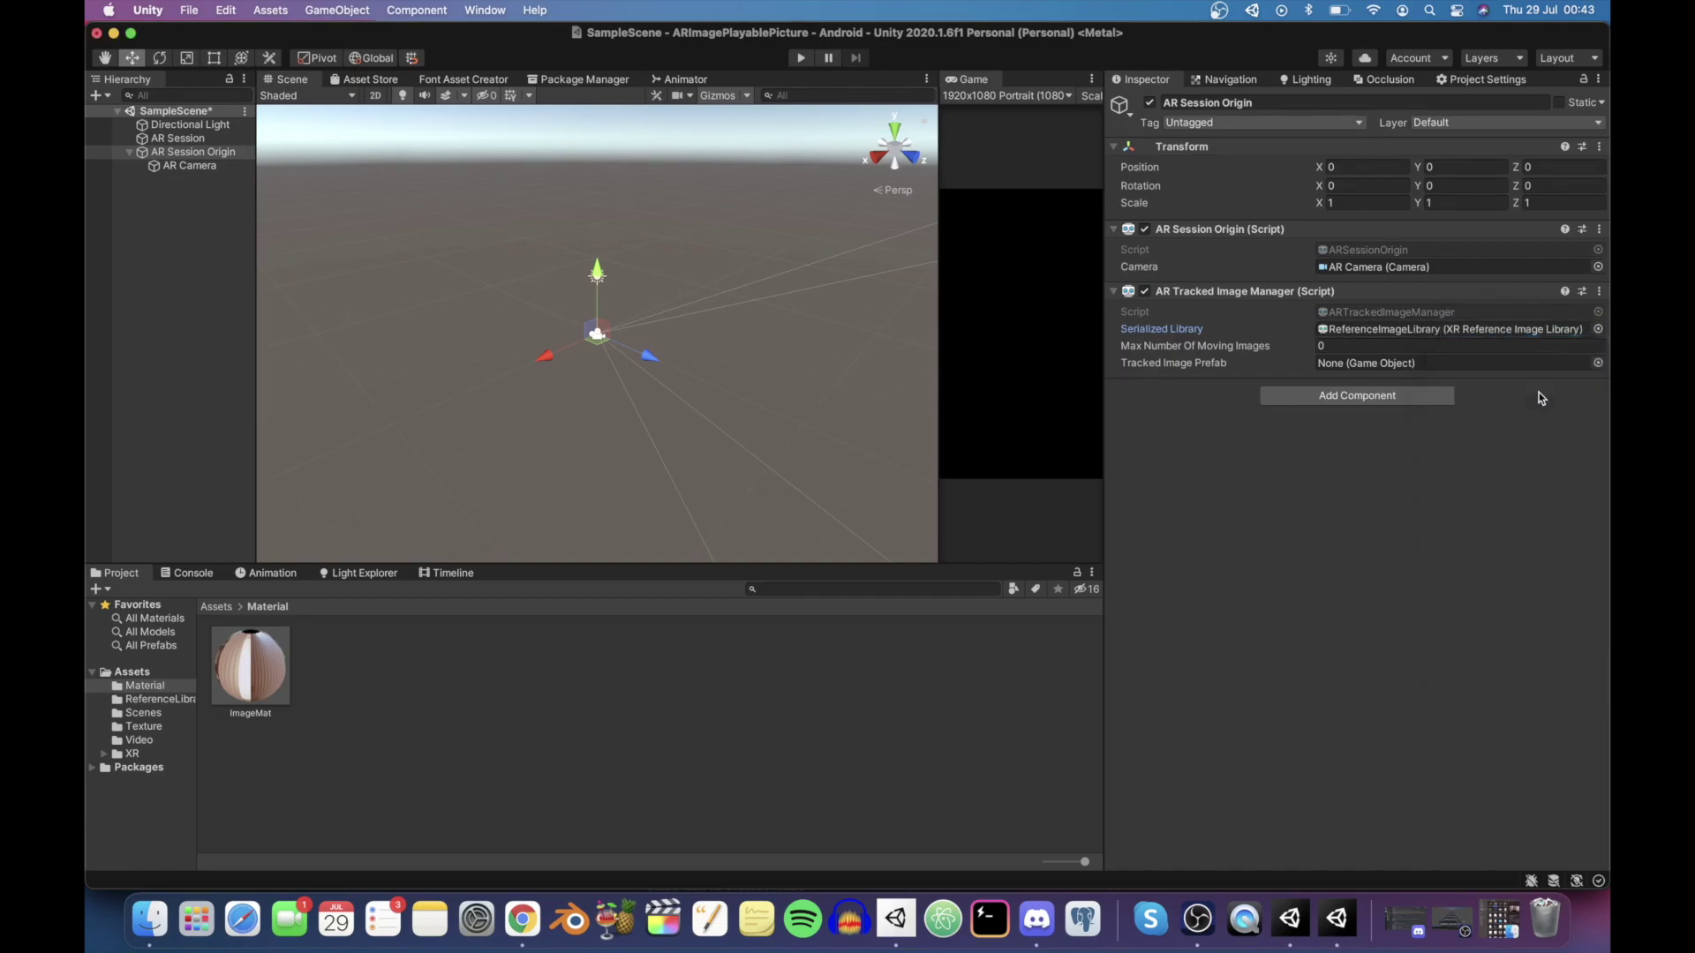
{"action": "left_click", "coordinate": [1441, 326]}
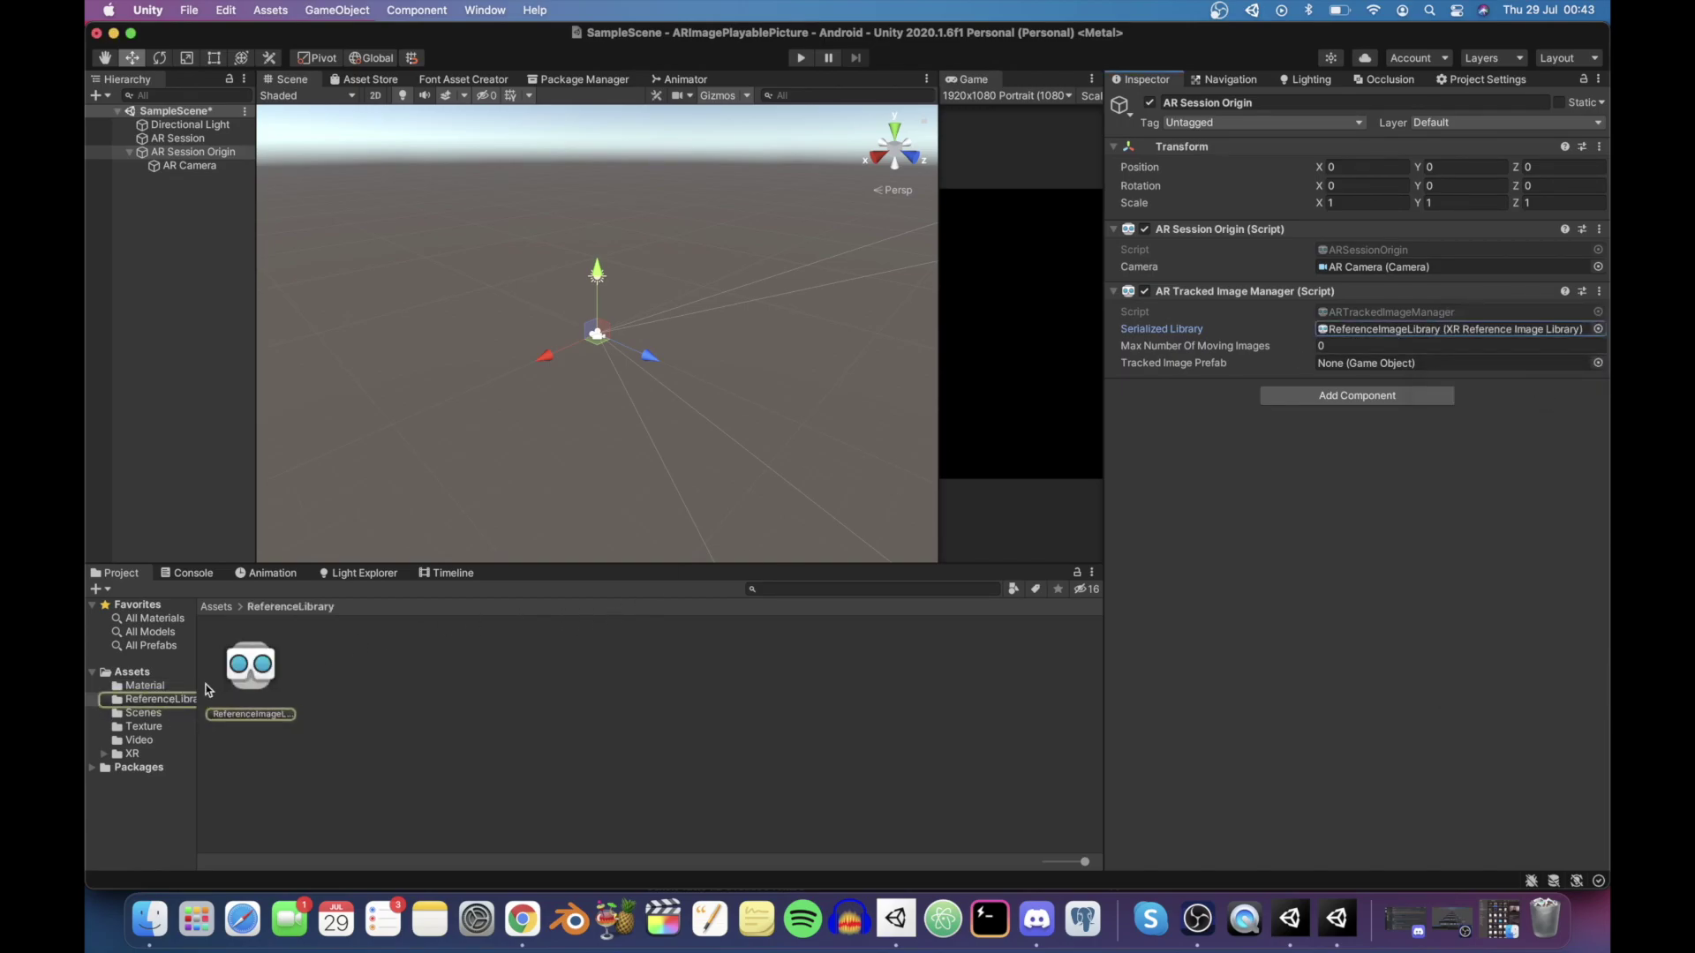
Assign the screenshot texture to the ReferenceImageLibrary entry and rename it Image
{"action": "left_click", "coordinate": [233, 681]}
{"action": "left_click", "coordinate": [1160, 185]}
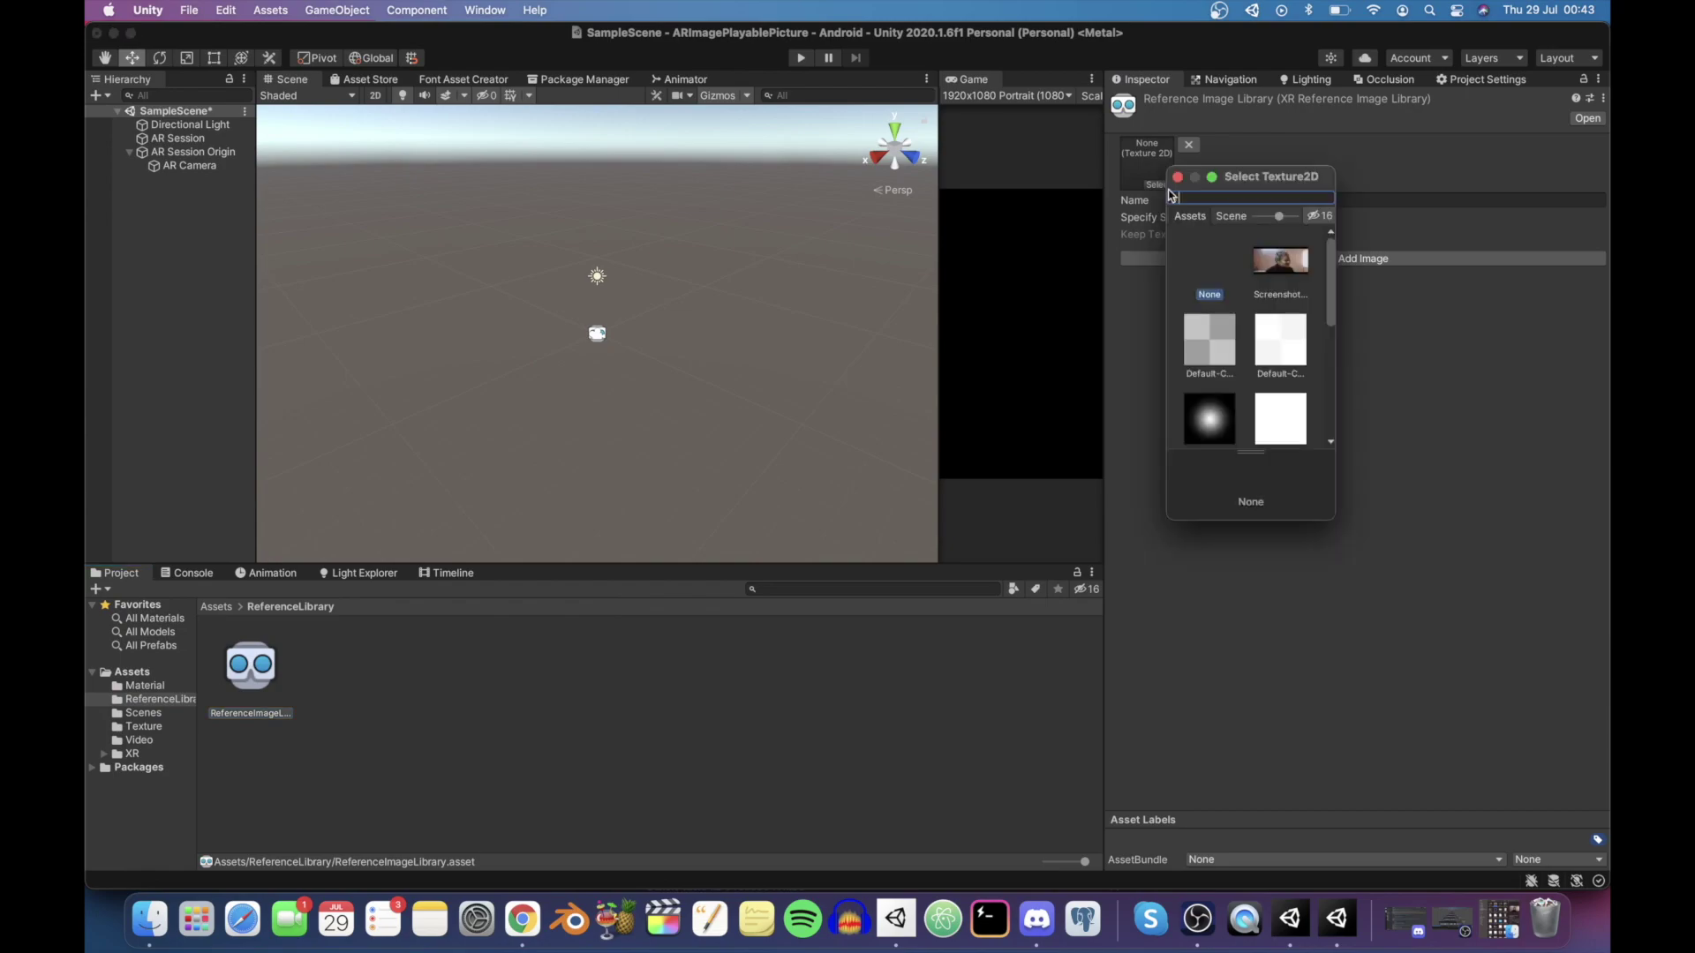
{"action": "double_click", "coordinate": [1275, 267]}
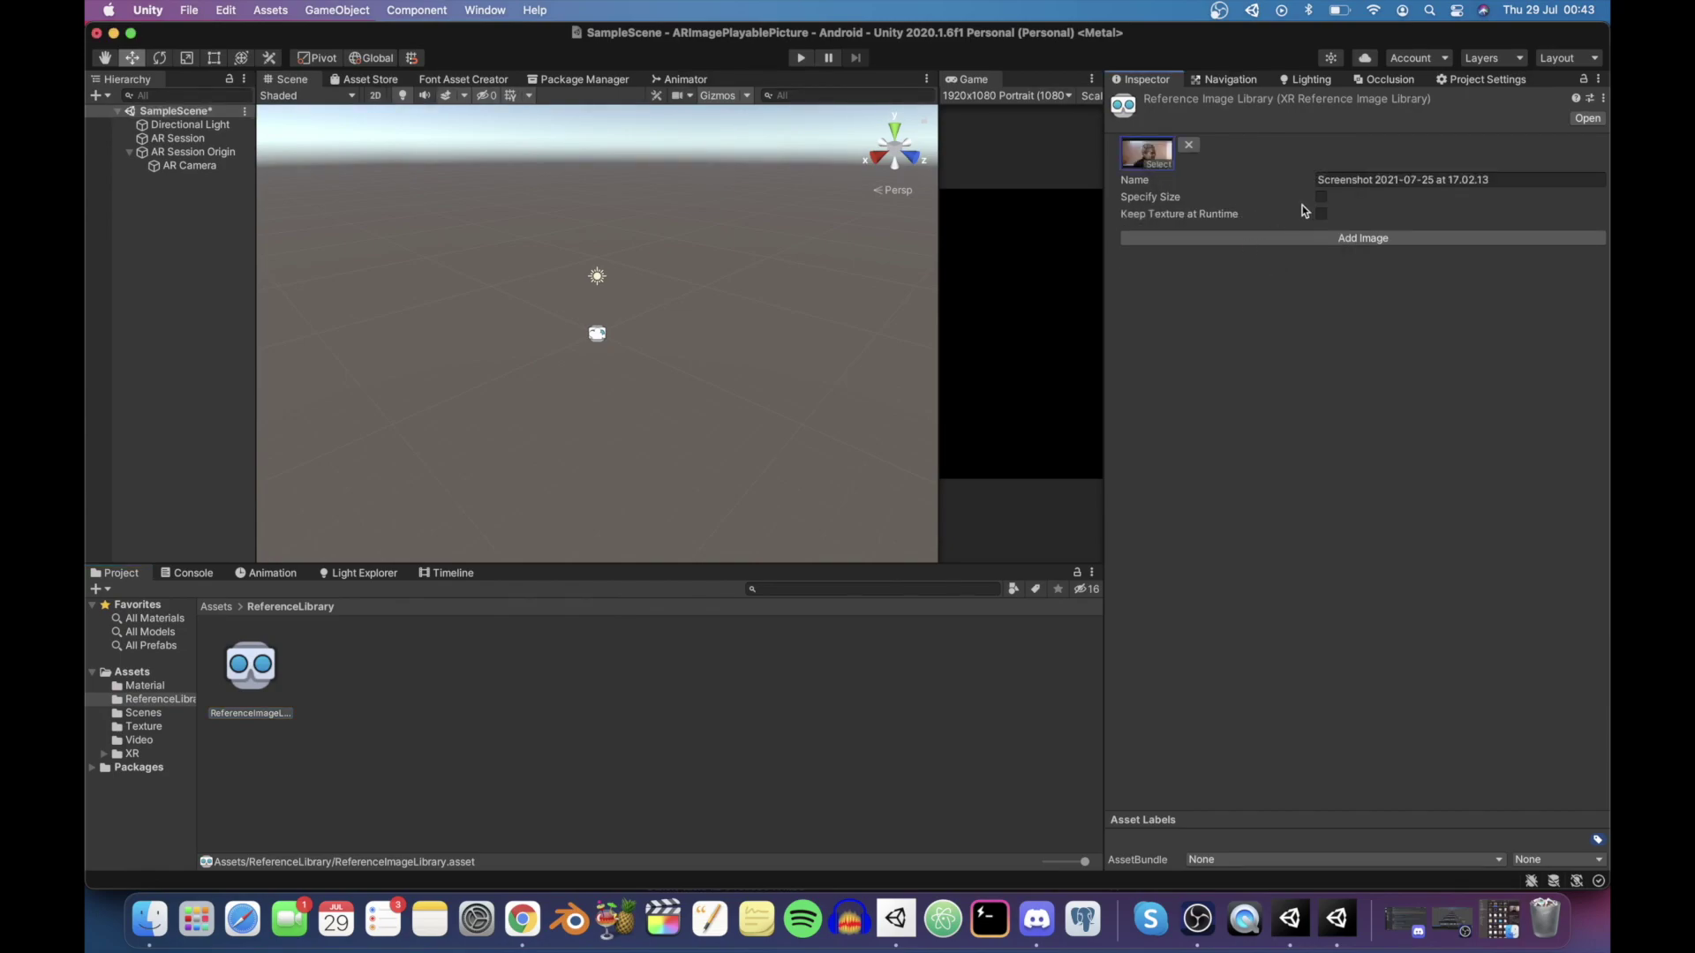
{"action": "left_click", "coordinate": [1507, 180]}
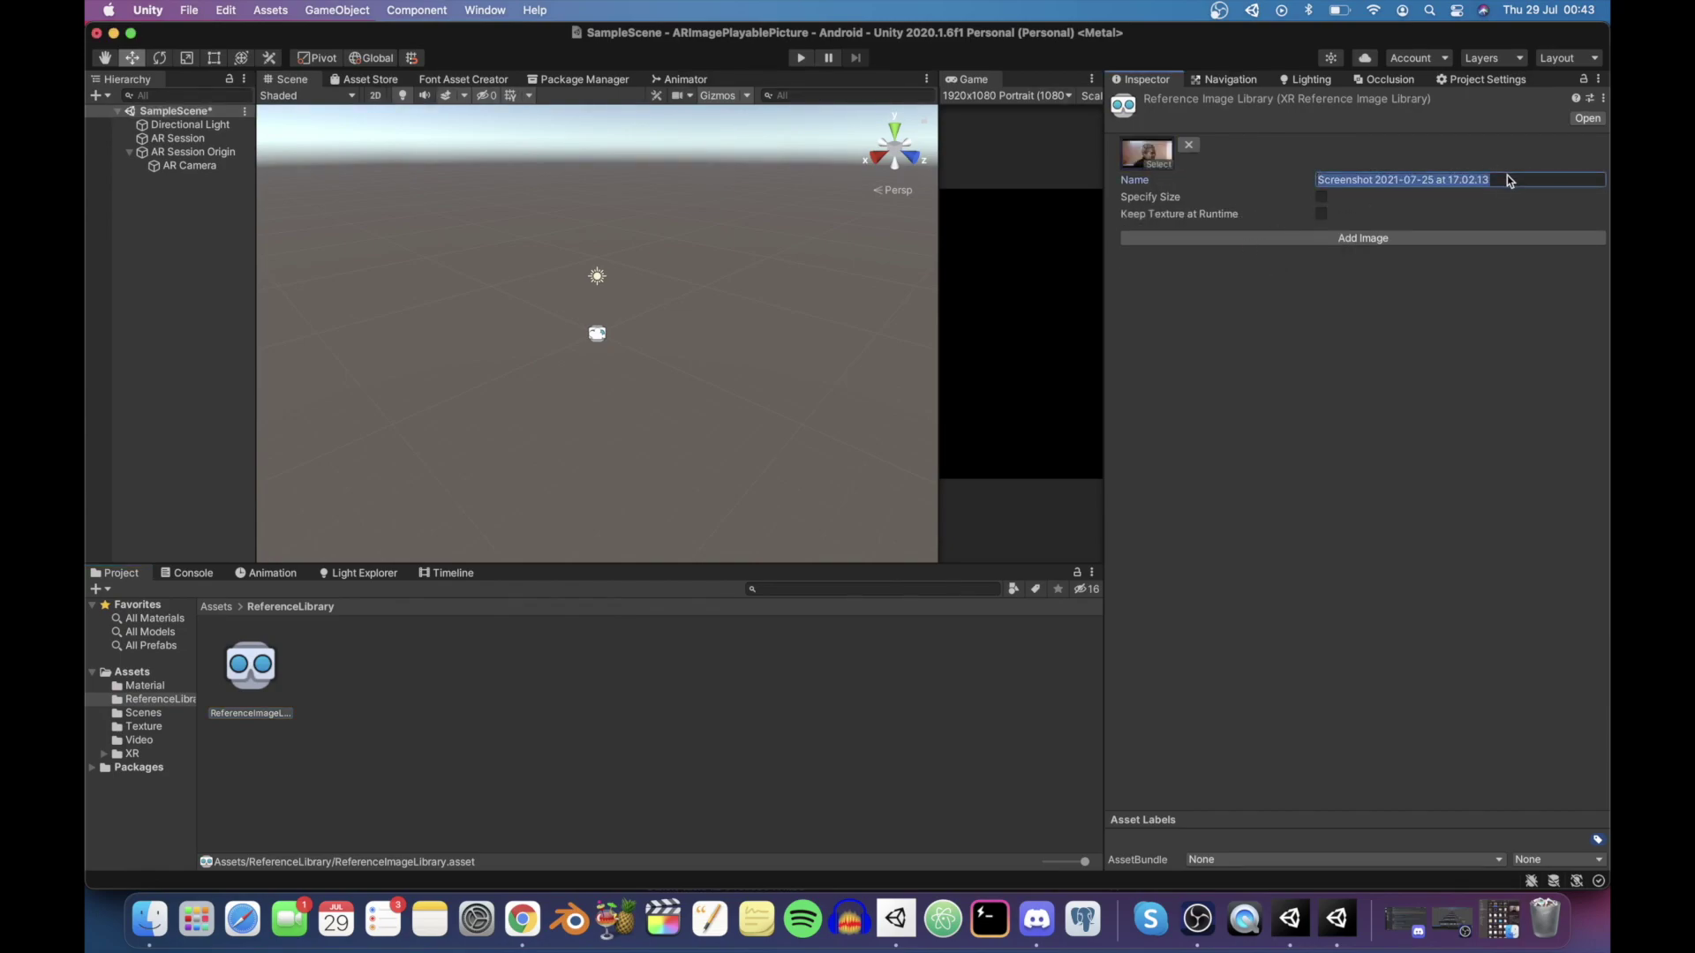
{"action": "key", "text": "BackSpace"}
{"action": "type", "text": "Image"}
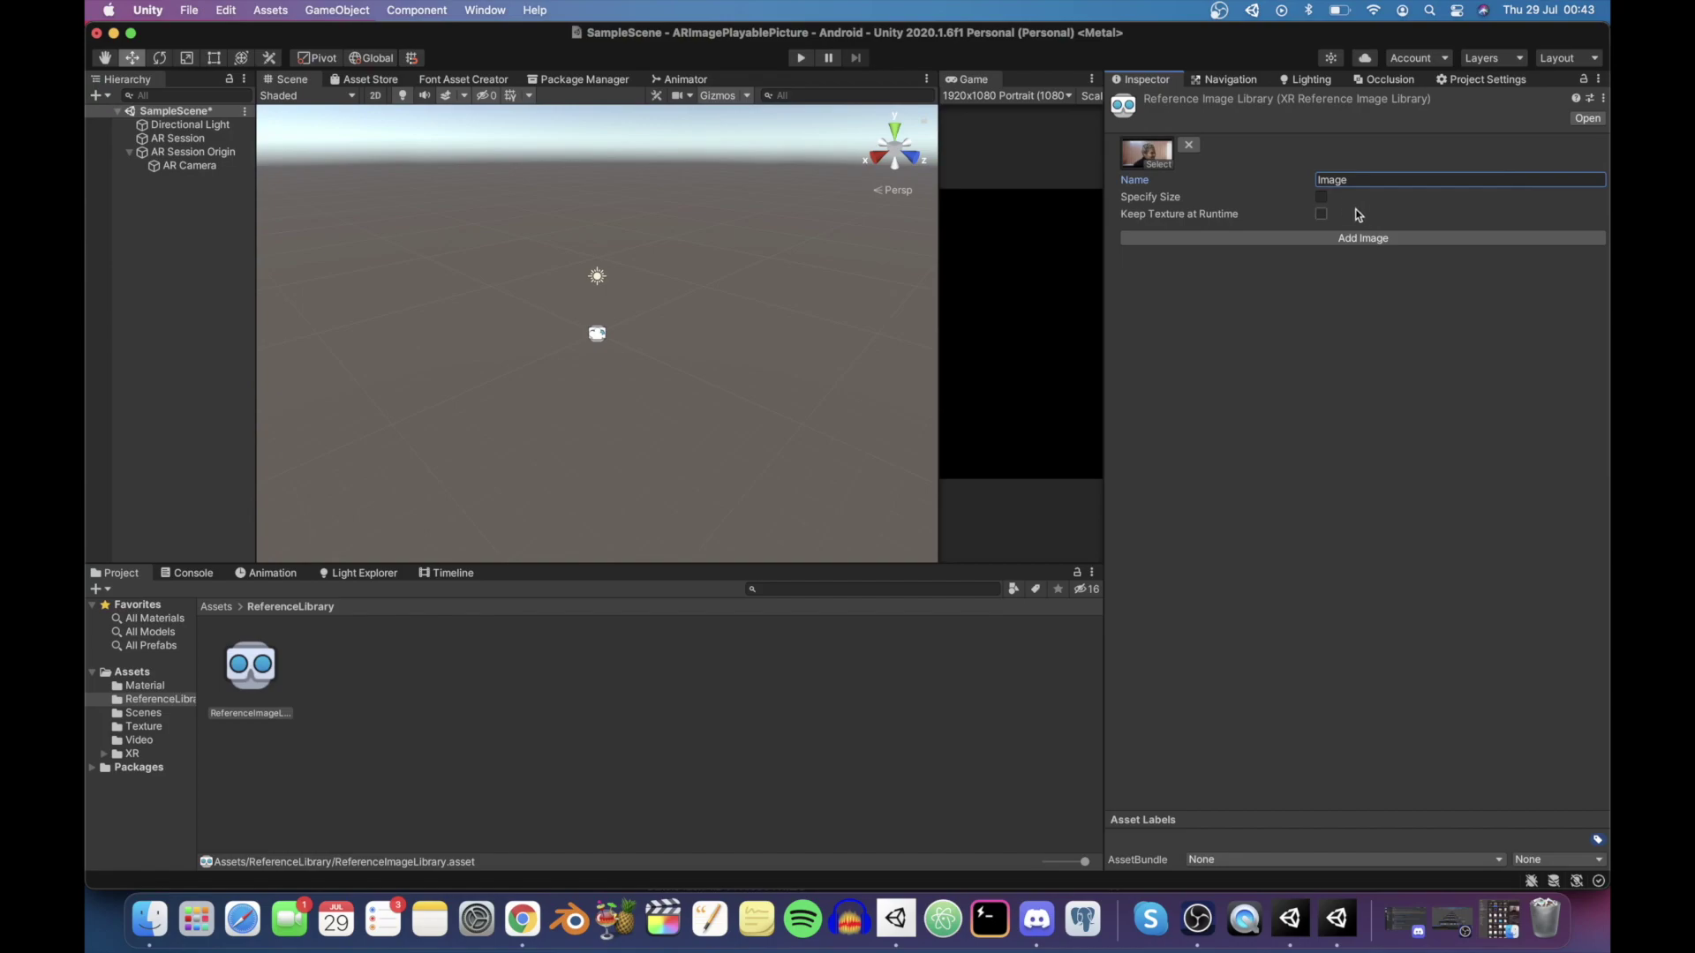
Specify the reference image size as 0.16 × 0.1 m and keep its texture at runtime
{"action": "left_click", "coordinate": [1322, 198]}
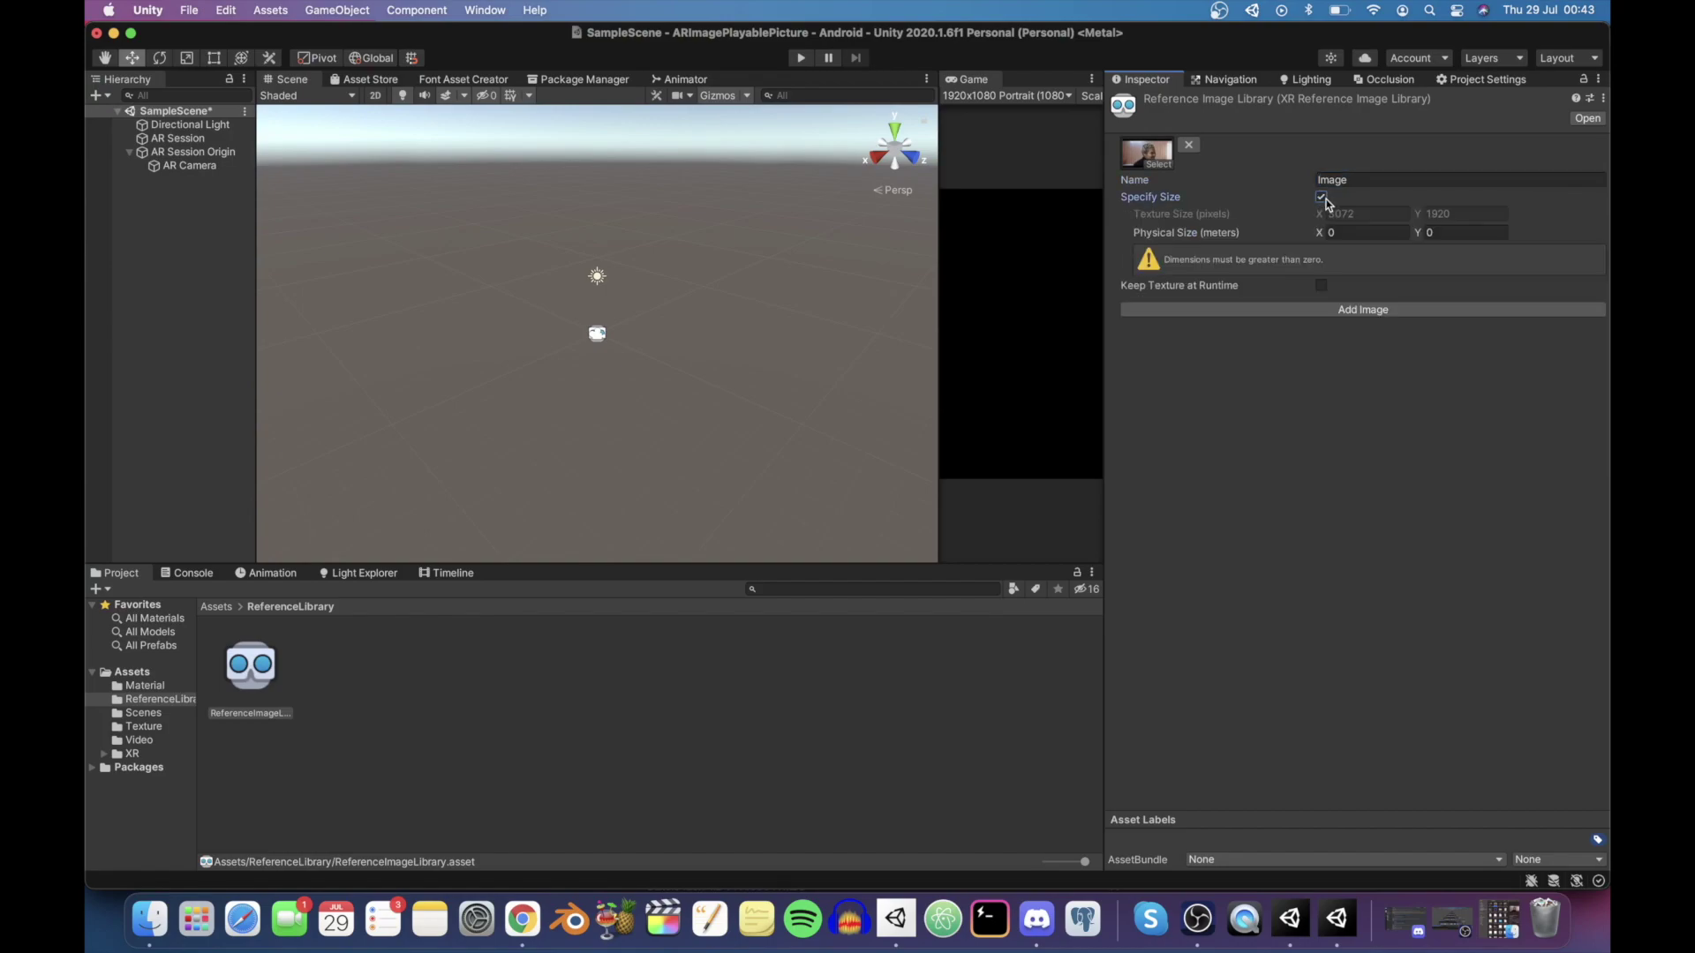
{"action": "left_click", "coordinate": [1374, 233]}
{"action": "type", "text": "16"}
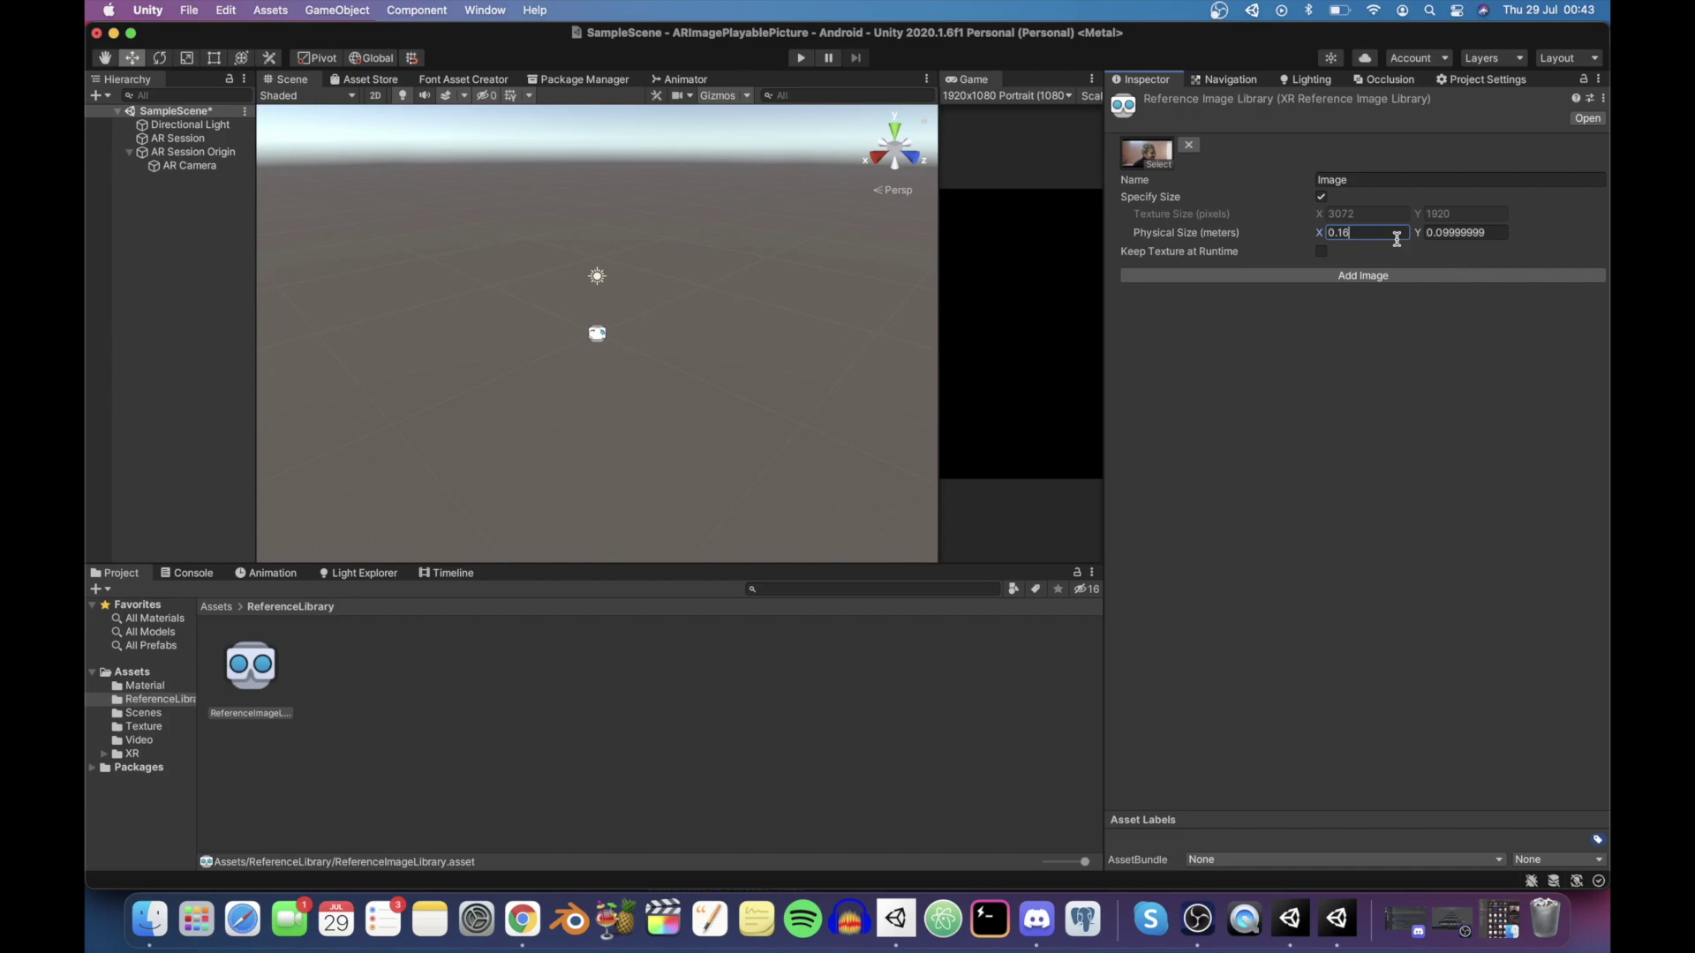
{"action": "left_click", "coordinate": [1479, 233]}
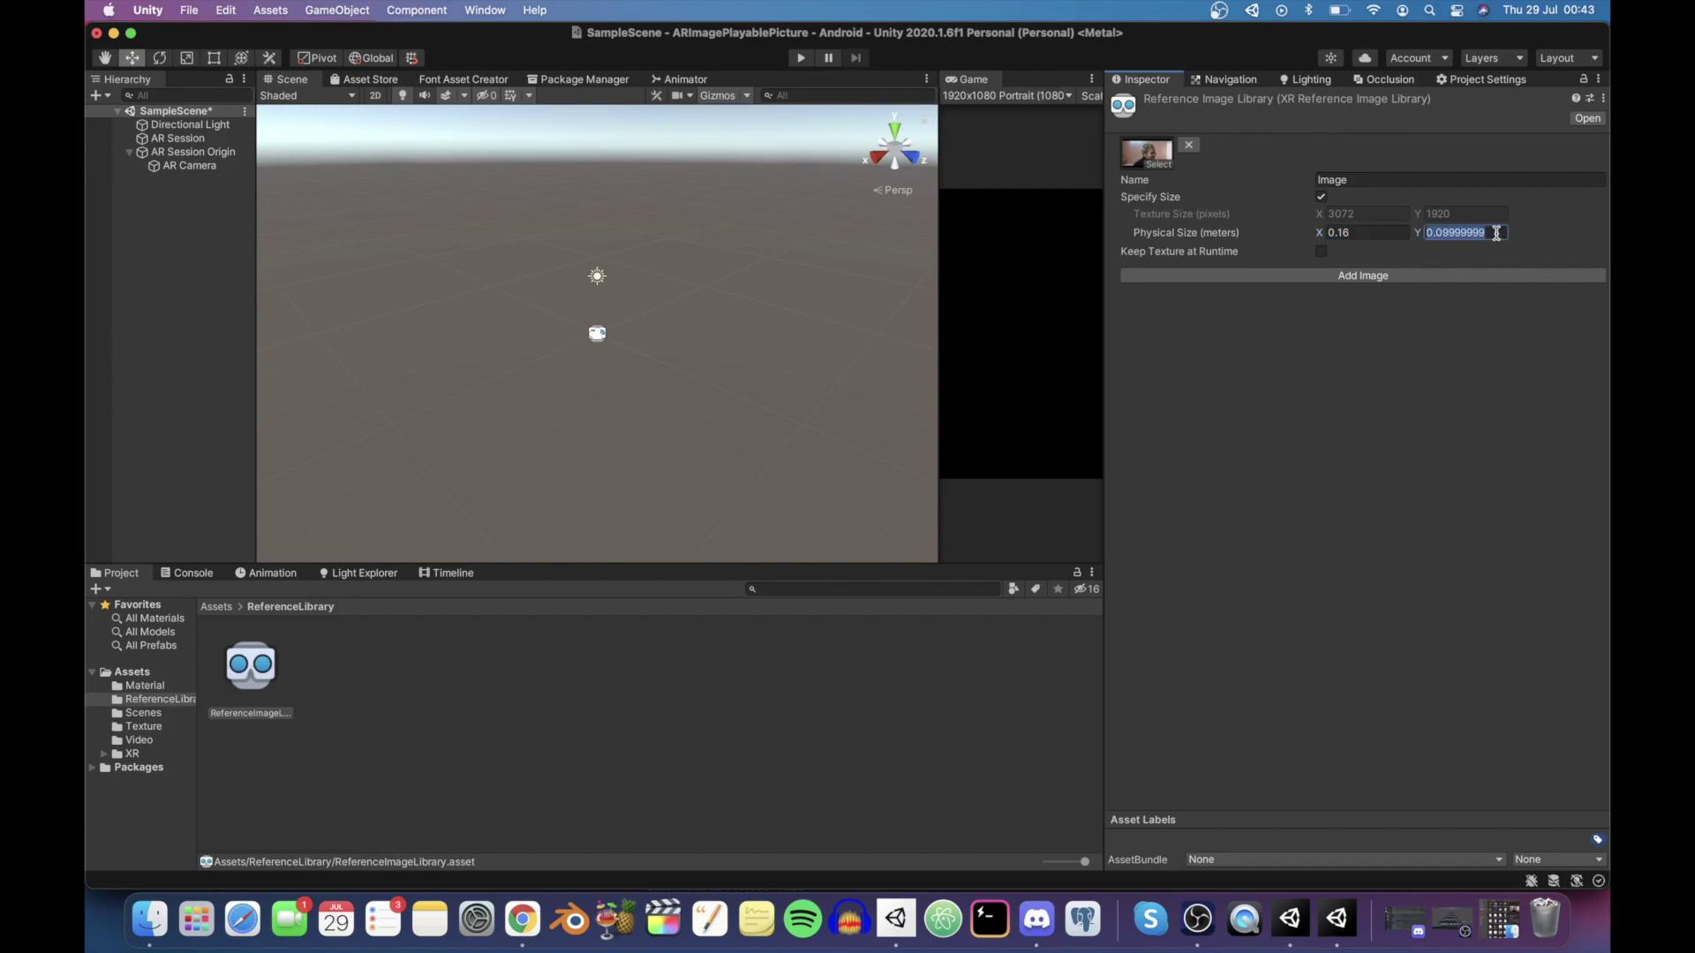
{"action": "key", "text": "BackSpace"}
{"action": "key", "text": "BackSpace"}
{"action": "key", "text": "BackSpace"}
{"action": "key", "text": "BackSpace"}
{"action": "key", "text": "BackSpace"}
{"action": "type", "text": "0."}
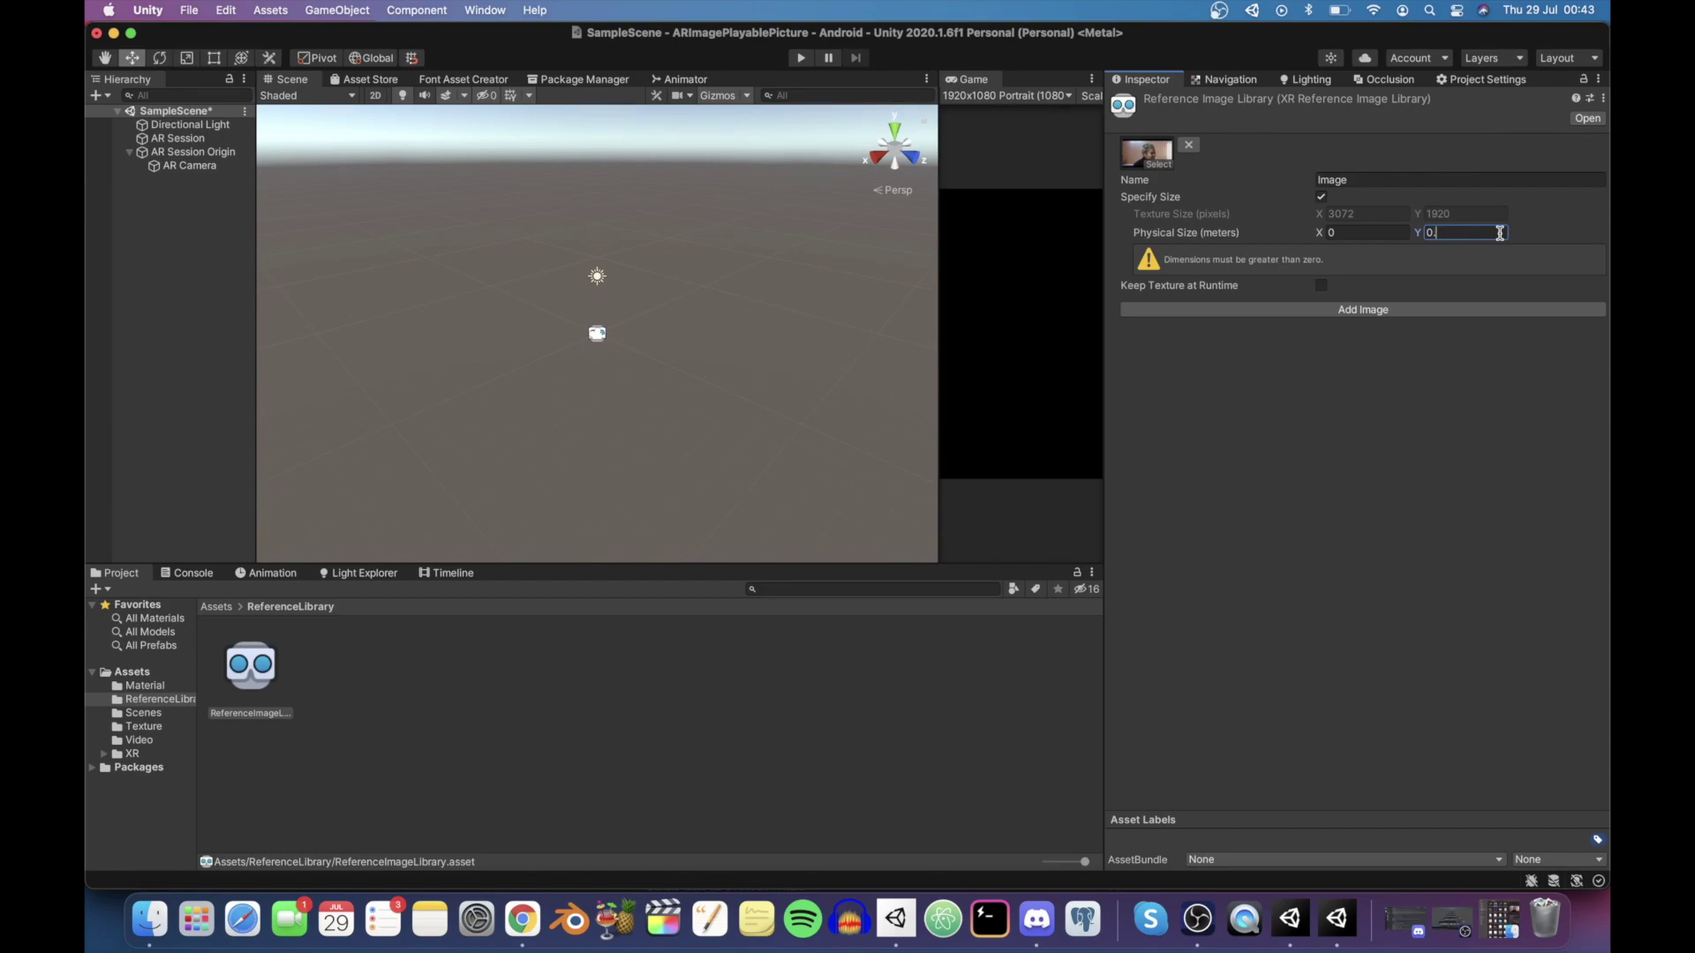
{"action": "type", "text": "1"}
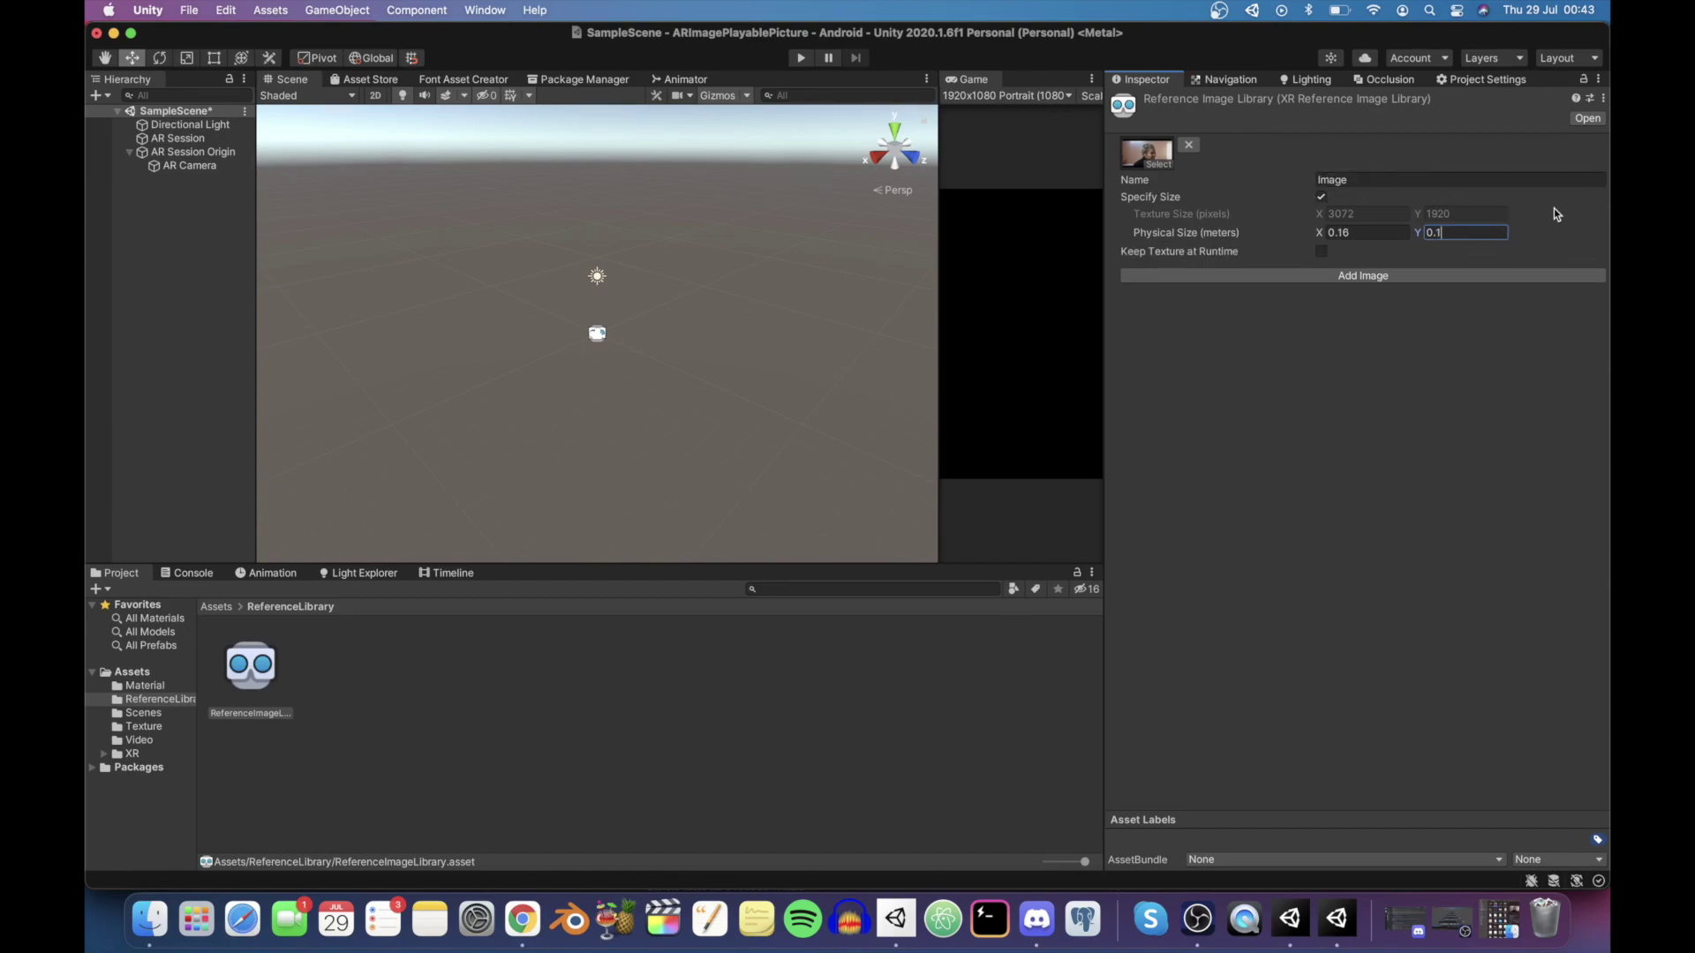
{"action": "left_click", "coordinate": [1318, 252]}
{"action": "left_click", "coordinate": [1121, 160]}
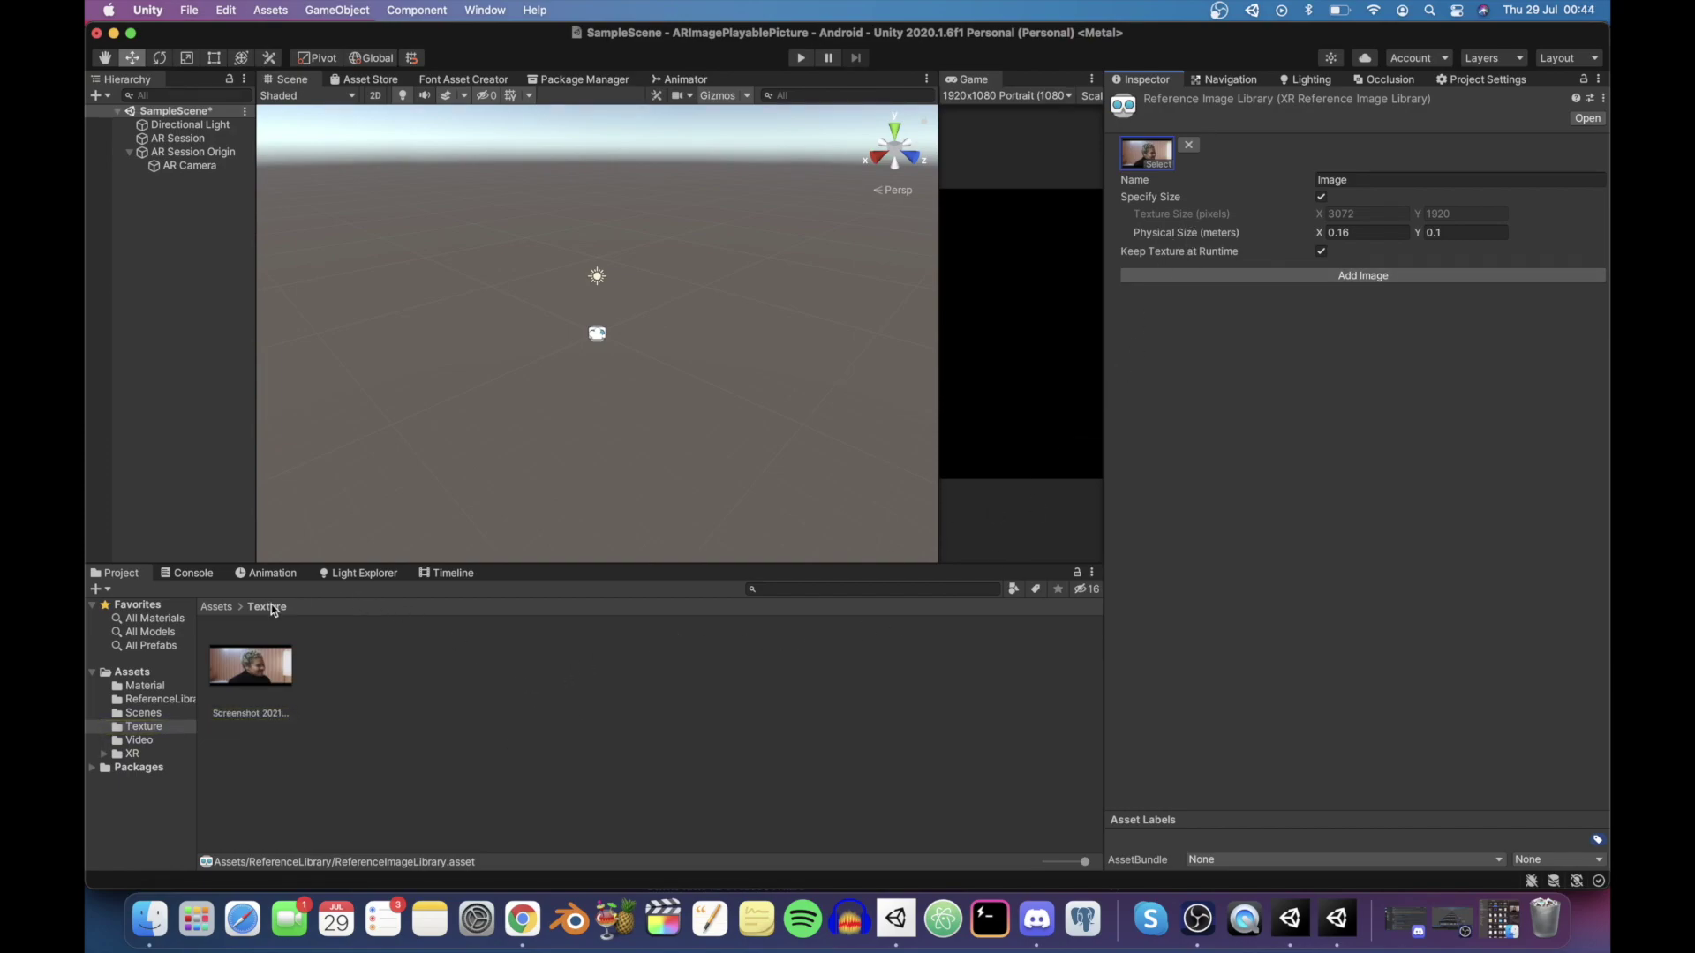
Open the Video folder and preview the pexels-c-technical-5971460 (1).mp4 clip in the Inspector
{"action": "left_click", "coordinate": [216, 608]}
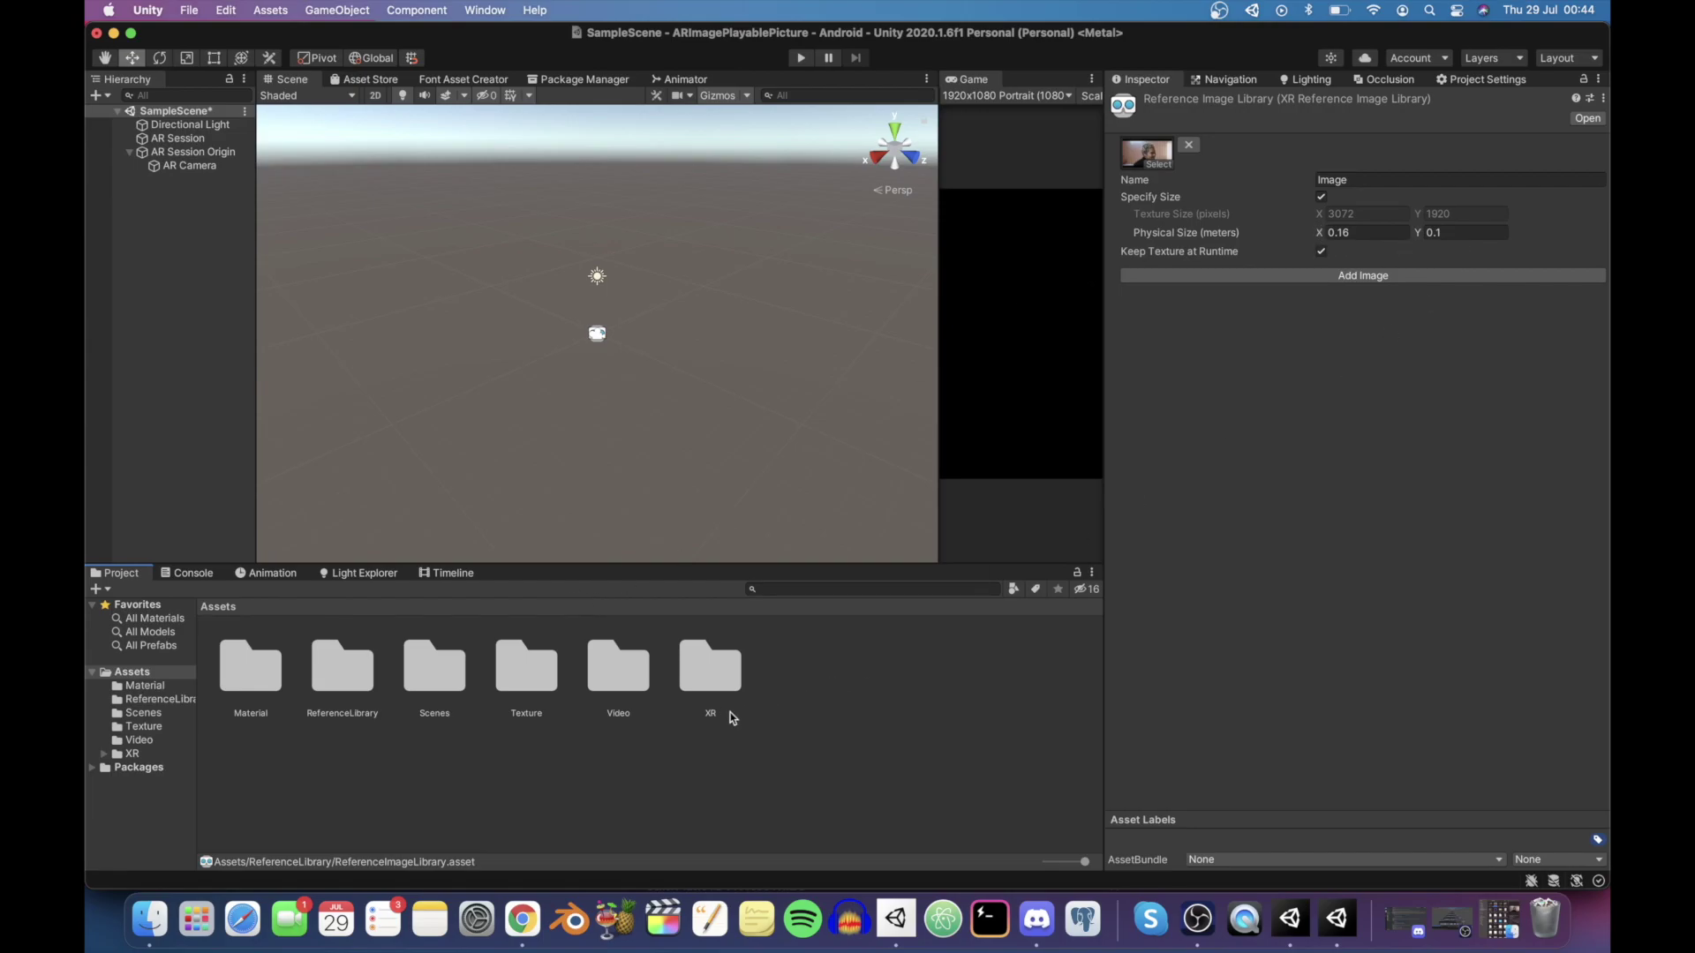
{"action": "double_click", "coordinate": [623, 692]}
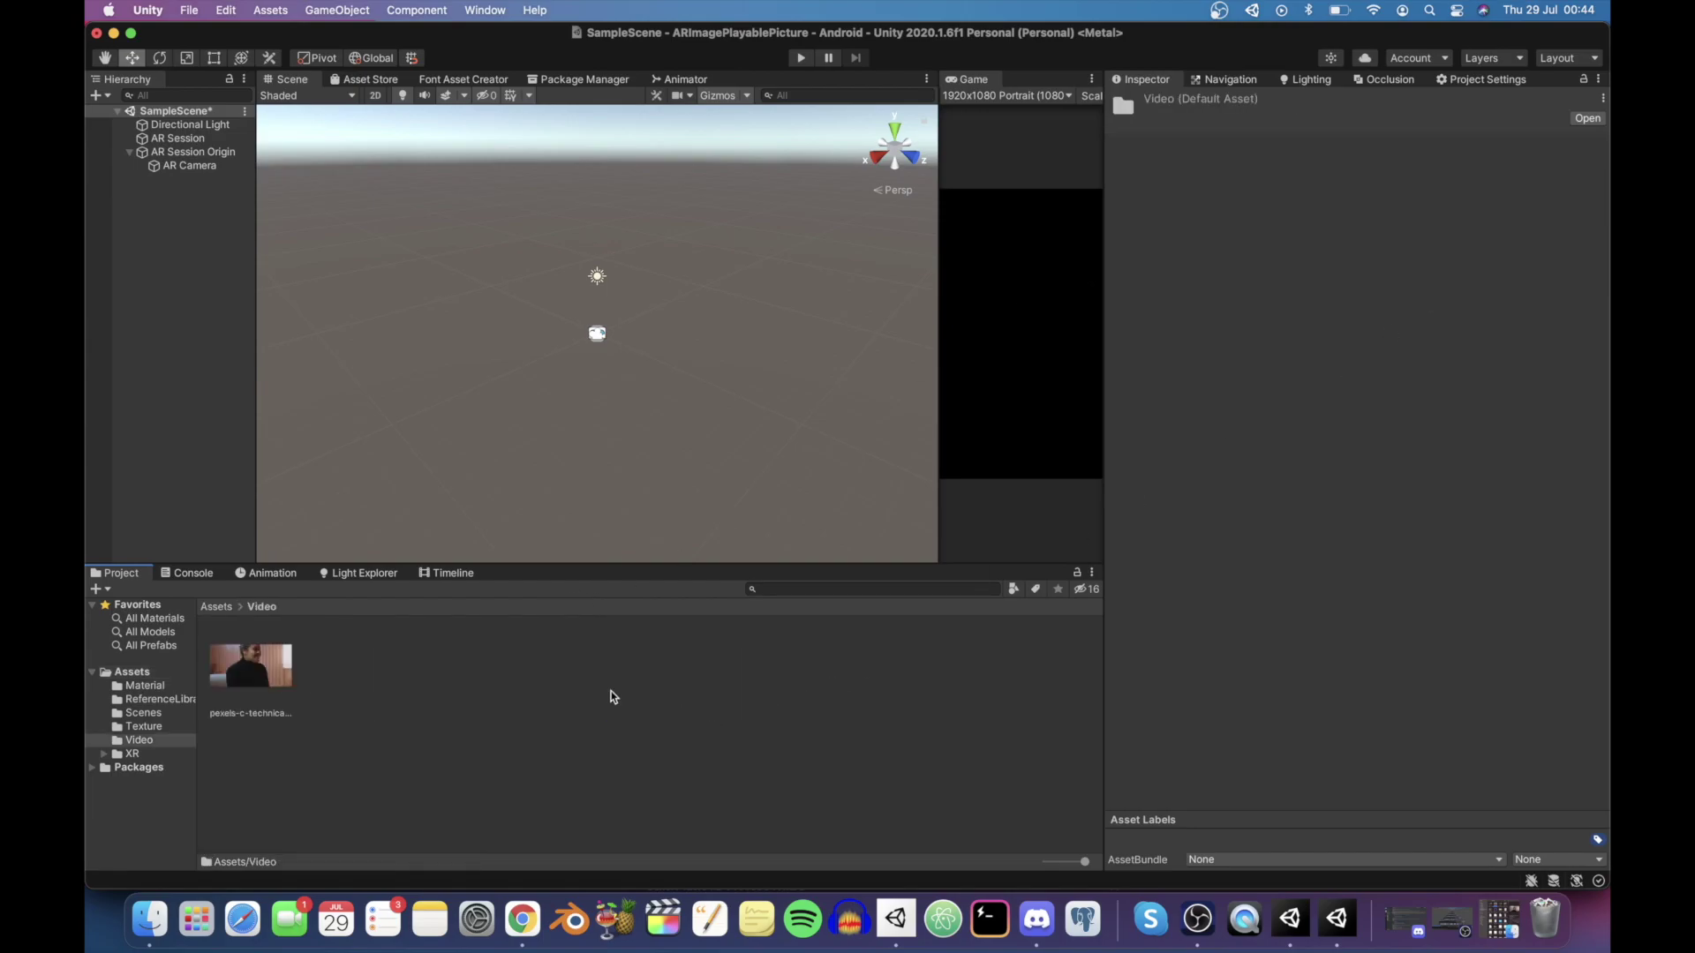
{"action": "left_click", "coordinate": [279, 682]}
{"action": "left_click", "coordinate": [1585, 622]}
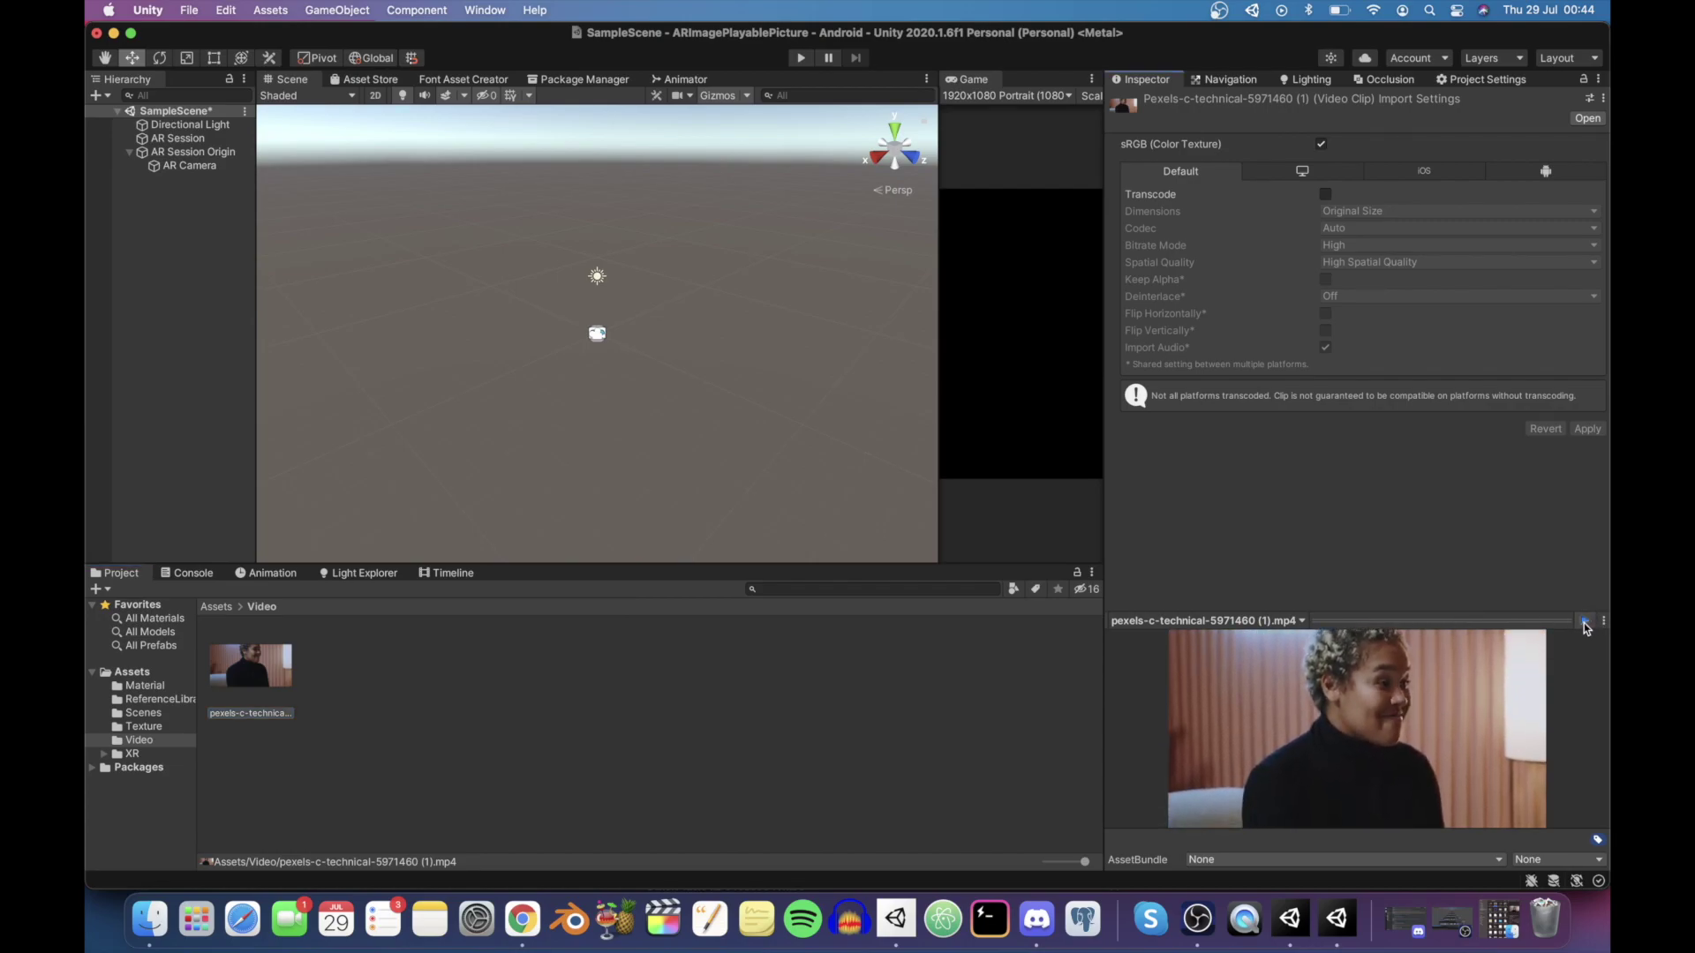
{"action": "left_click", "coordinate": [1584, 622]}
{"action": "left_click", "coordinate": [790, 712]}
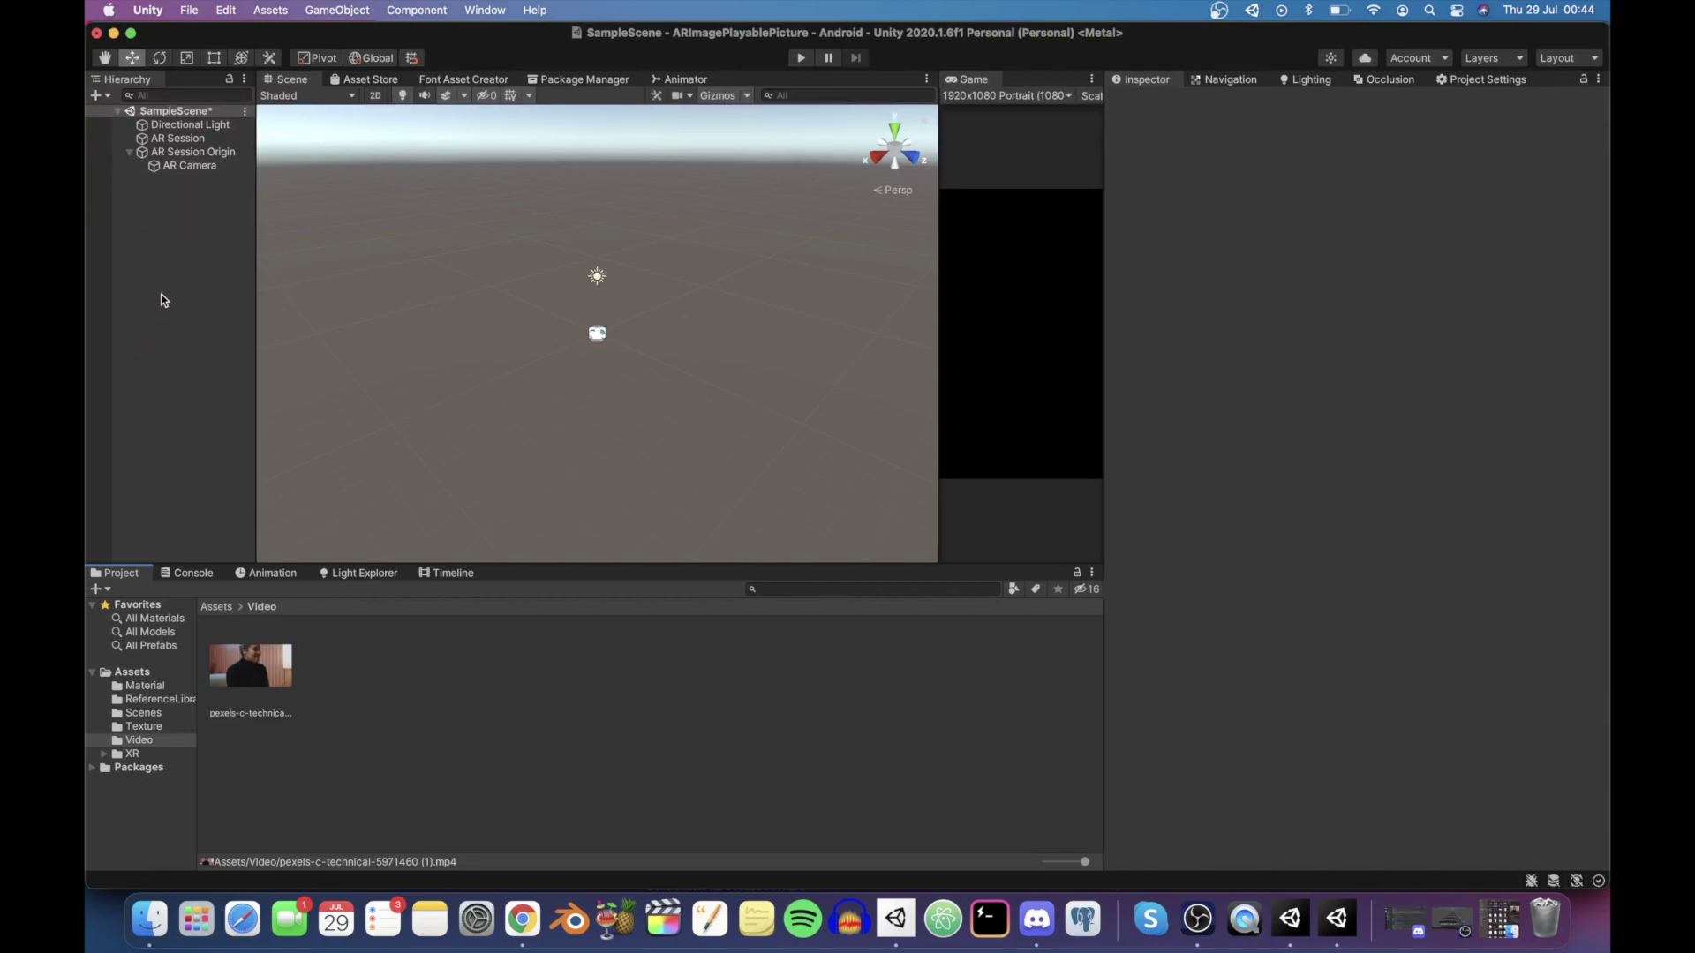
Save SampleScene and set AR Session Origin's Max Number Of Moving Images to 1
{"action": "right_click", "coordinate": [191, 111]}
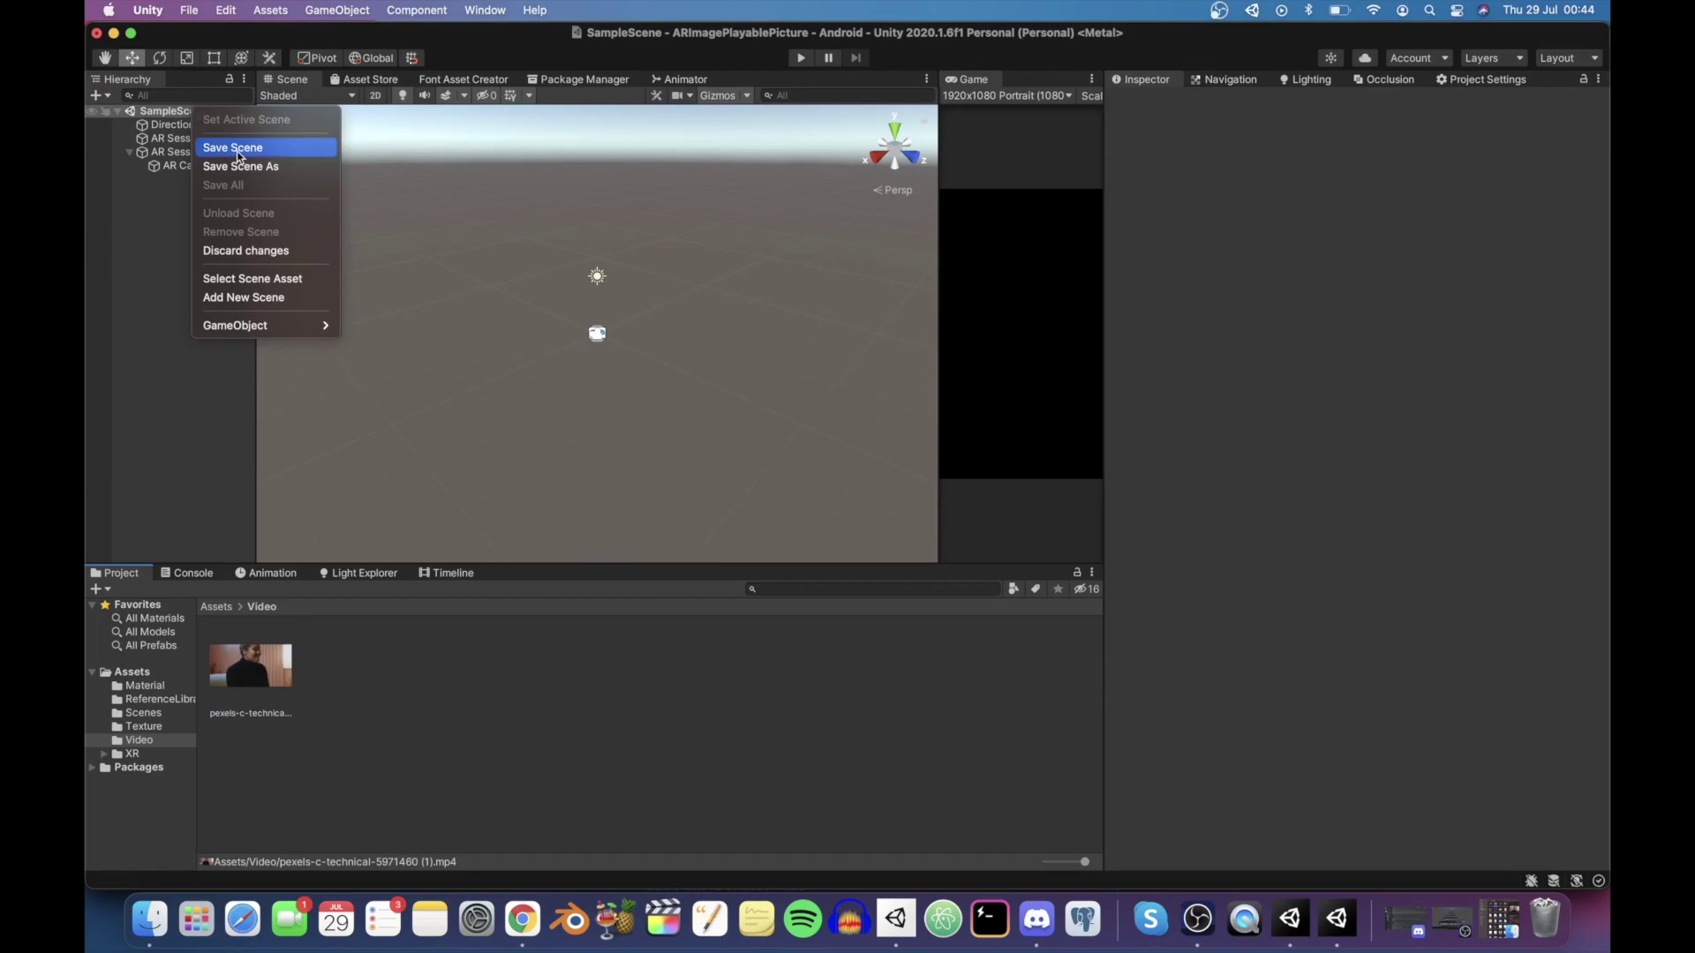
{"action": "left_click", "coordinate": [239, 147]}
{"action": "left_click", "coordinate": [176, 154]}
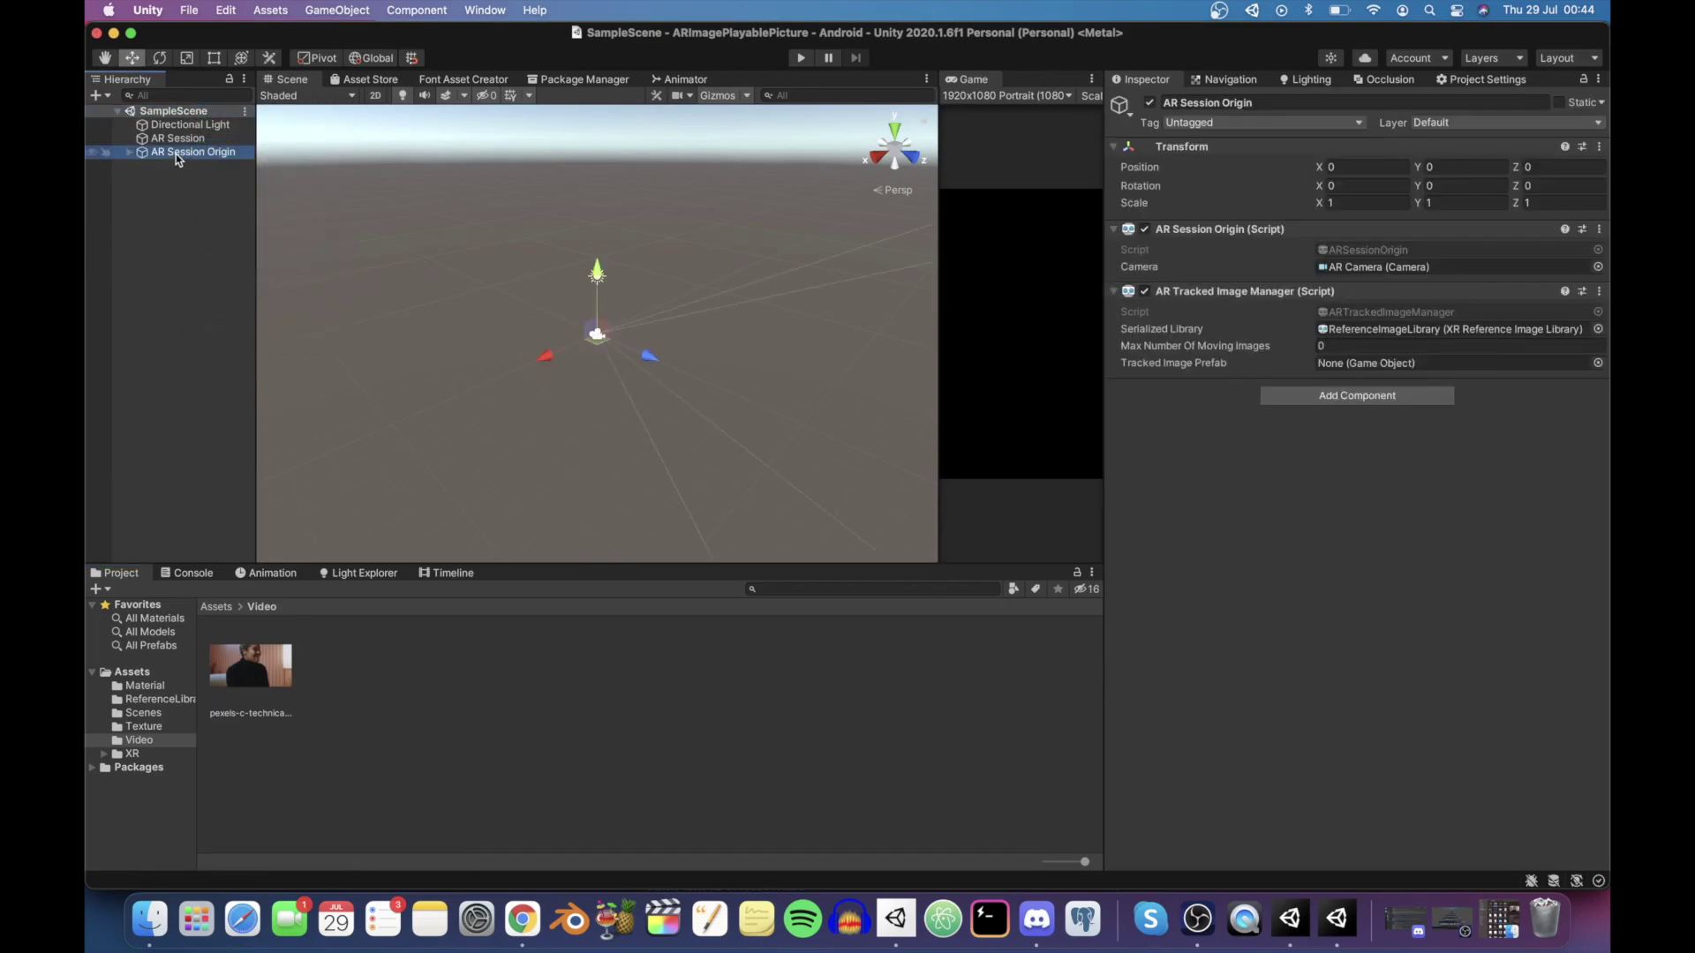
{"action": "left_click", "coordinate": [1335, 345]}
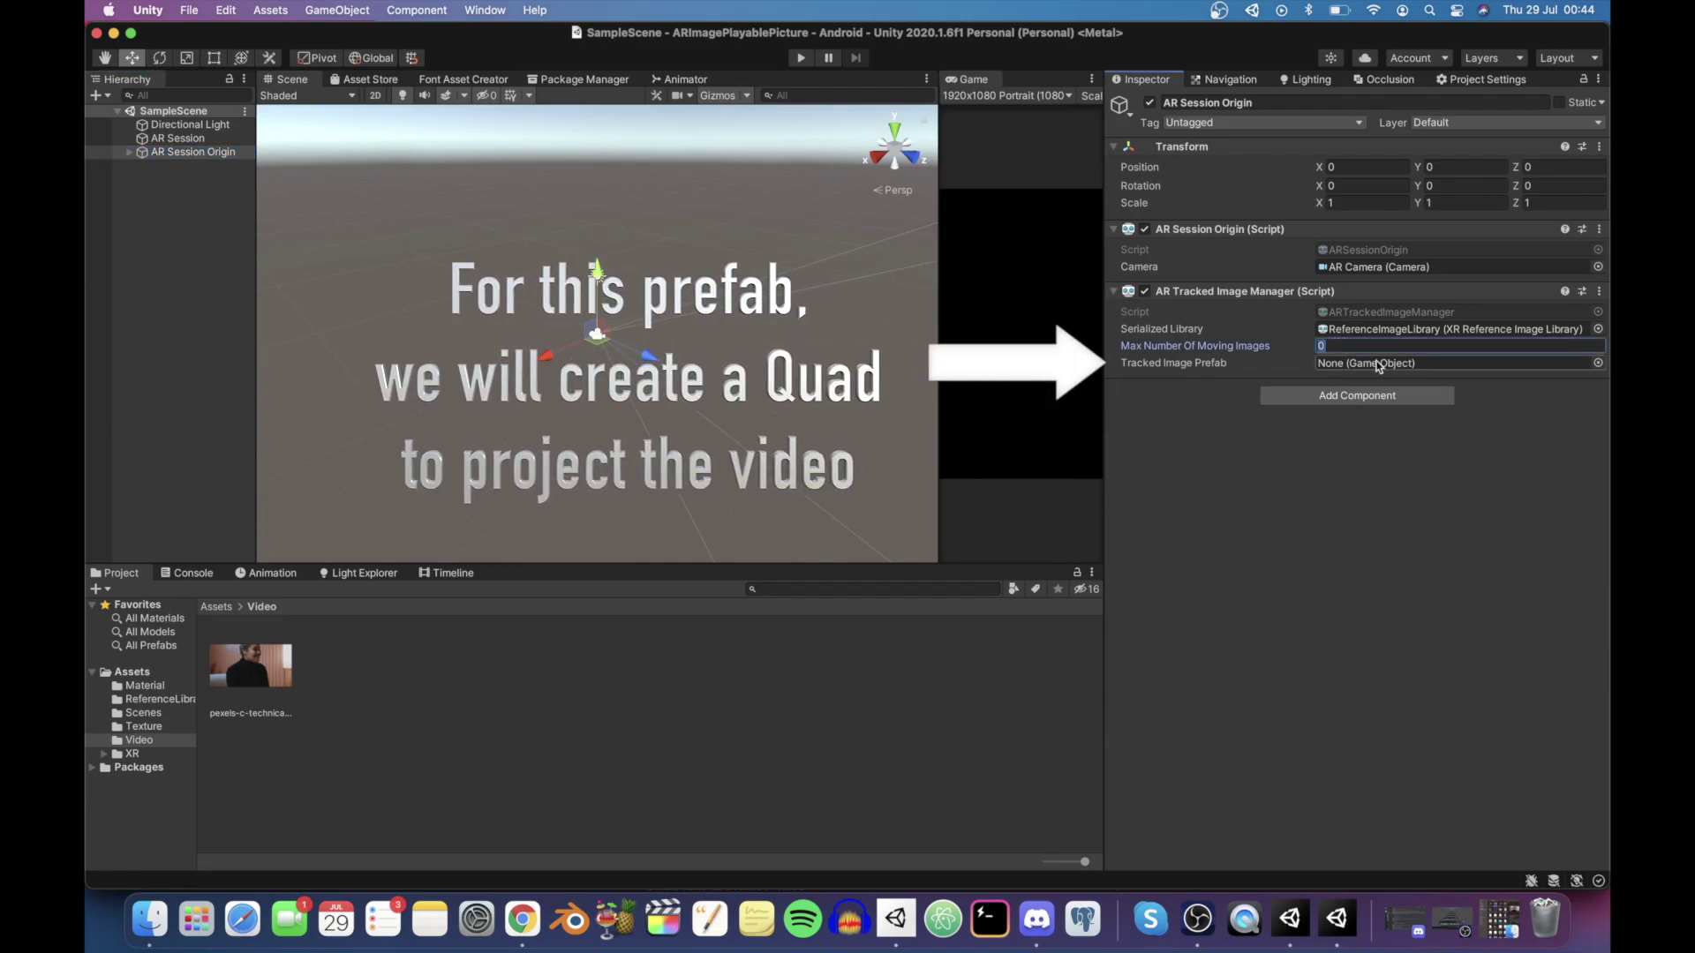
{"action": "type", "text": "1"}
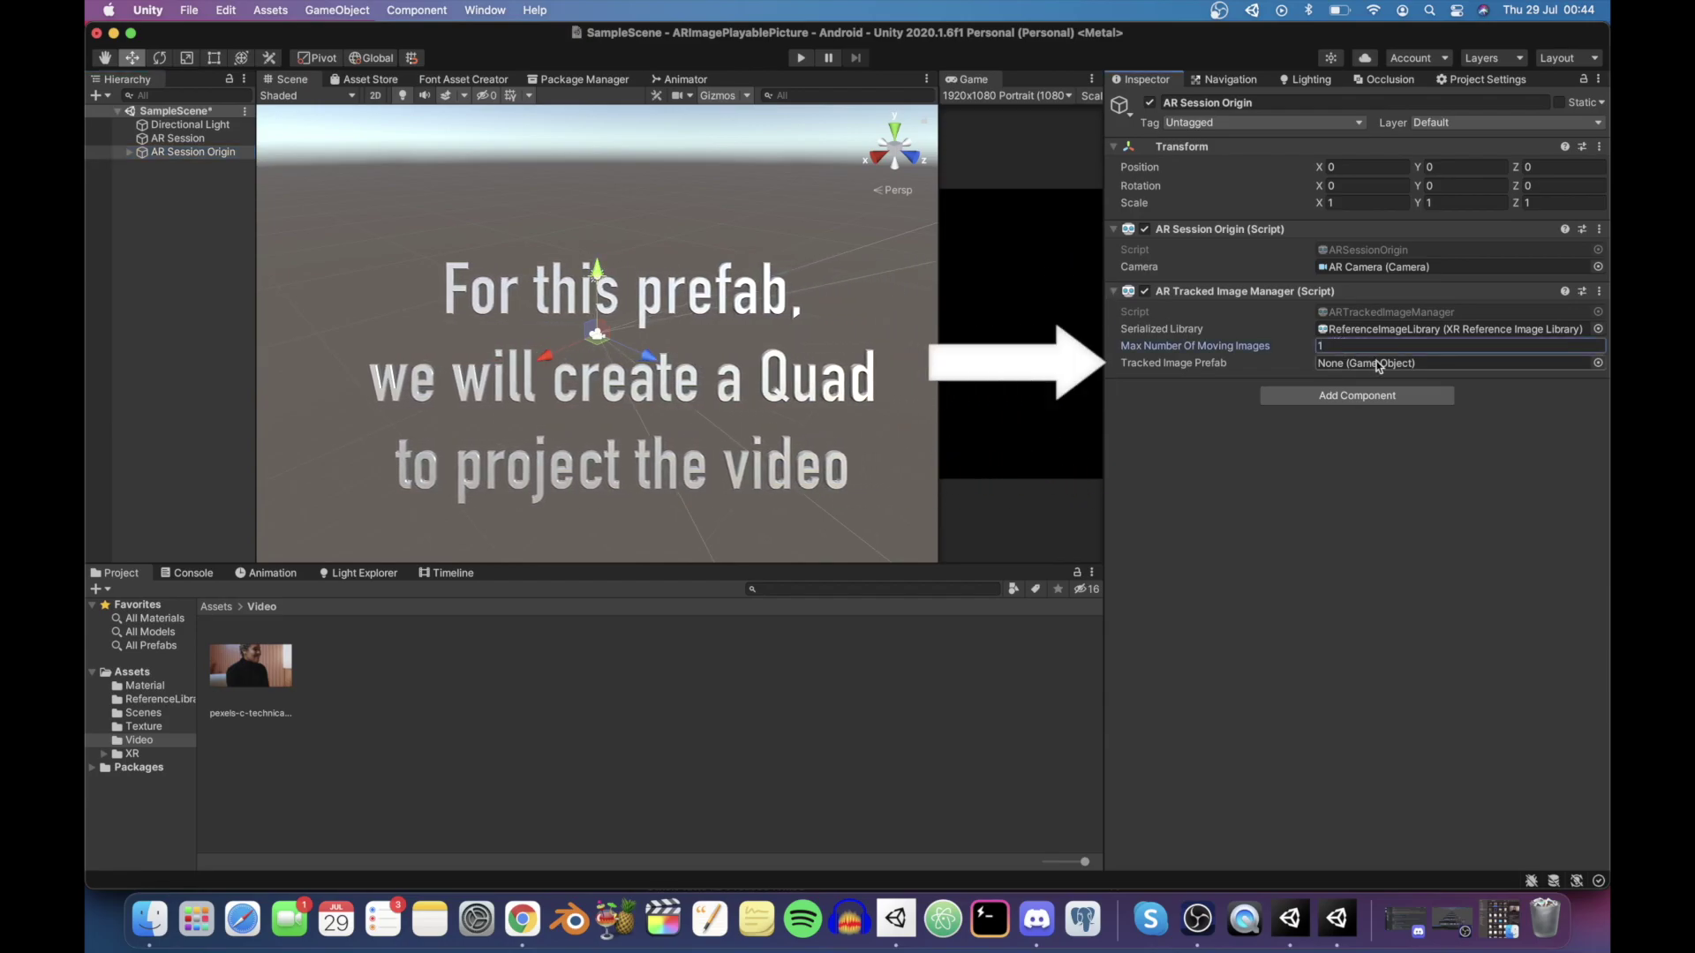
{"action": "left_click", "coordinate": [1379, 365]}
Create a 3D Quad in the scene and frame it in the Scene view
{"action": "right_click", "coordinate": [163, 177]}
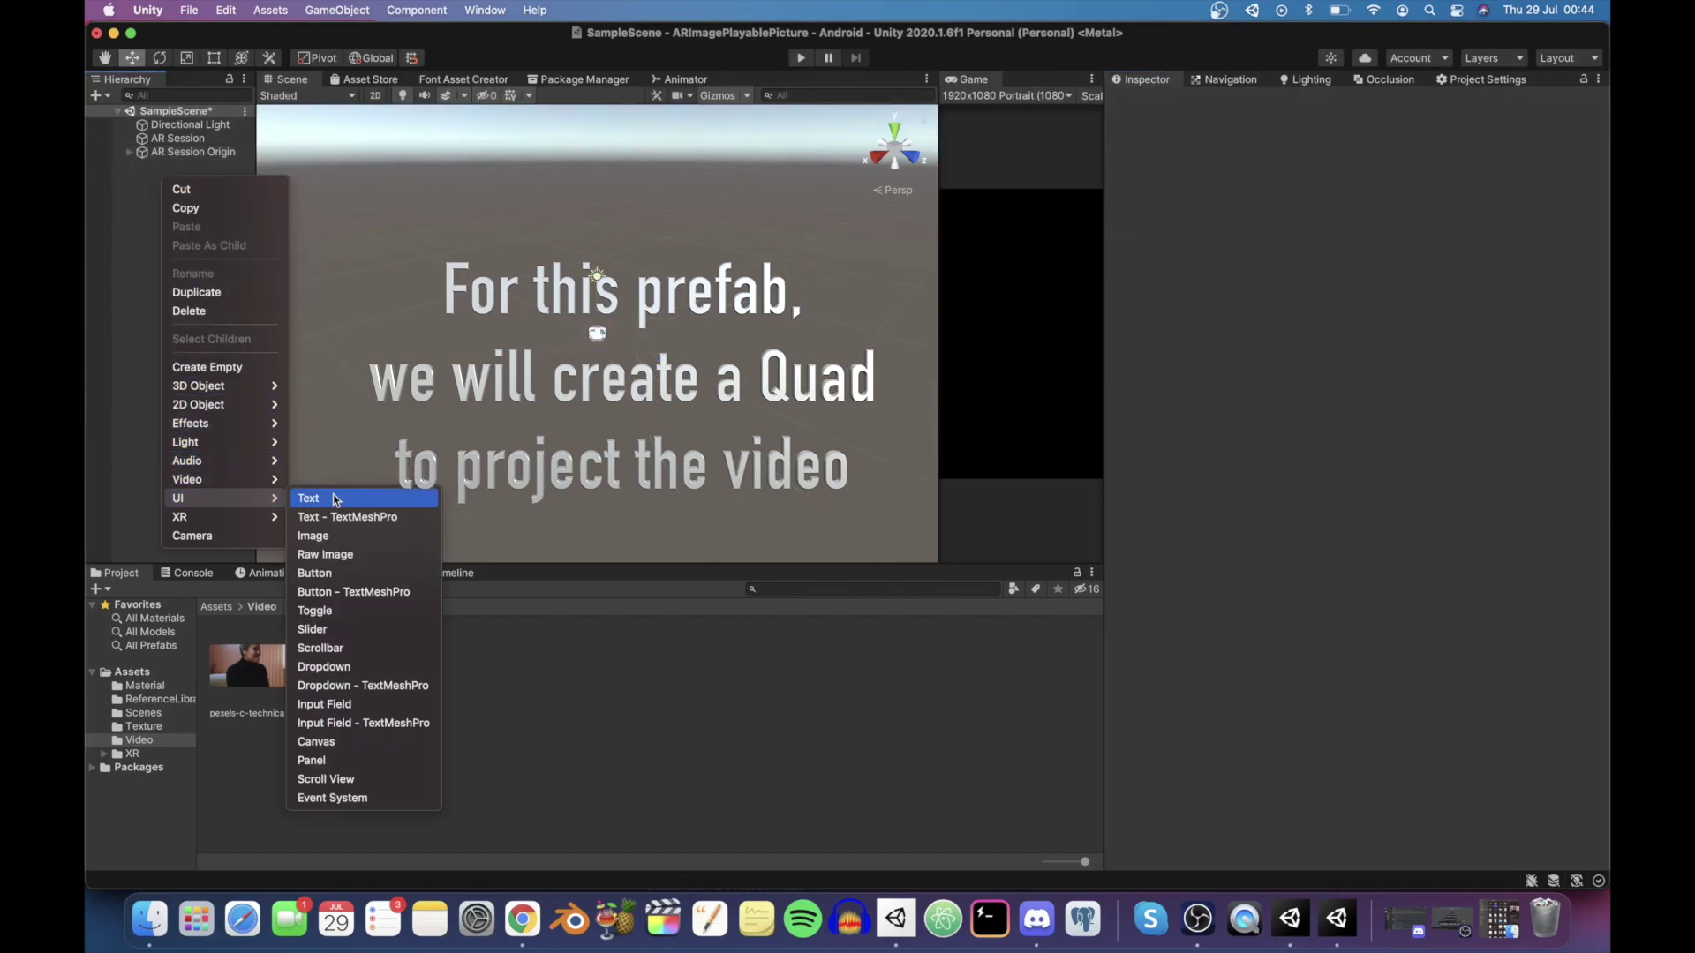
{"action": "mouse_move", "coordinate": [226, 385]}
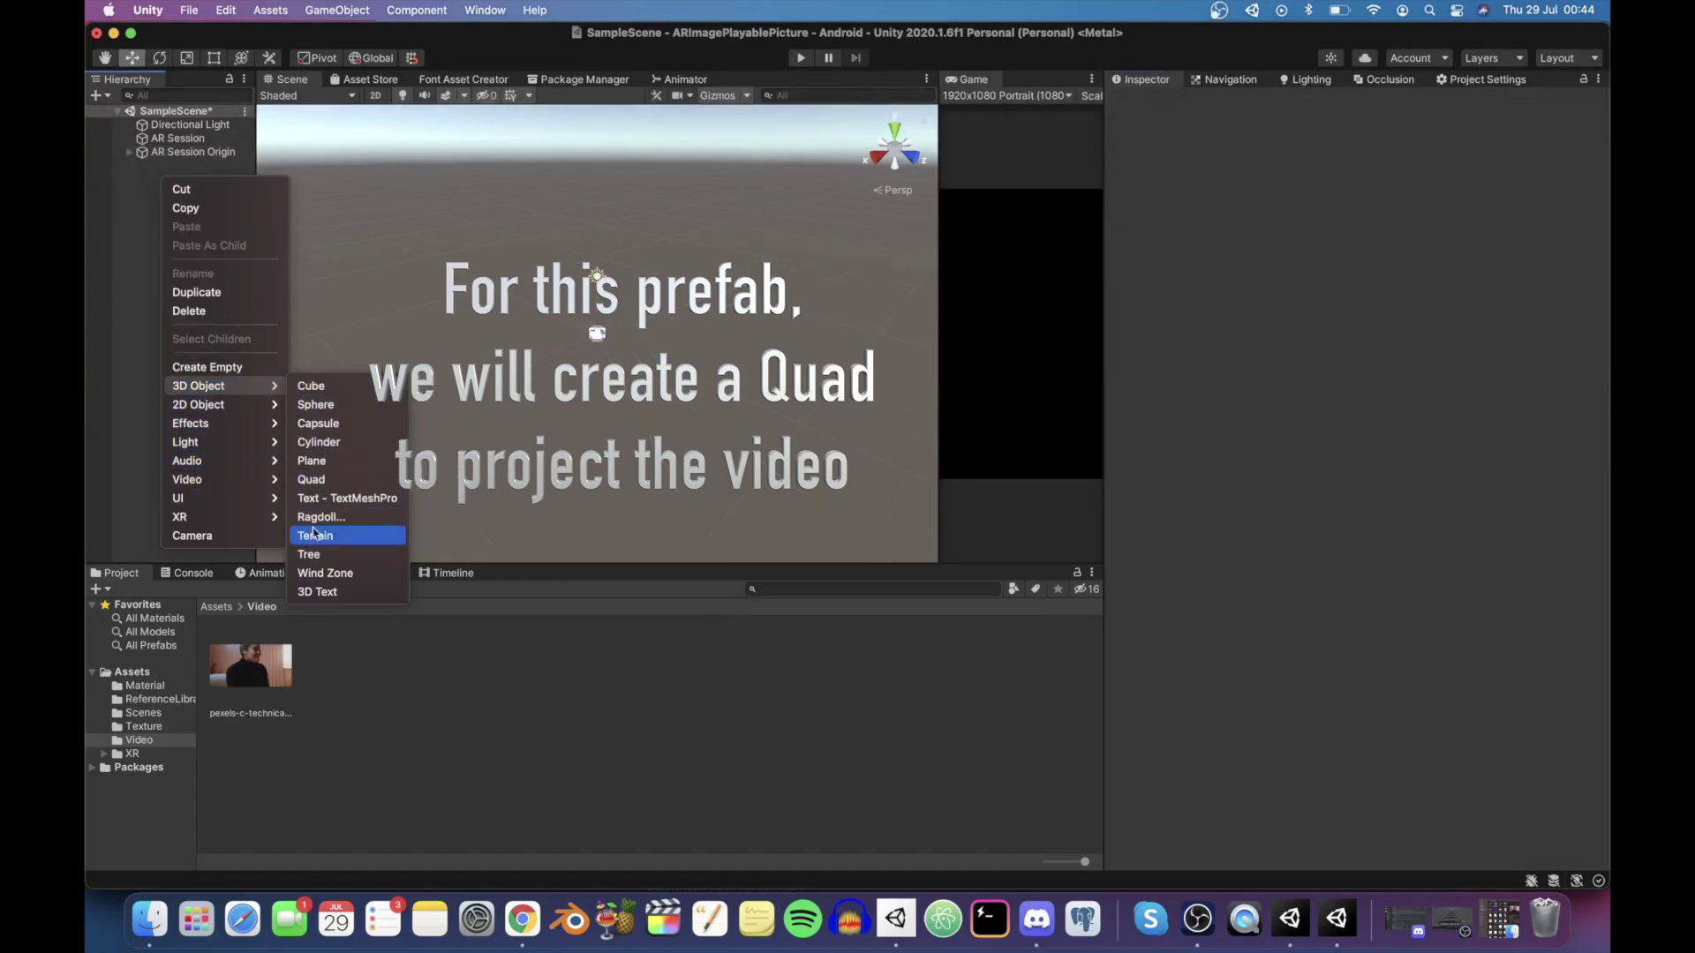
{"action": "left_click", "coordinate": [322, 481]}
{"action": "double_click", "coordinate": [187, 167]}
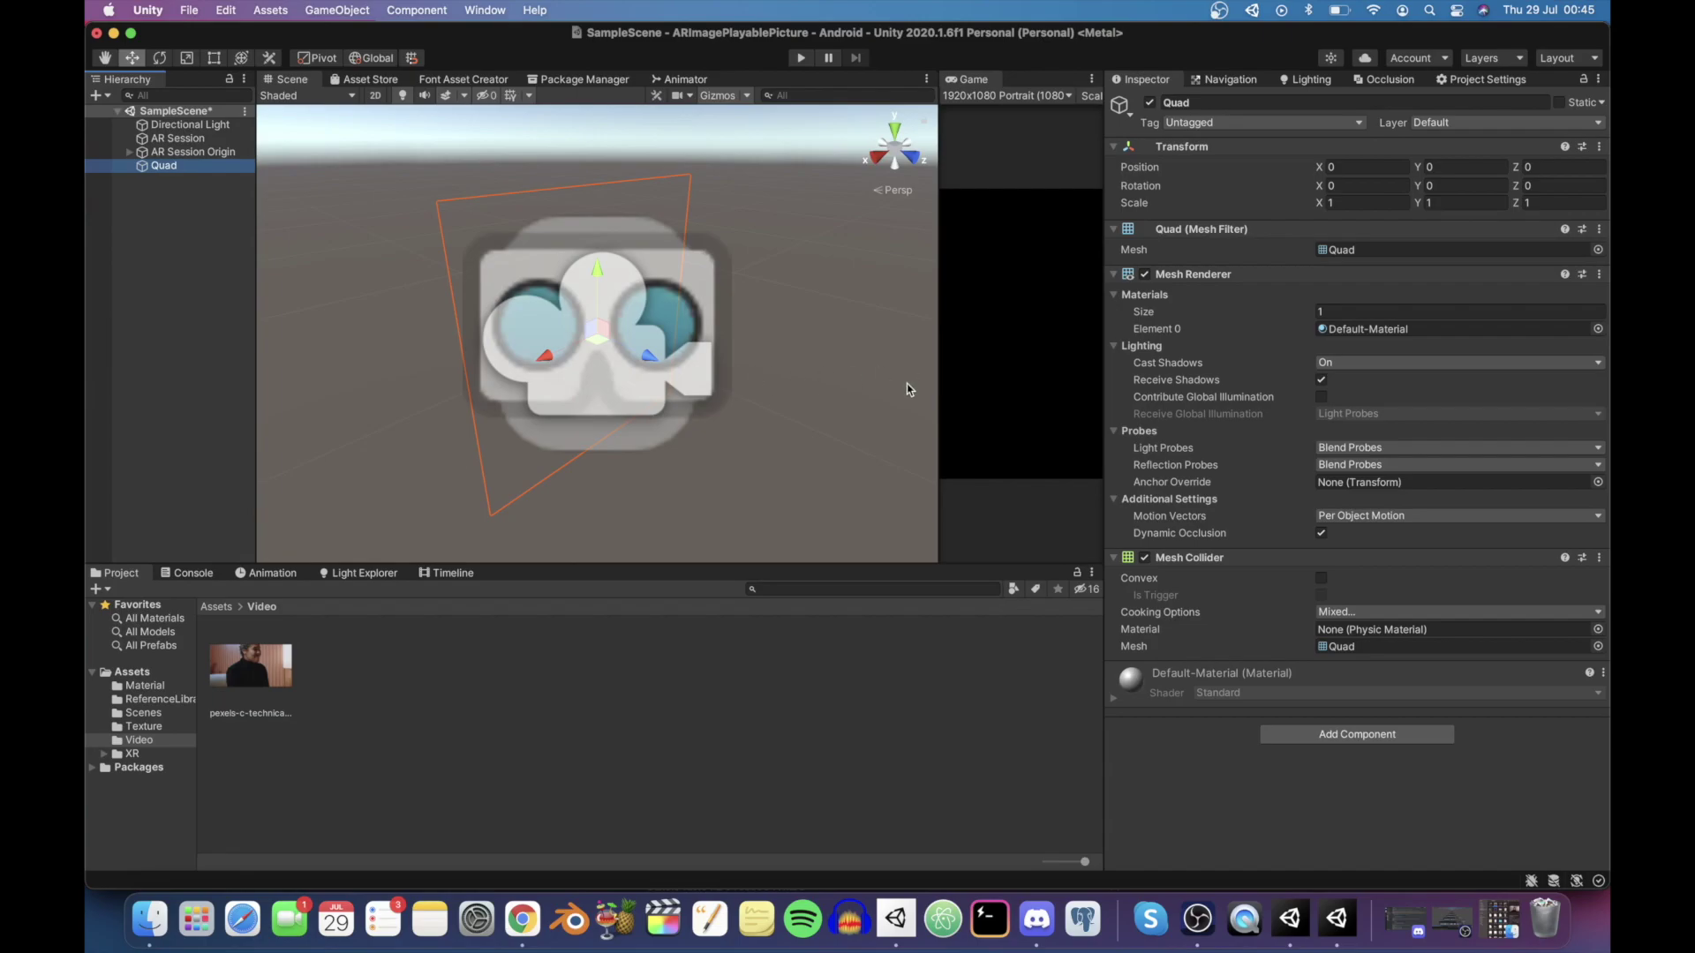
{"action": "scroll", "coordinate": [653, 419], "scroll_direction": "down", "scroll_amount": 3}
{"action": "scroll", "coordinate": [650, 410], "scroll_direction": "down", "scroll_amount": 3}
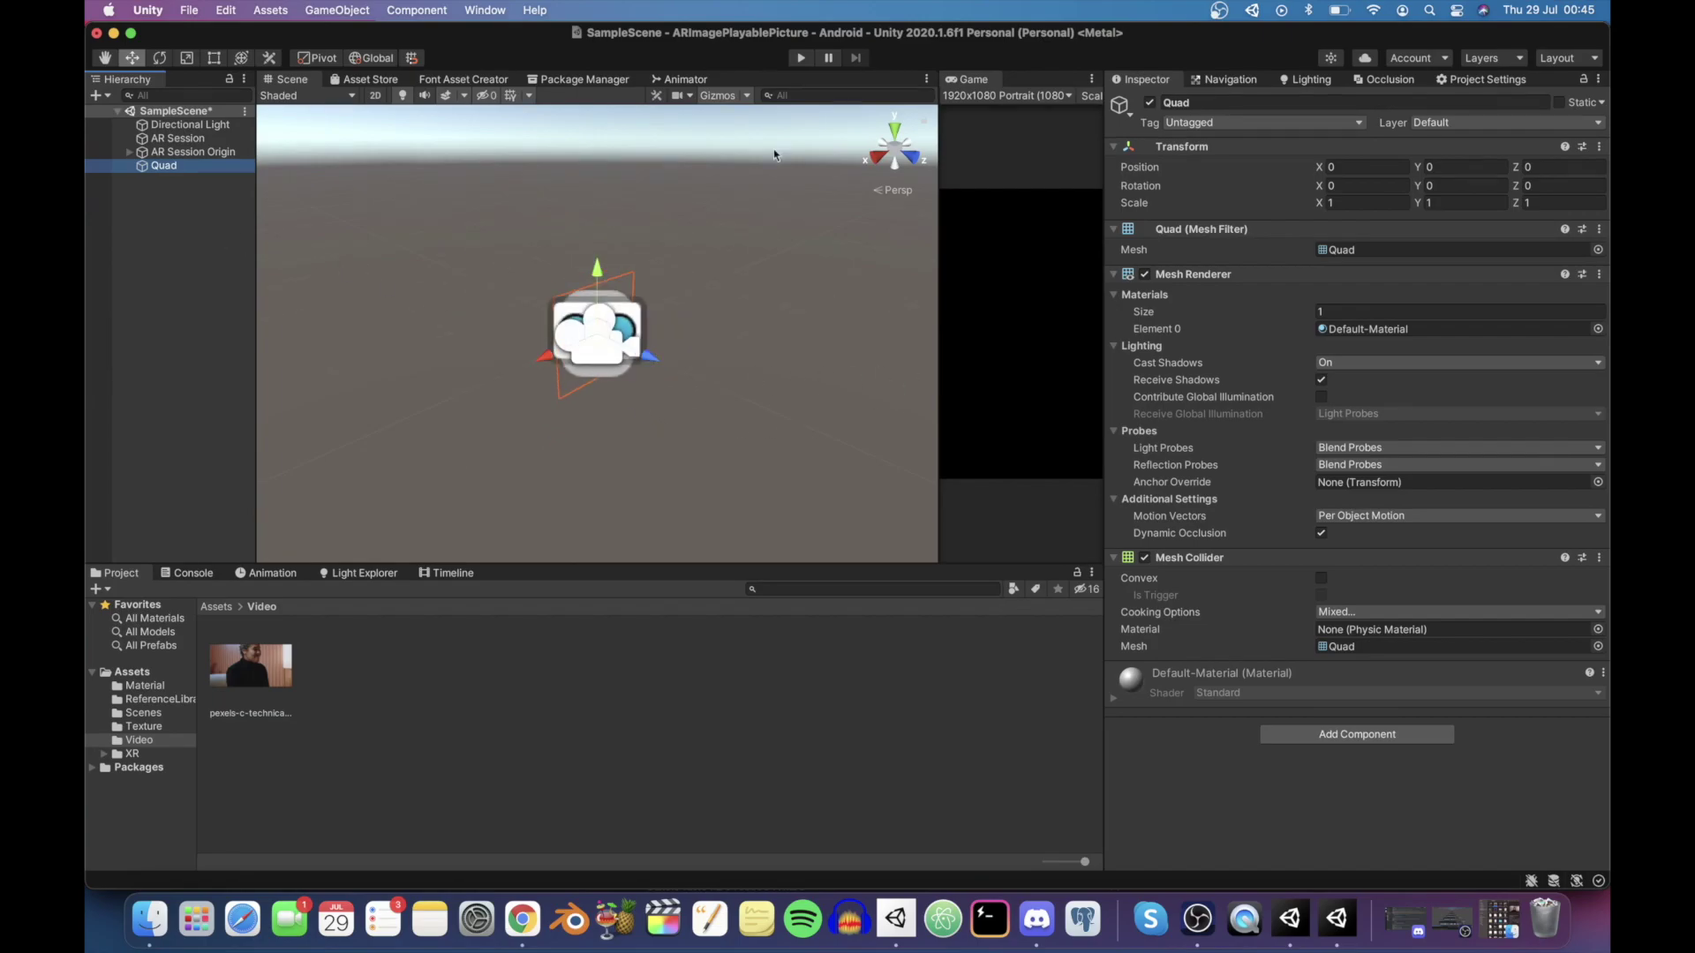
Lower the 3D Icons size in the Gizmos menu so the Quad is visible
{"action": "left_click", "coordinate": [748, 97]}
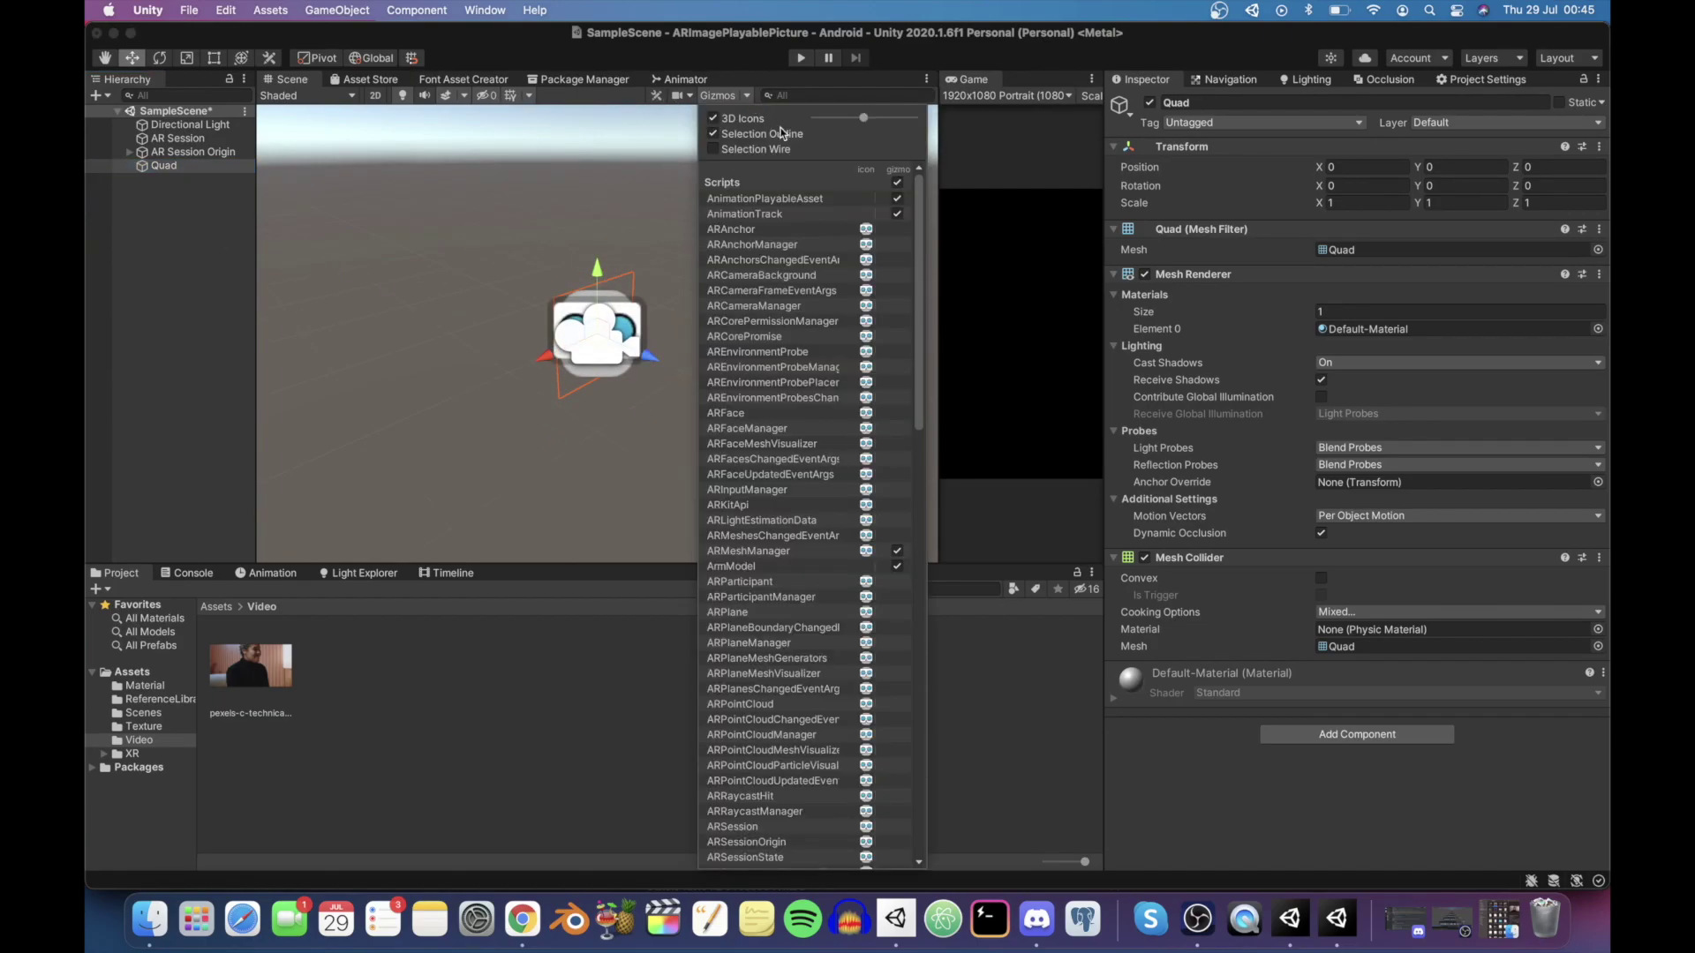
{"action": "left_click_drag", "start_coordinate": [861, 124], "coordinate": [844, 132]}
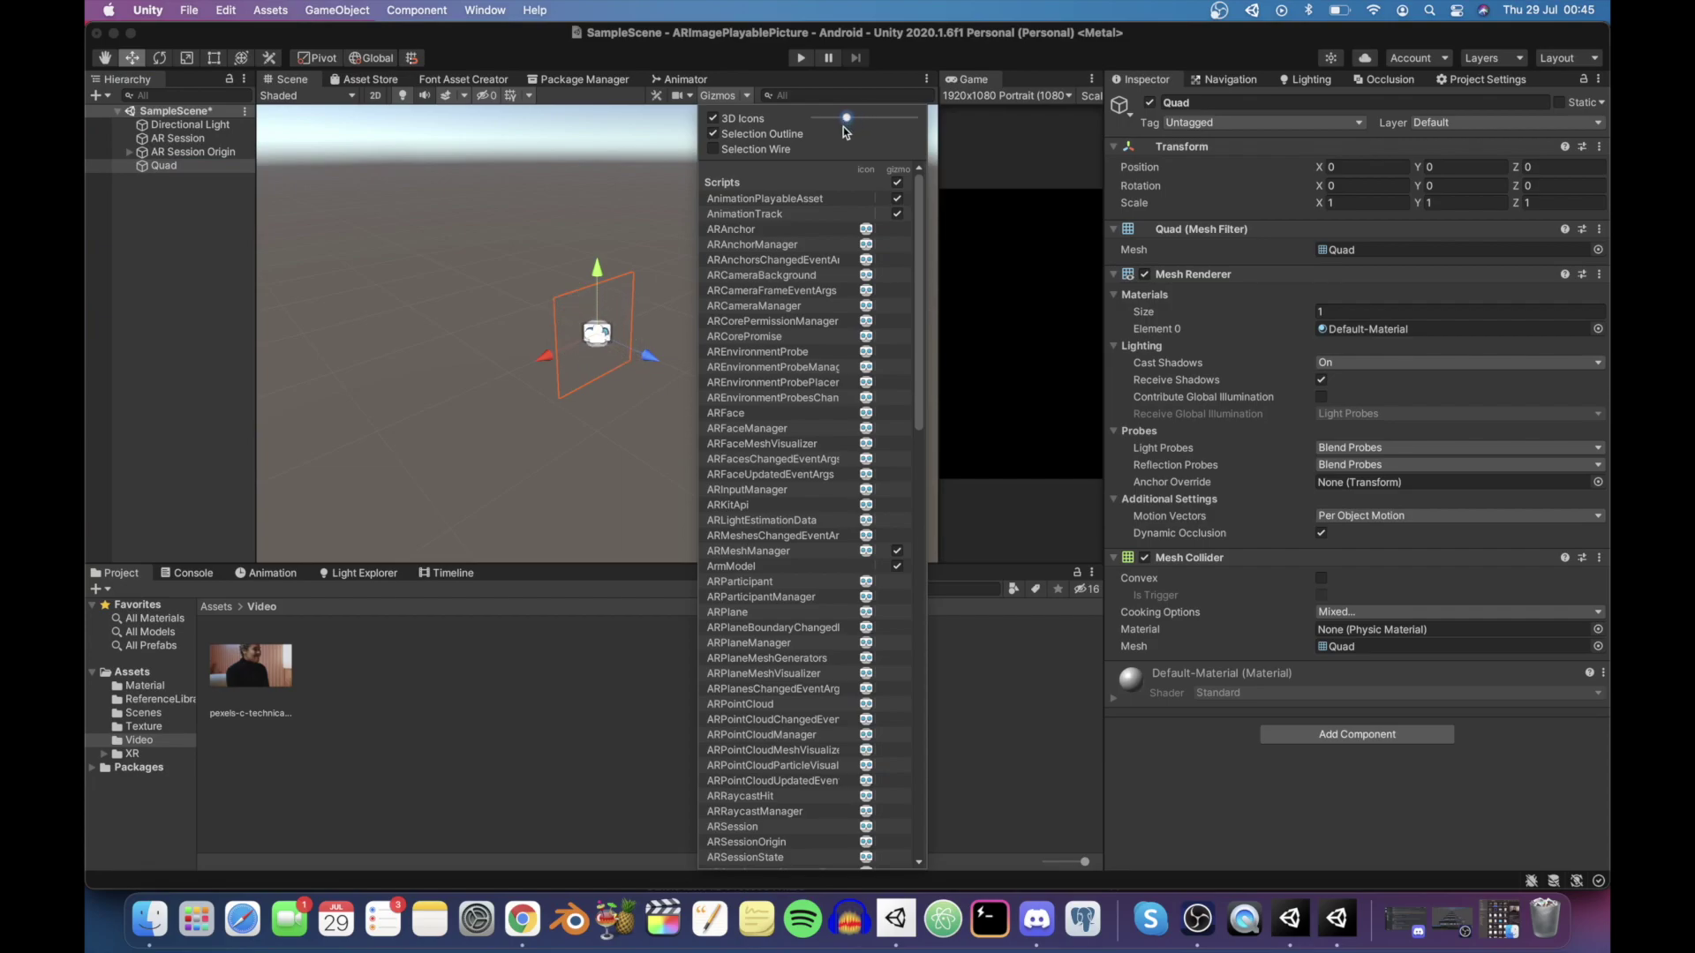
{"action": "left_click", "coordinate": [165, 245]}
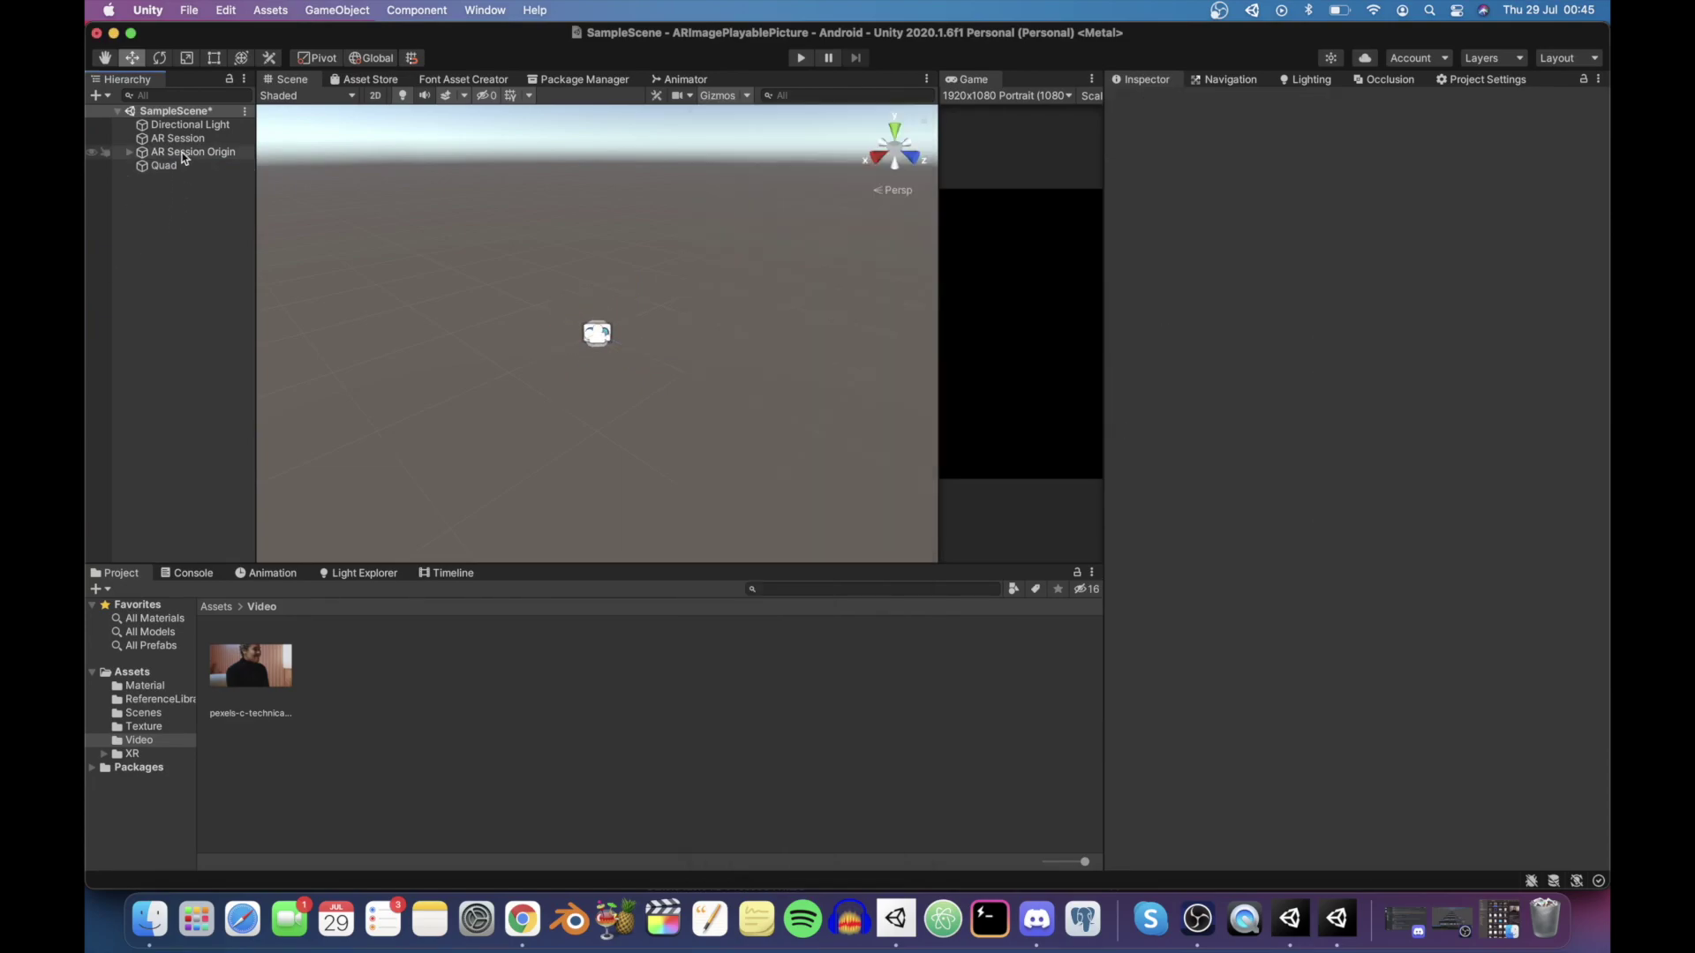
{"action": "left_click", "coordinate": [183, 165]}
{"action": "left_click", "coordinate": [217, 608]}
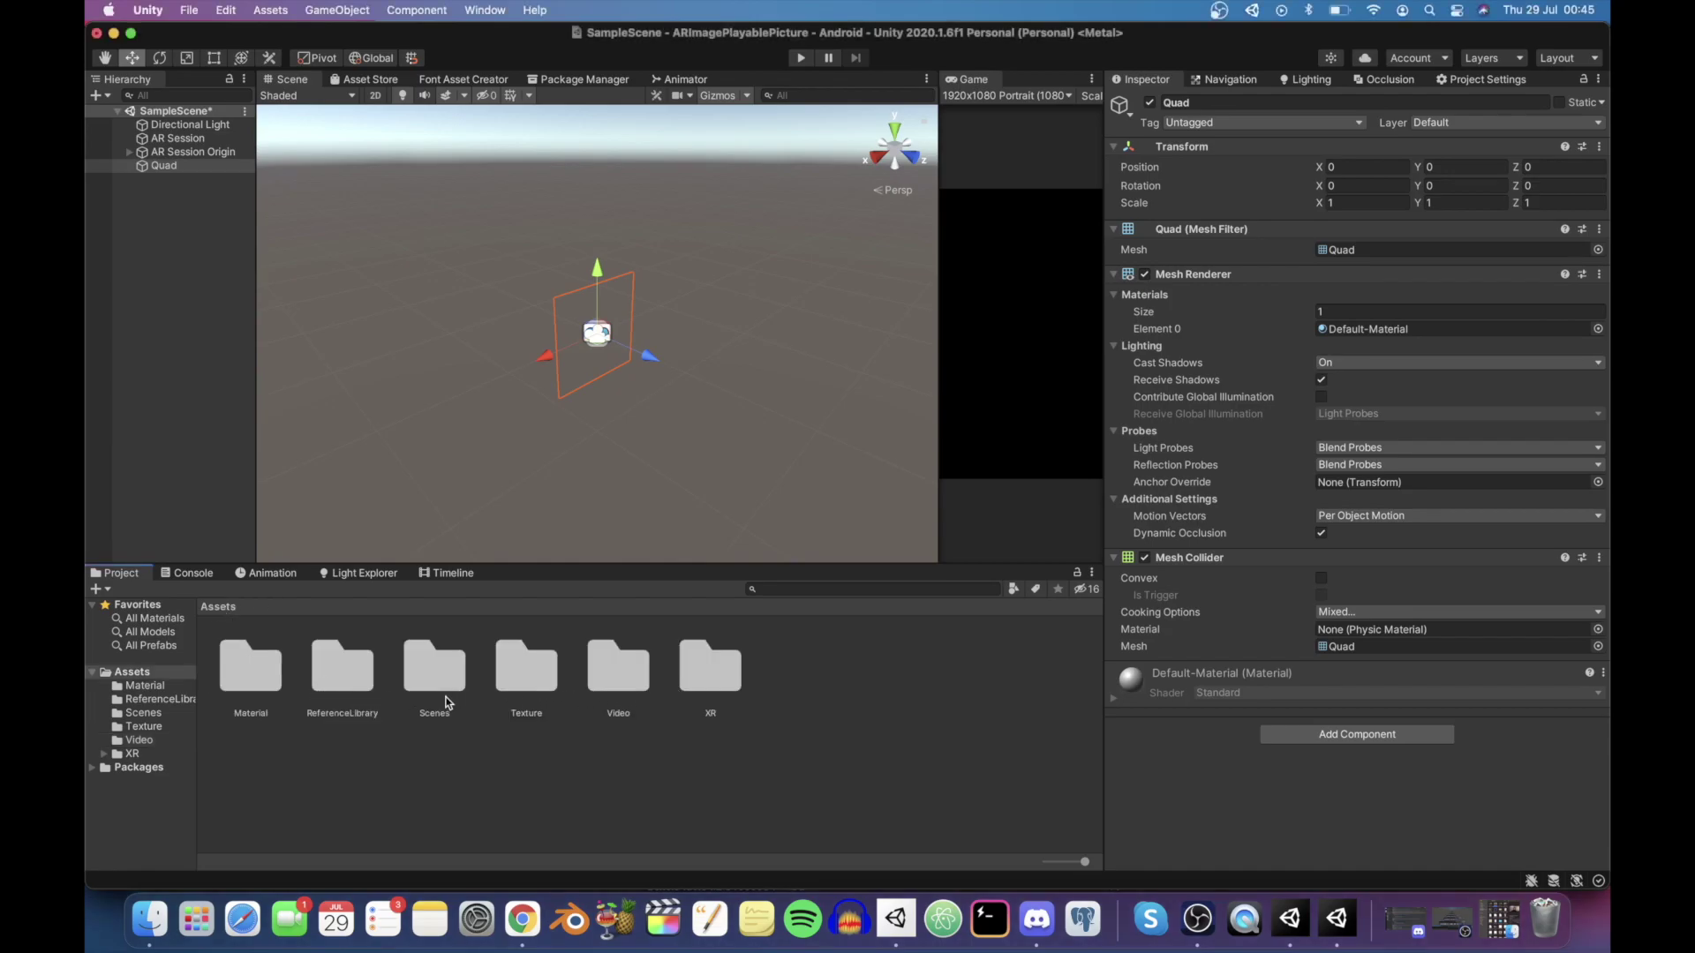
Check the screenshot texture and the reference image library's size in their folders
{"action": "left_click", "coordinate": [259, 695]}
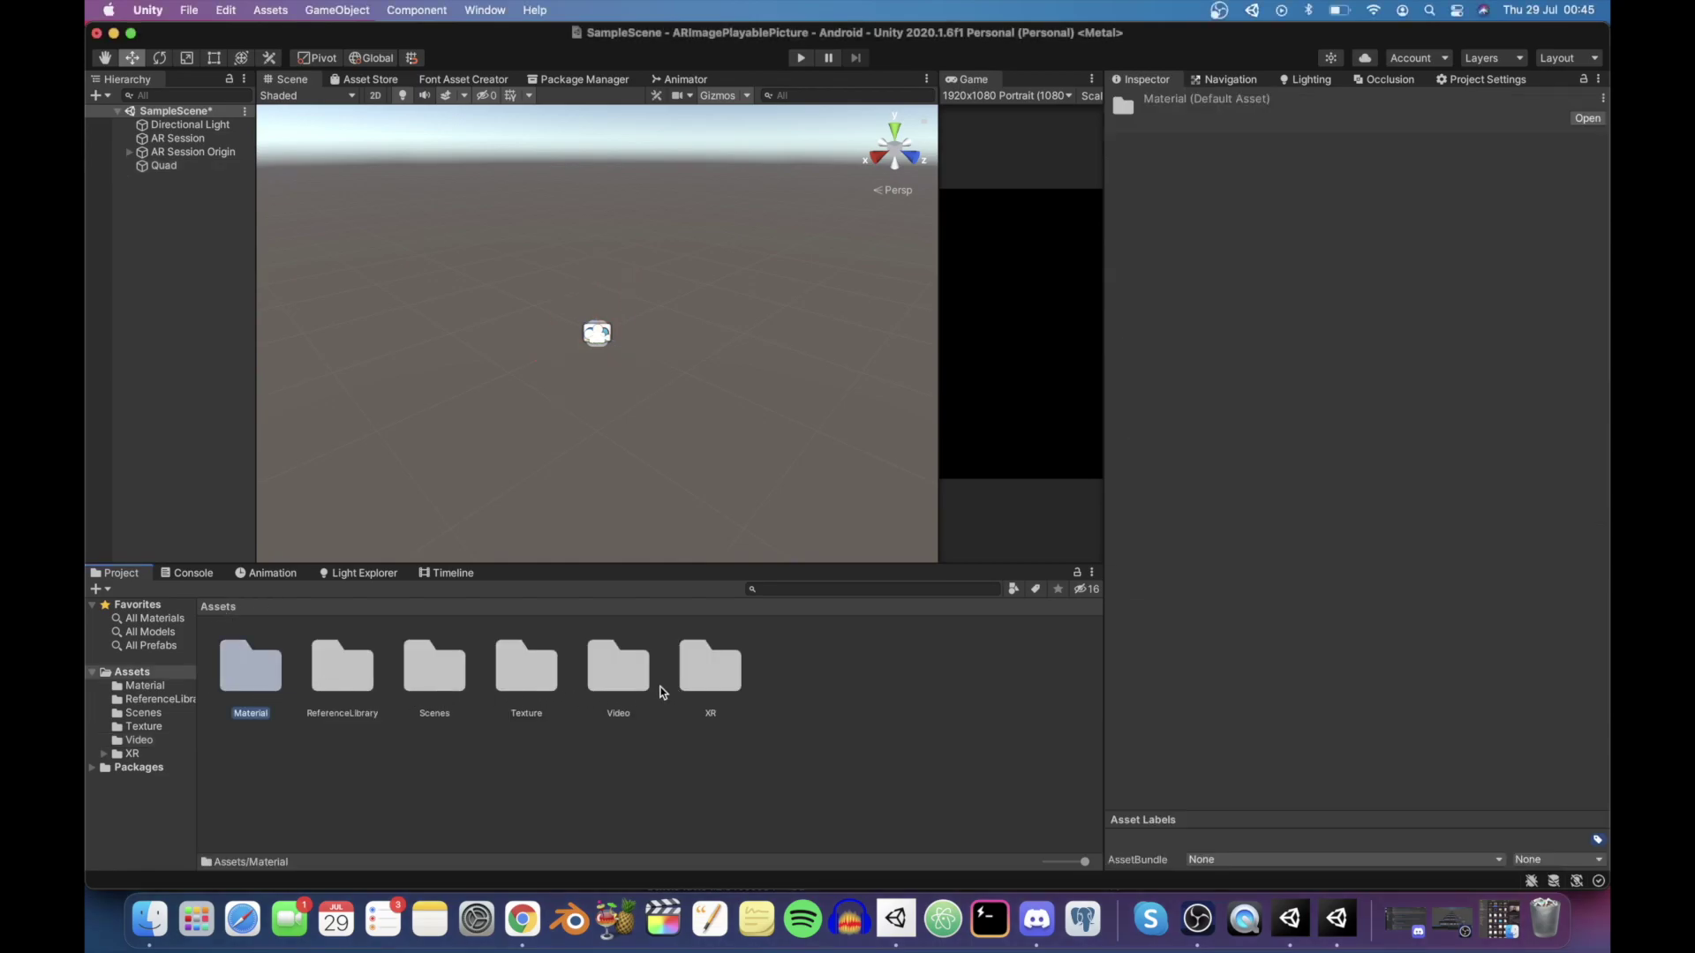
{"action": "double_click", "coordinate": [530, 671]}
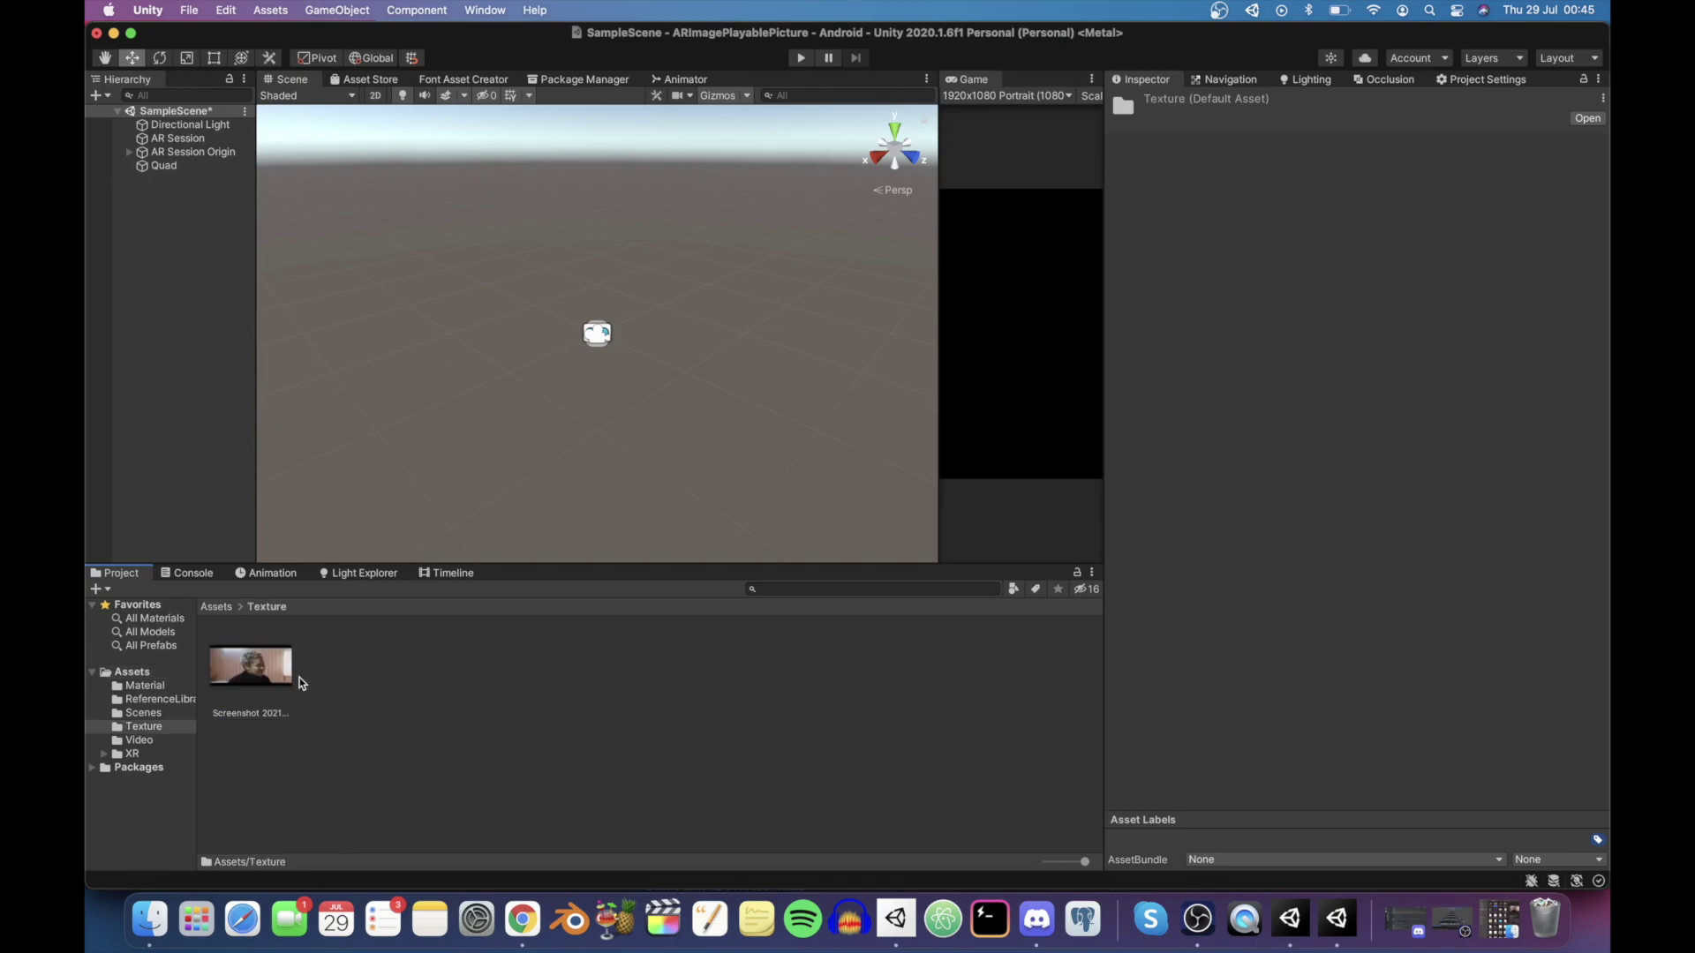
{"action": "left_click", "coordinate": [218, 607]}
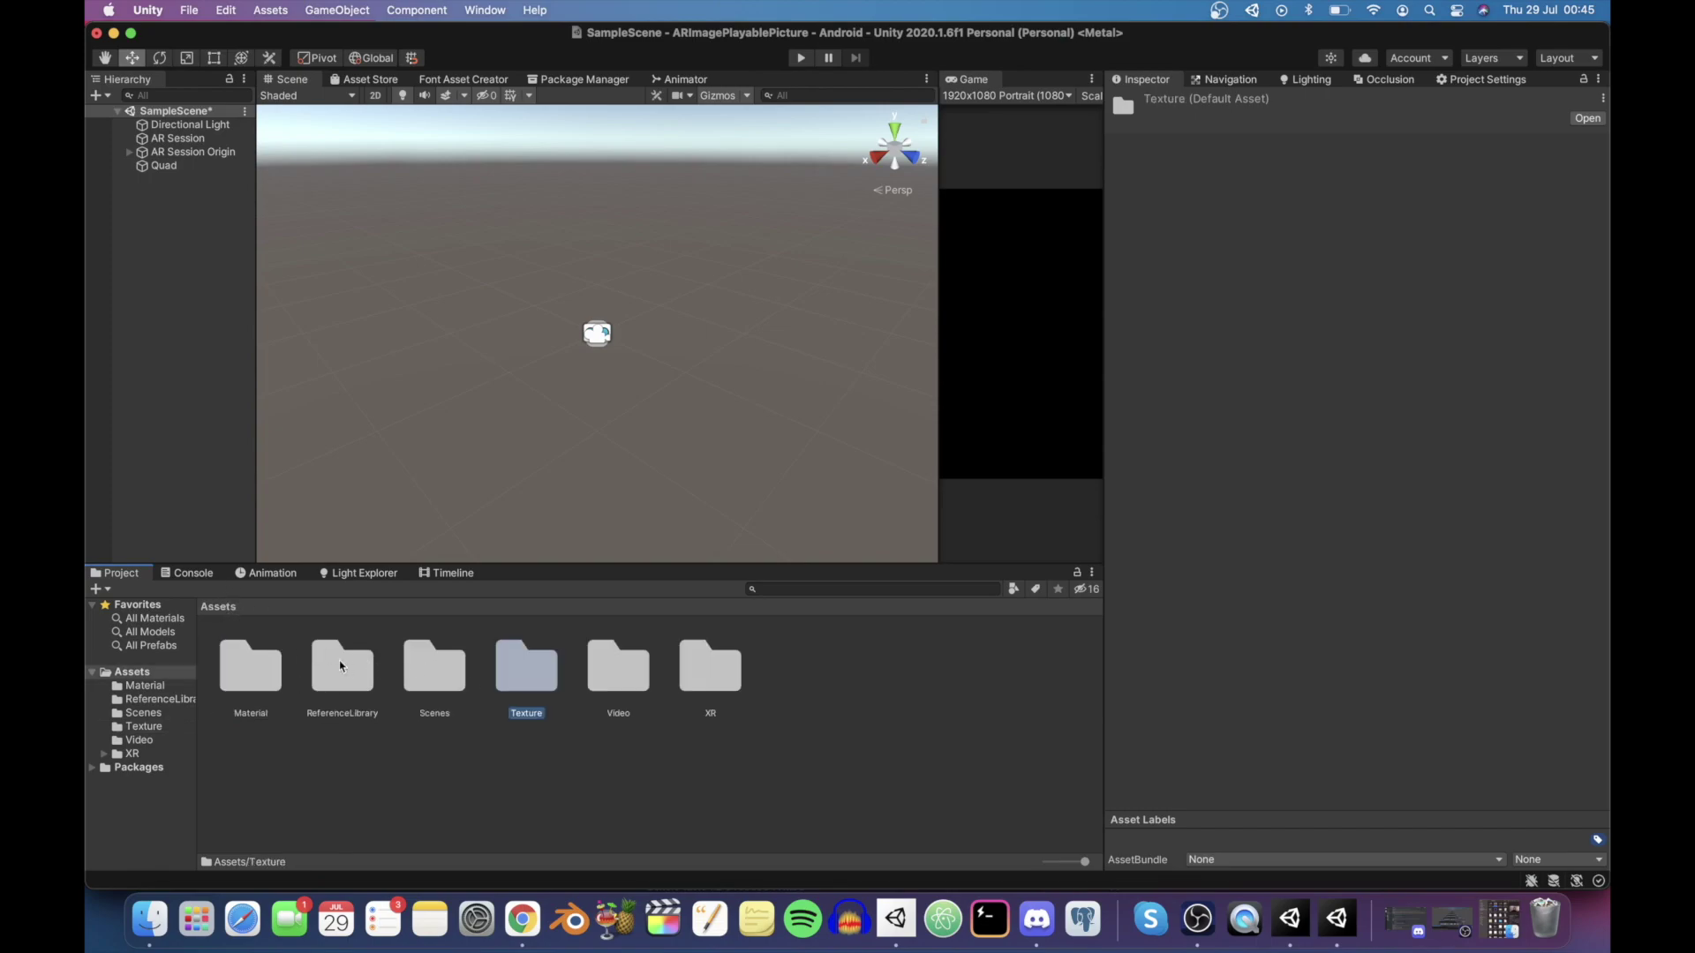
{"action": "double_click", "coordinate": [342, 667]}
{"action": "left_click", "coordinate": [251, 668]}
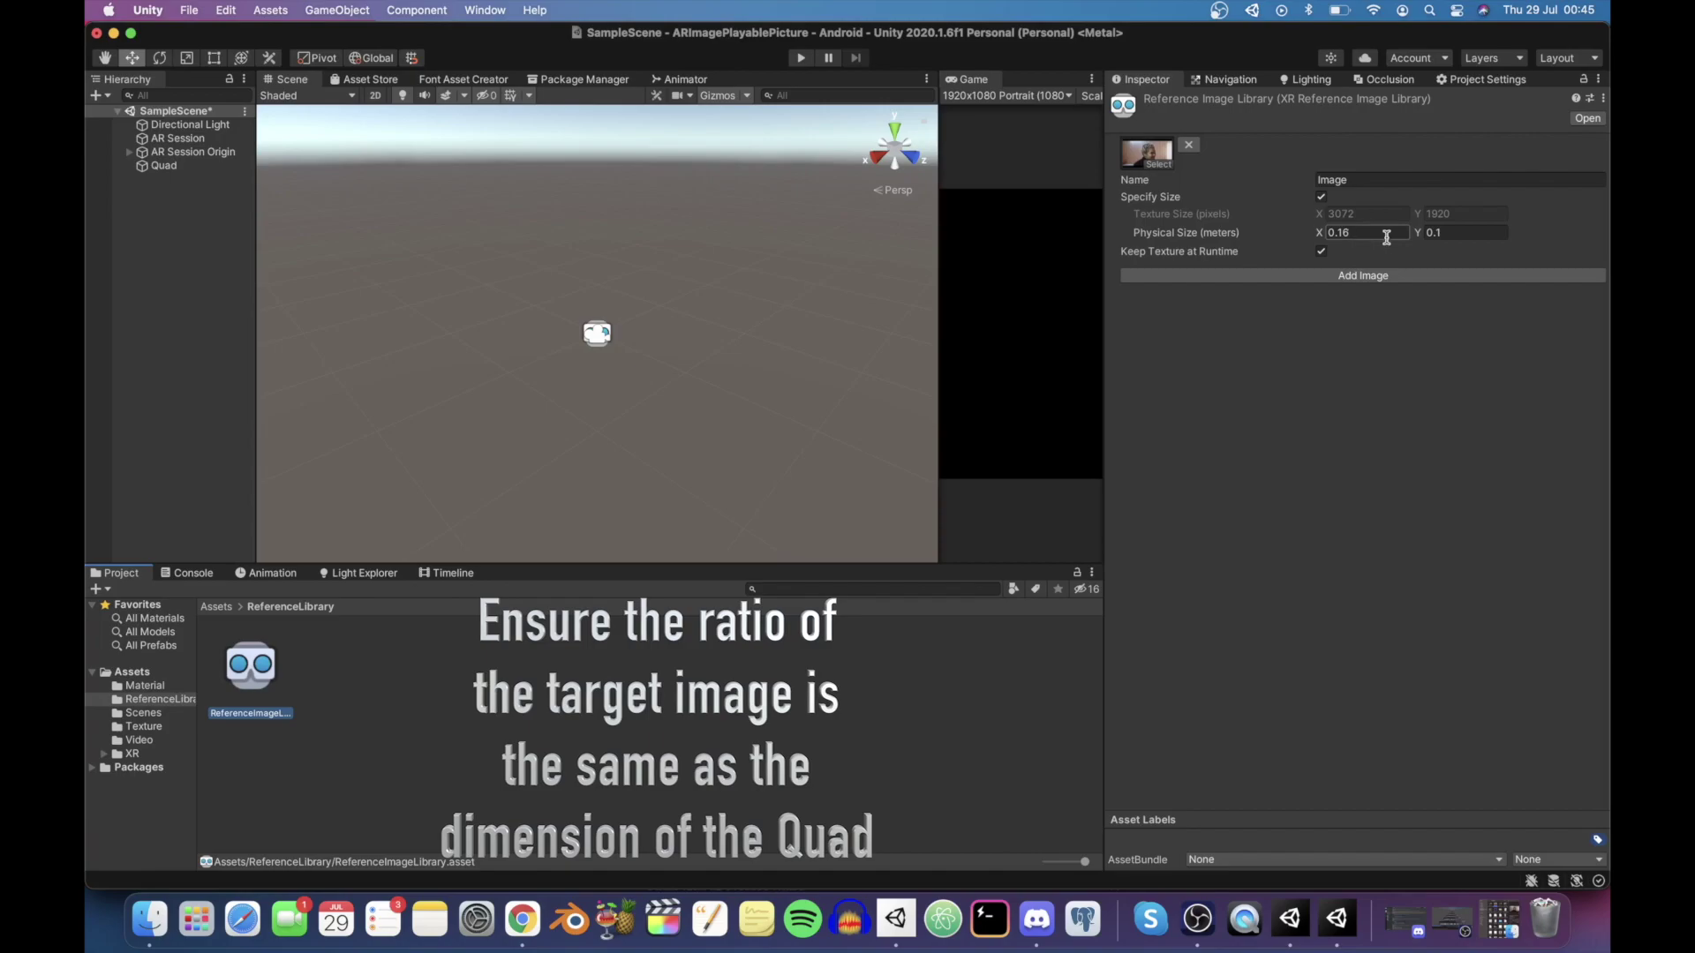
Scale the Quad to X 0.16 and Y 0.1 to match the image ratio
{"action": "left_click", "coordinate": [164, 166]}
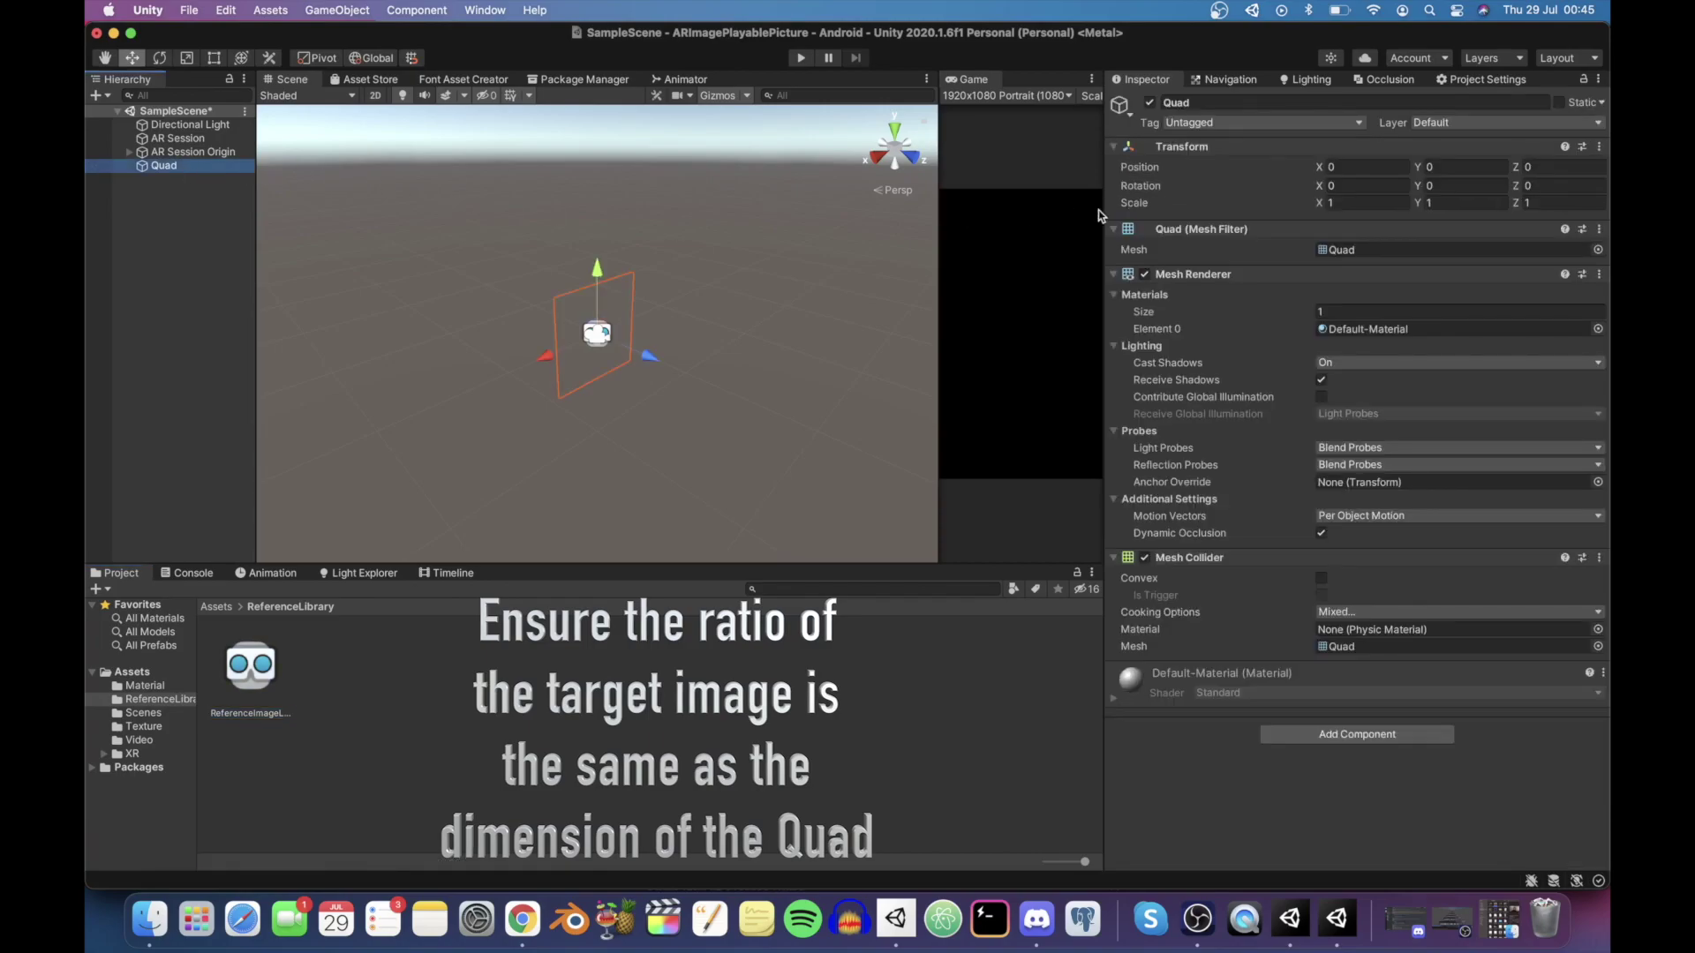
{"action": "left_click", "coordinate": [1359, 204]}
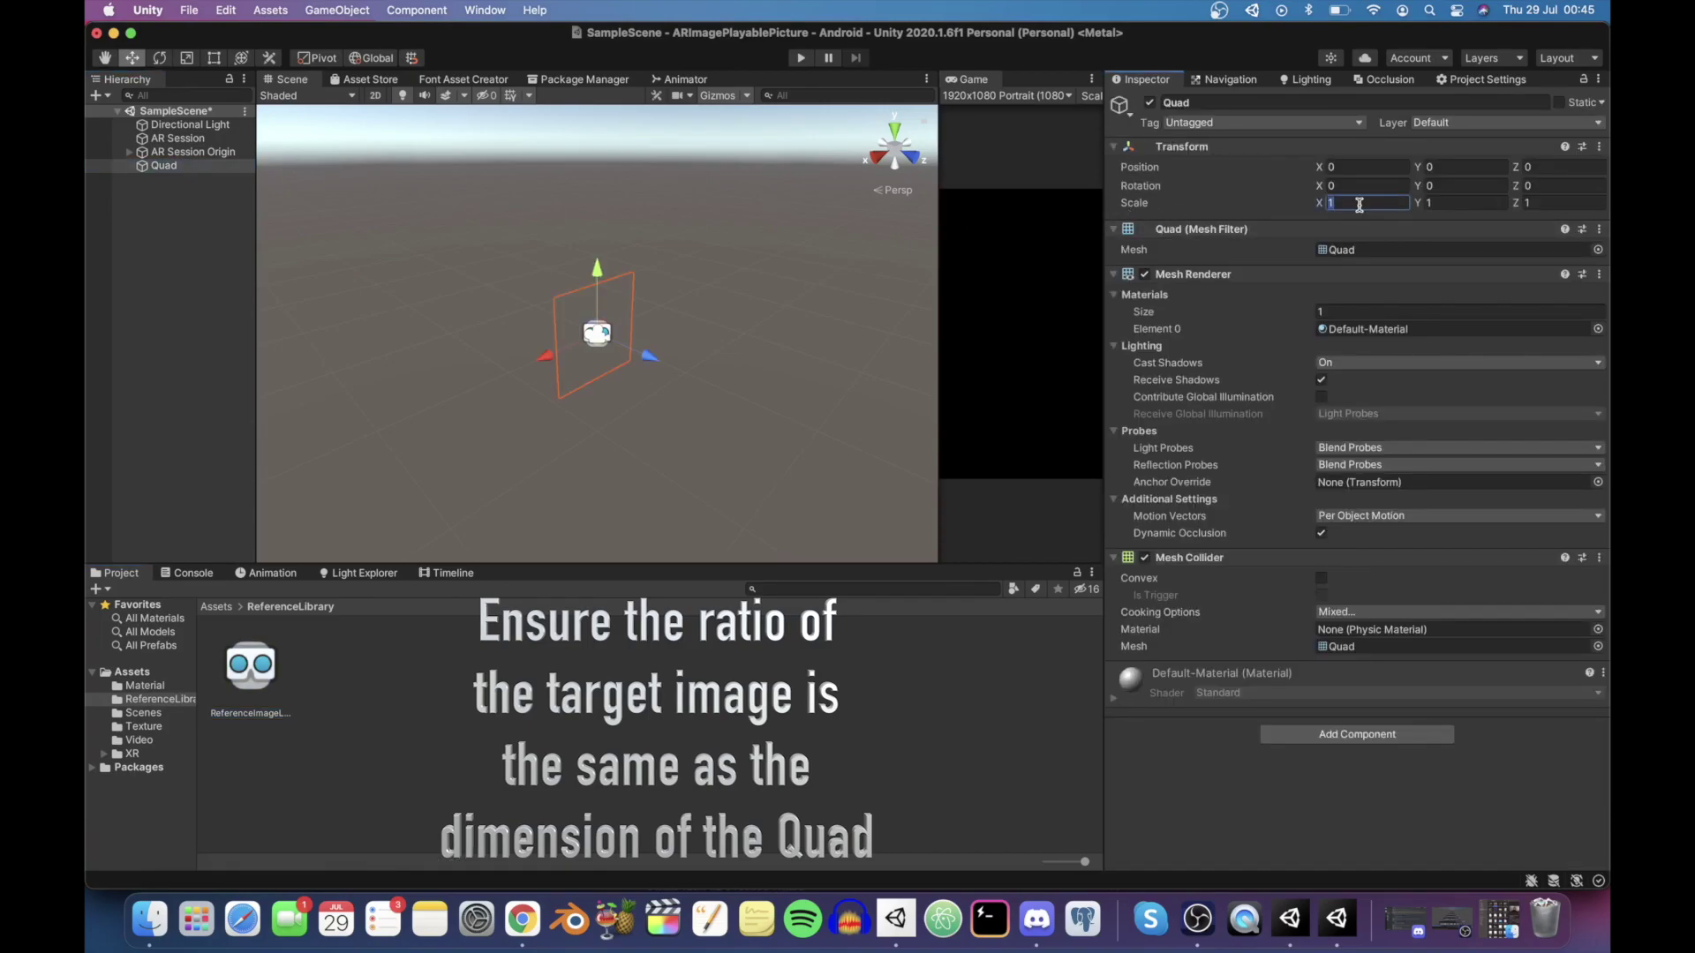
{"action": "type", "text": "0.16"}
{"action": "left_click", "coordinate": [1439, 205]}
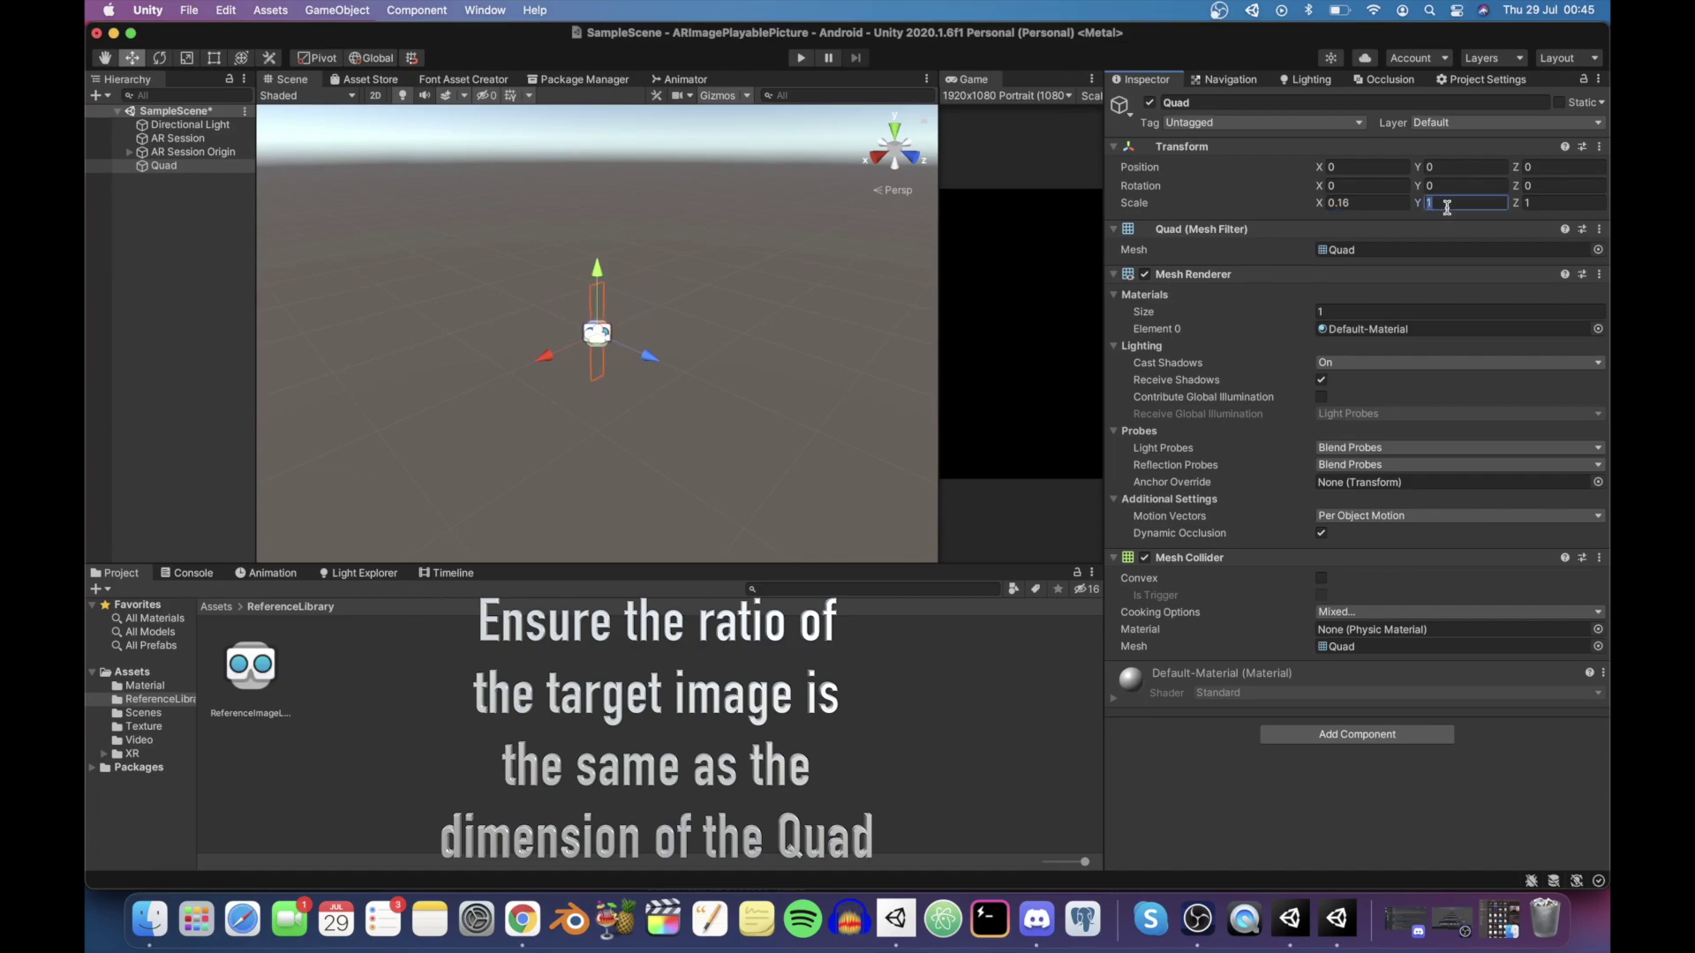
{"action": "type", "text": "0."}
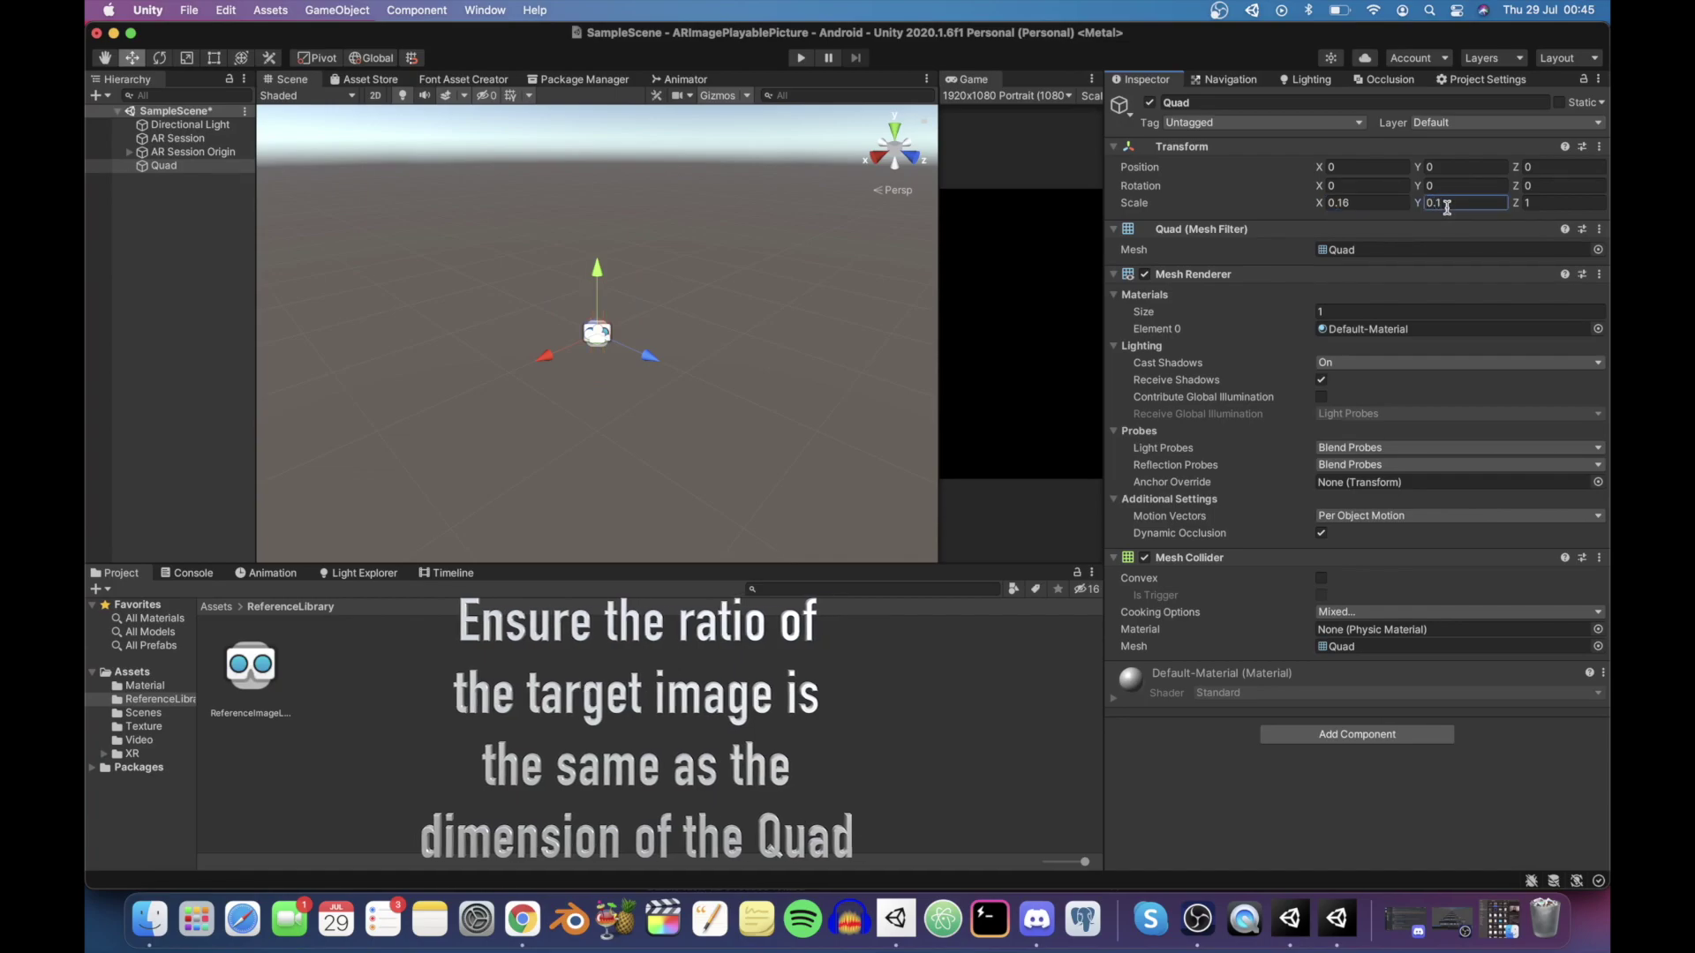
Frame the resized Quad and shrink the 3D Icons slider further in Gizmos
{"action": "double_click", "coordinate": [171, 169]}
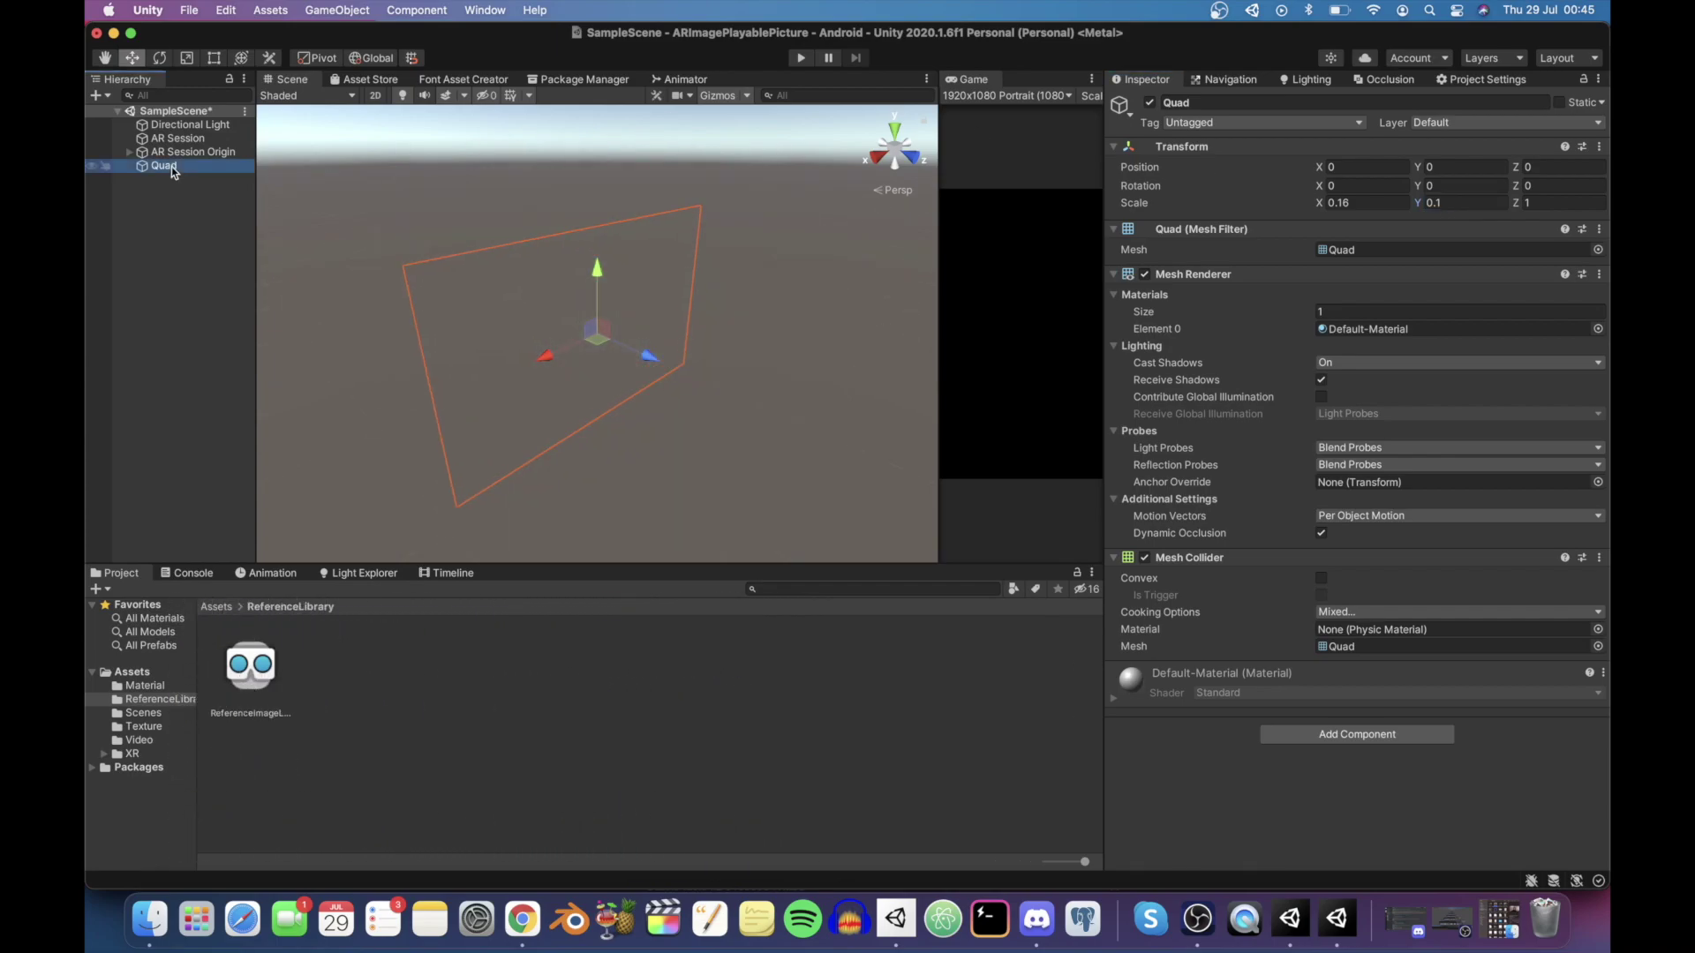
{"action": "scroll", "coordinate": [747, 316], "scroll_direction": "down", "scroll_amount": 3}
{"action": "scroll", "coordinate": [747, 316], "scroll_direction": "up", "scroll_amount": 3}
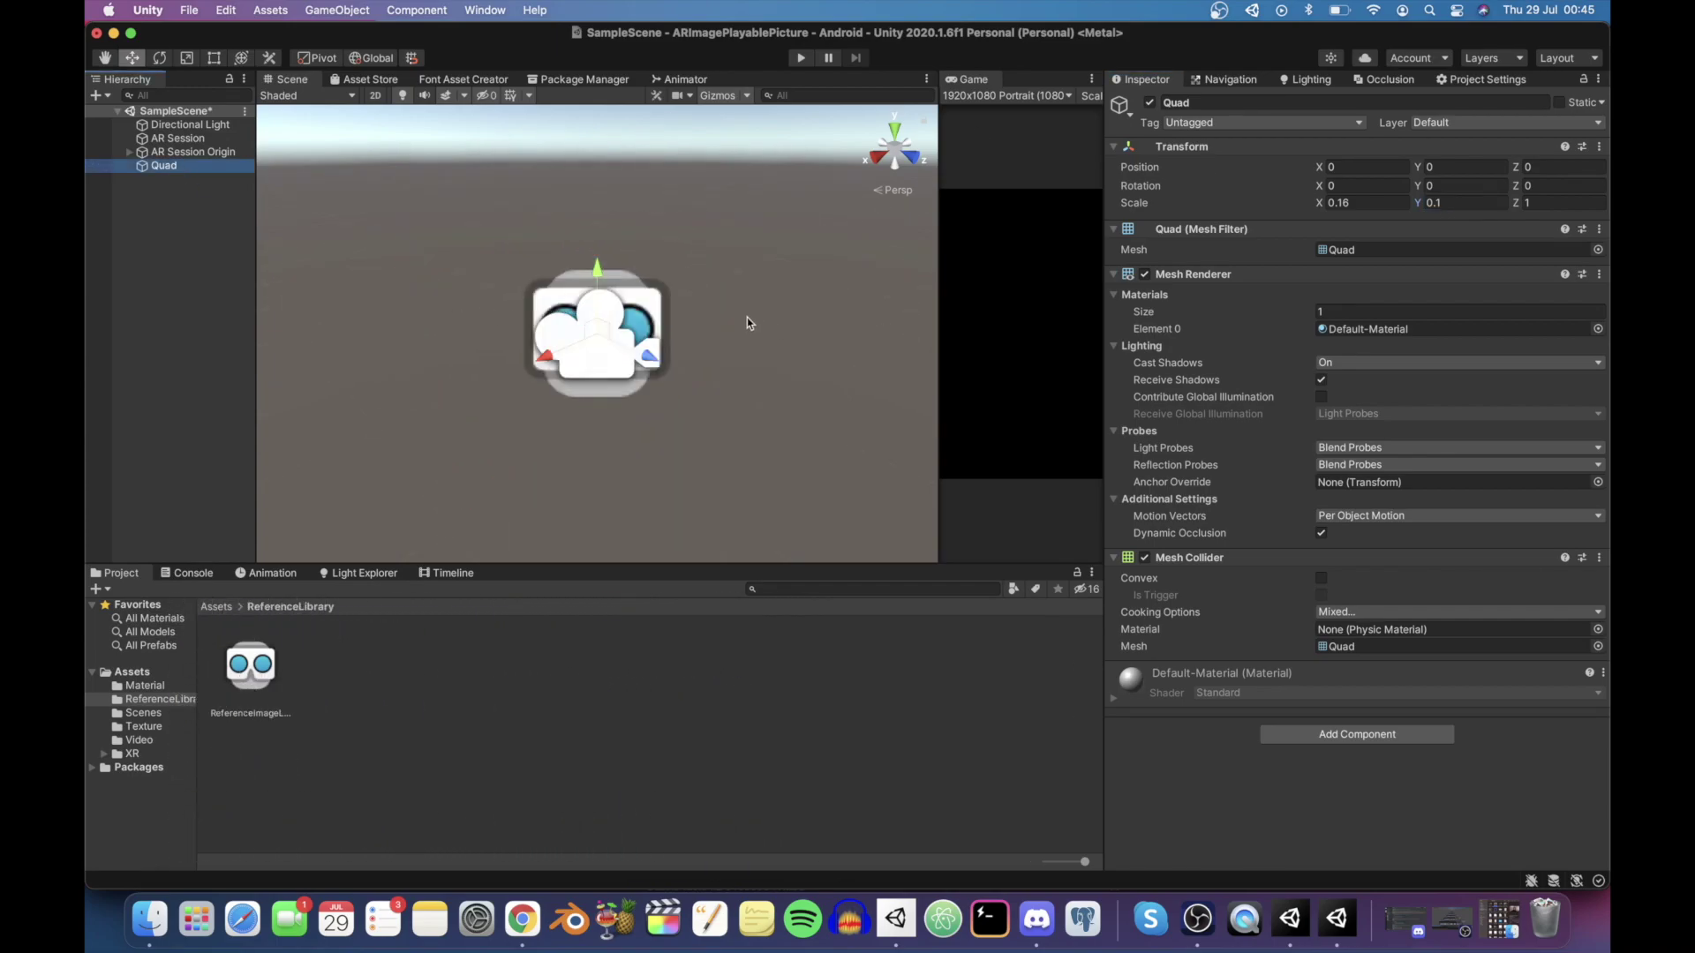
{"action": "scroll", "coordinate": [747, 316], "scroll_direction": "up", "scroll_amount": 3}
{"action": "scroll", "coordinate": [747, 316], "scroll_direction": "up", "scroll_amount": 3}
{"action": "scroll", "coordinate": [745, 316], "scroll_direction": "down", "scroll_amount": 3}
{"action": "scroll", "coordinate": [745, 316], "scroll_direction": "up", "scroll_amount": 3}
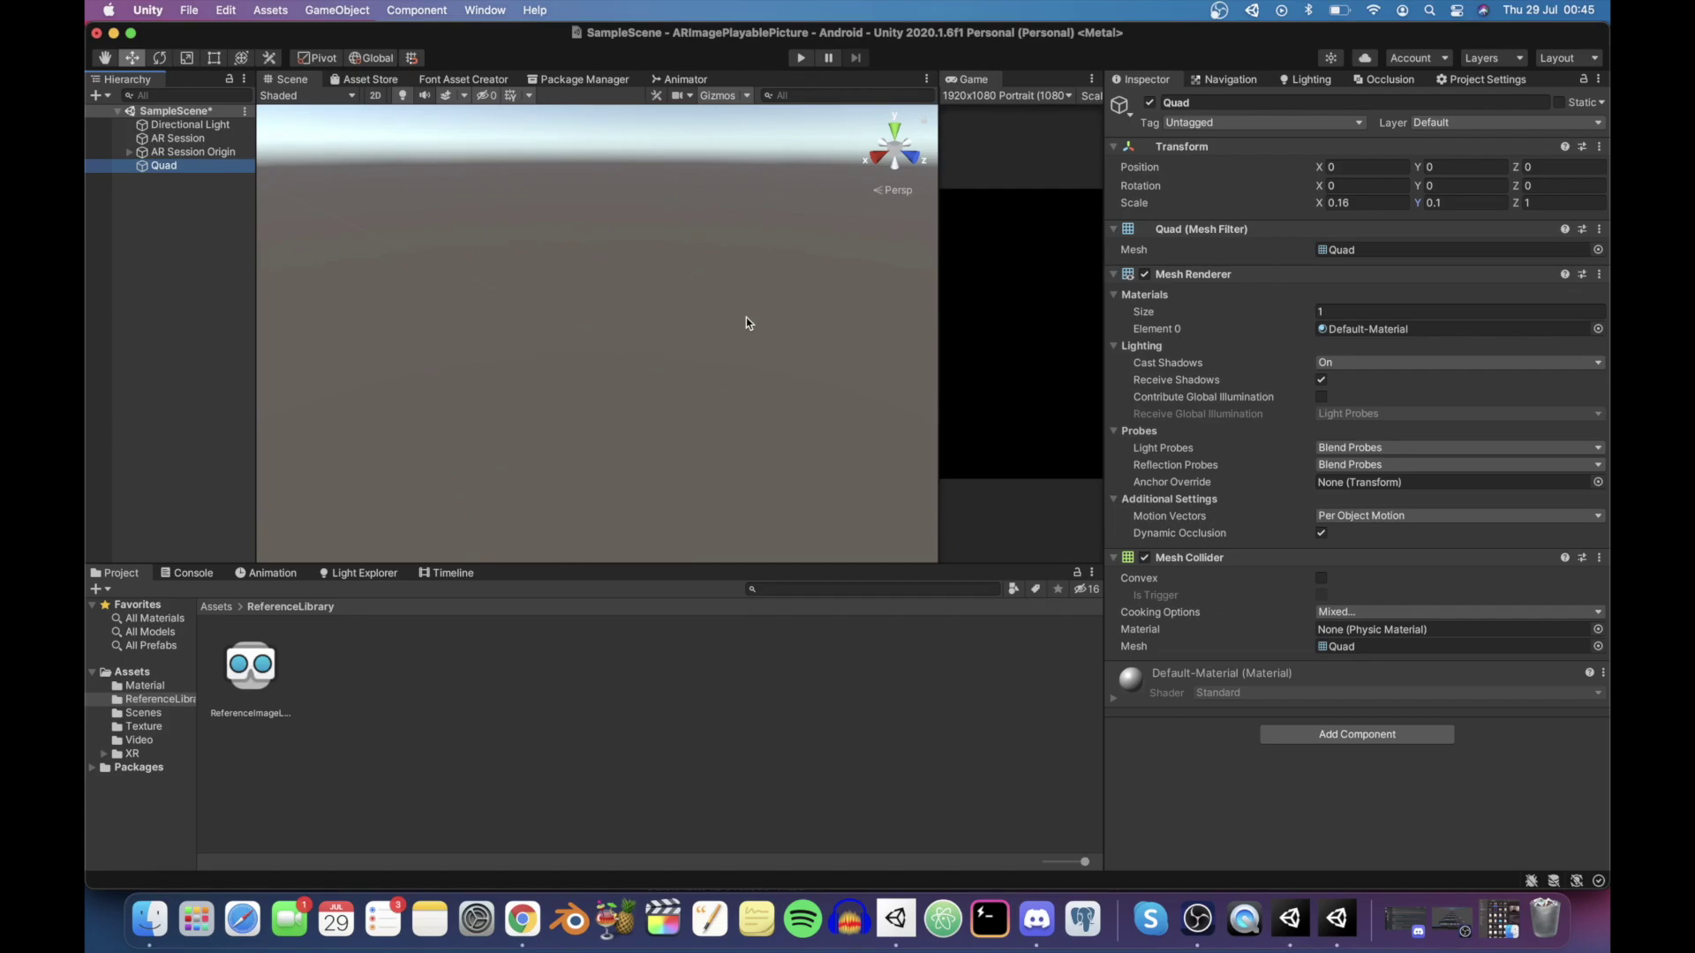
{"action": "scroll", "coordinate": [745, 316], "scroll_direction": "down", "scroll_amount": 2}
{"action": "left_click", "coordinate": [747, 96]}
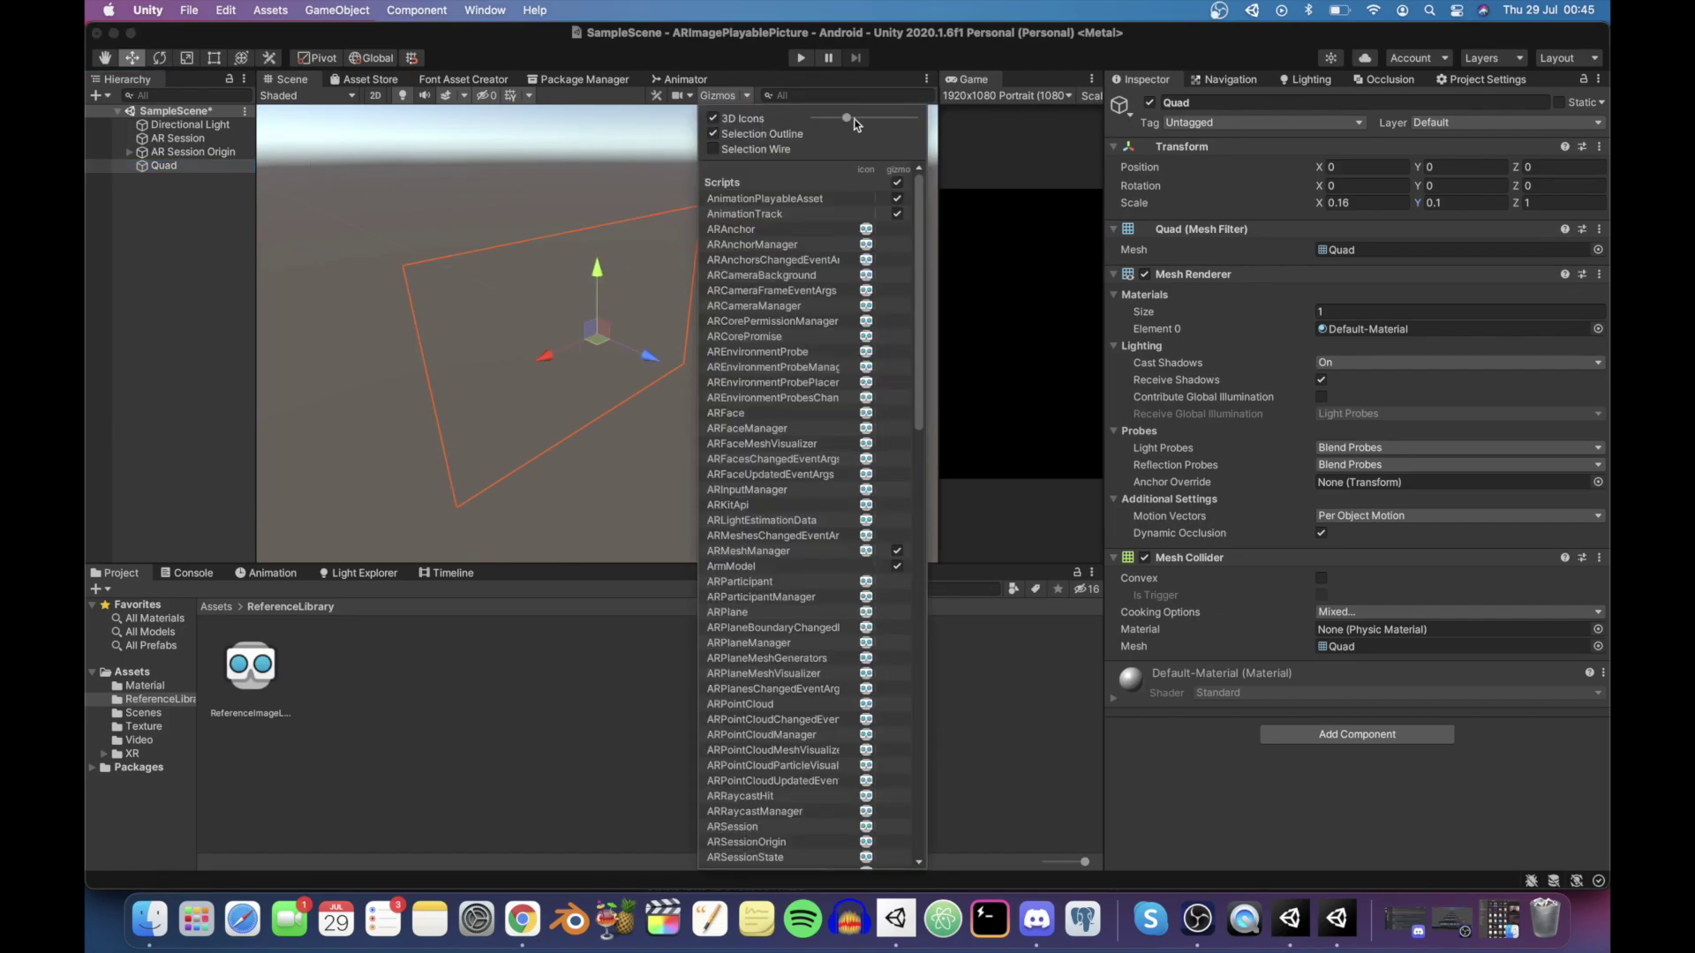
{"action": "left_click_drag", "start_coordinate": [851, 118], "coordinate": [817, 124]}
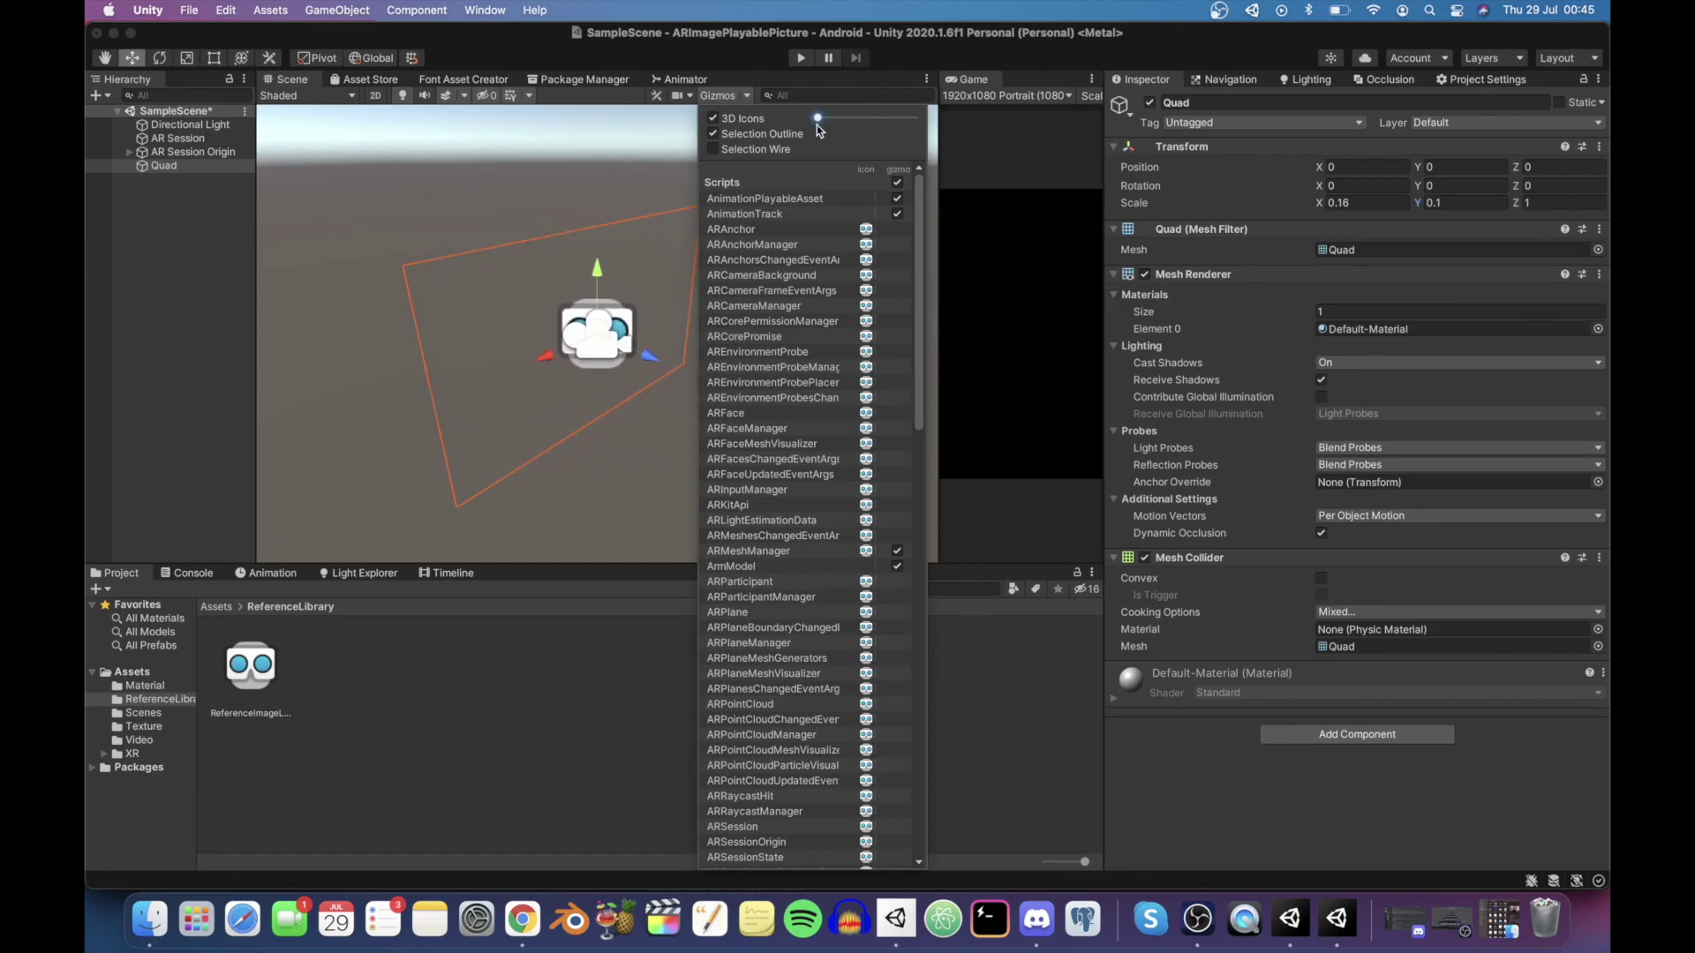
Rotate the Quad 90° on X so it lies flat
{"action": "left_click", "coordinate": [181, 269]}
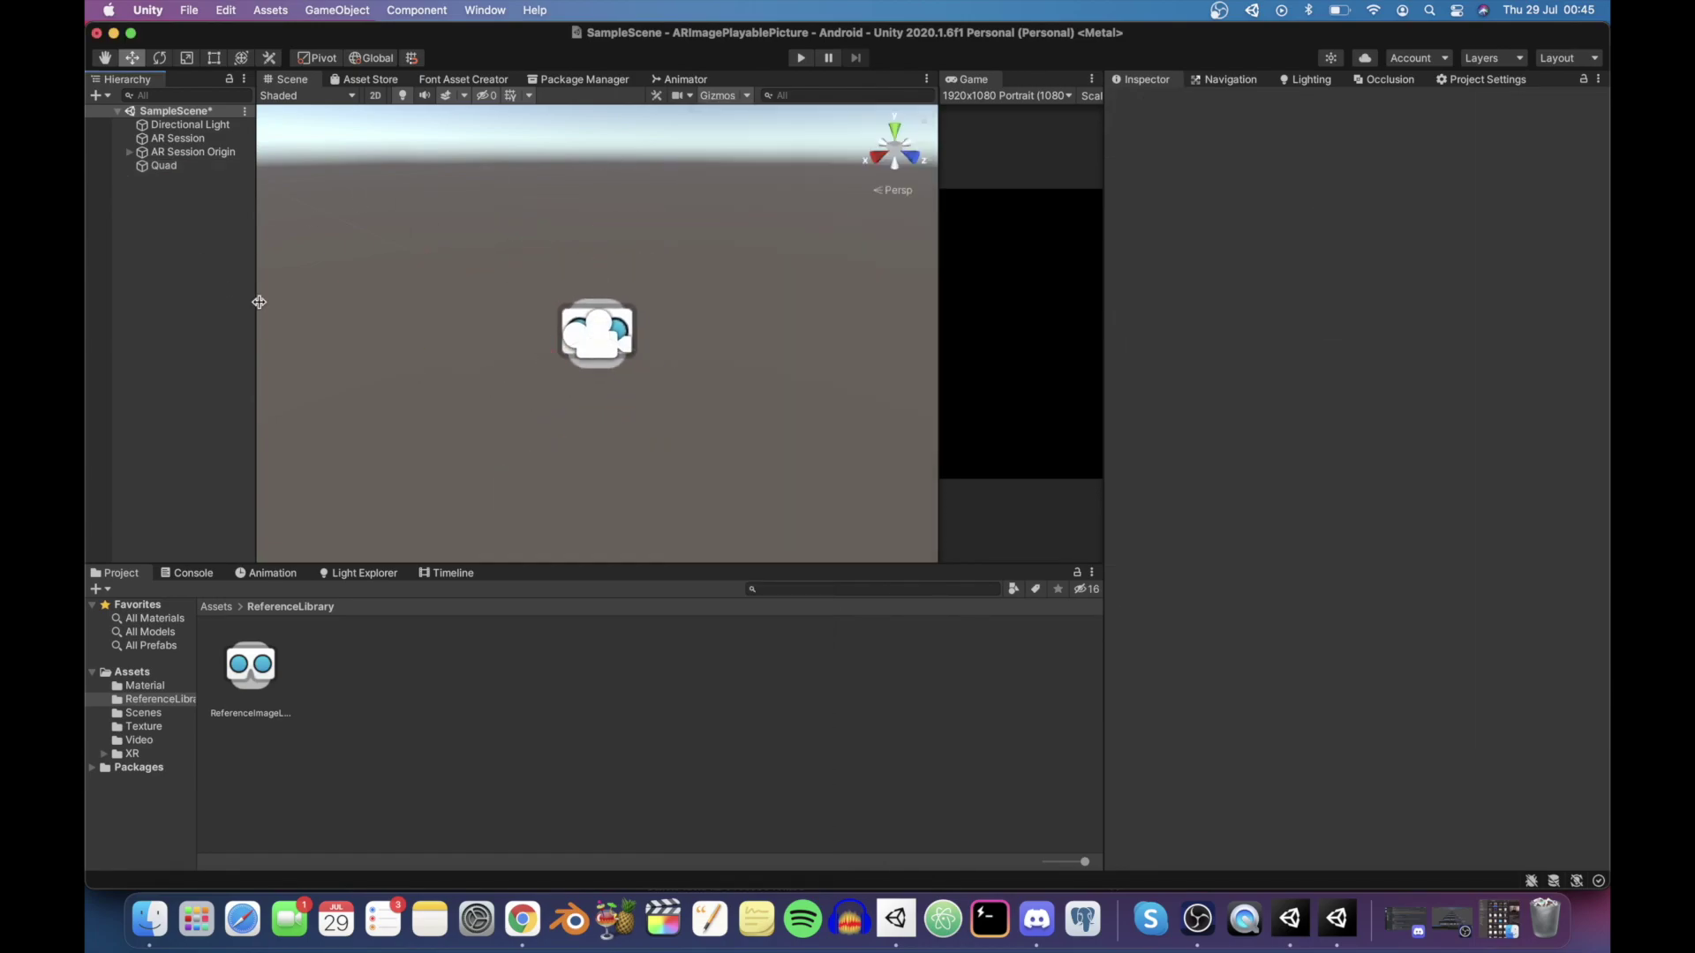
{"action": "left_click", "coordinate": [163, 166]}
{"action": "left_click", "coordinate": [1379, 185]}
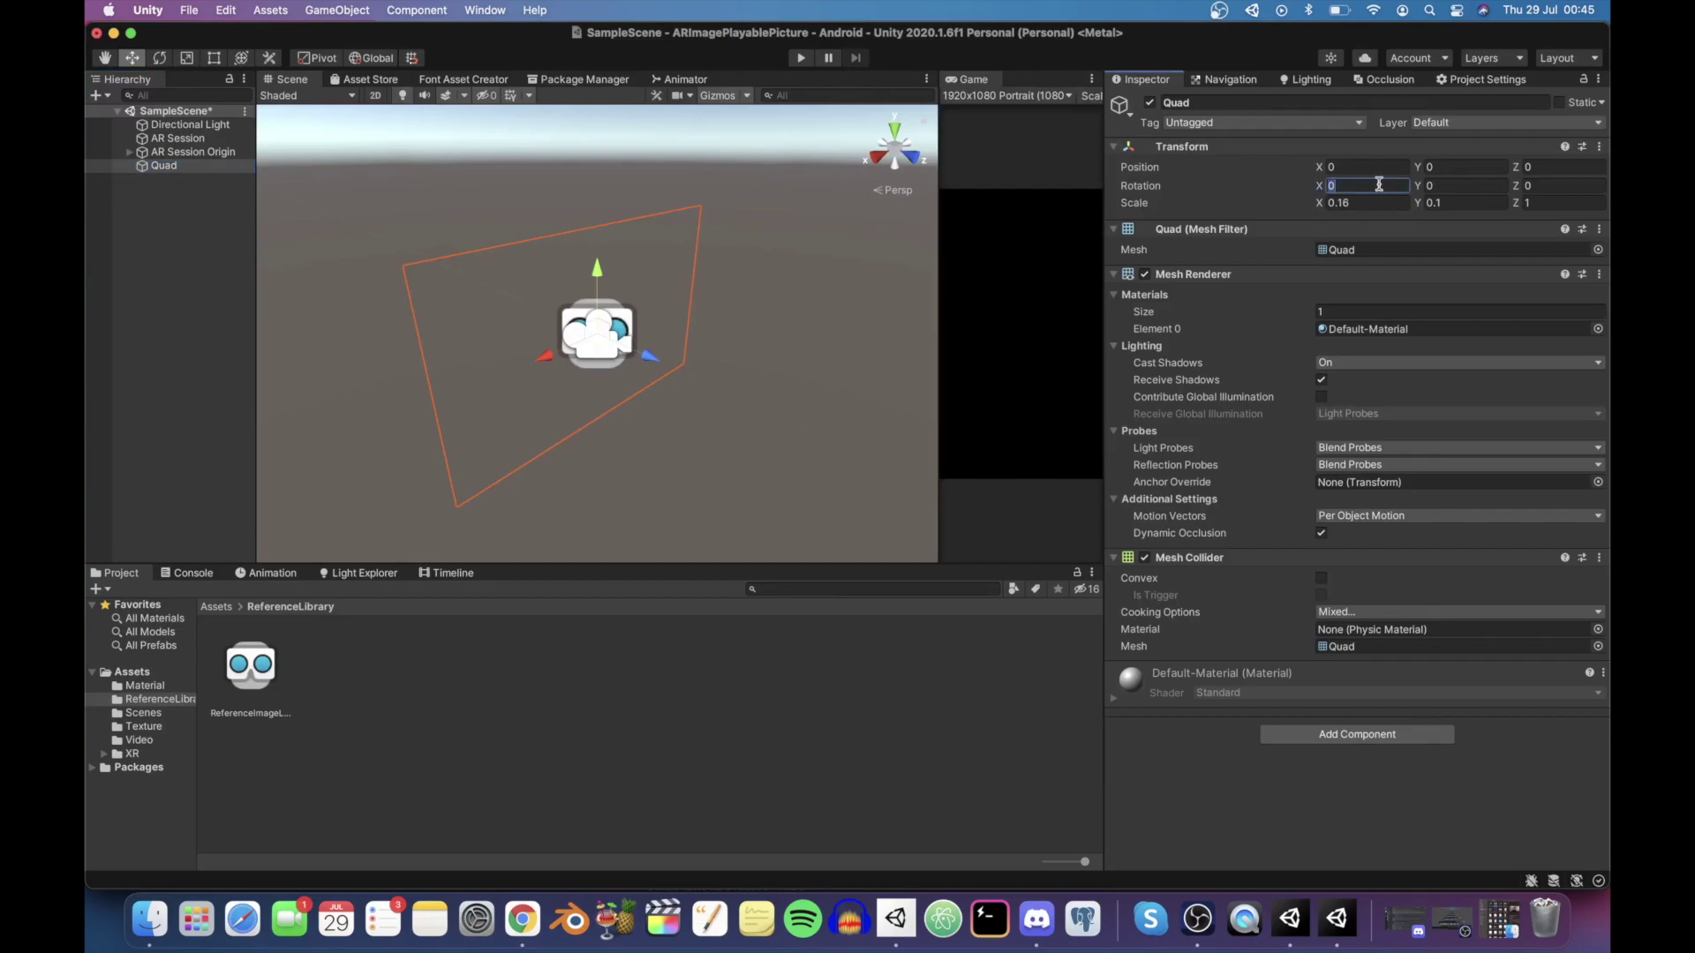
{"action": "type", "text": "90"}
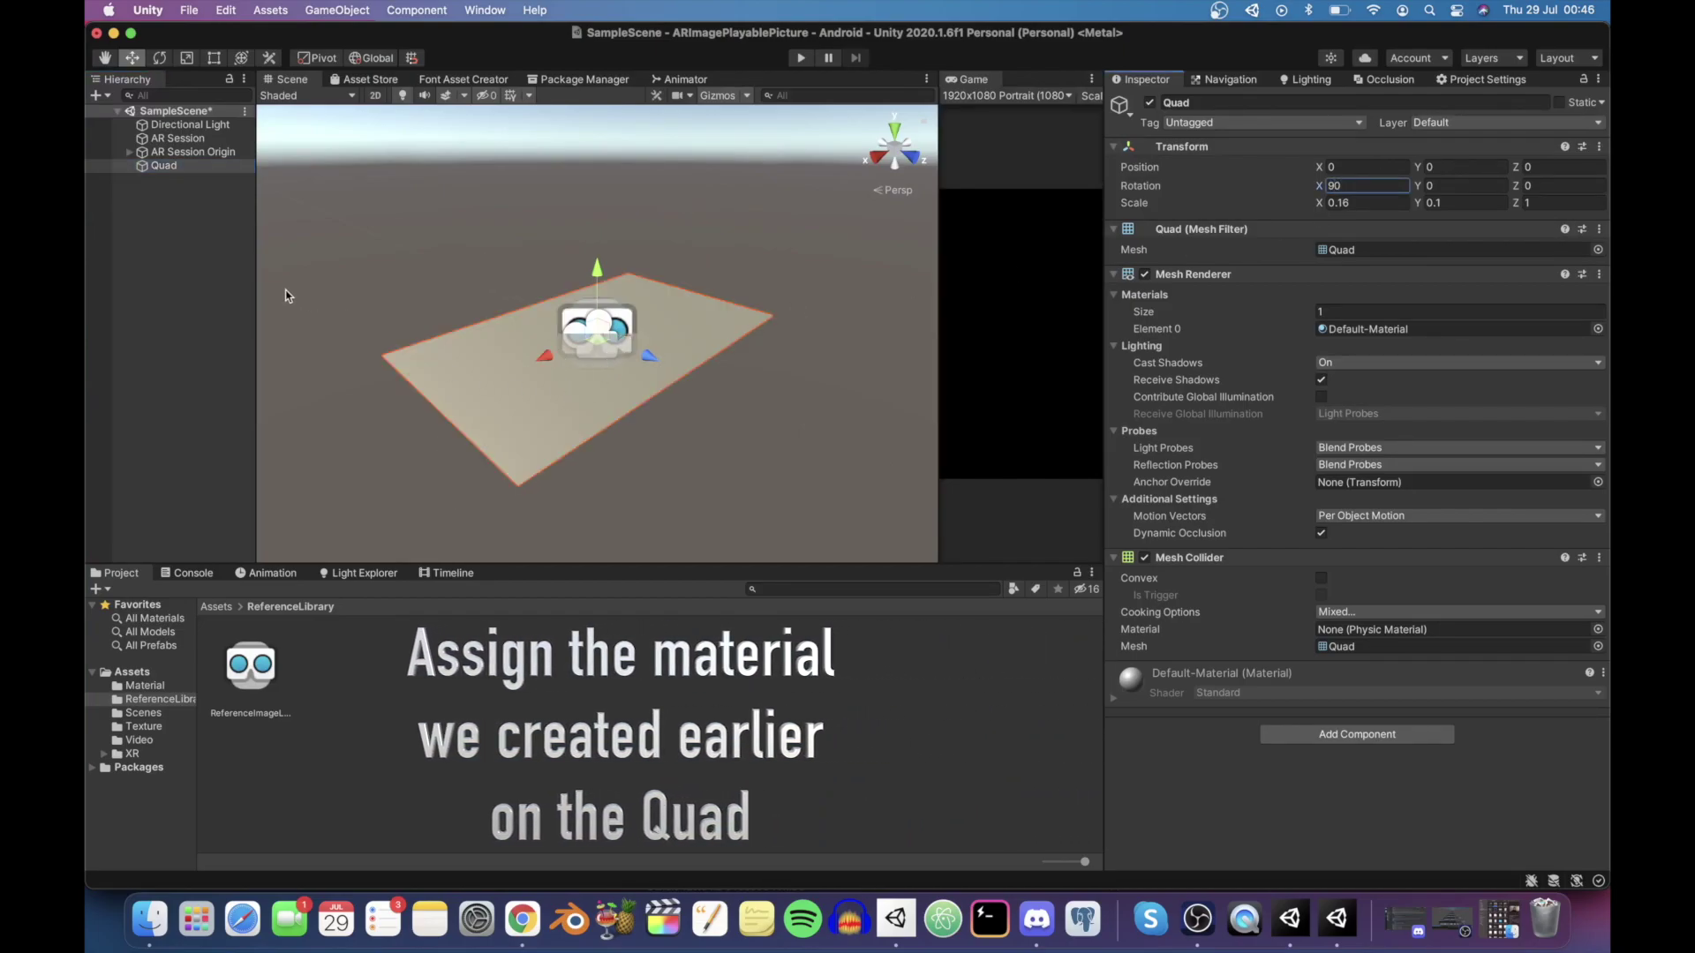
{"action": "left_click", "coordinate": [187, 305]}
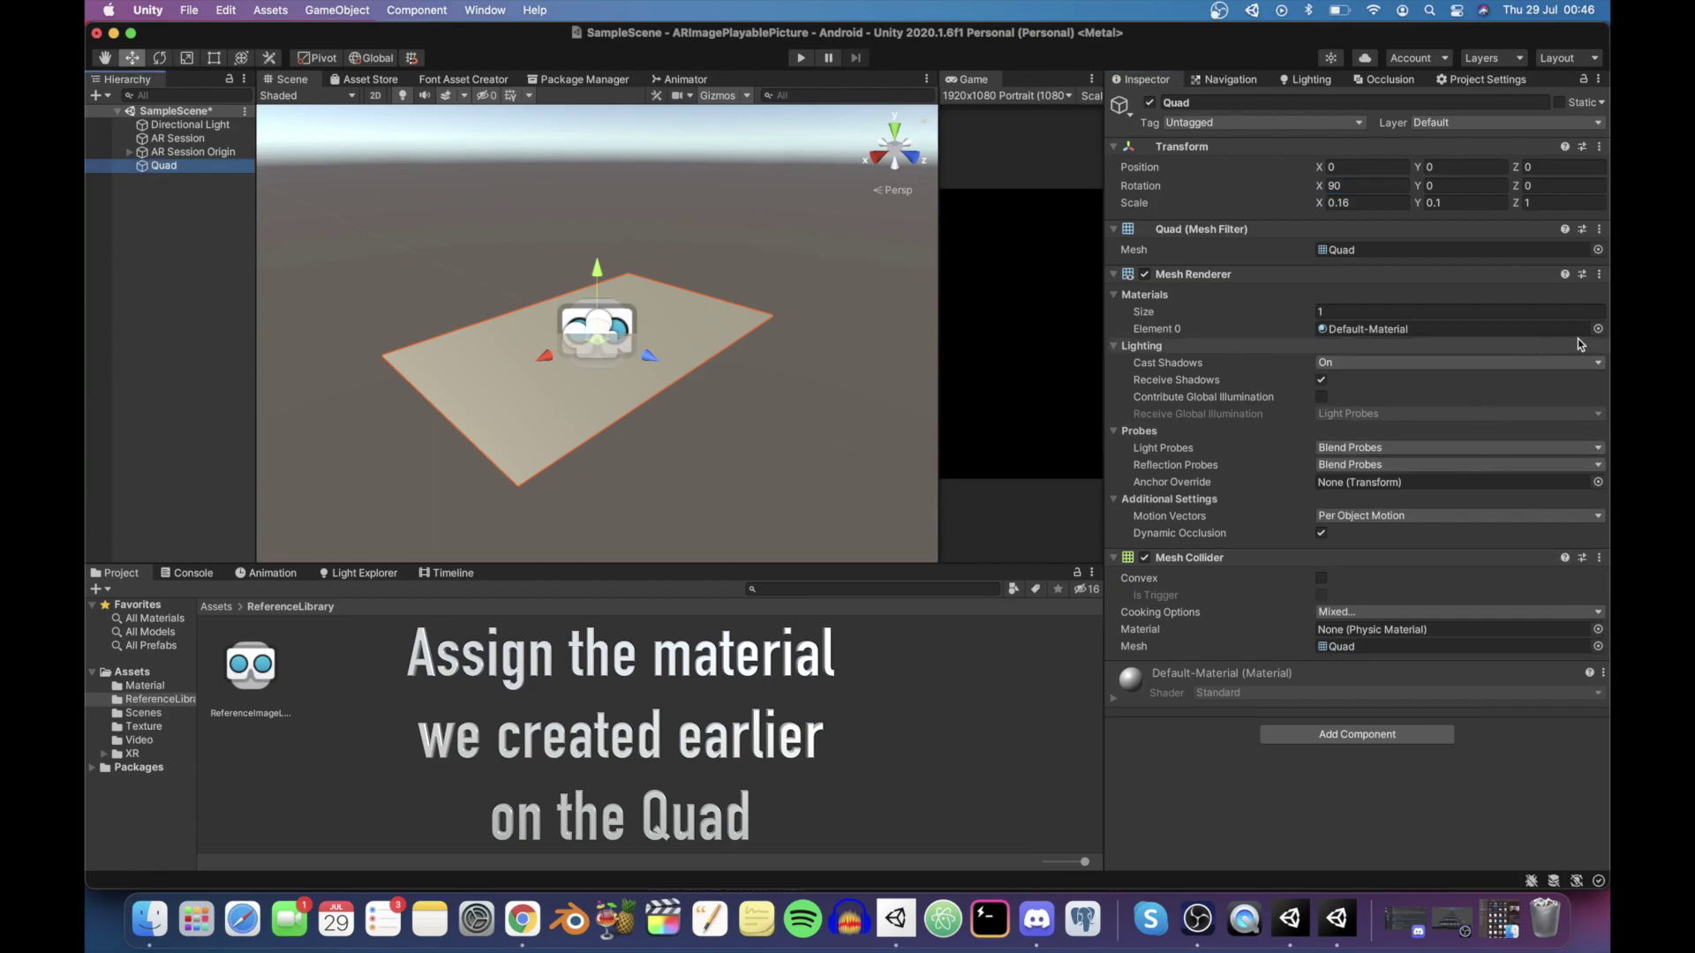
Assign the ImageMat material to the Quad's Element 0
{"action": "left_click", "coordinate": [1599, 329]}
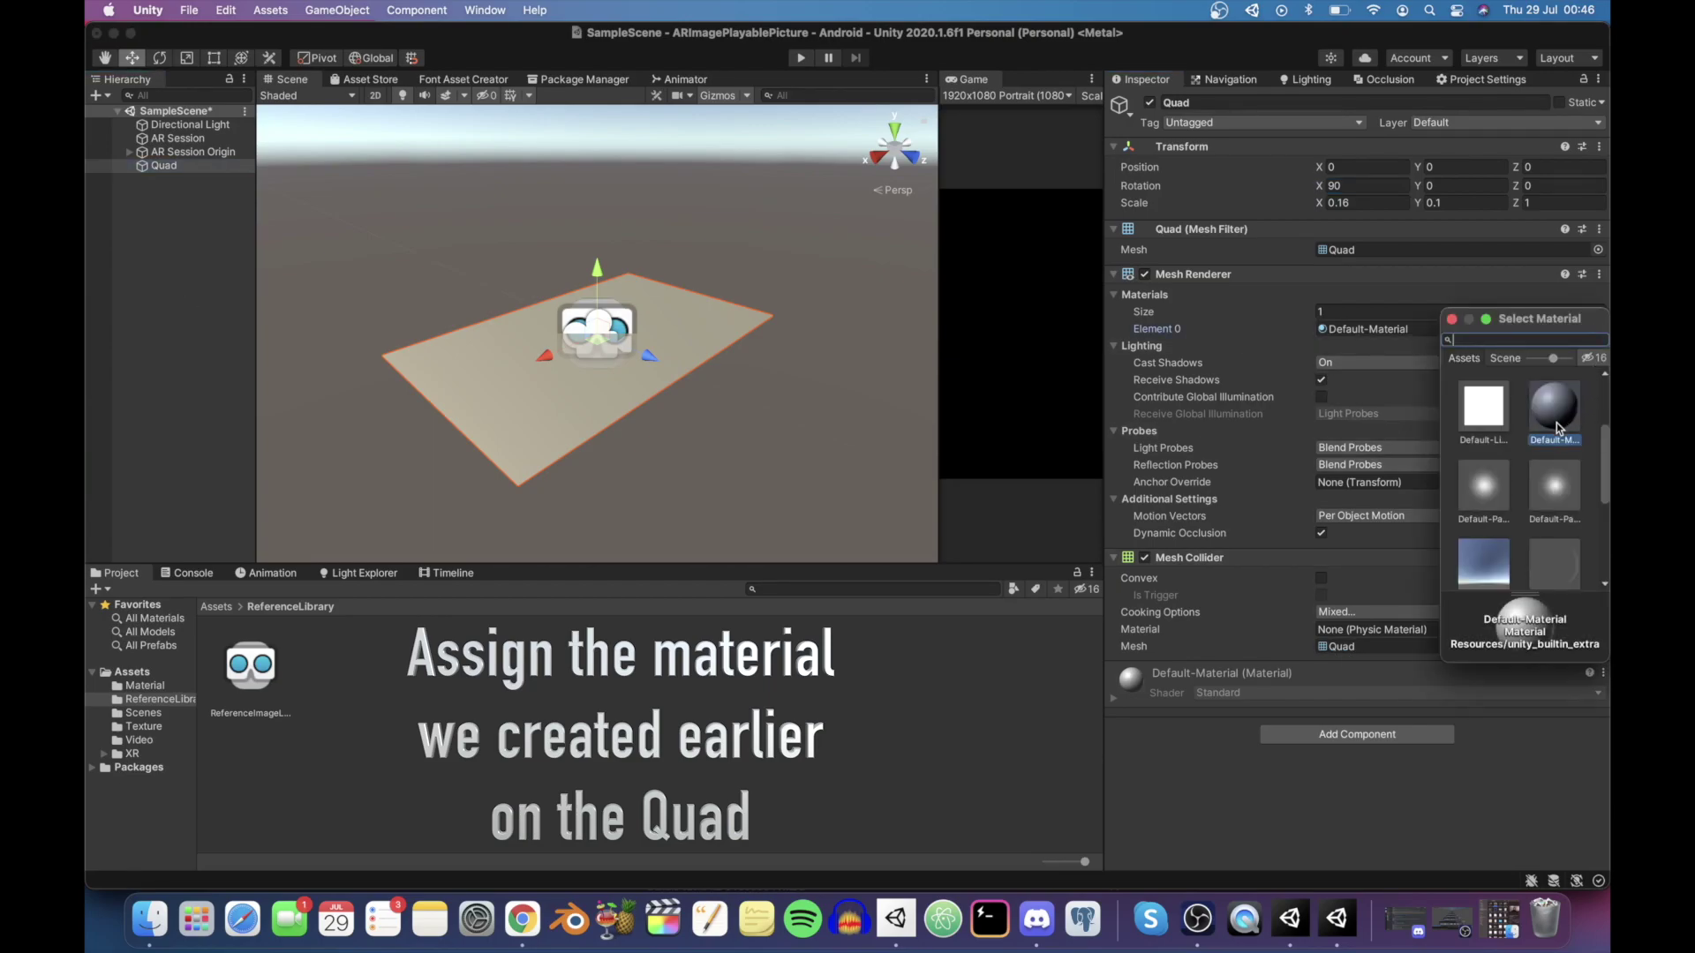
{"action": "scroll", "coordinate": [1568, 519], "scroll_direction": "up", "scroll_amount": 5}
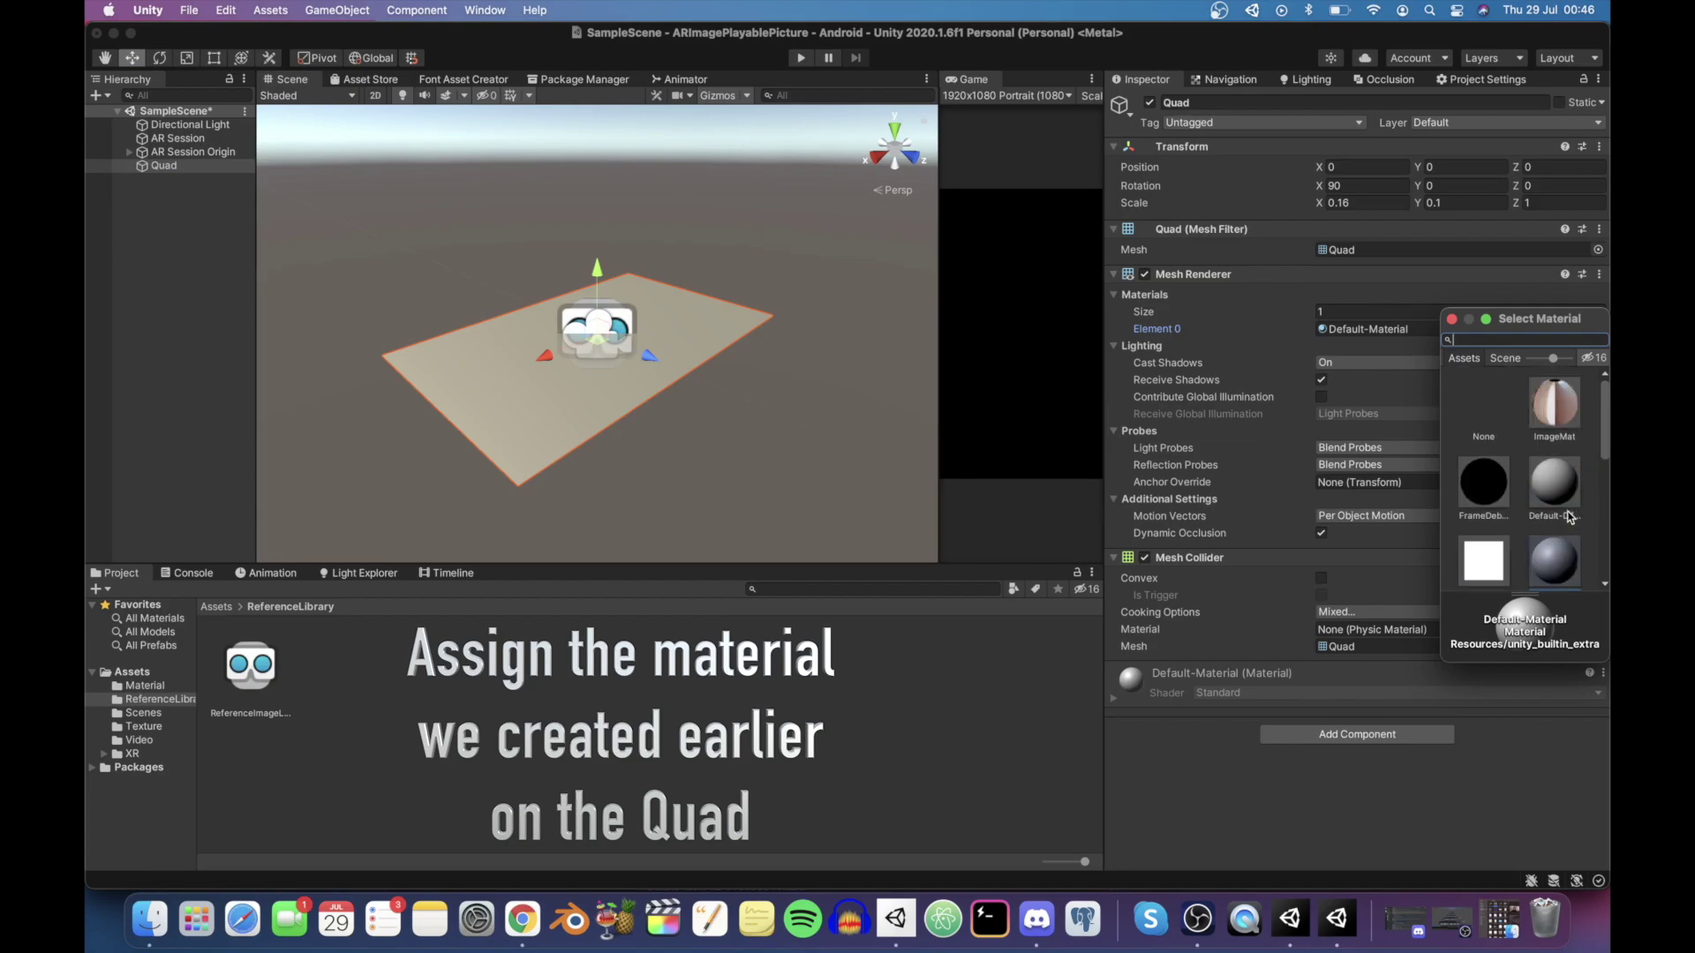
{"action": "double_click", "coordinate": [1562, 408]}
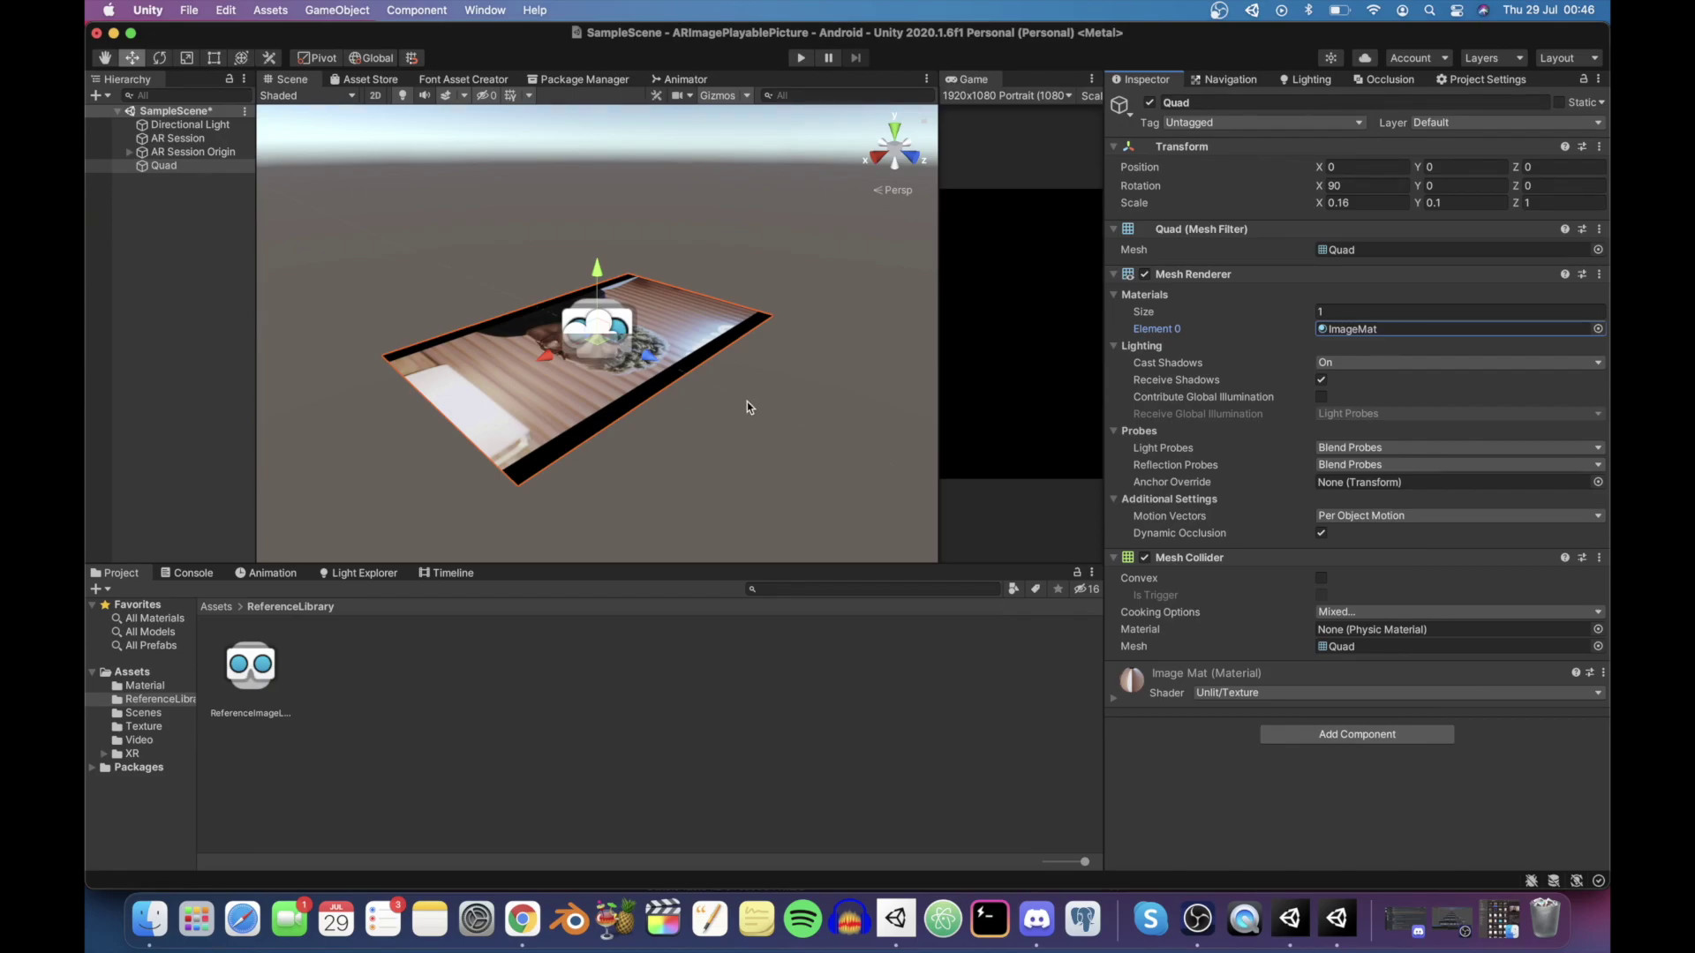
Orbit and zoom the Scene view to inspect the flat picture Quad
{"action": "left_click", "coordinate": [156, 375]}
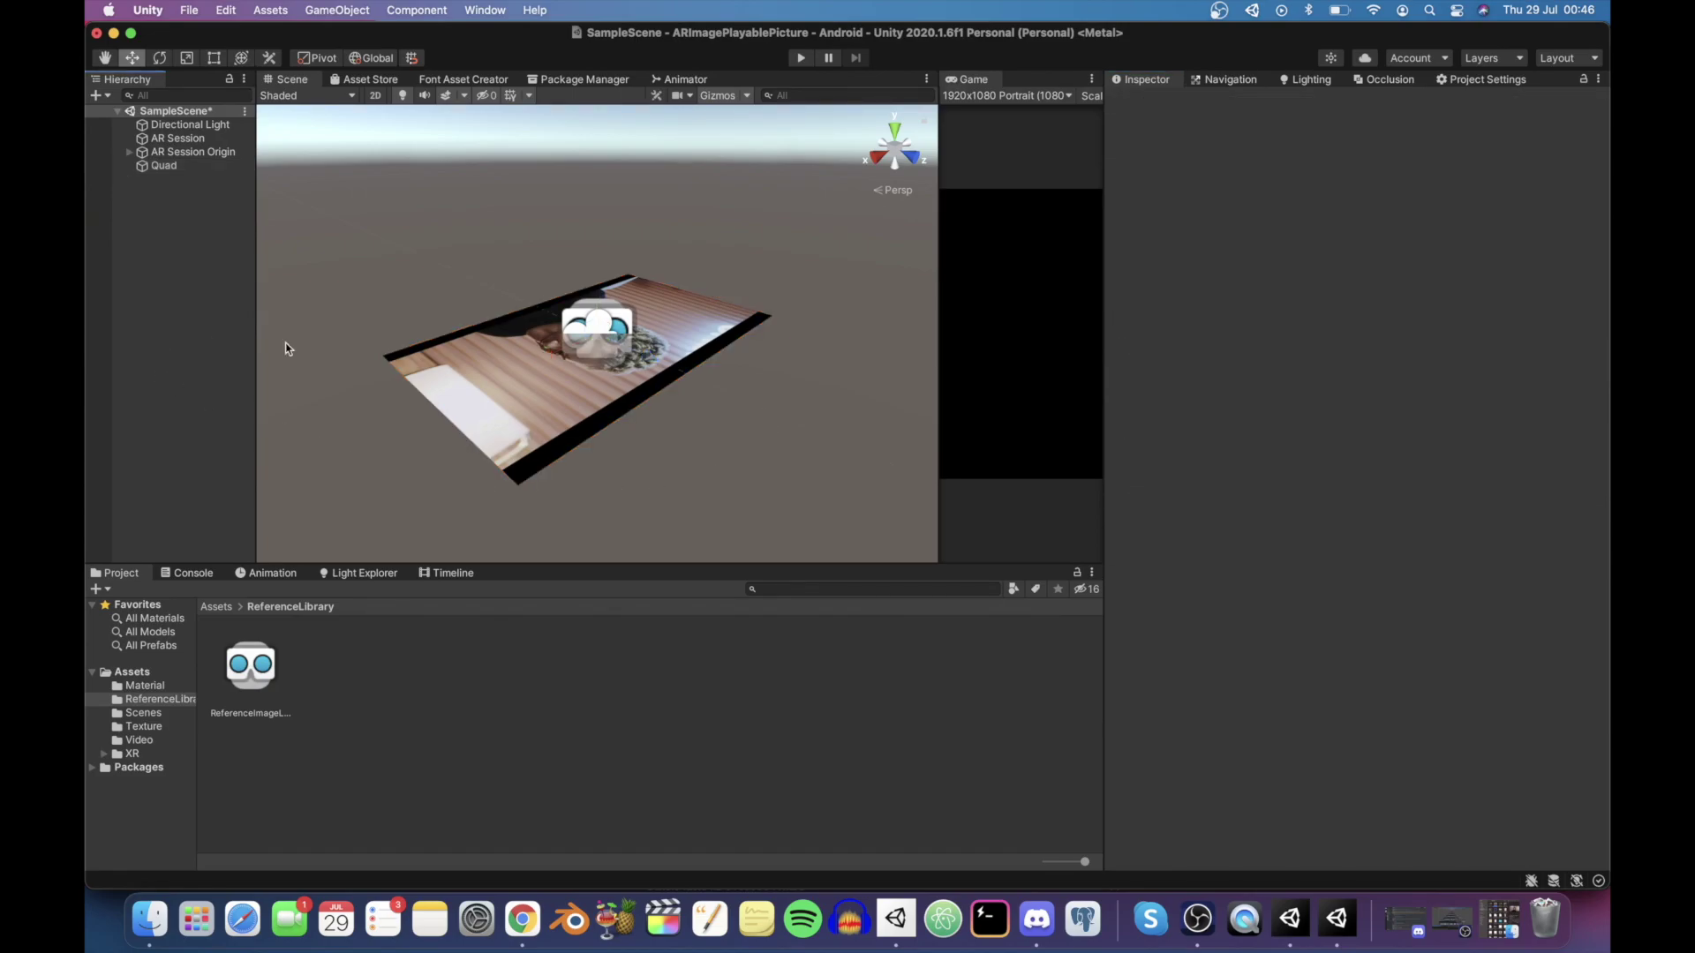
{"action": "mouse_move", "coordinate": [415, 303]}
{"action": "right_mouse_down"}
{"action": "mouse_move", "coordinate": [1008, 365]}
{"action": "mouse_move", "coordinate": [1068, 337]}
{"action": "right_mouse_up"}
{"action": "scroll", "coordinate": [629, 337], "scroll_direction": "down", "scroll_amount": 5}
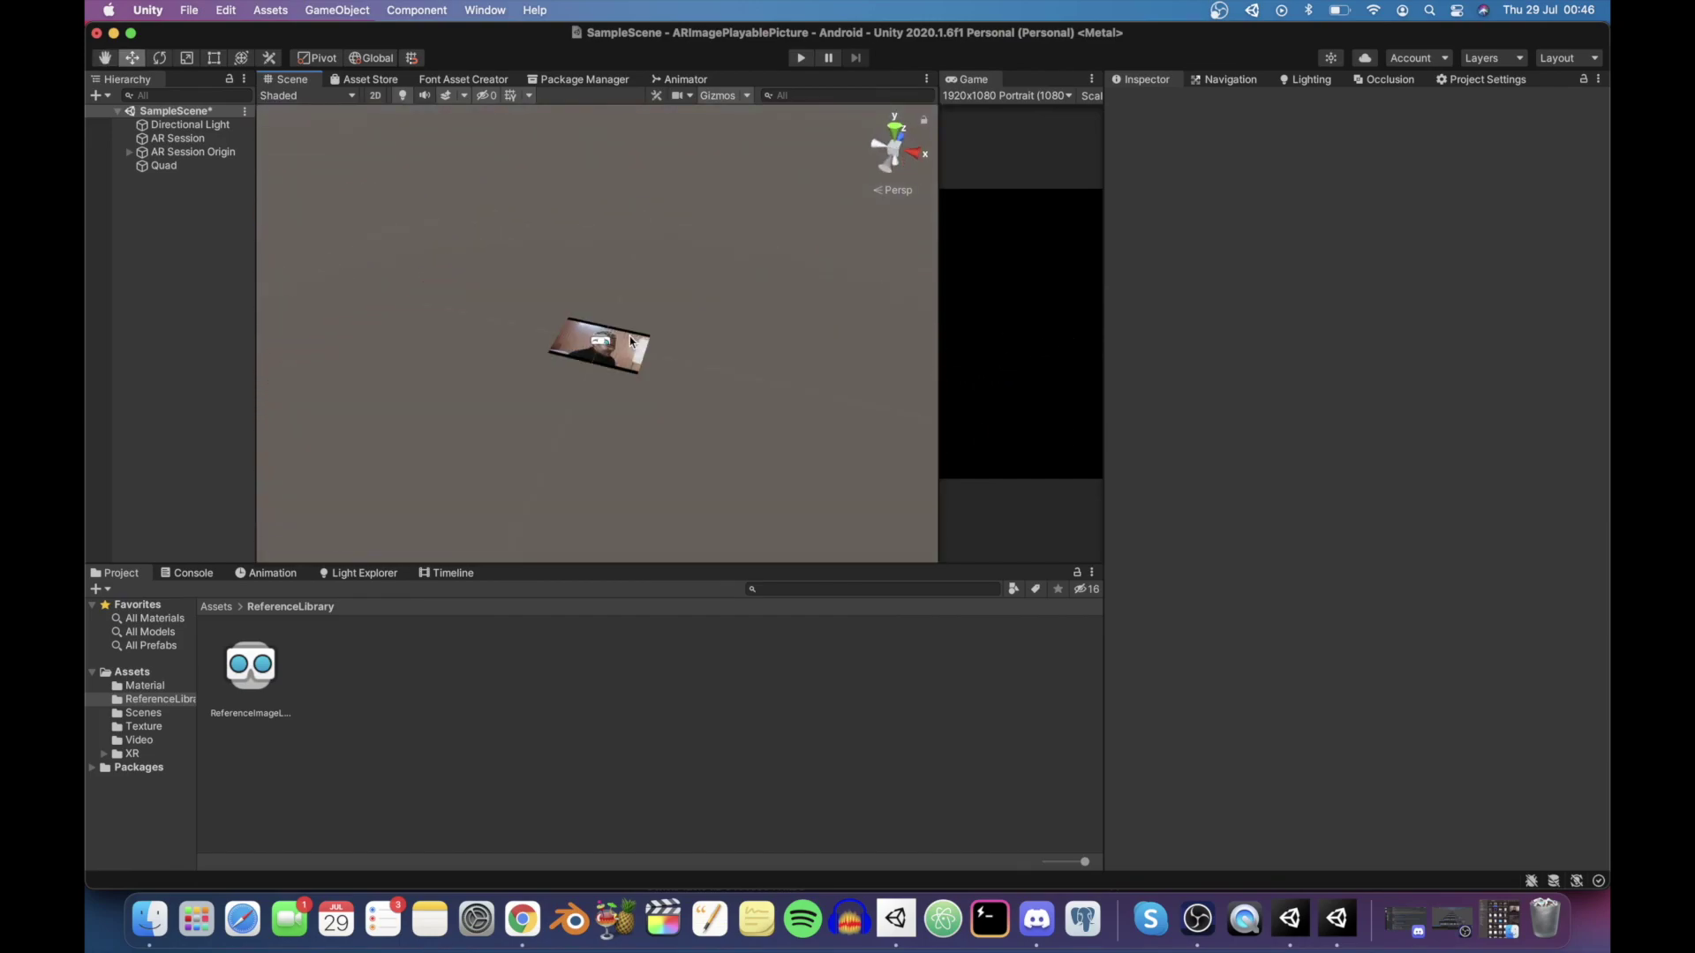
{"action": "scroll", "coordinate": [628, 336], "scroll_direction": "up", "scroll_amount": 5}
{"action": "scroll", "coordinate": [629, 336], "scroll_direction": "down", "scroll_amount": 5}
{"action": "left_click", "coordinate": [167, 167]}
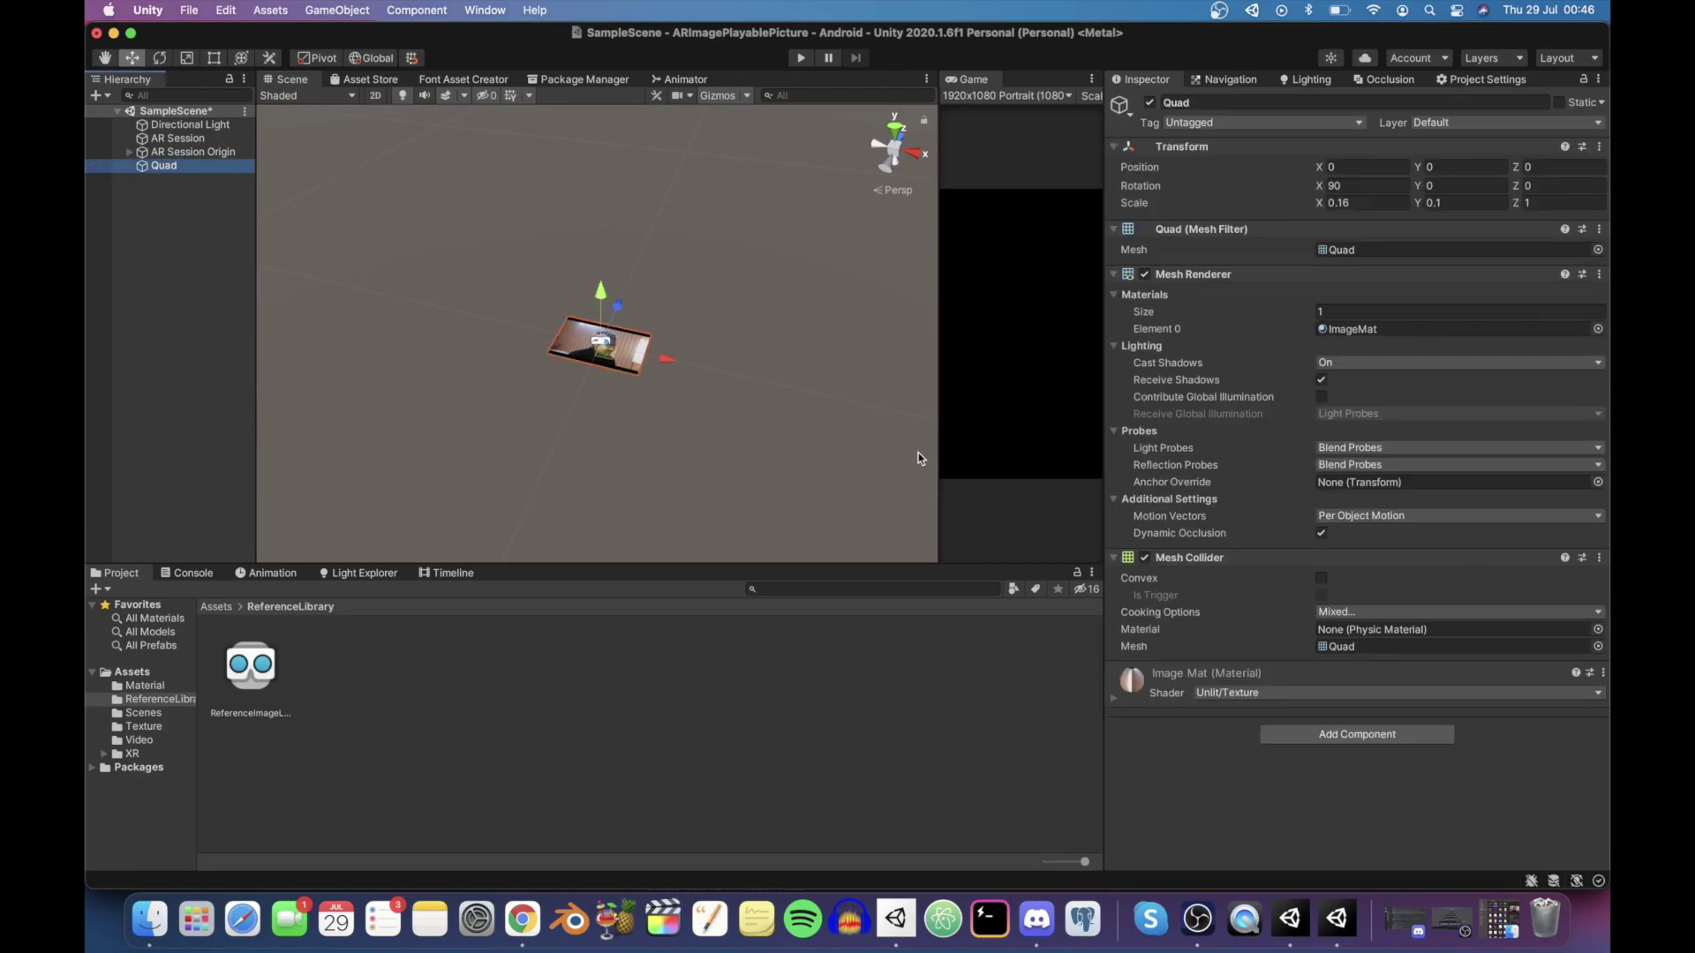
{"action": "left_click", "coordinate": [178, 175]}
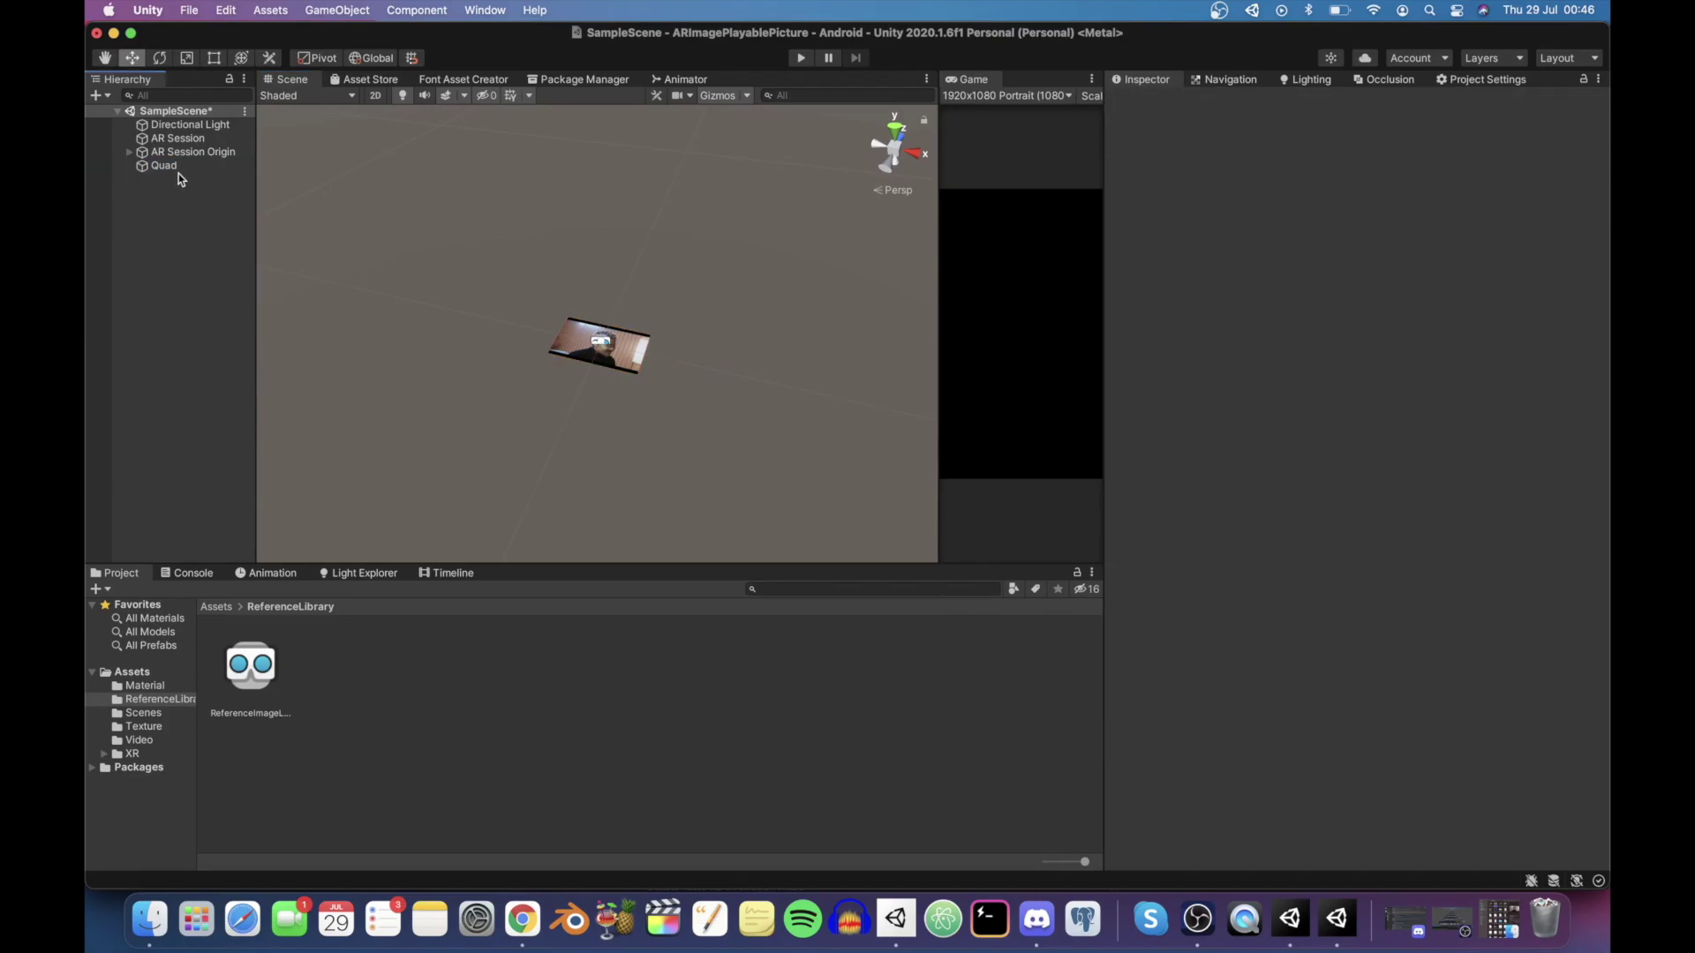
Create a Prefab folder in Assets and open it
{"action": "left_click", "coordinate": [216, 607]}
{"action": "right_click", "coordinate": [841, 714]}
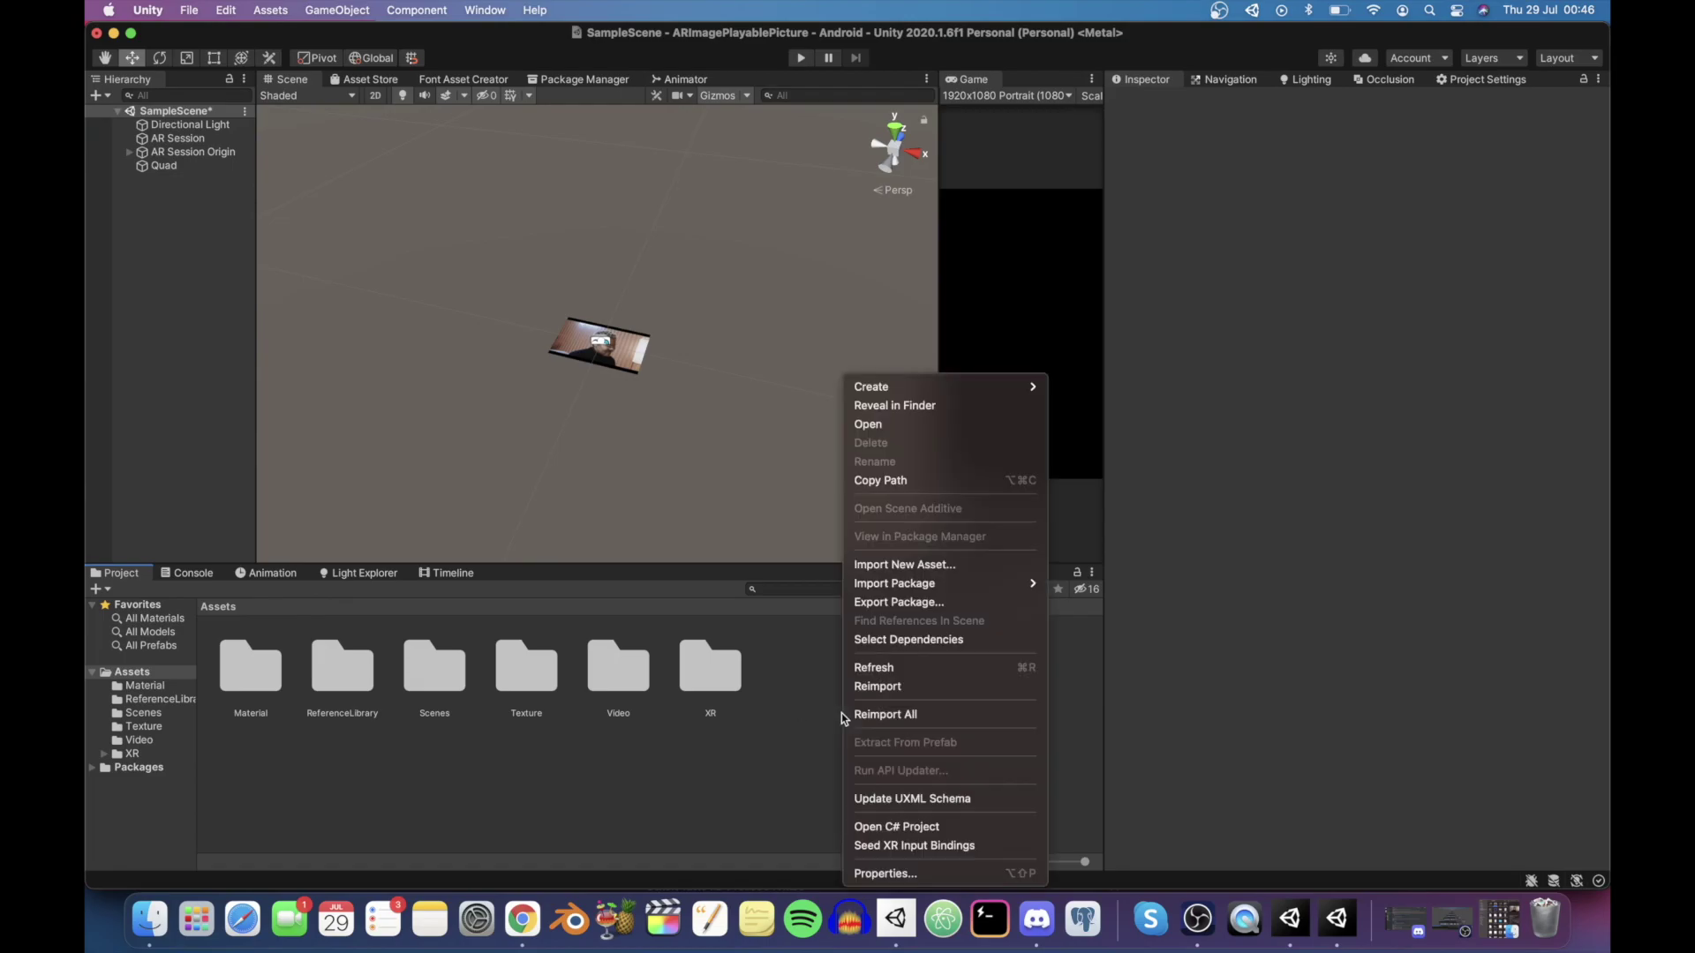
{"action": "mouse_move", "coordinate": [899, 397]}
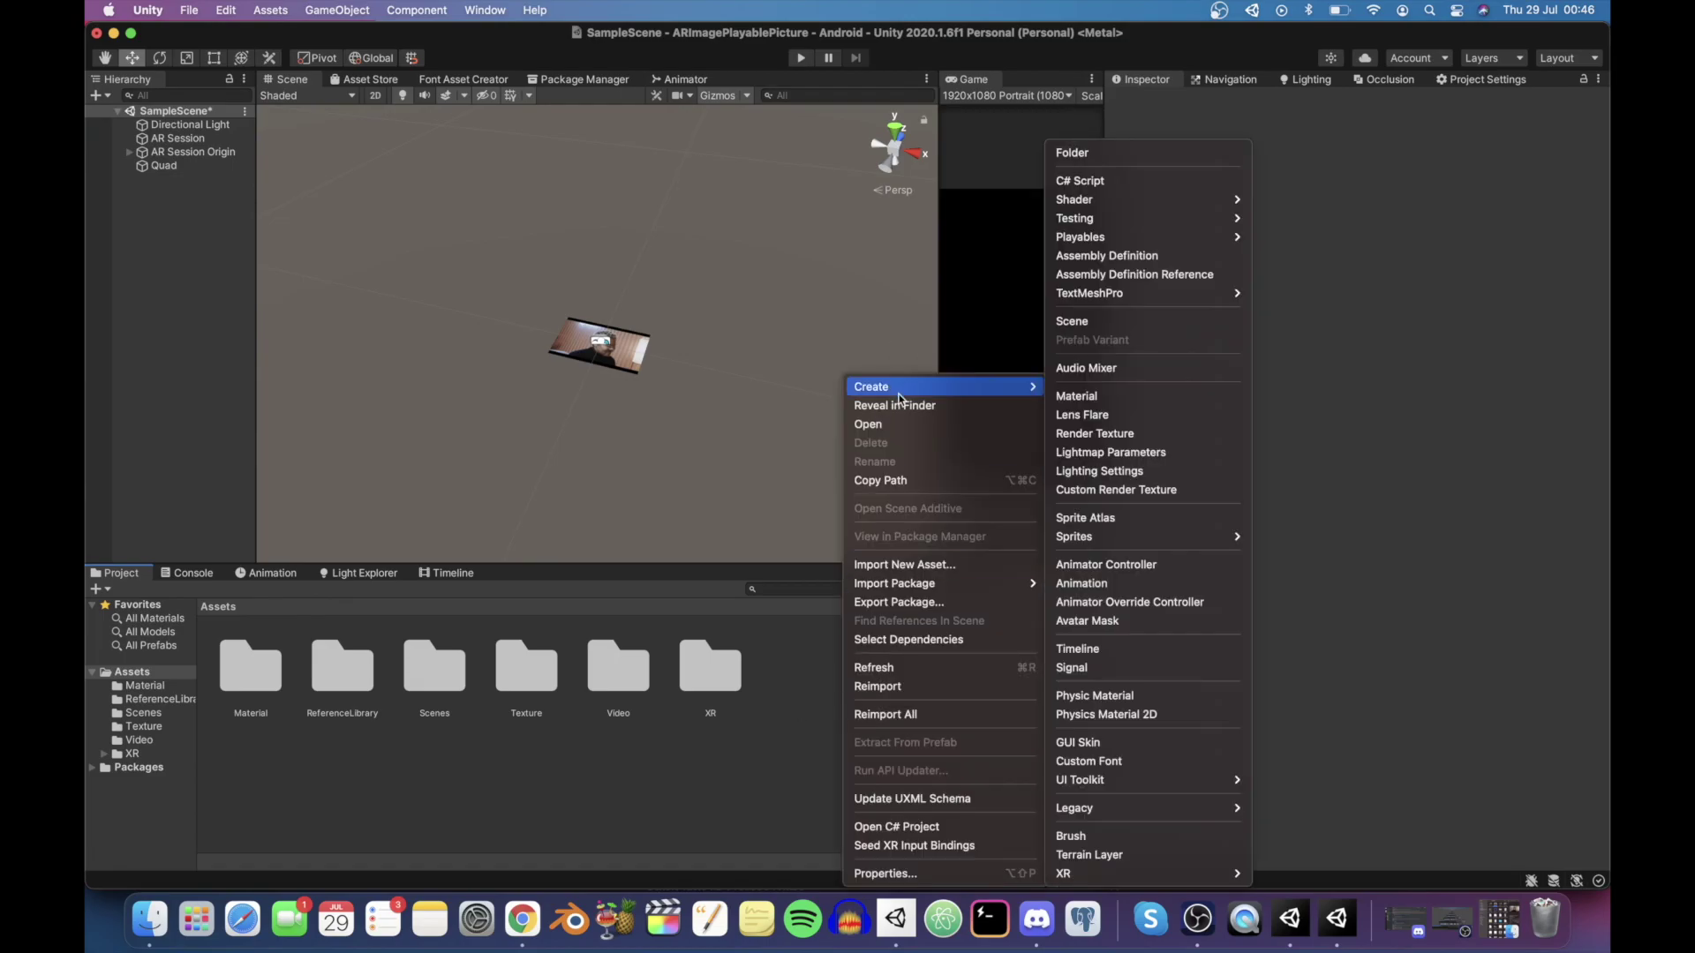
{"action": "left_click", "coordinate": [1108, 156]}
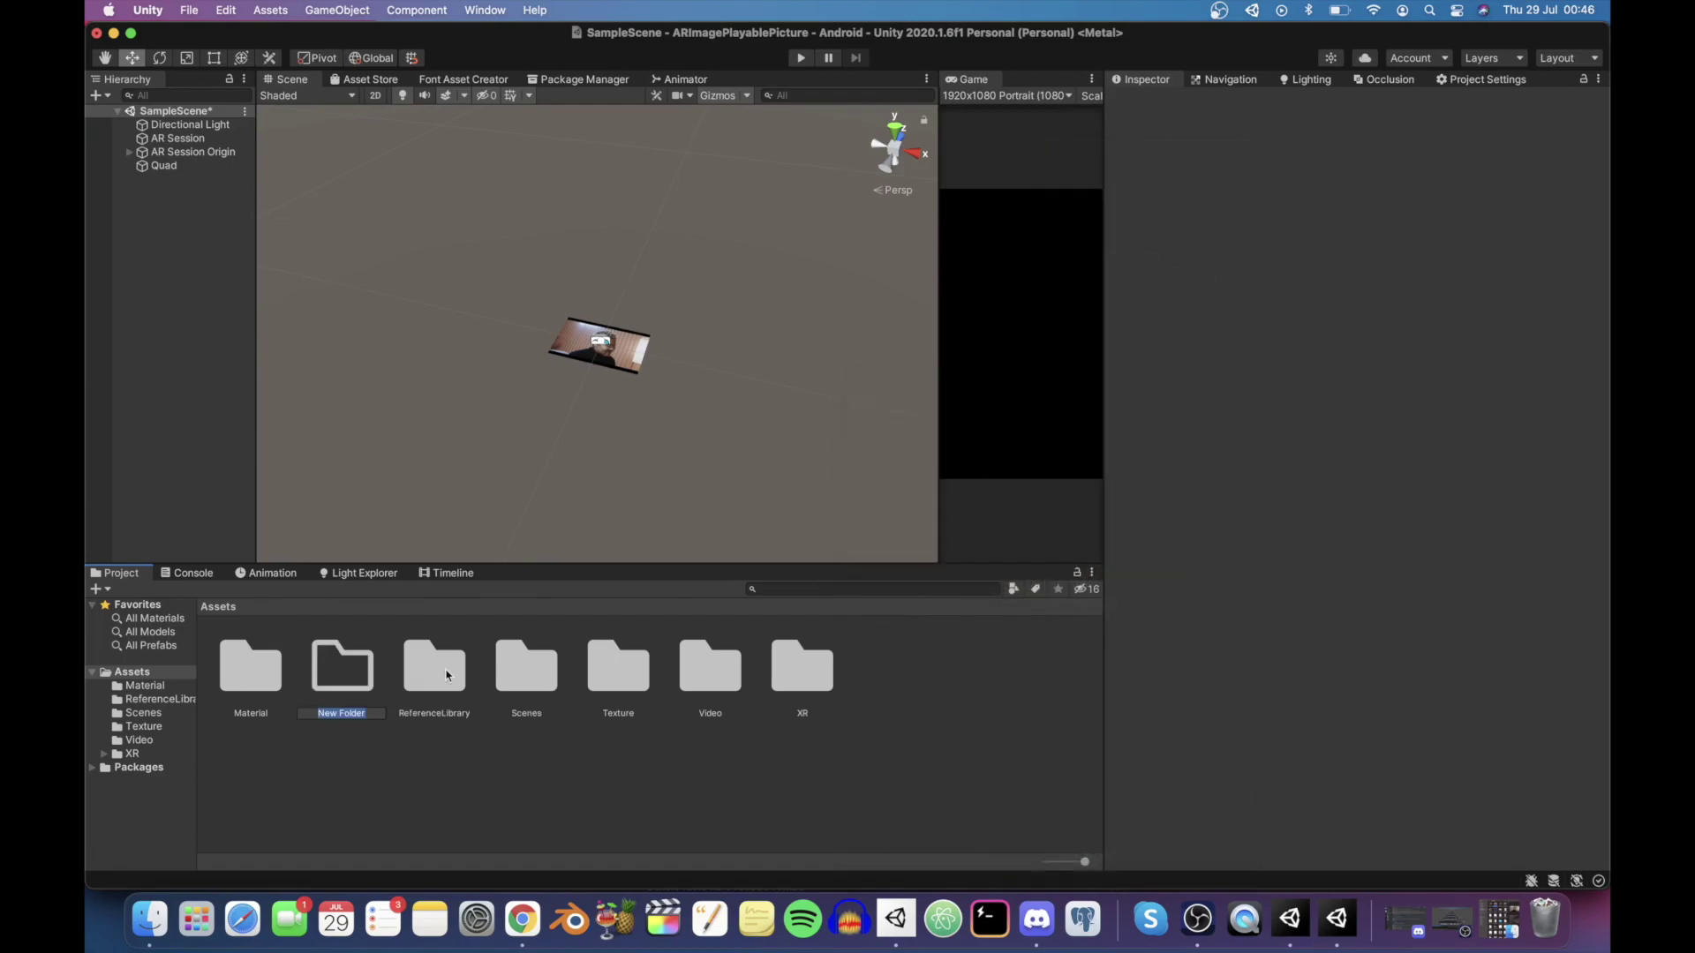
{"action": "type", "text": "Prefab"}
{"action": "key", "text": "Return"}
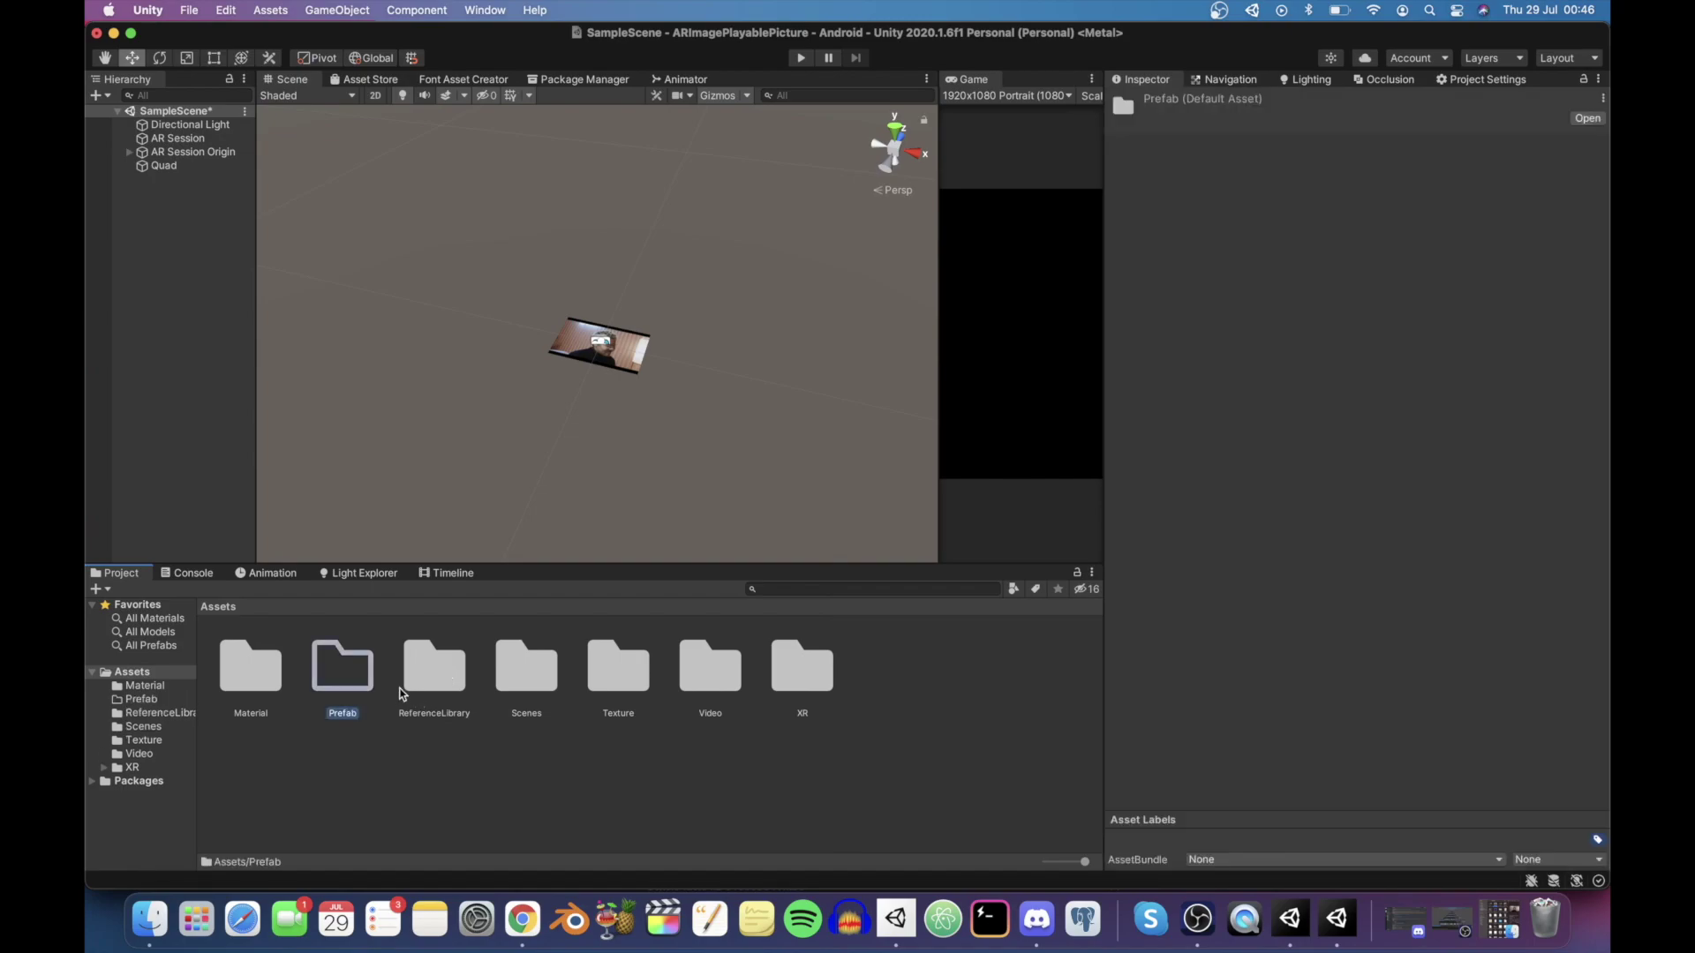
{"action": "double_click", "coordinate": [327, 679]}
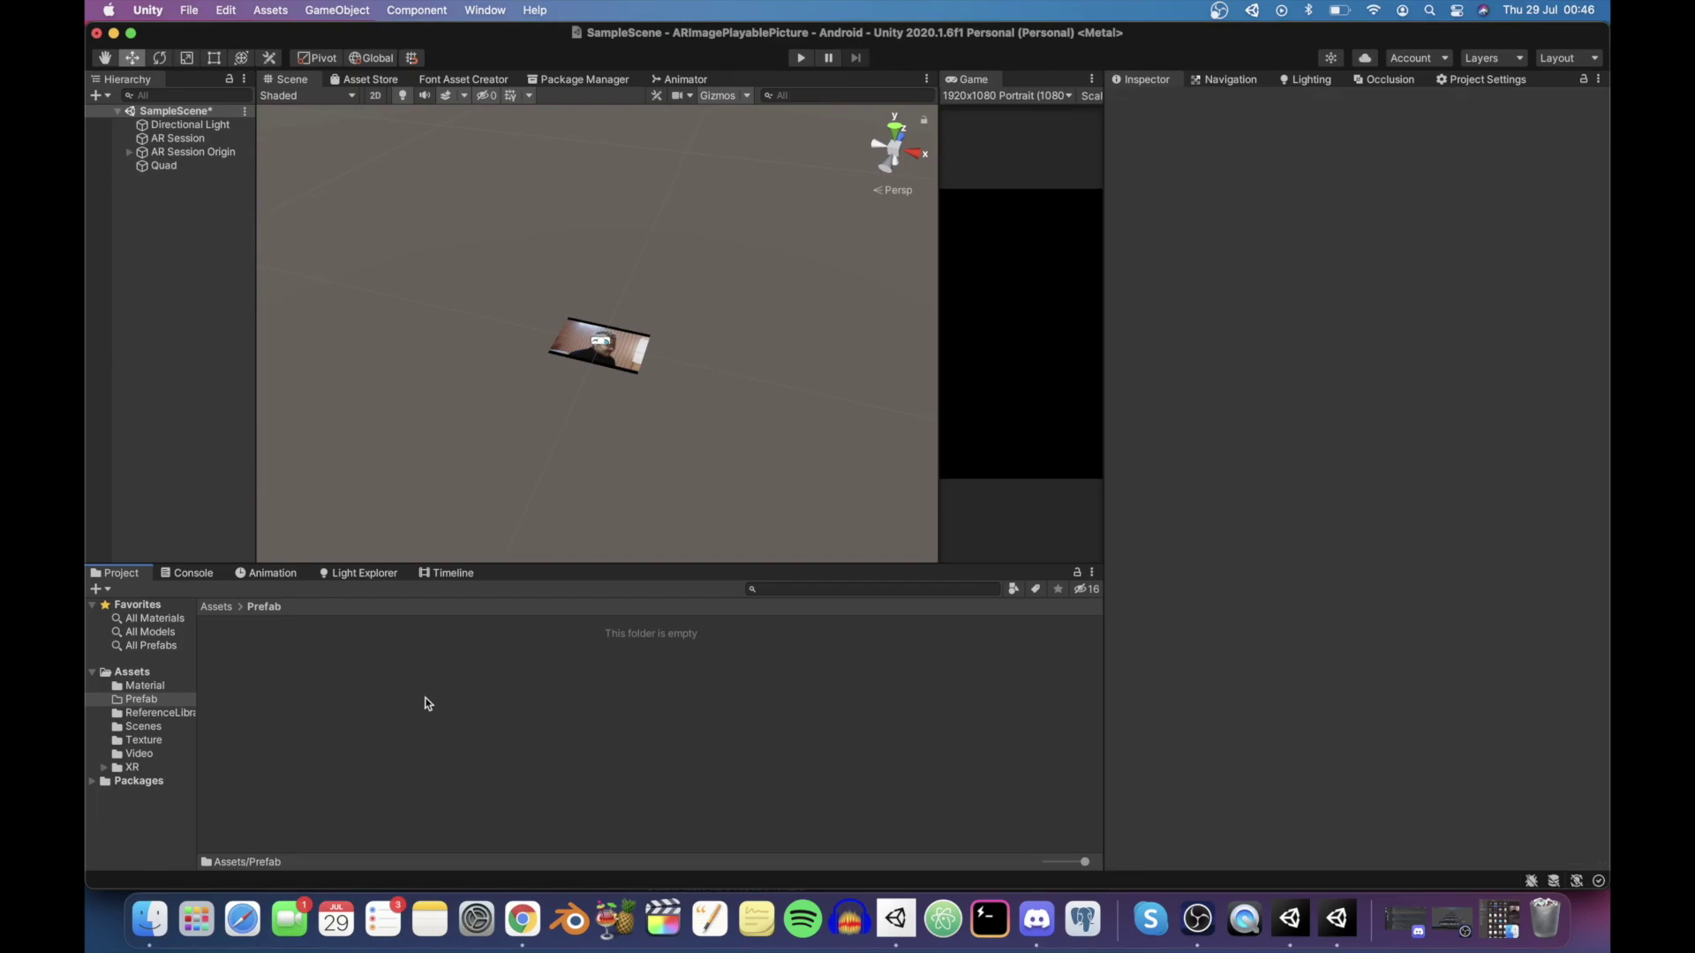
{"action": "left_click", "coordinate": [169, 165]}
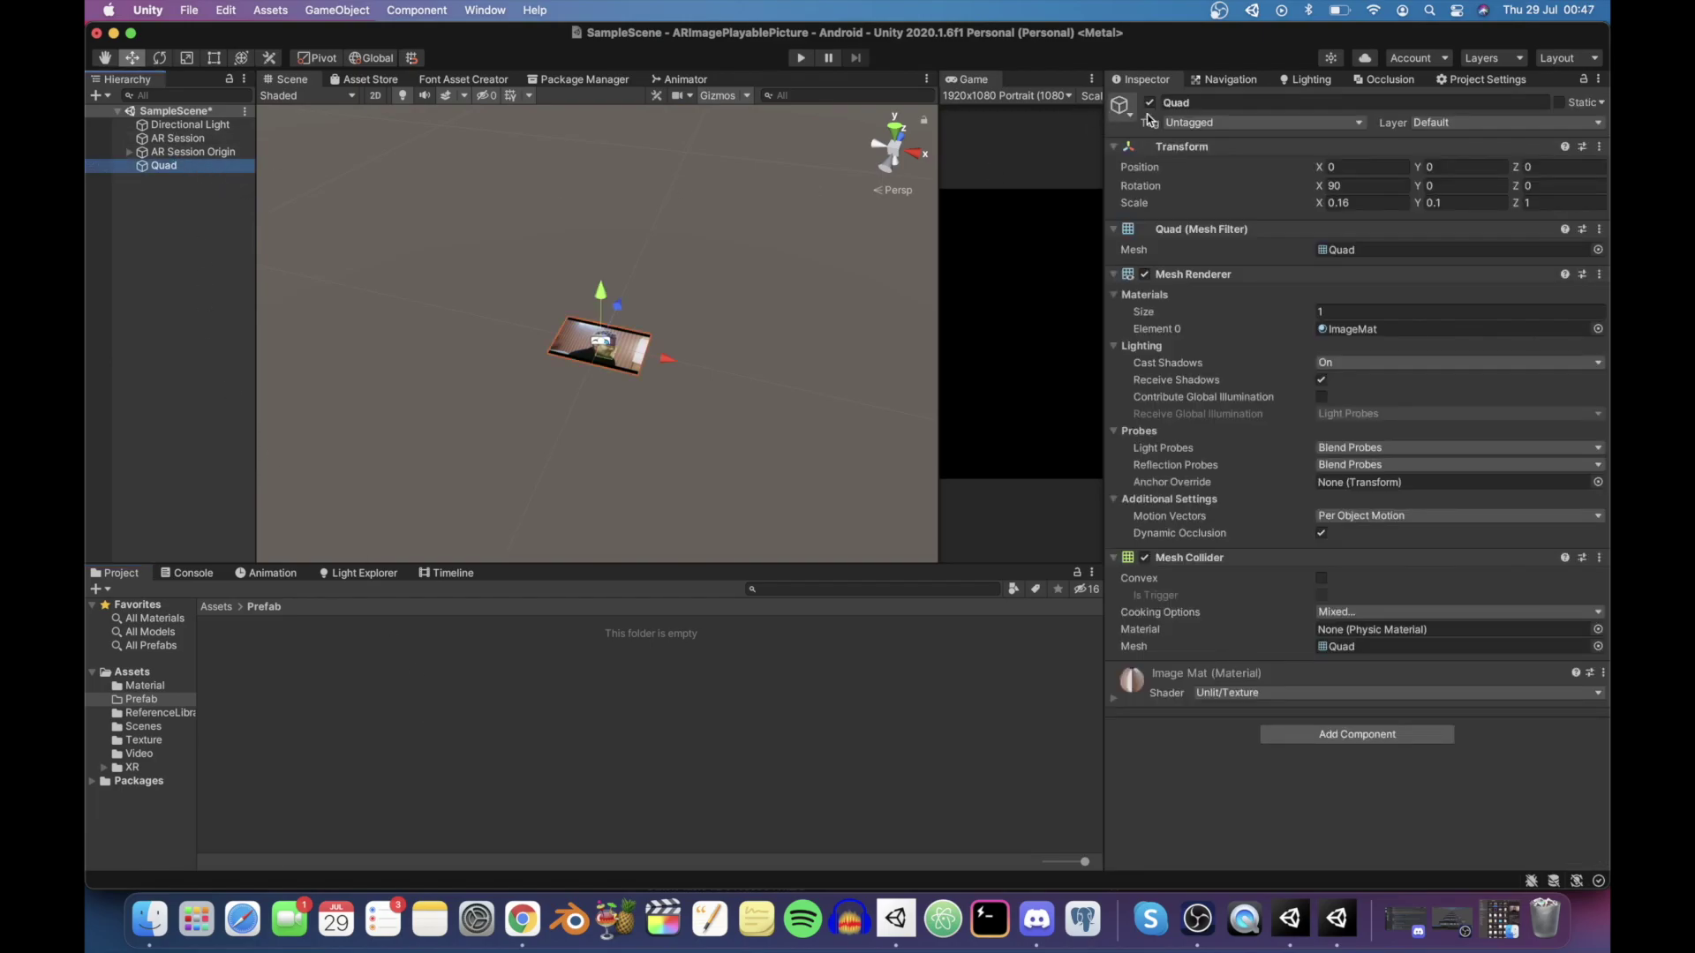
Rename the Quad to VideoPlaybackQuad and add a Video Player component
{"action": "left_click", "coordinate": [1240, 104]}
{"action": "type", "text": "VideoPlayback"}
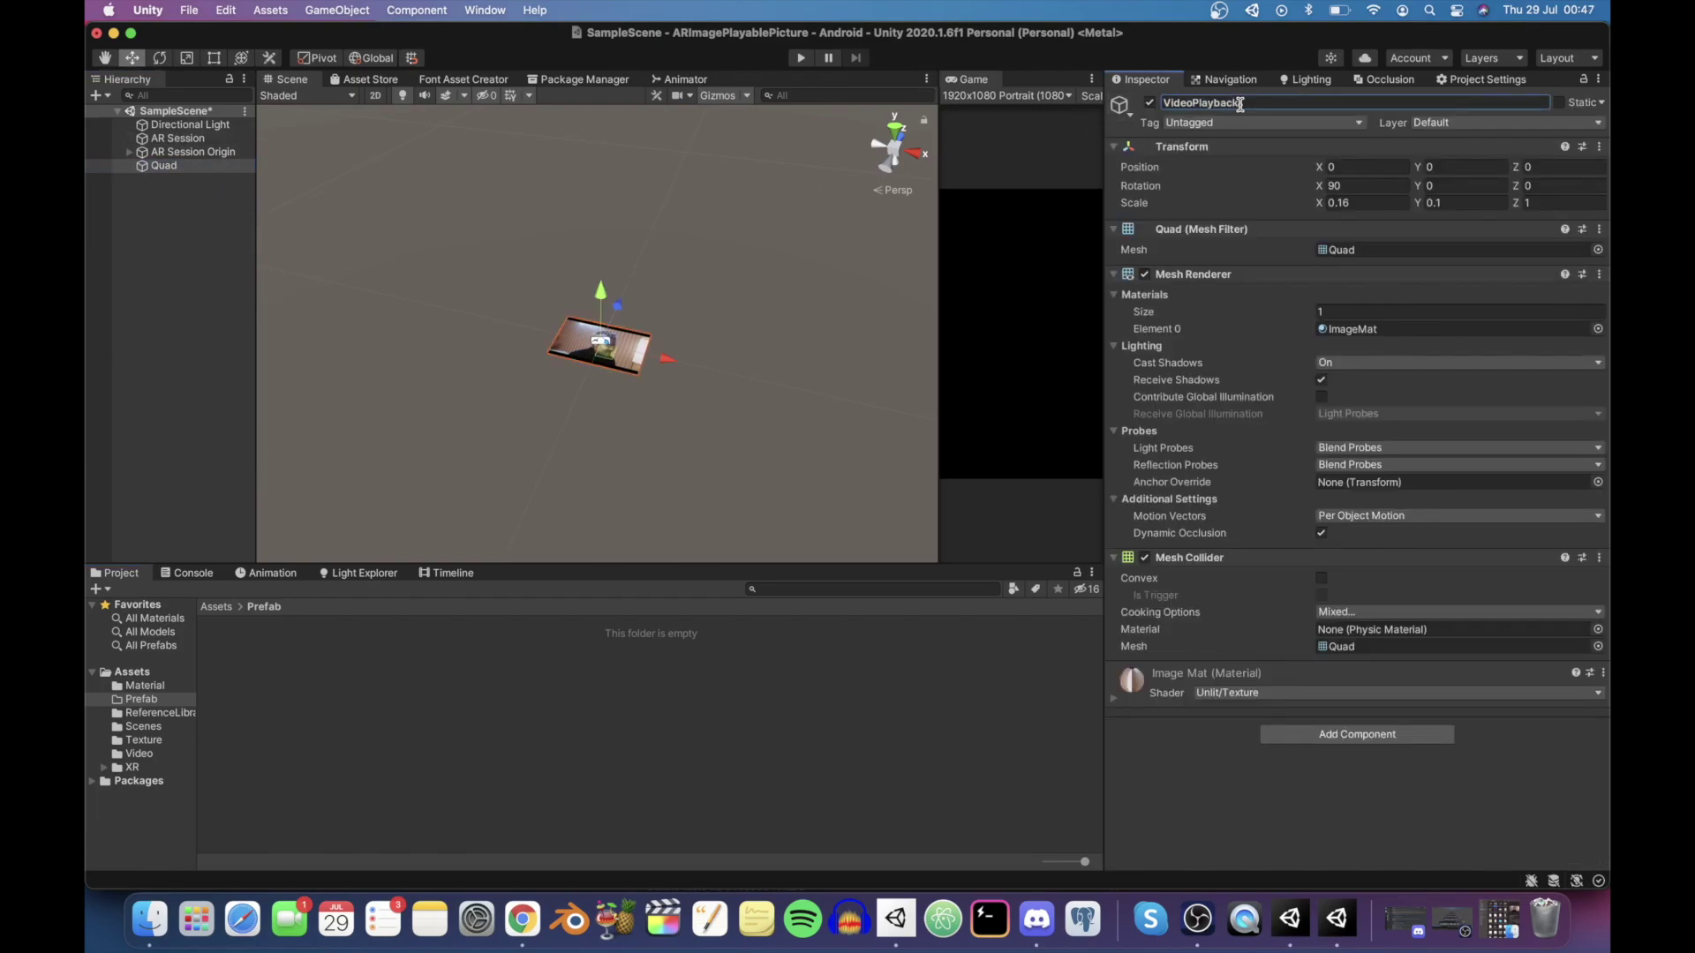
{"action": "type", "text": "Quad"}
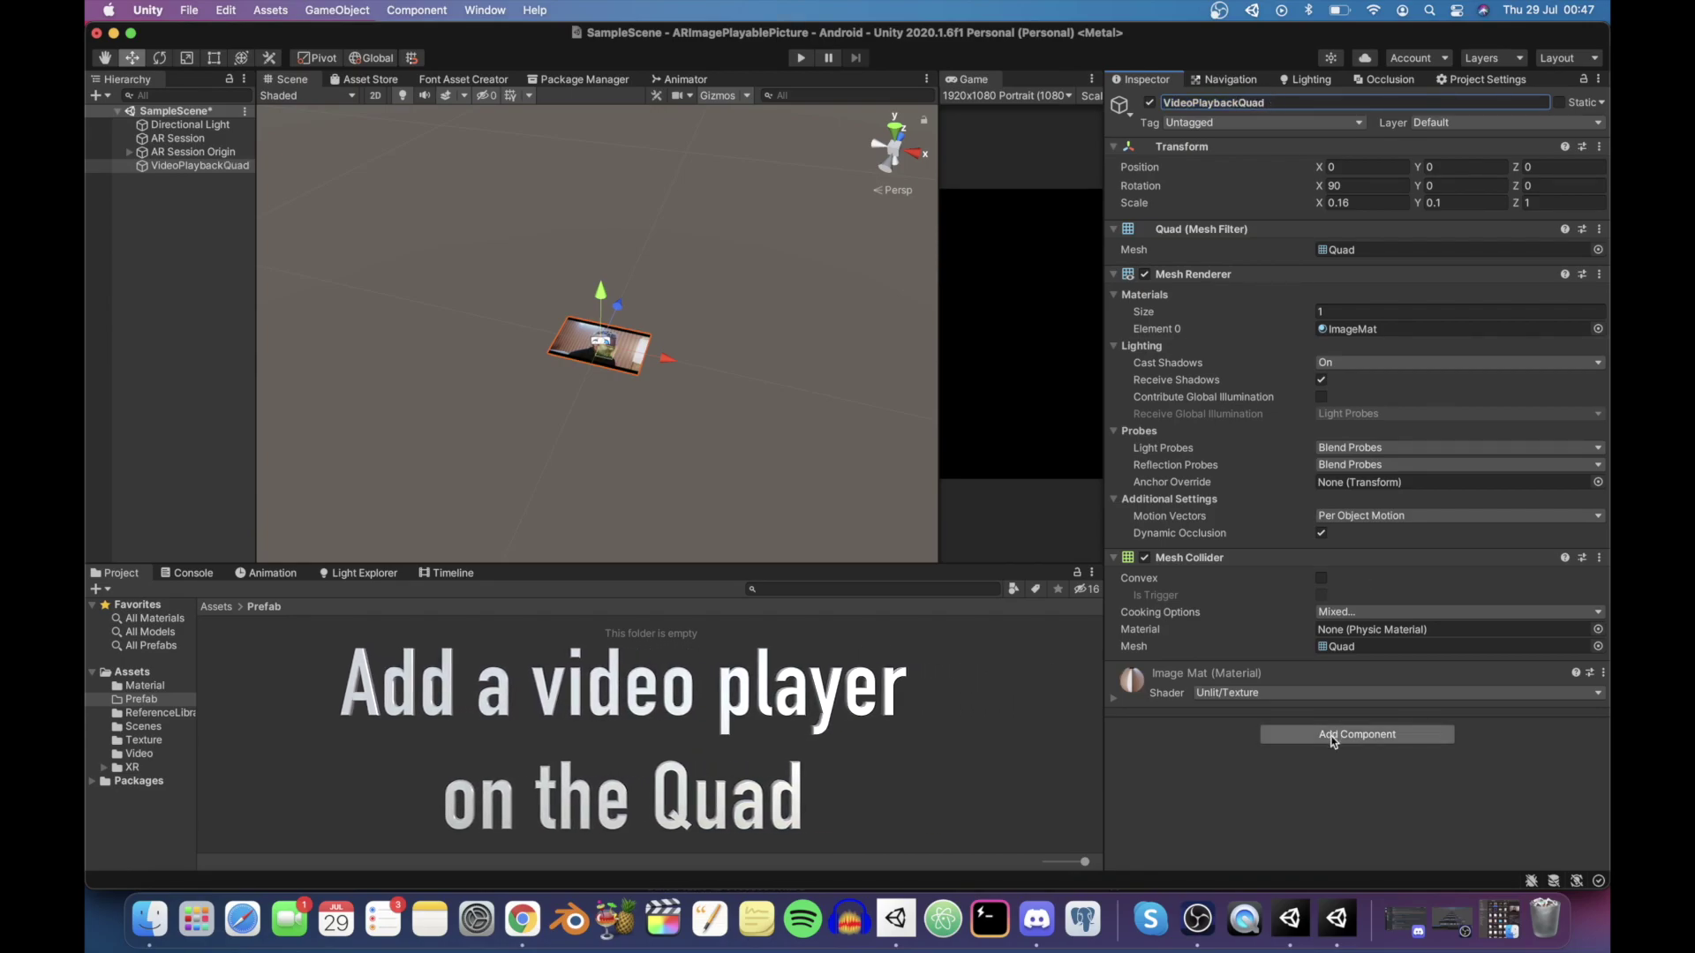
{"action": "left_click", "coordinate": [1337, 737]}
{"action": "type", "text": "vide"}
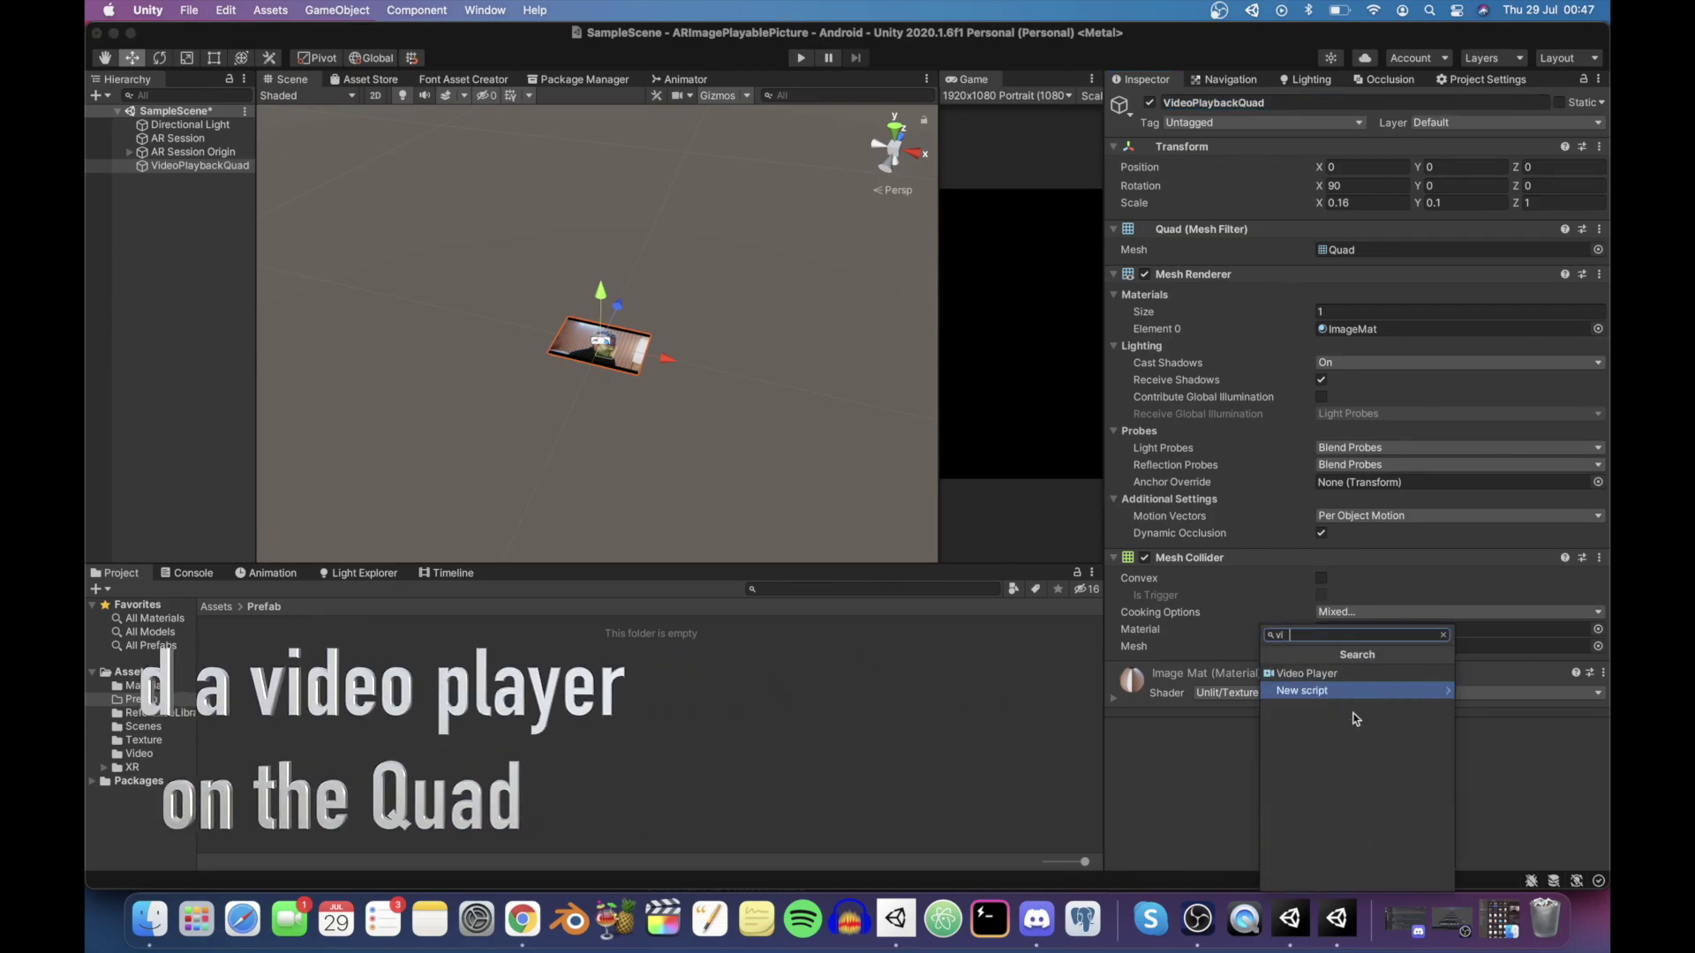
{"action": "key", "text": "Up"}
{"action": "key", "text": "Return"}
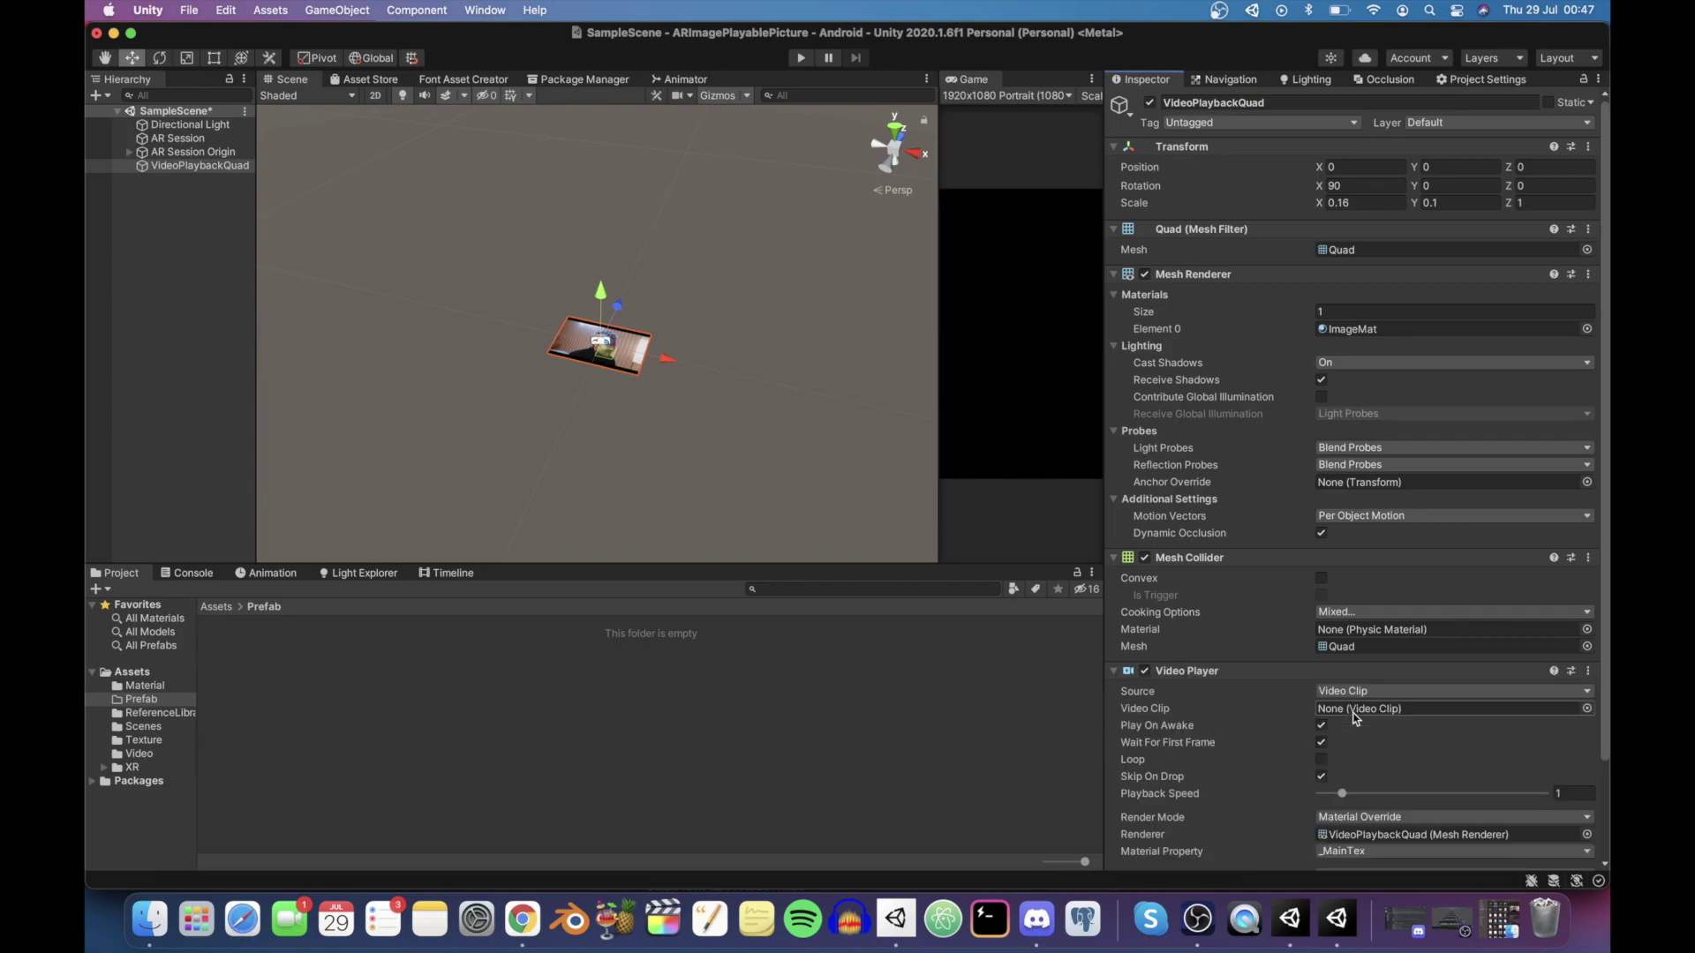
Set the Video Player clip to pexels-c-technical-5971460 (1) and enable Loop
{"action": "left_click", "coordinate": [1587, 710]}
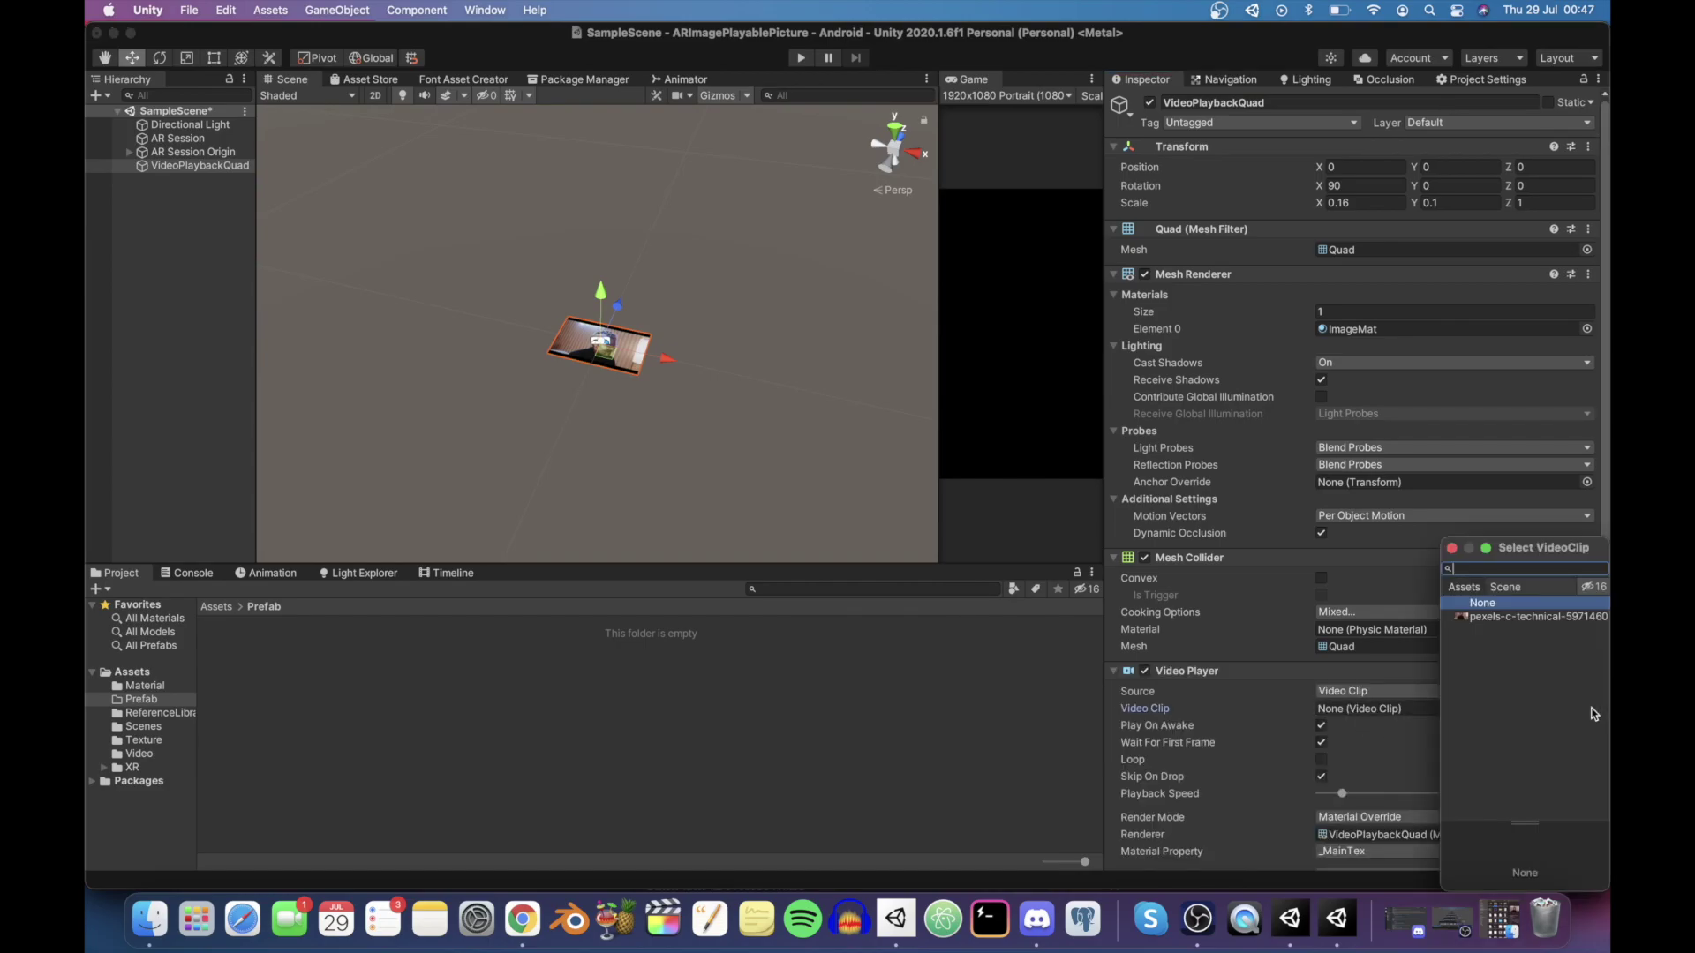
{"action": "double_click", "coordinate": [1527, 617]}
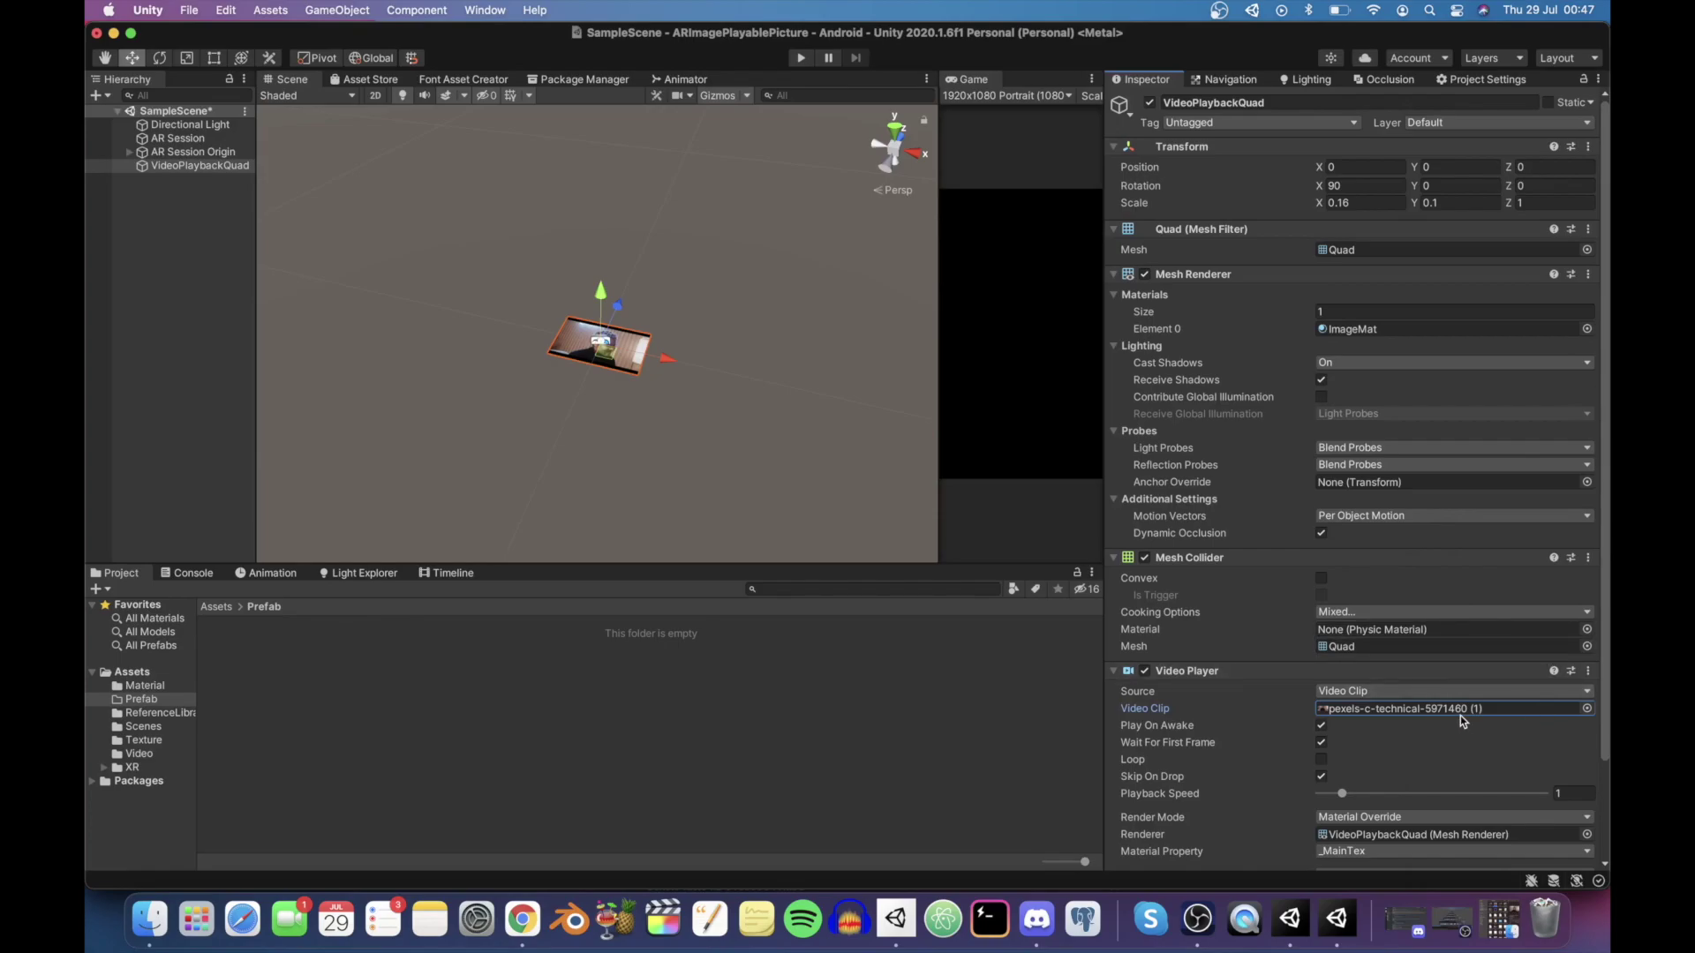
{"action": "left_click", "coordinate": [1374, 713]}
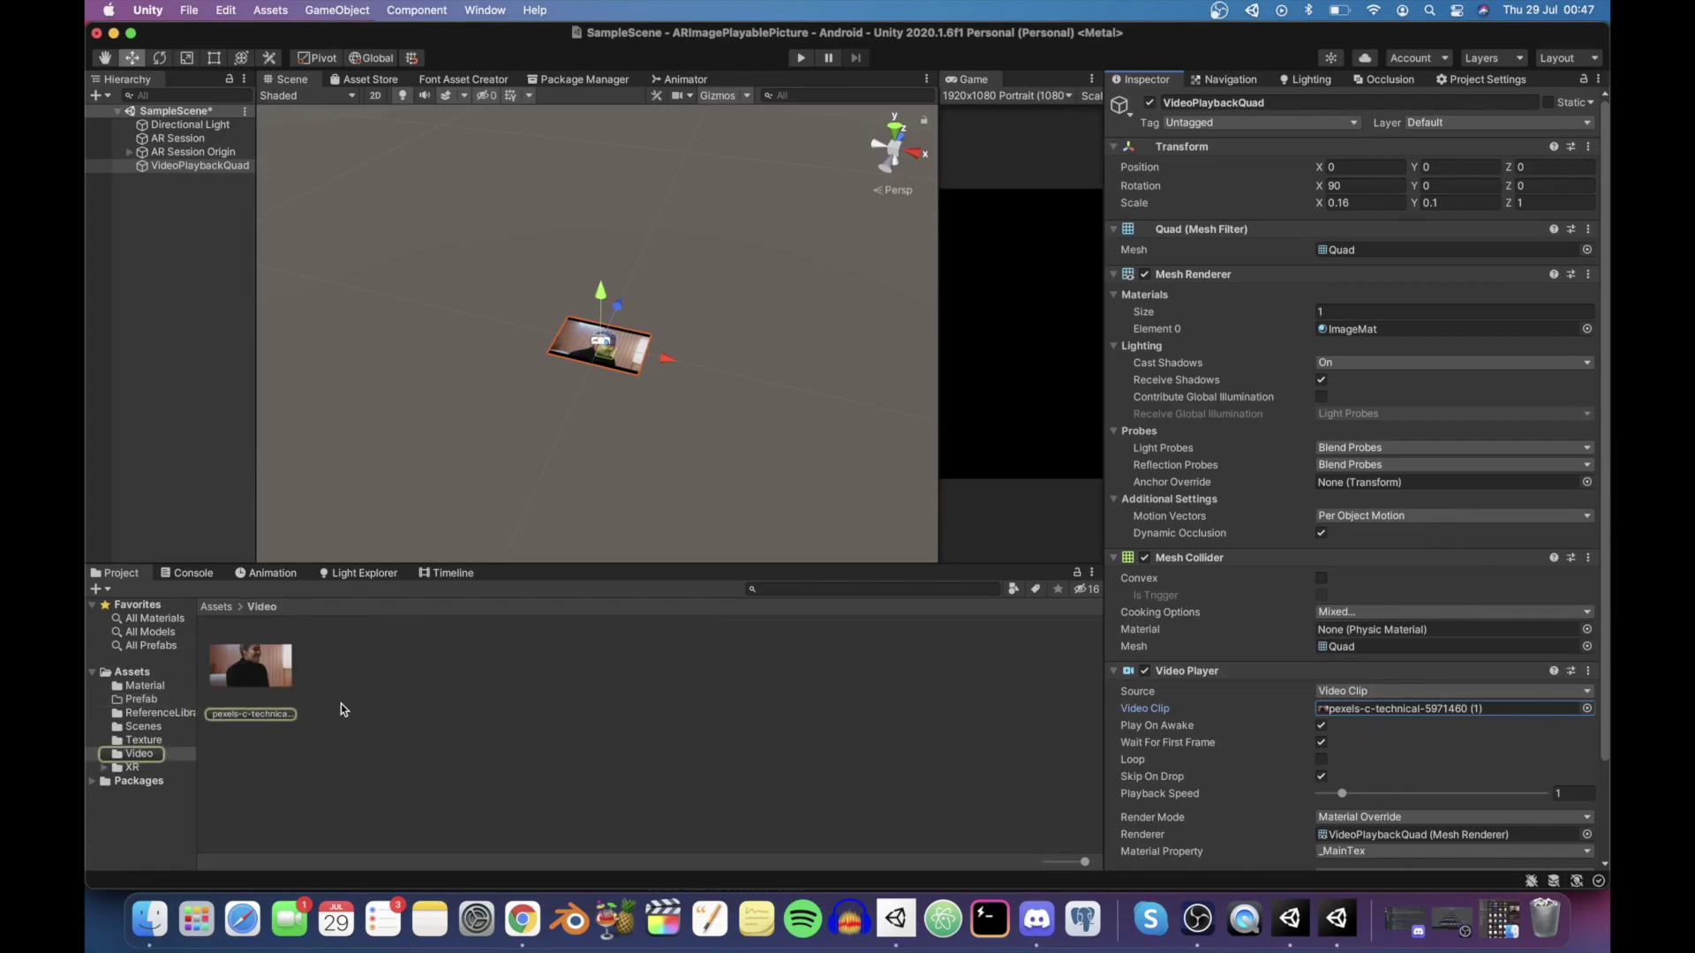
{"action": "left_click", "coordinate": [1324, 763]}
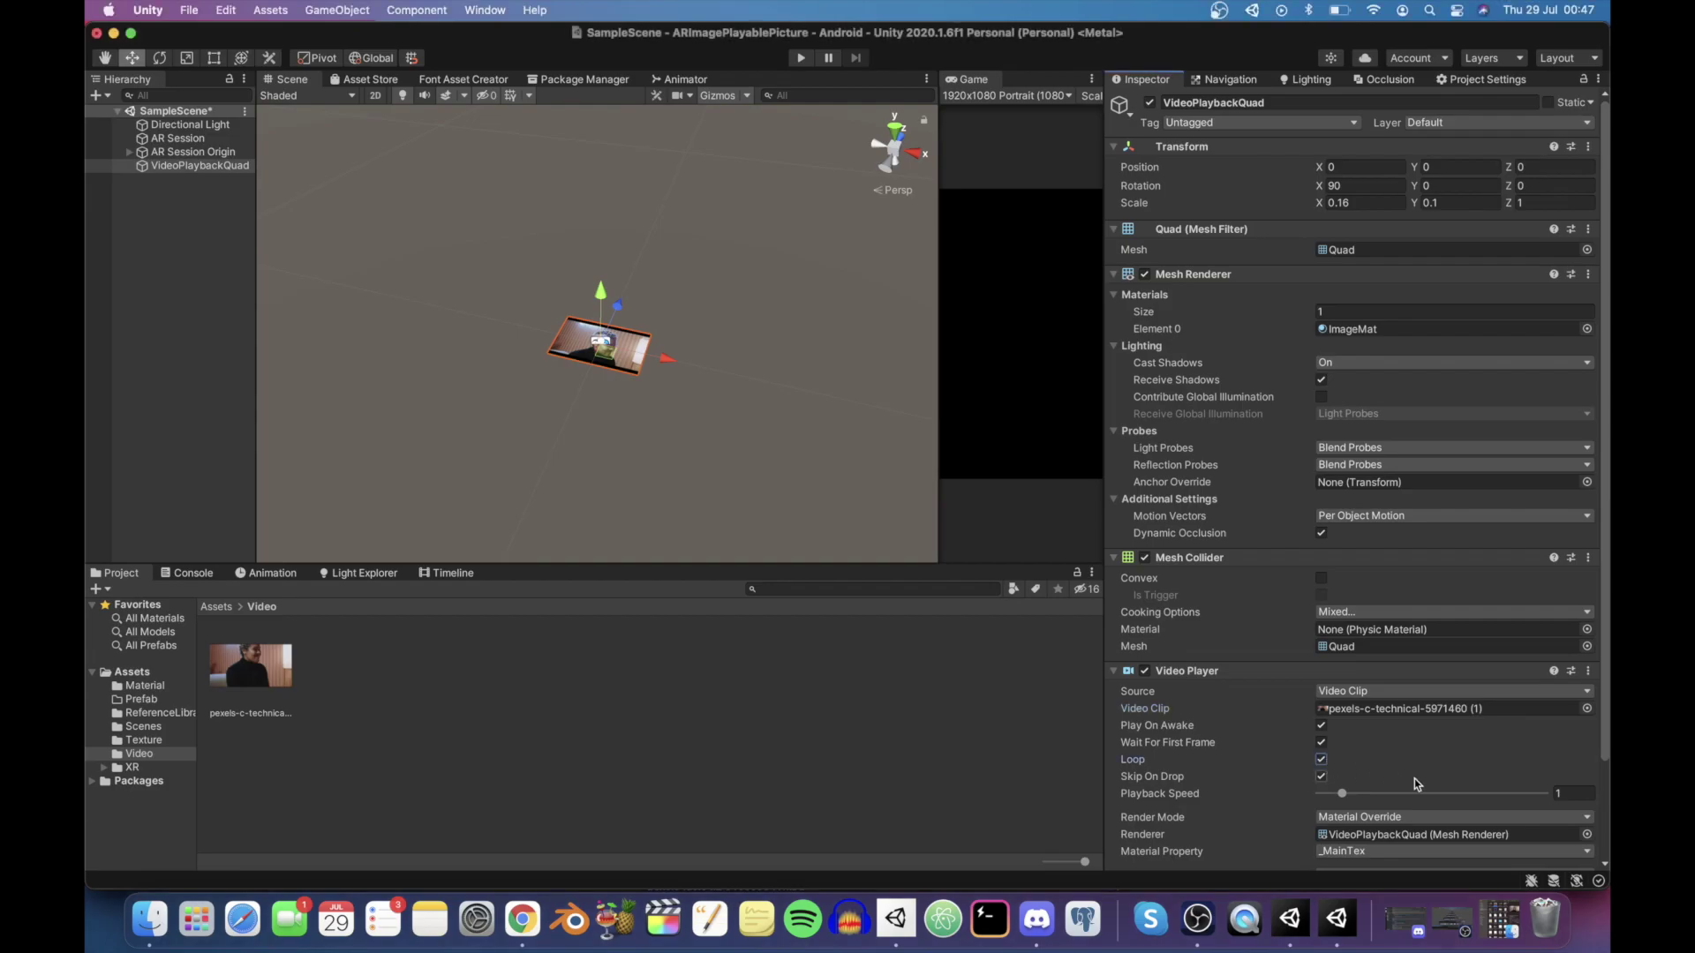
{"action": "scroll", "coordinate": [1414, 782], "scroll_direction": "down", "scroll_amount": 3}
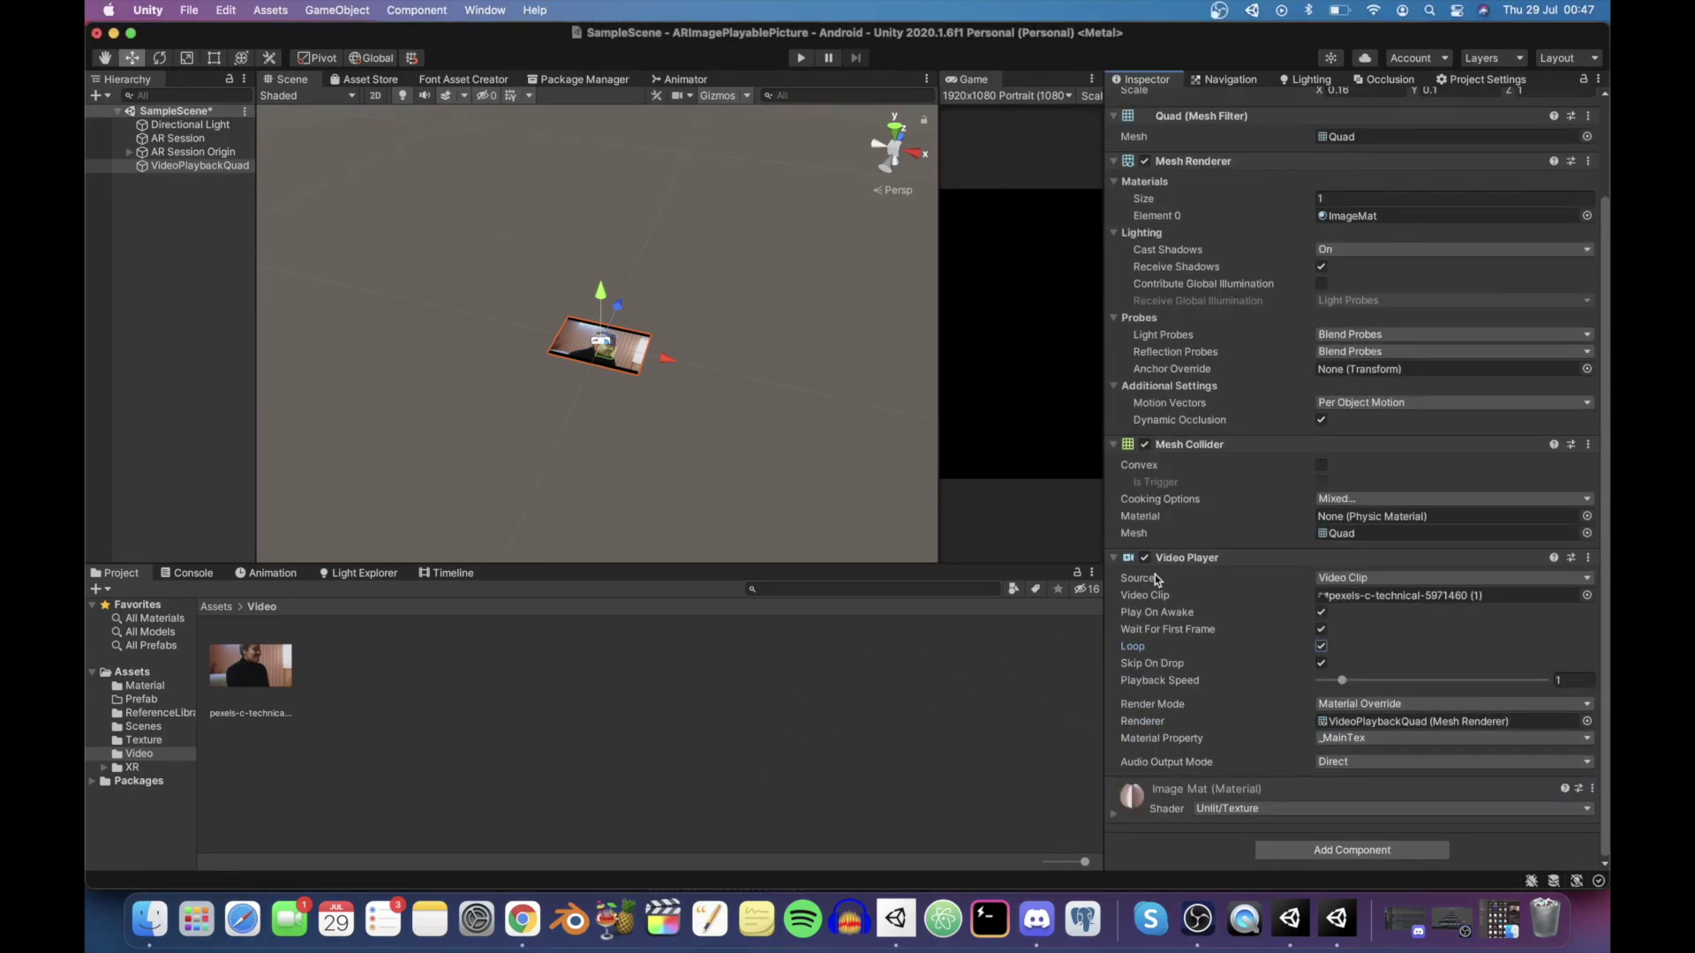
Save the scene and deactivate both AR Session and AR Session Origin
{"action": "right_click", "coordinate": [213, 114]}
{"action": "left_click", "coordinate": [241, 151]}
{"action": "left_click", "coordinate": [195, 154]}
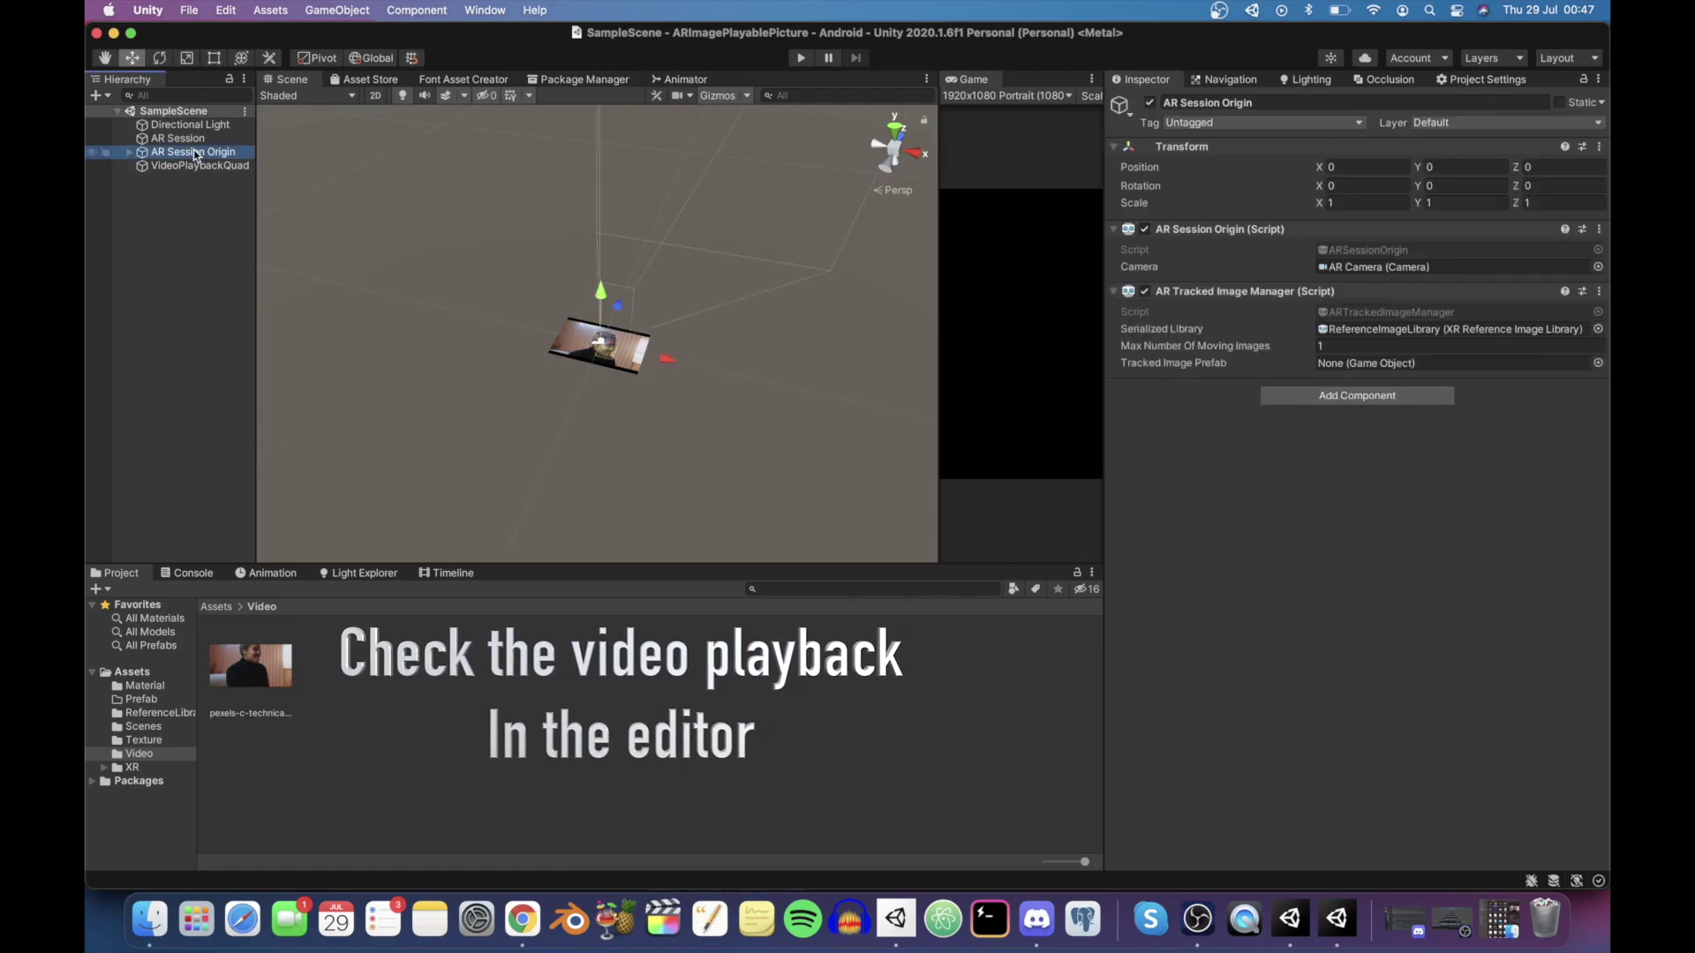
{"action": "left_click", "coordinate": [212, 139], "text": "shift"}
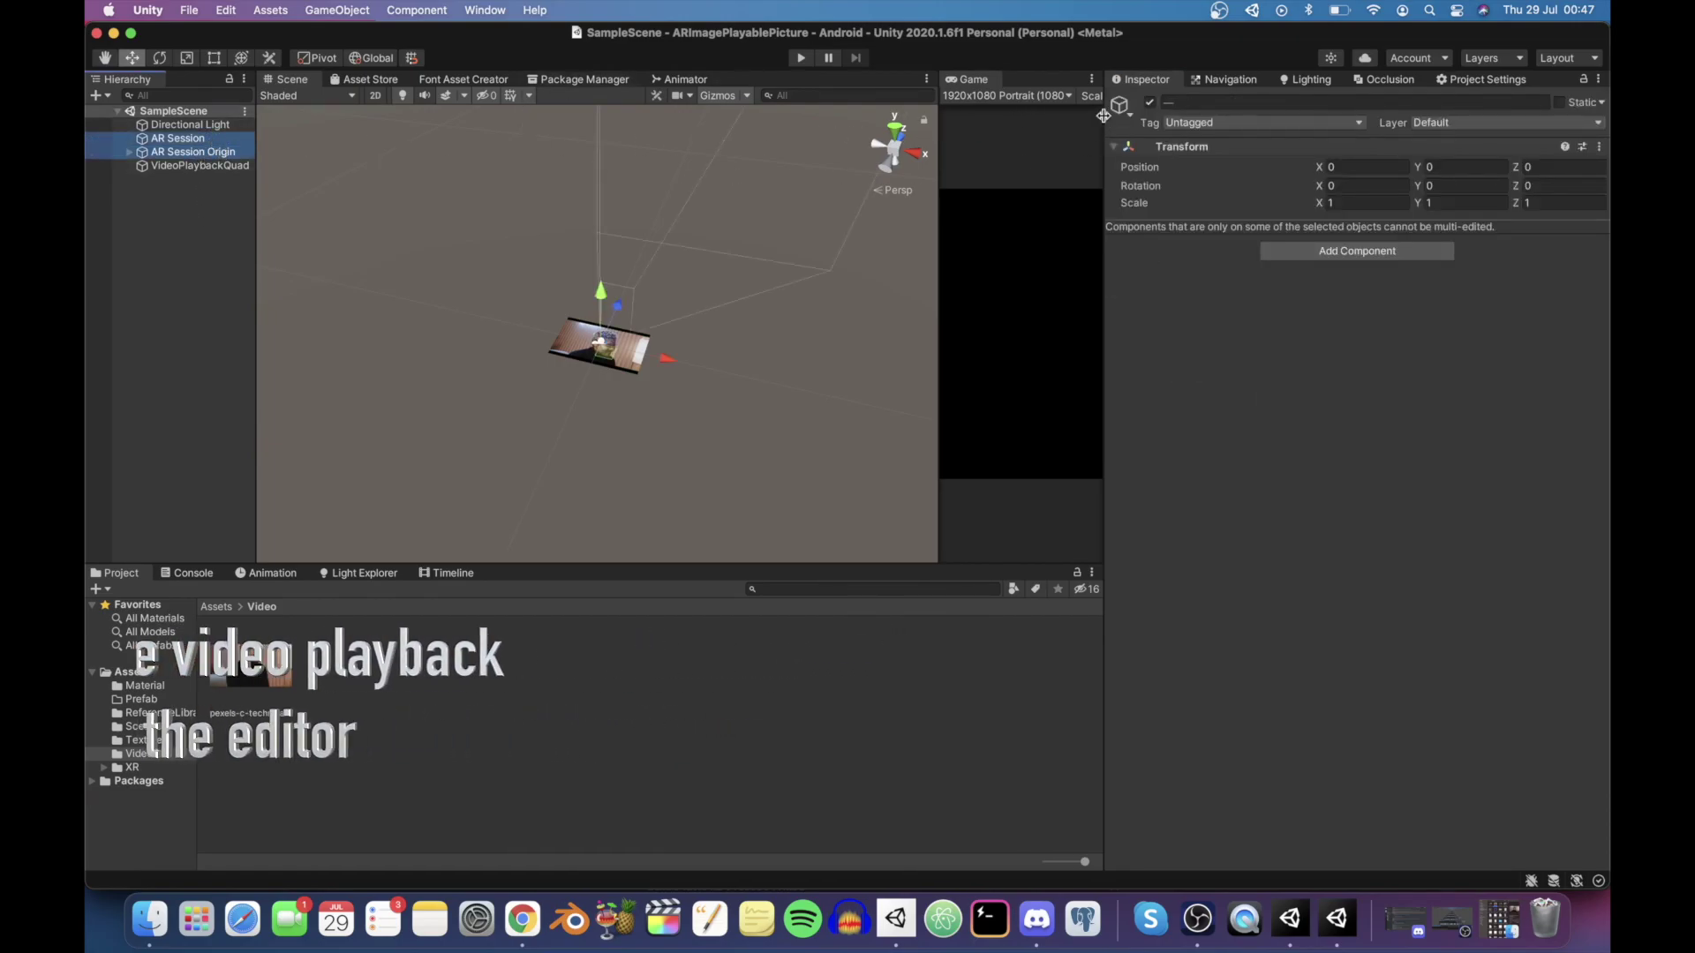
{"action": "left_click", "coordinate": [1151, 102]}
{"action": "scroll", "coordinate": [671, 392], "scroll_direction": "up", "scroll_amount": 5}
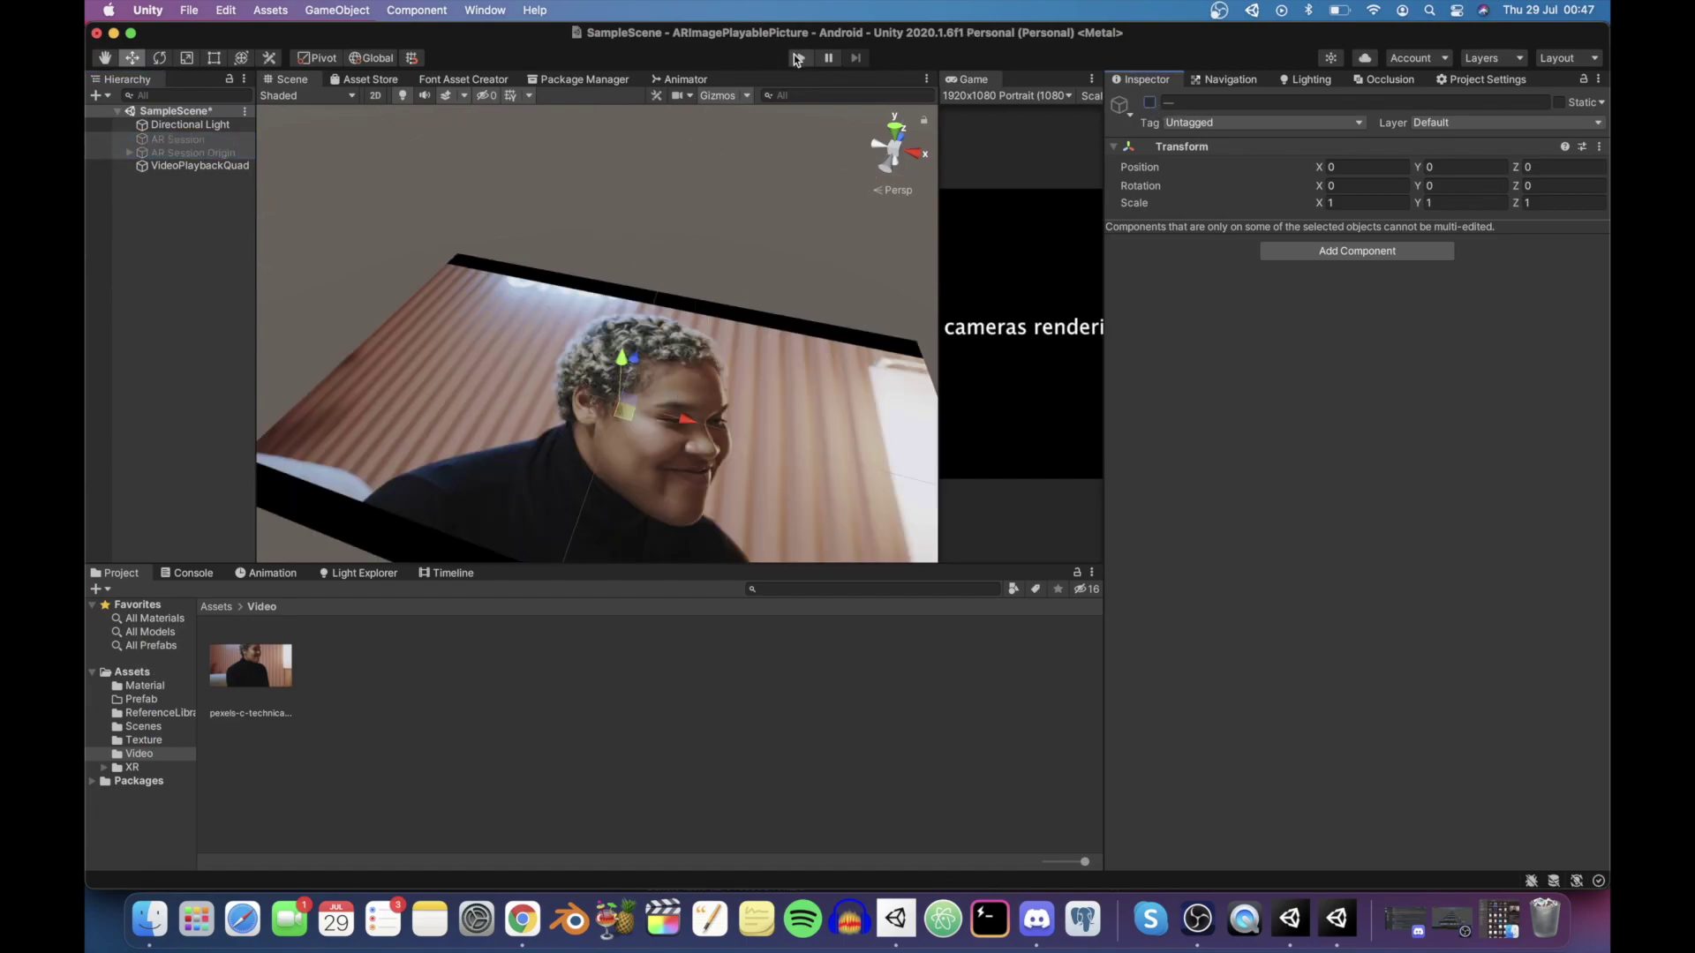
Preview the looping video in play mode, then reactivate both AR Session objects
{"action": "left_click", "coordinate": [797, 58]}
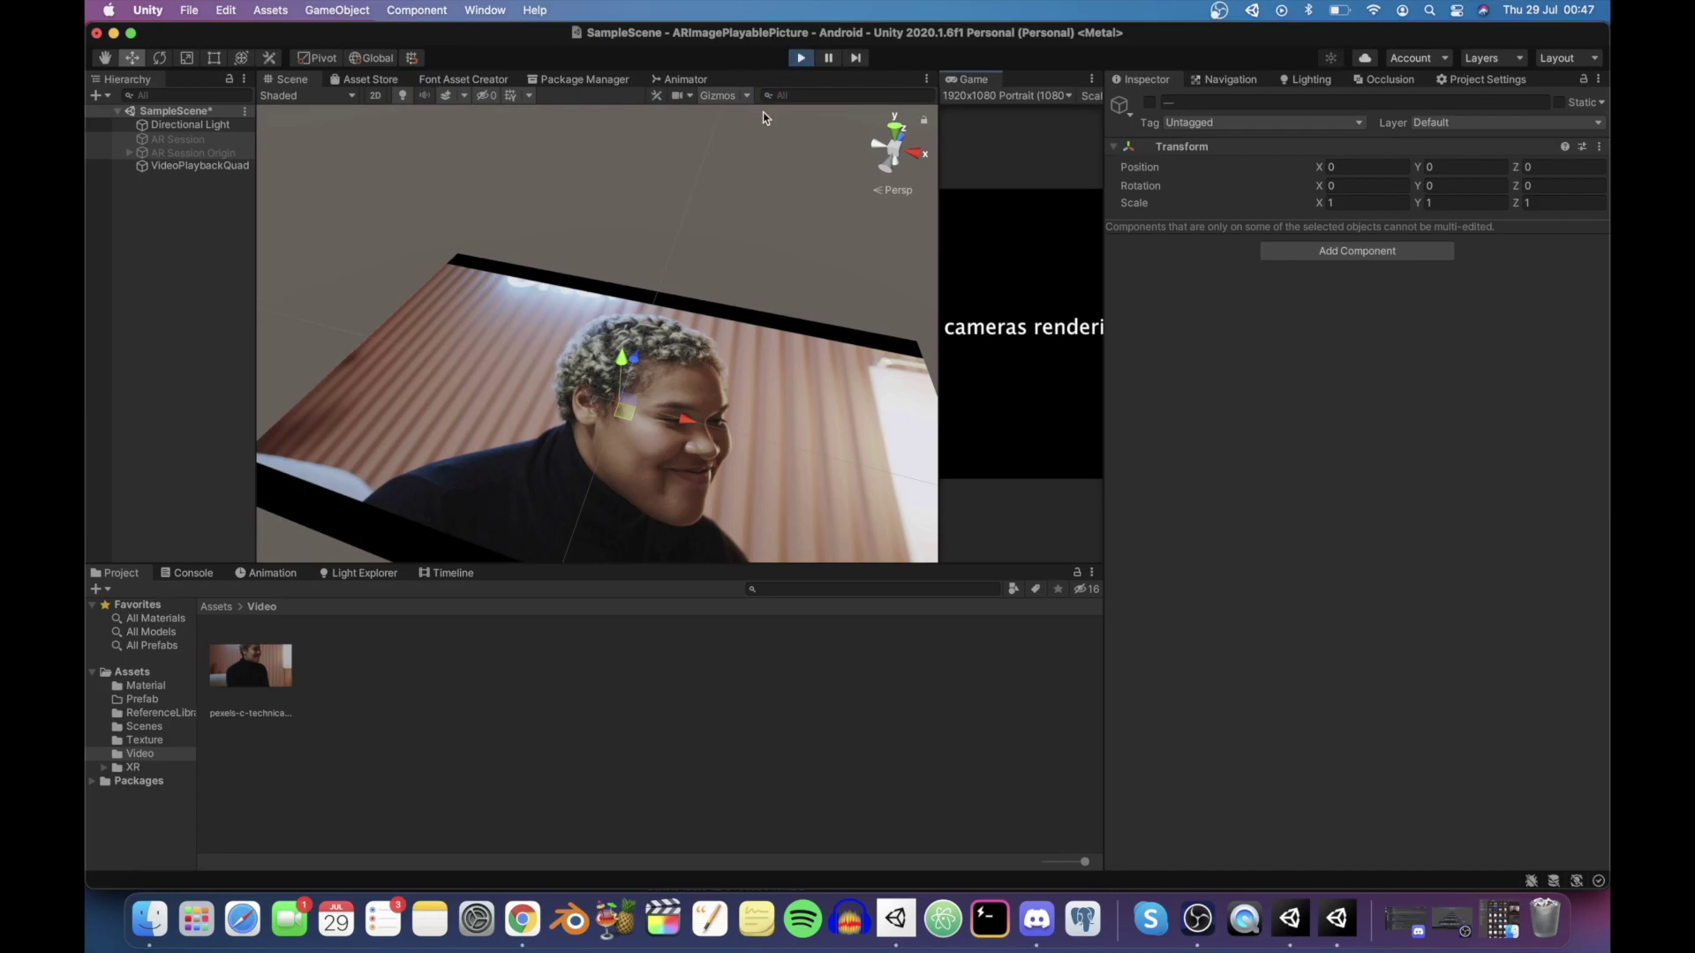
{"action": "scroll", "coordinate": [726, 216], "scroll_direction": "down", "scroll_amount": 10}
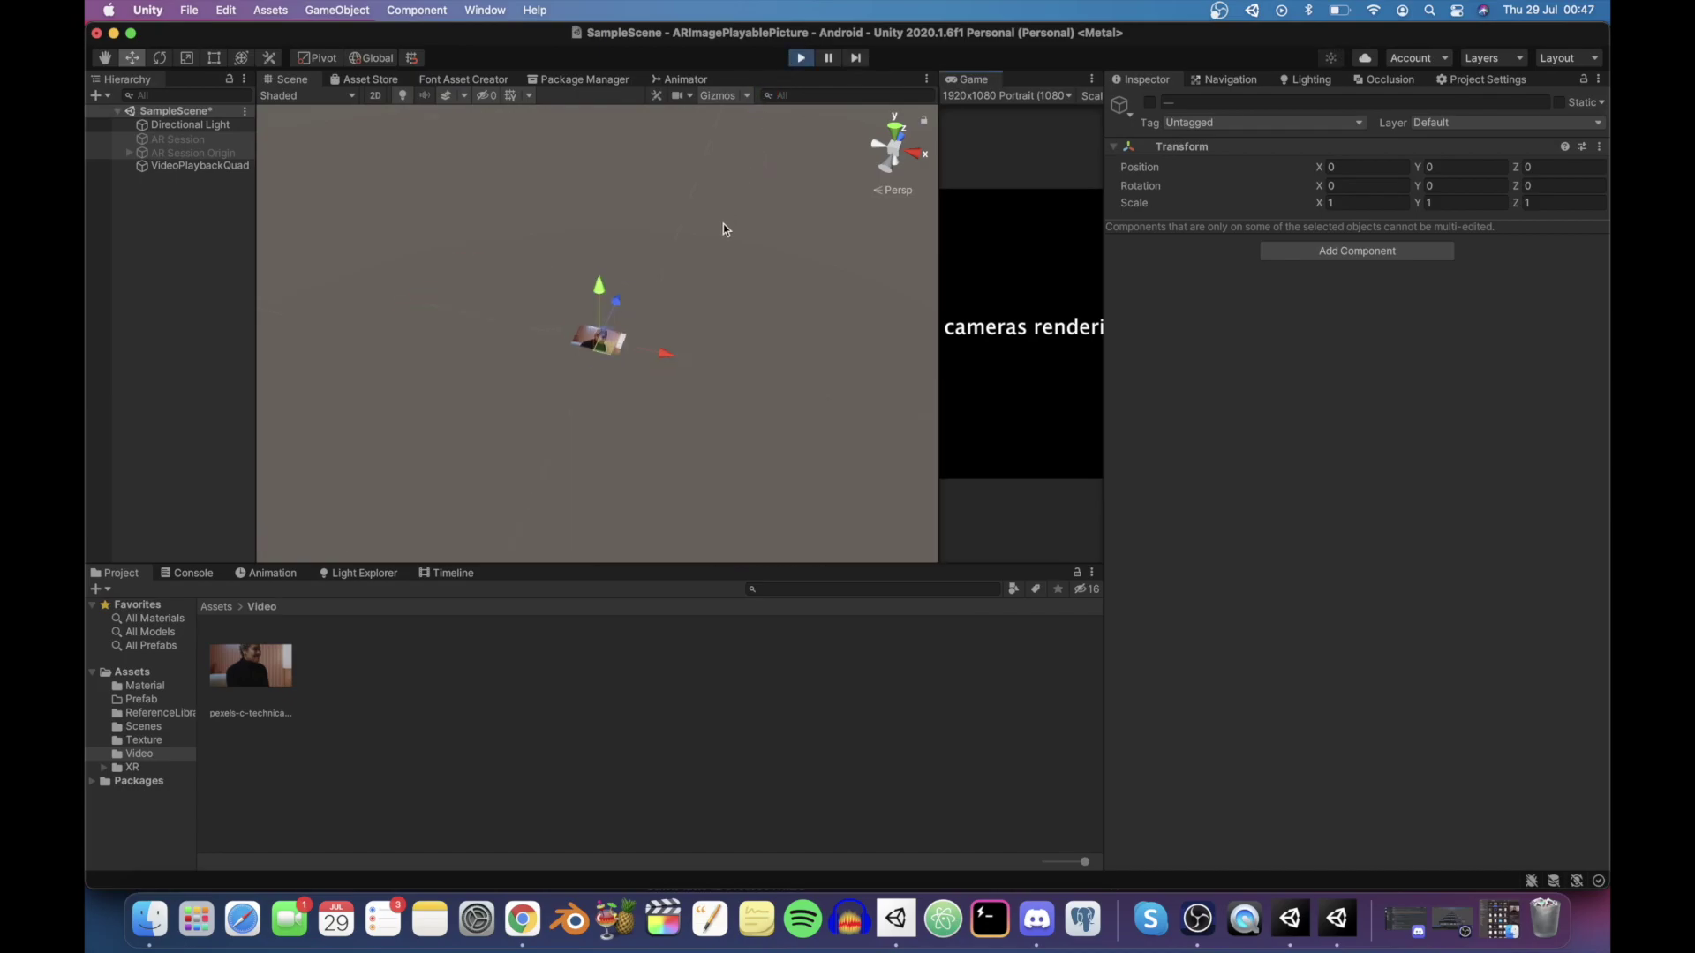
{"action": "scroll", "coordinate": [723, 224], "scroll_direction": "up", "scroll_amount": 10}
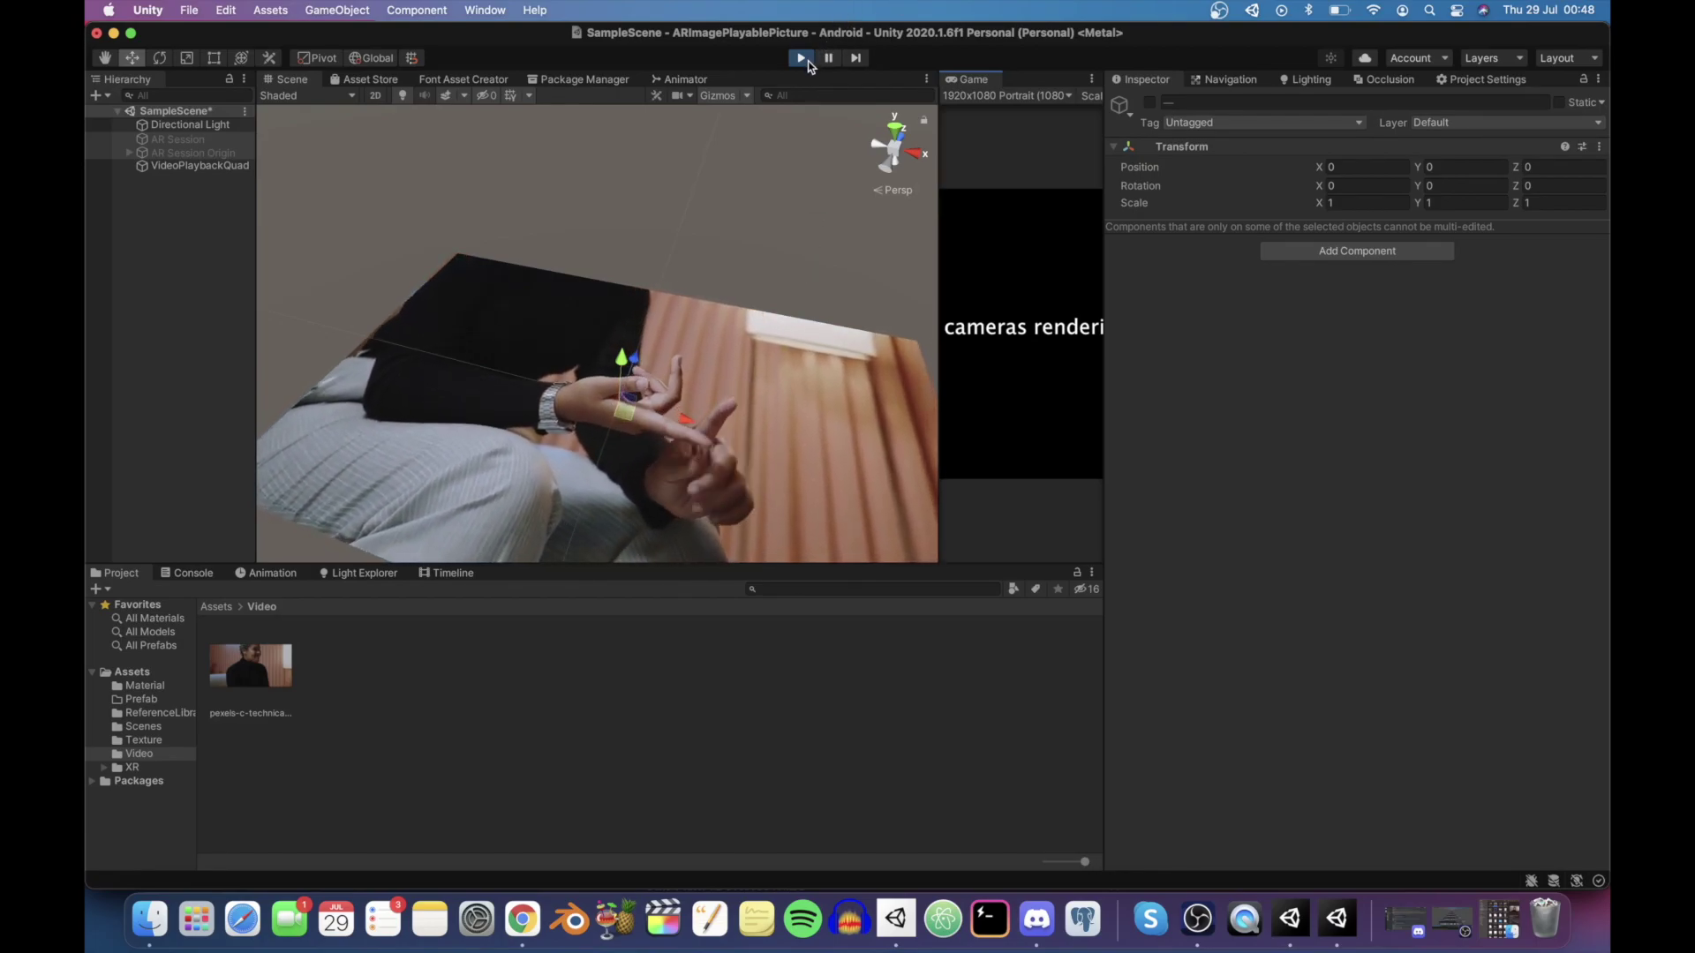
{"action": "left_click", "coordinate": [808, 61]}
{"action": "left_click", "coordinate": [217, 148]}
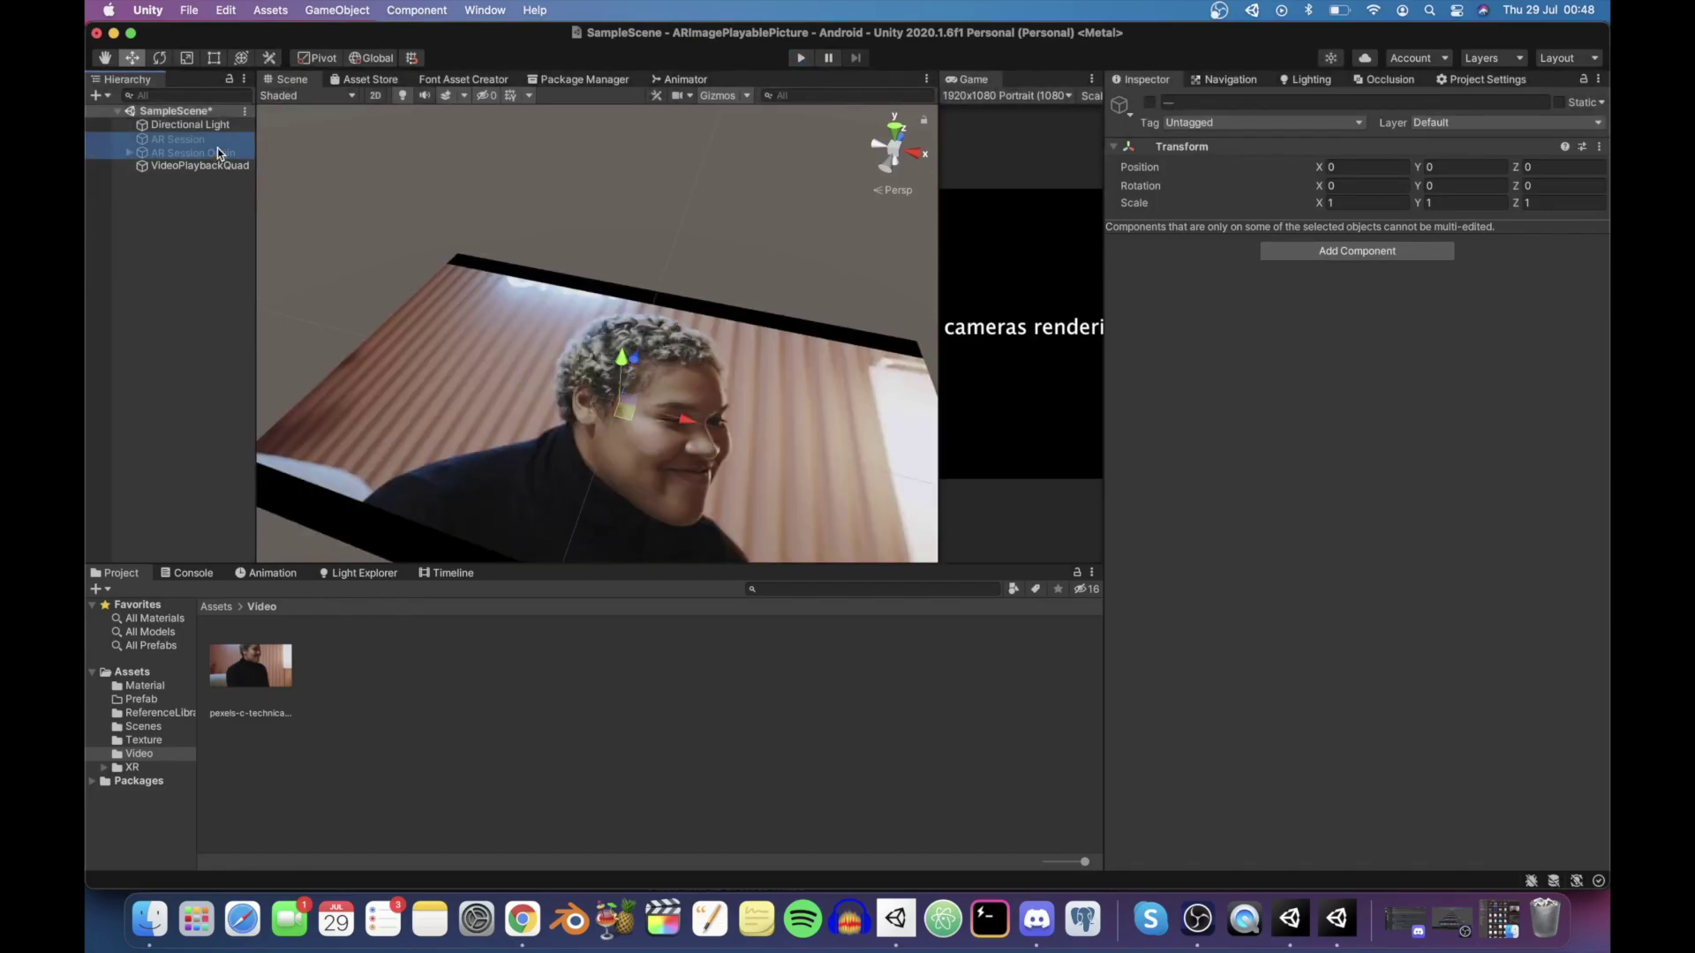
{"action": "left_click", "coordinate": [217, 140], "text": "shift"}
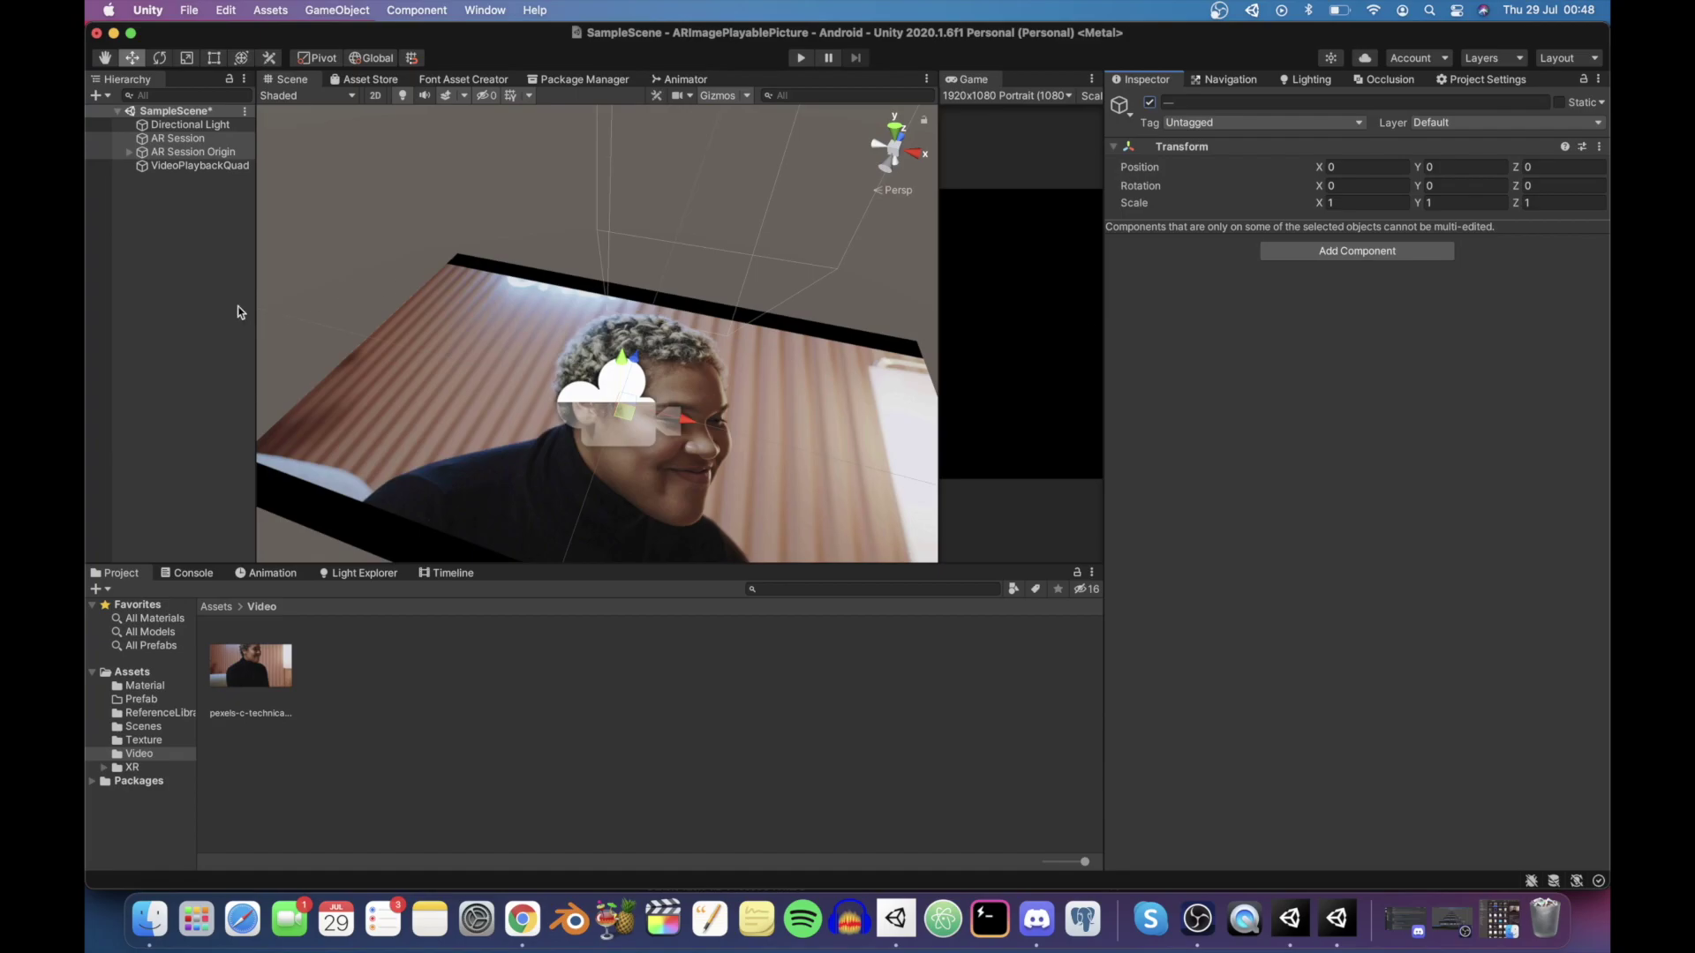
{"action": "left_click", "coordinate": [212, 270]}
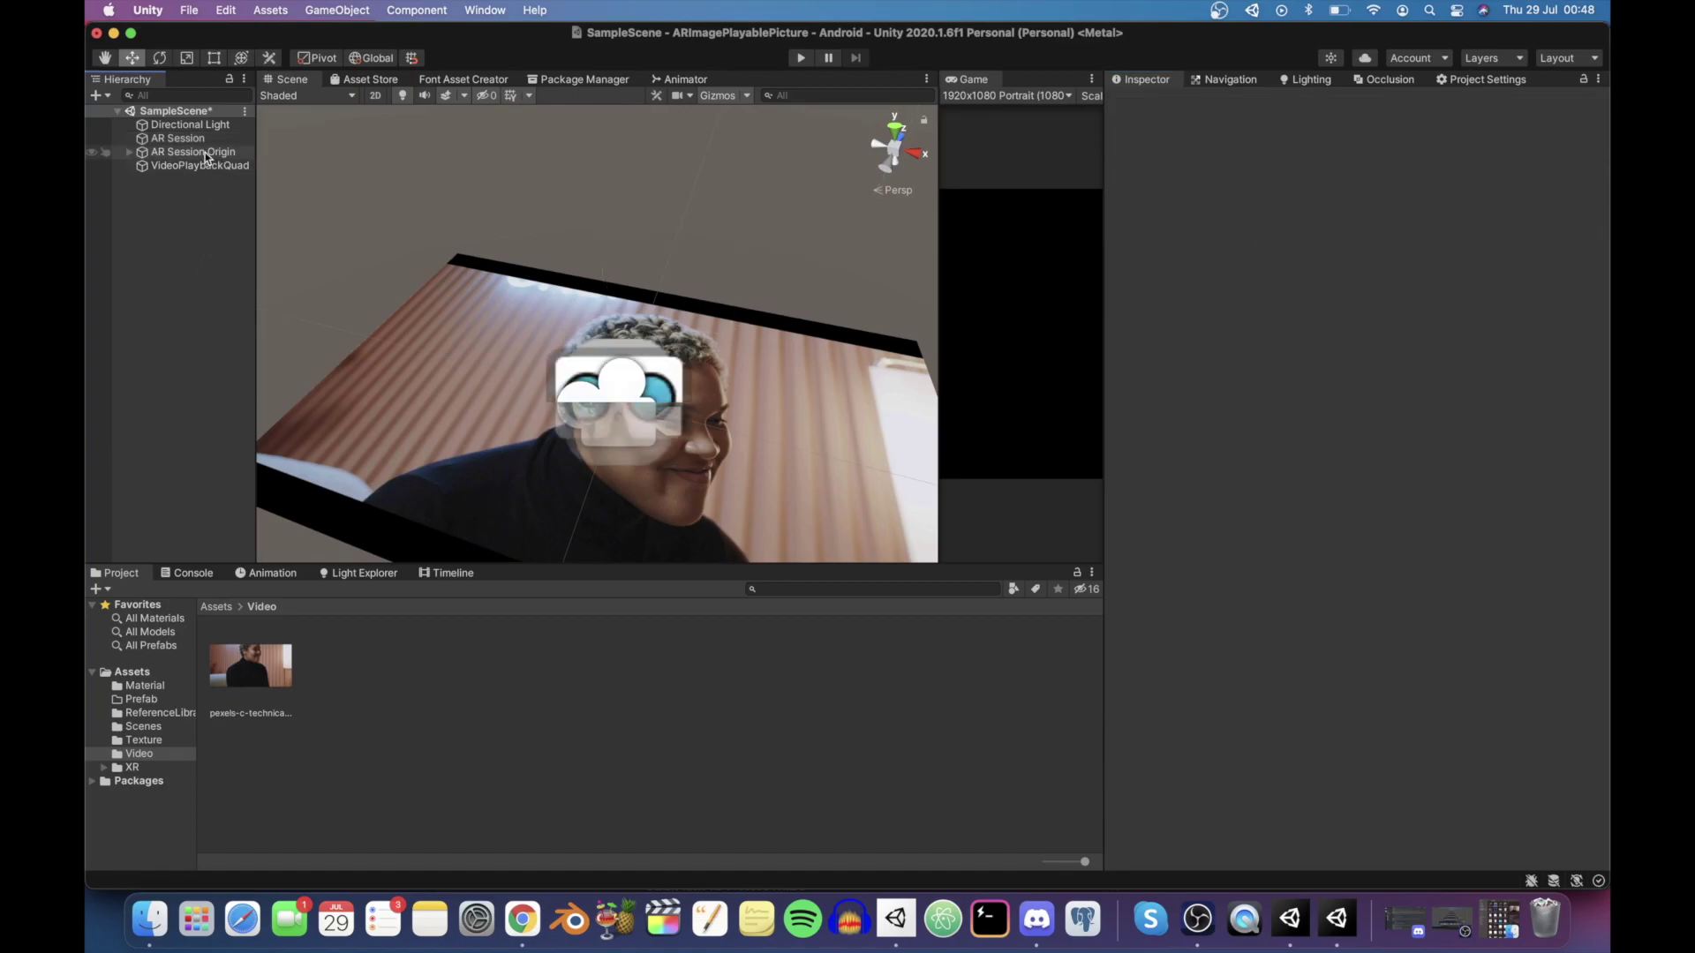
Save the scene and turn VideoPlaybackQuad into a prefab in the Prefab folder
{"action": "right_click", "coordinate": [213, 112]}
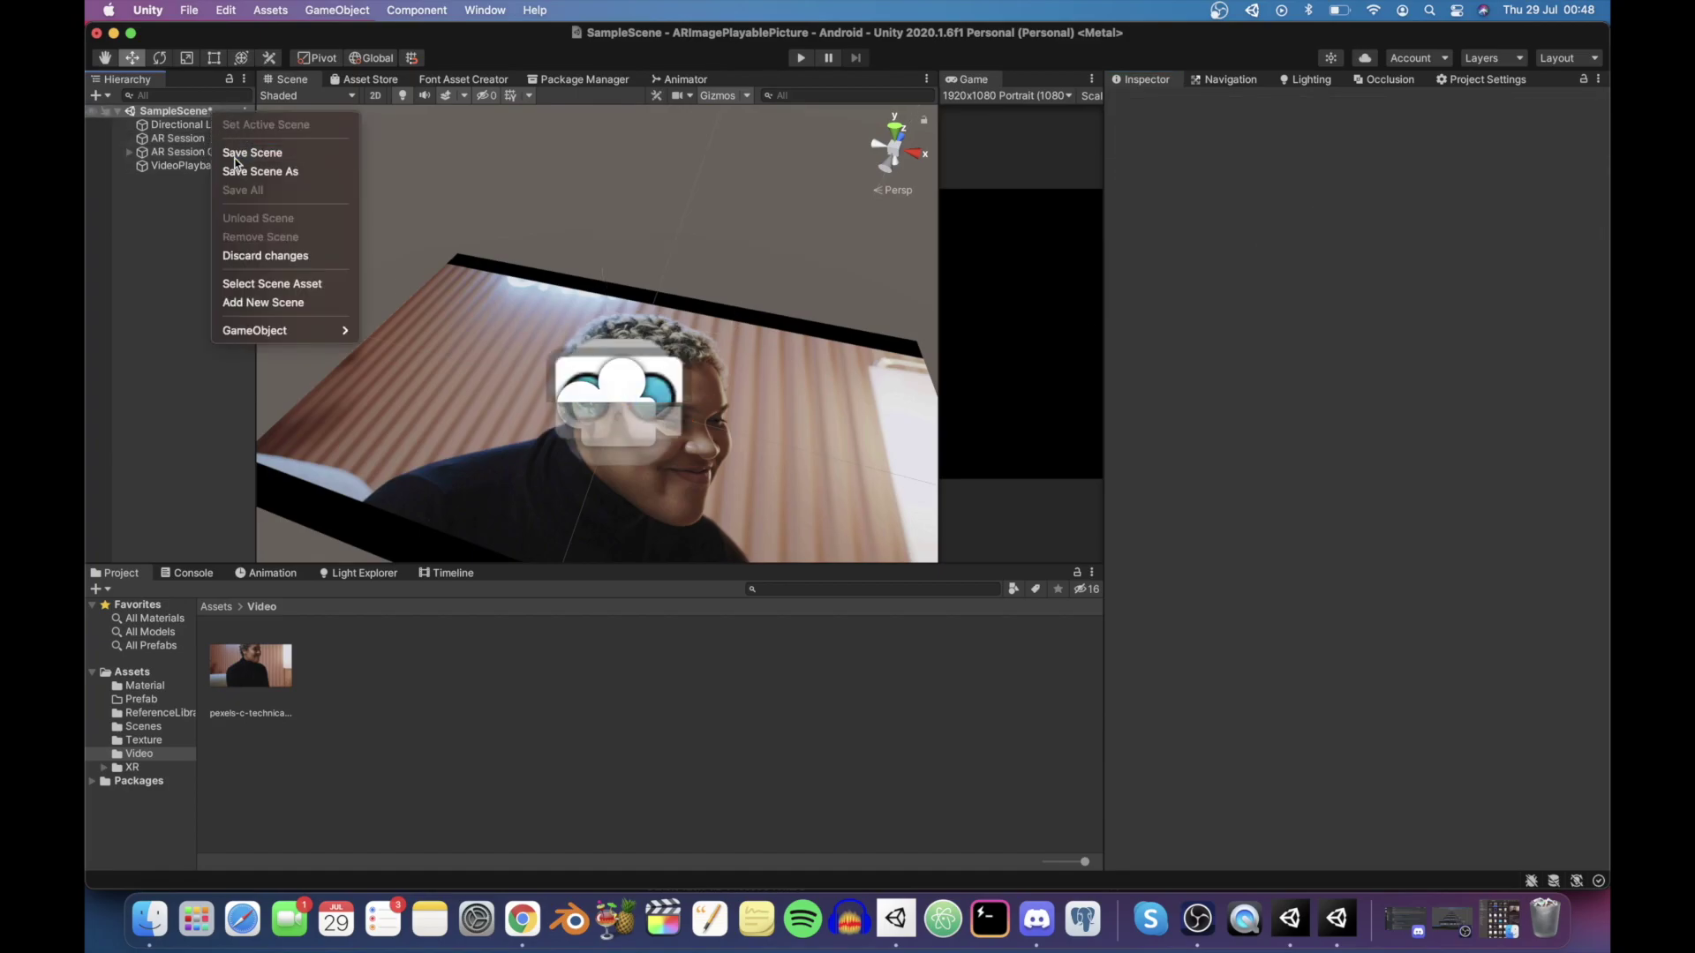
{"action": "left_click", "coordinate": [235, 154]}
{"action": "left_click", "coordinate": [194, 168]}
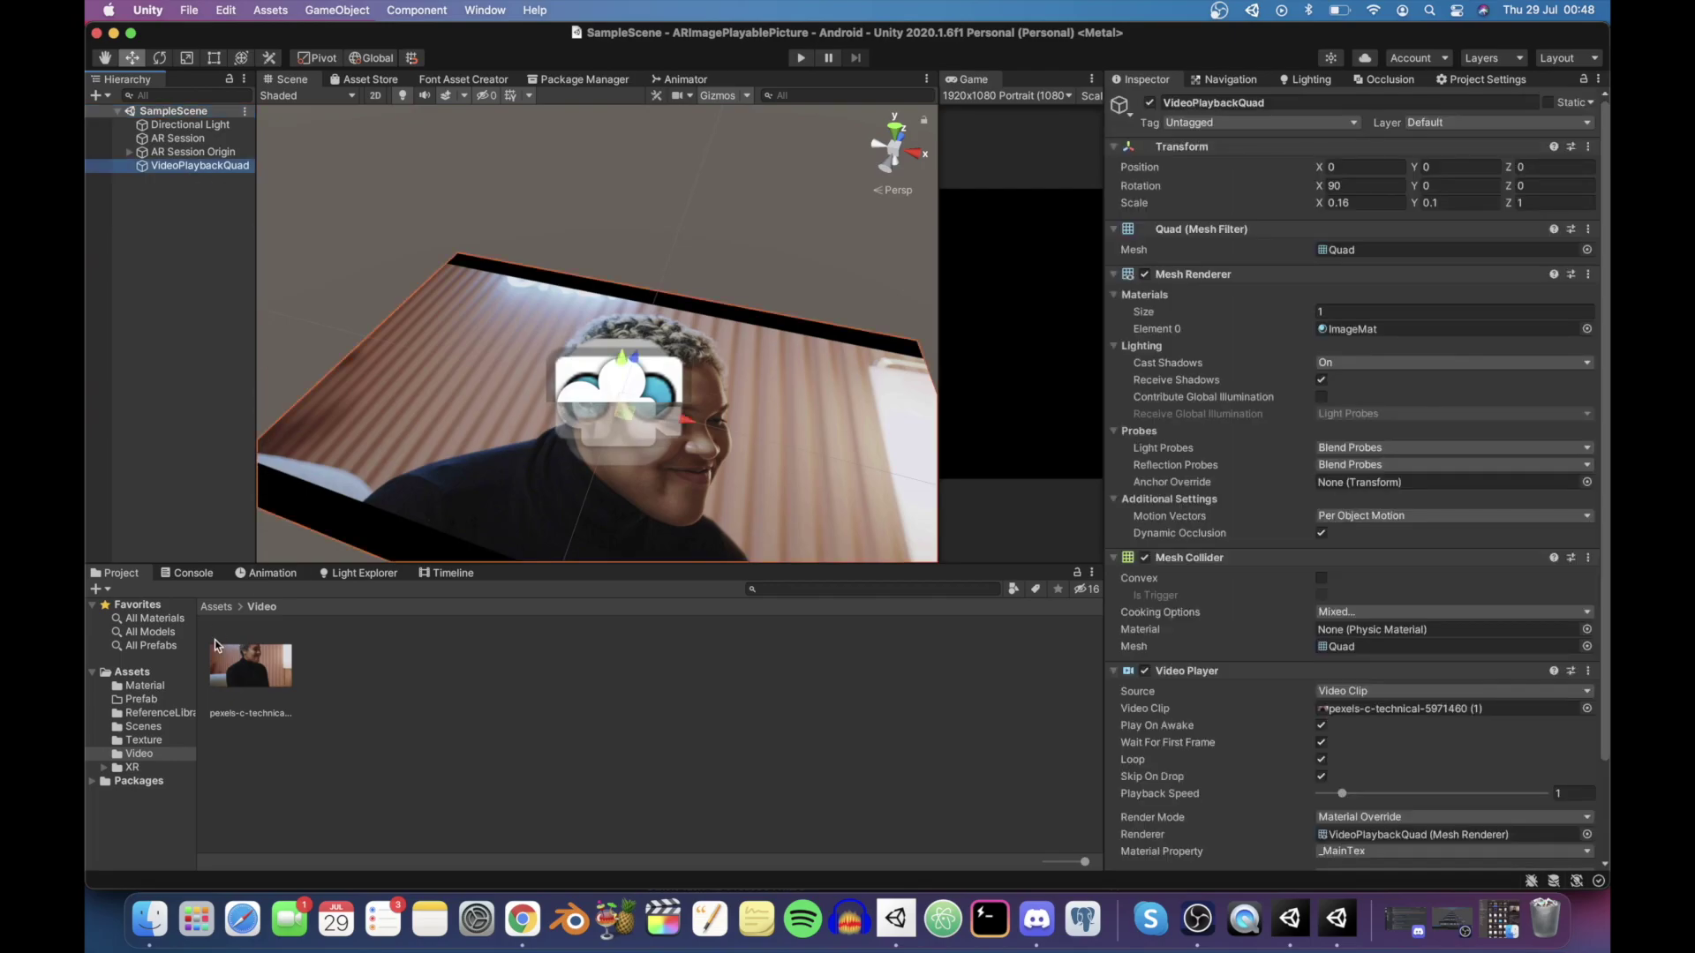
{"action": "left_click", "coordinate": [216, 608]}
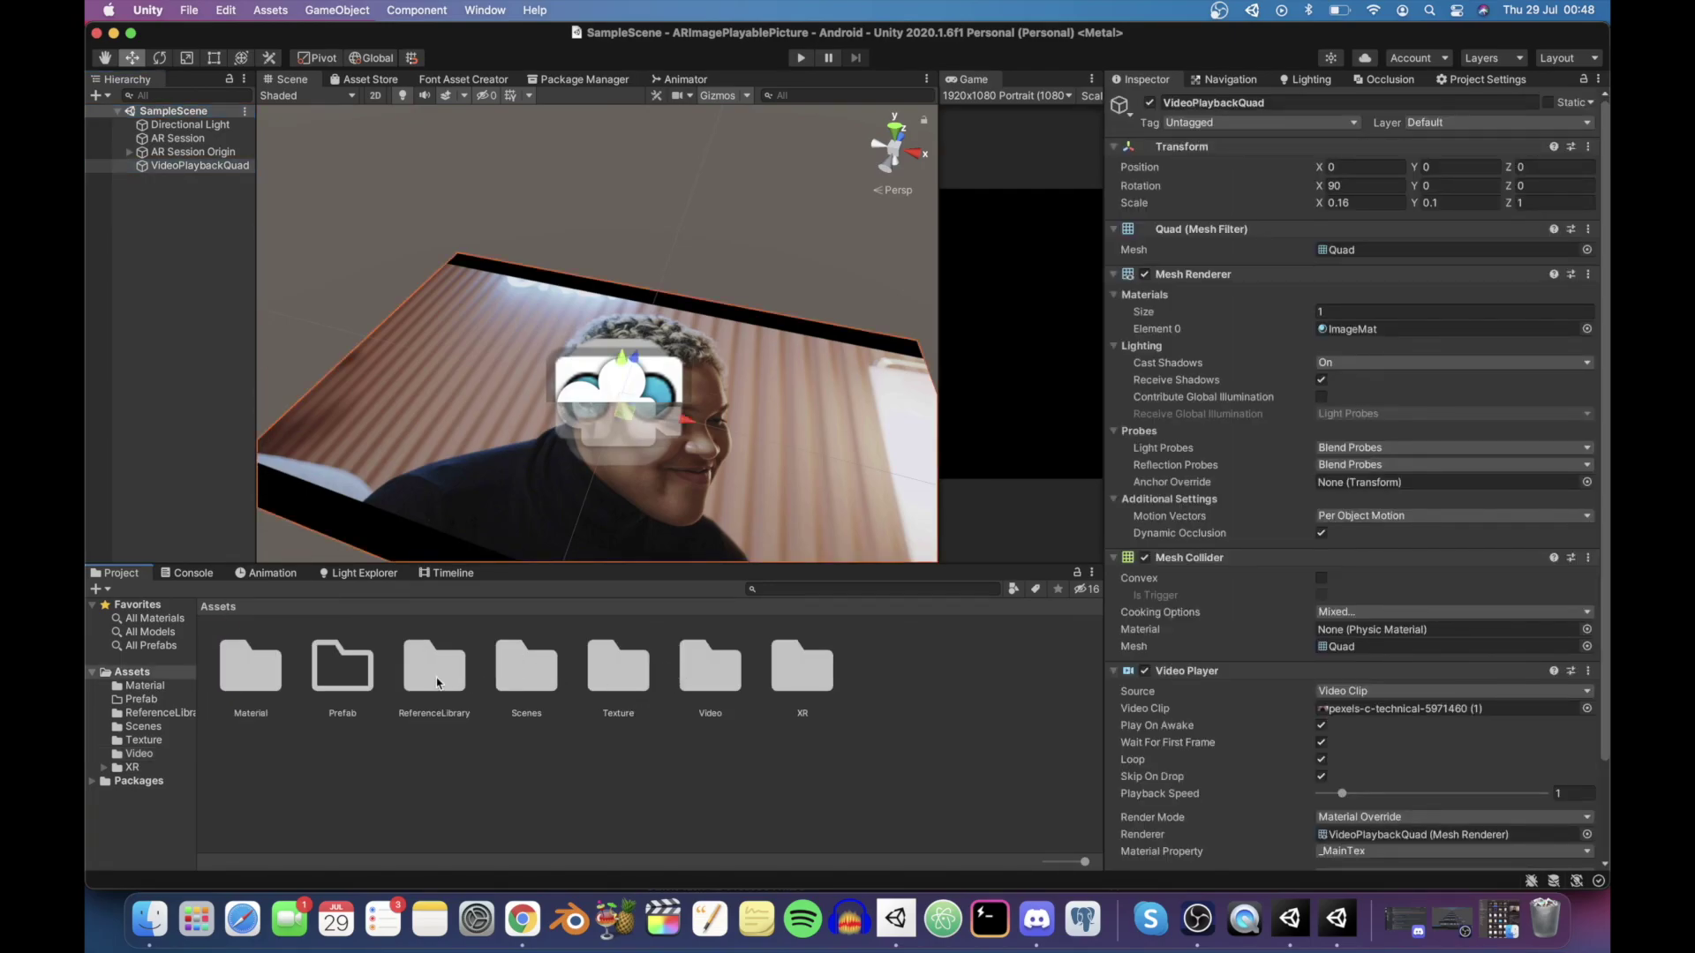
{"action": "double_click", "coordinate": [357, 697]}
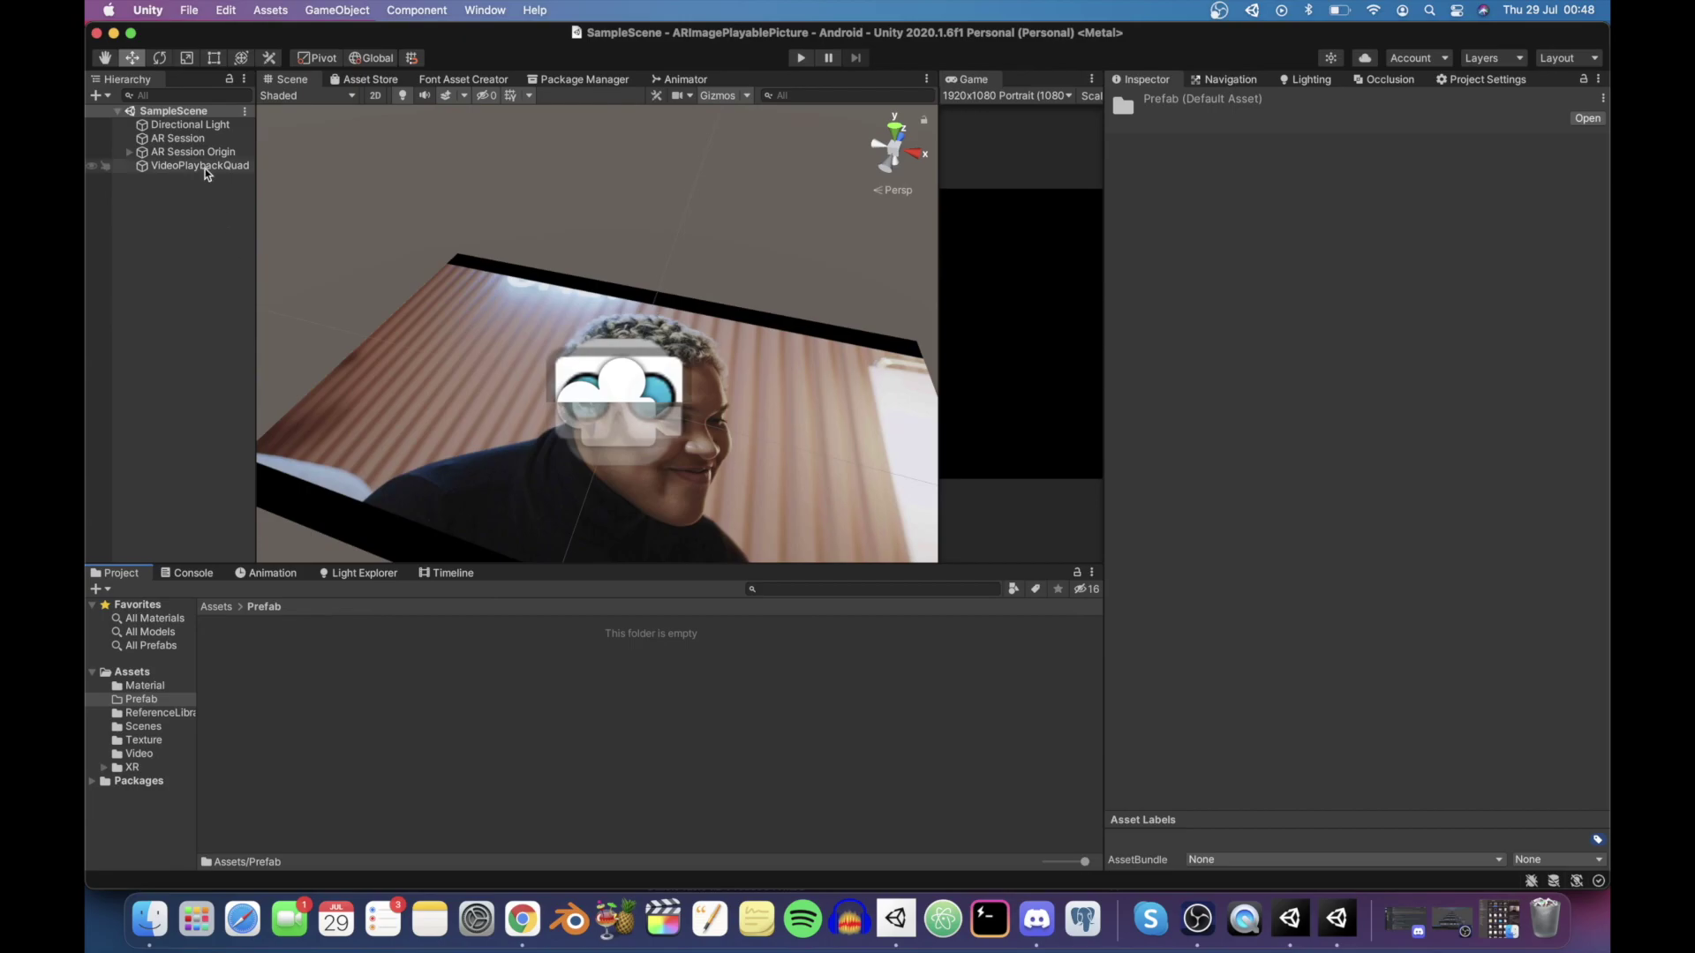
{"action": "left_click_drag", "start_coordinate": [201, 166], "coordinate": [427, 791]}
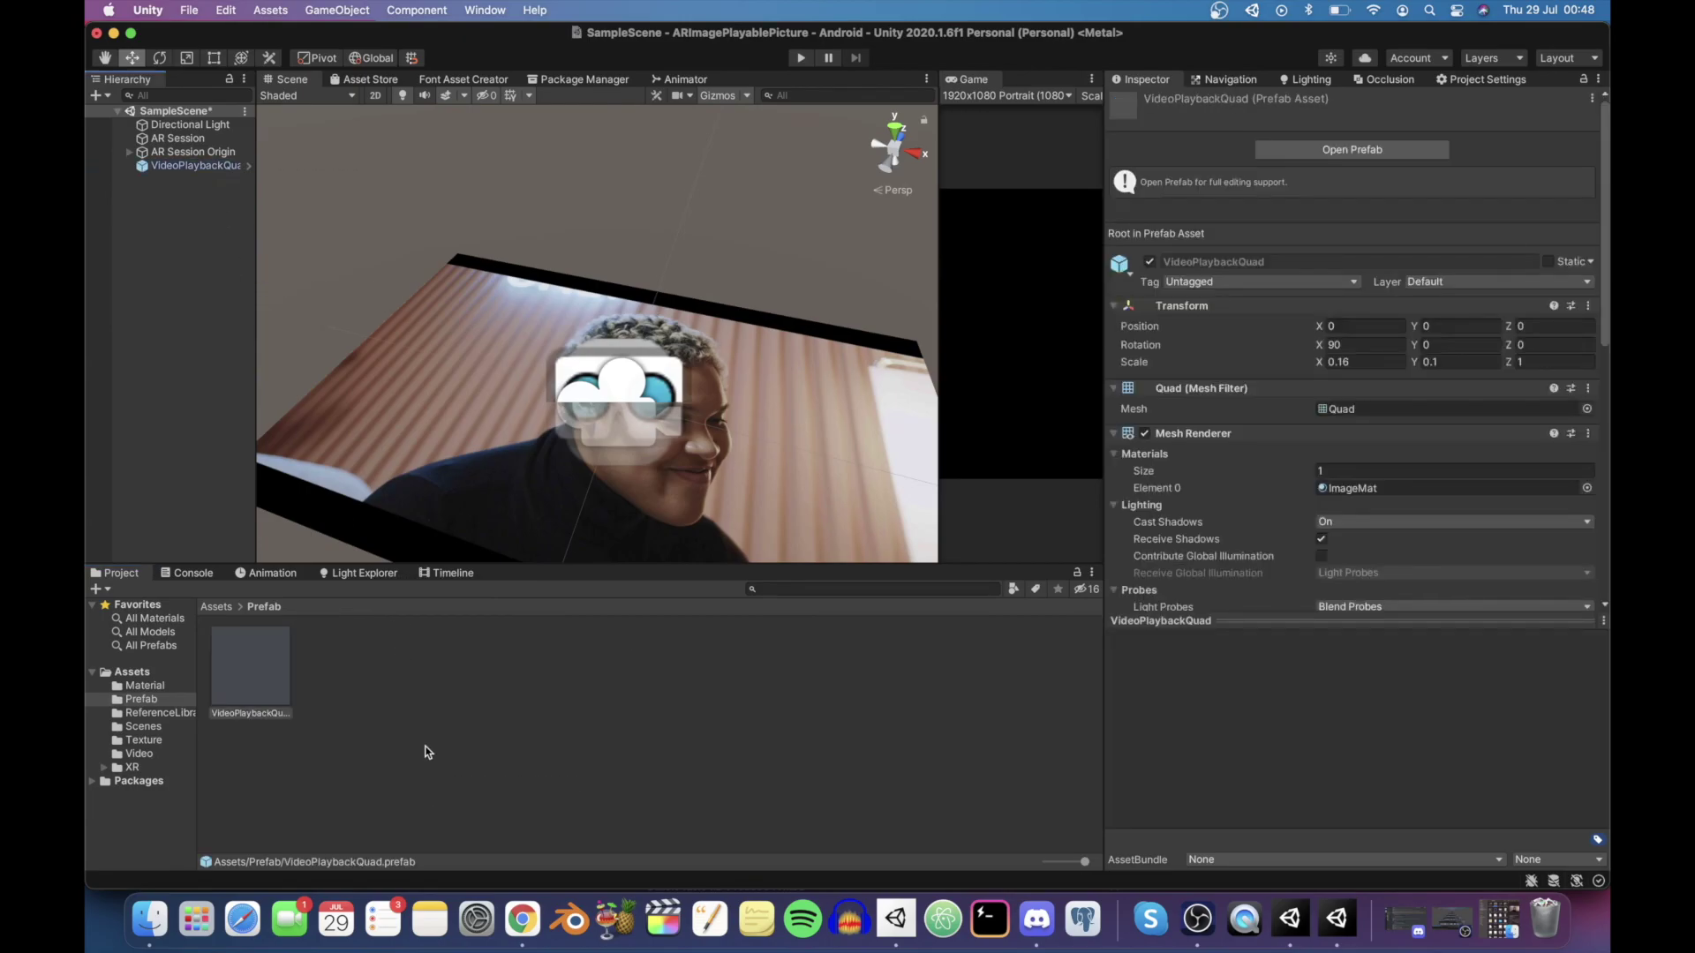
{"action": "left_click", "coordinate": [265, 664]}
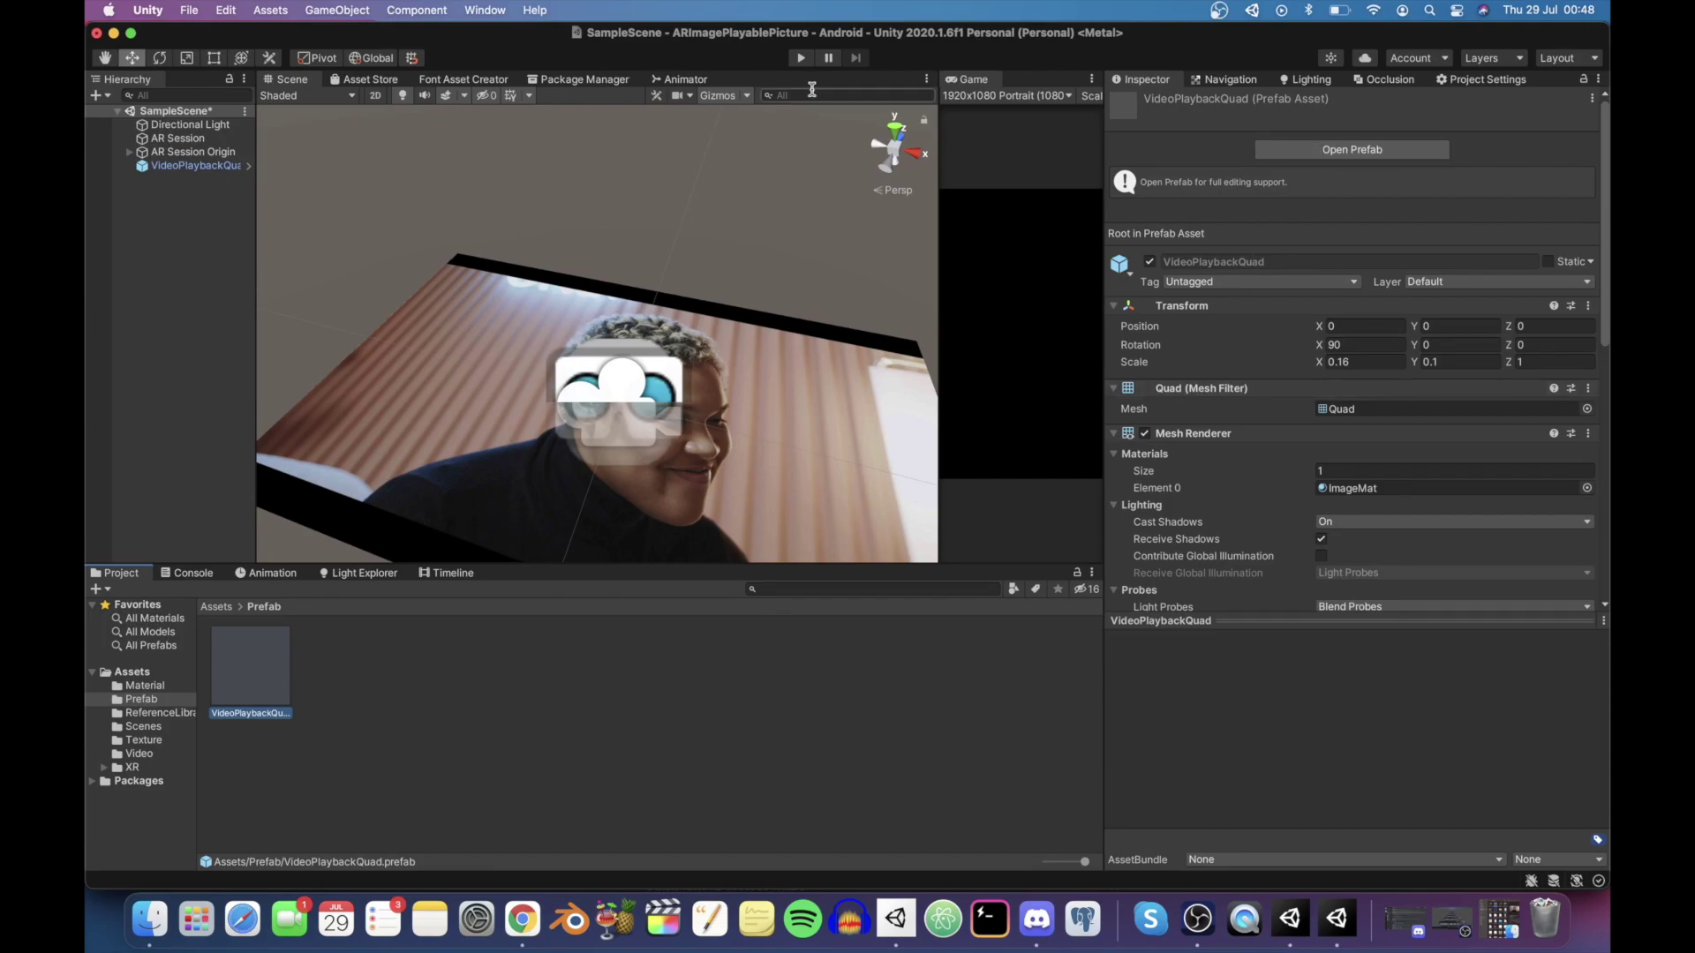
Delete VideoPlaybackQuad from the scene and set its prefab as the Tracked Image Prefab
{"action": "right_click", "coordinate": [219, 167]}
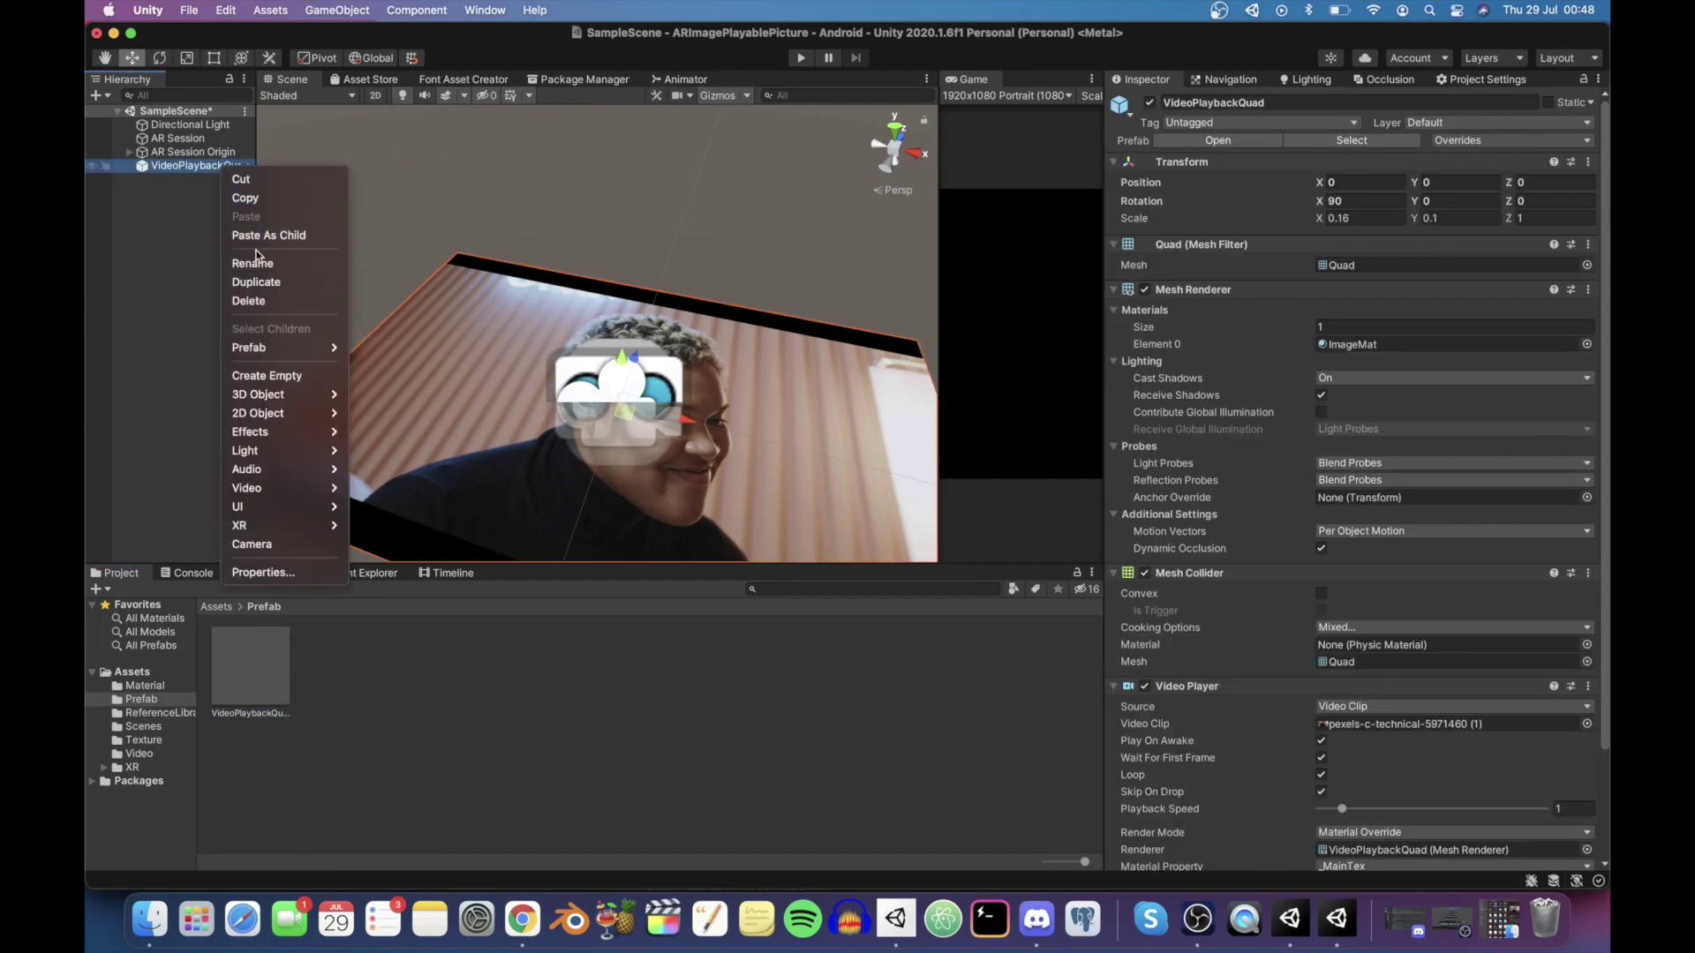
{"action": "left_click", "coordinate": [249, 301]}
{"action": "left_click", "coordinate": [205, 152]}
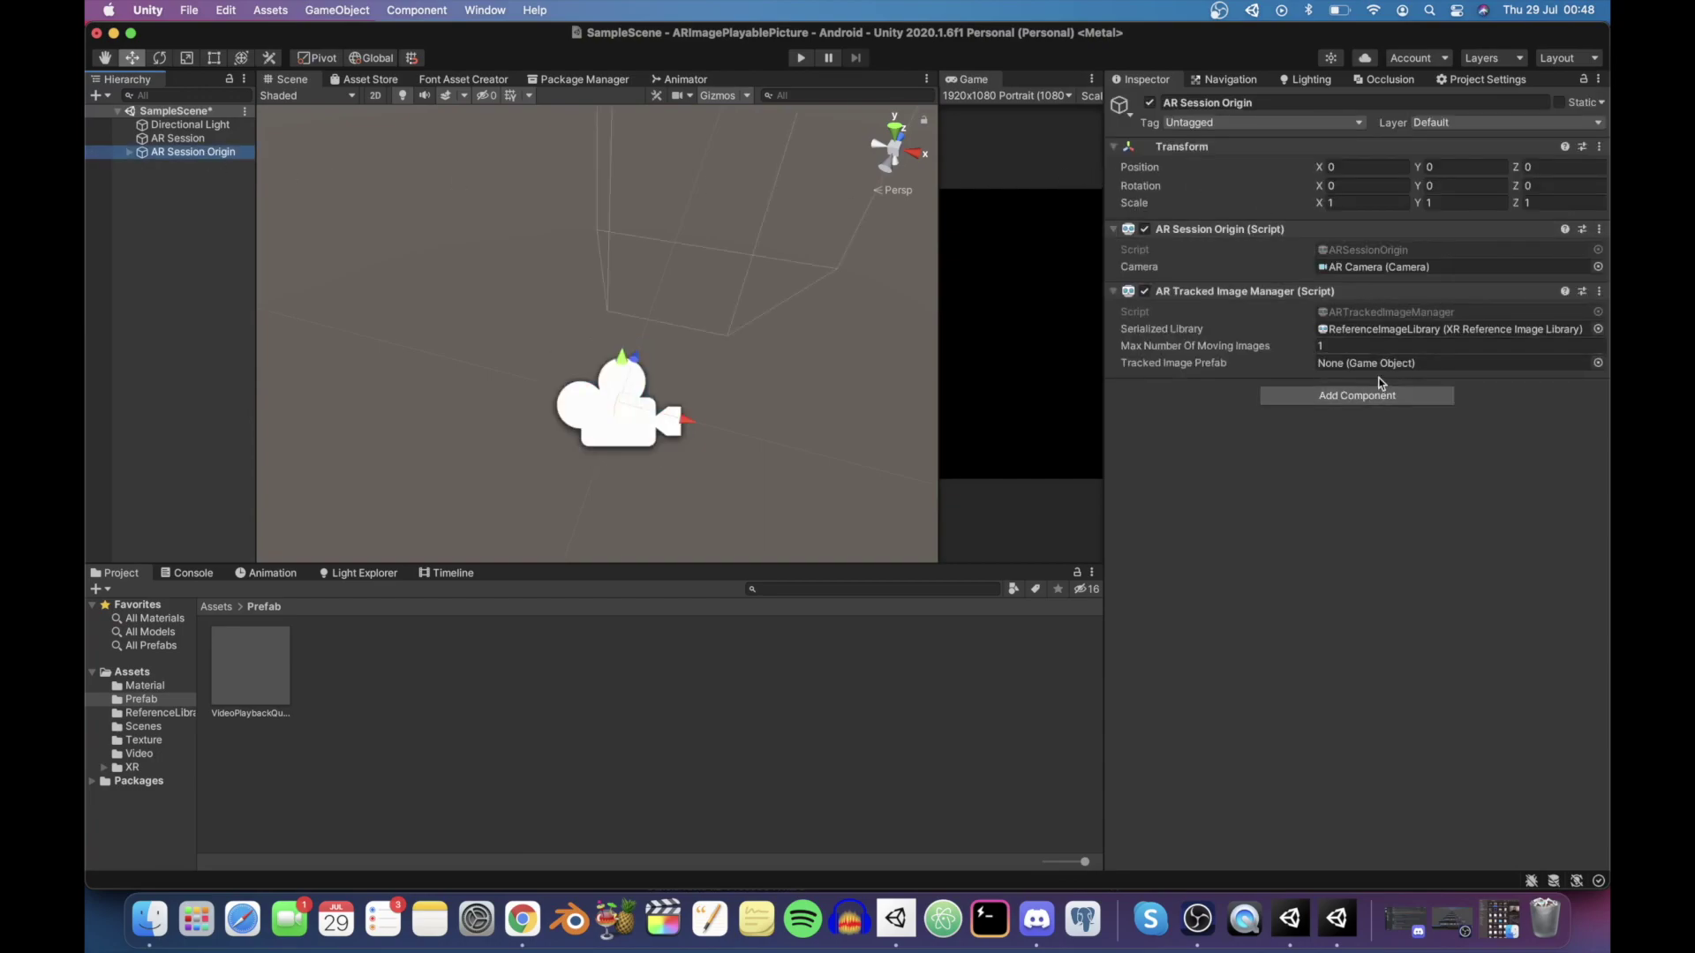
{"action": "mouse_move", "coordinate": [263, 671]}
{"action": "left_mouse_down"}
{"action": "mouse_move", "coordinate": [320, 676]}
{"action": "mouse_move", "coordinate": [1375, 371]}
{"action": "left_mouse_up"}
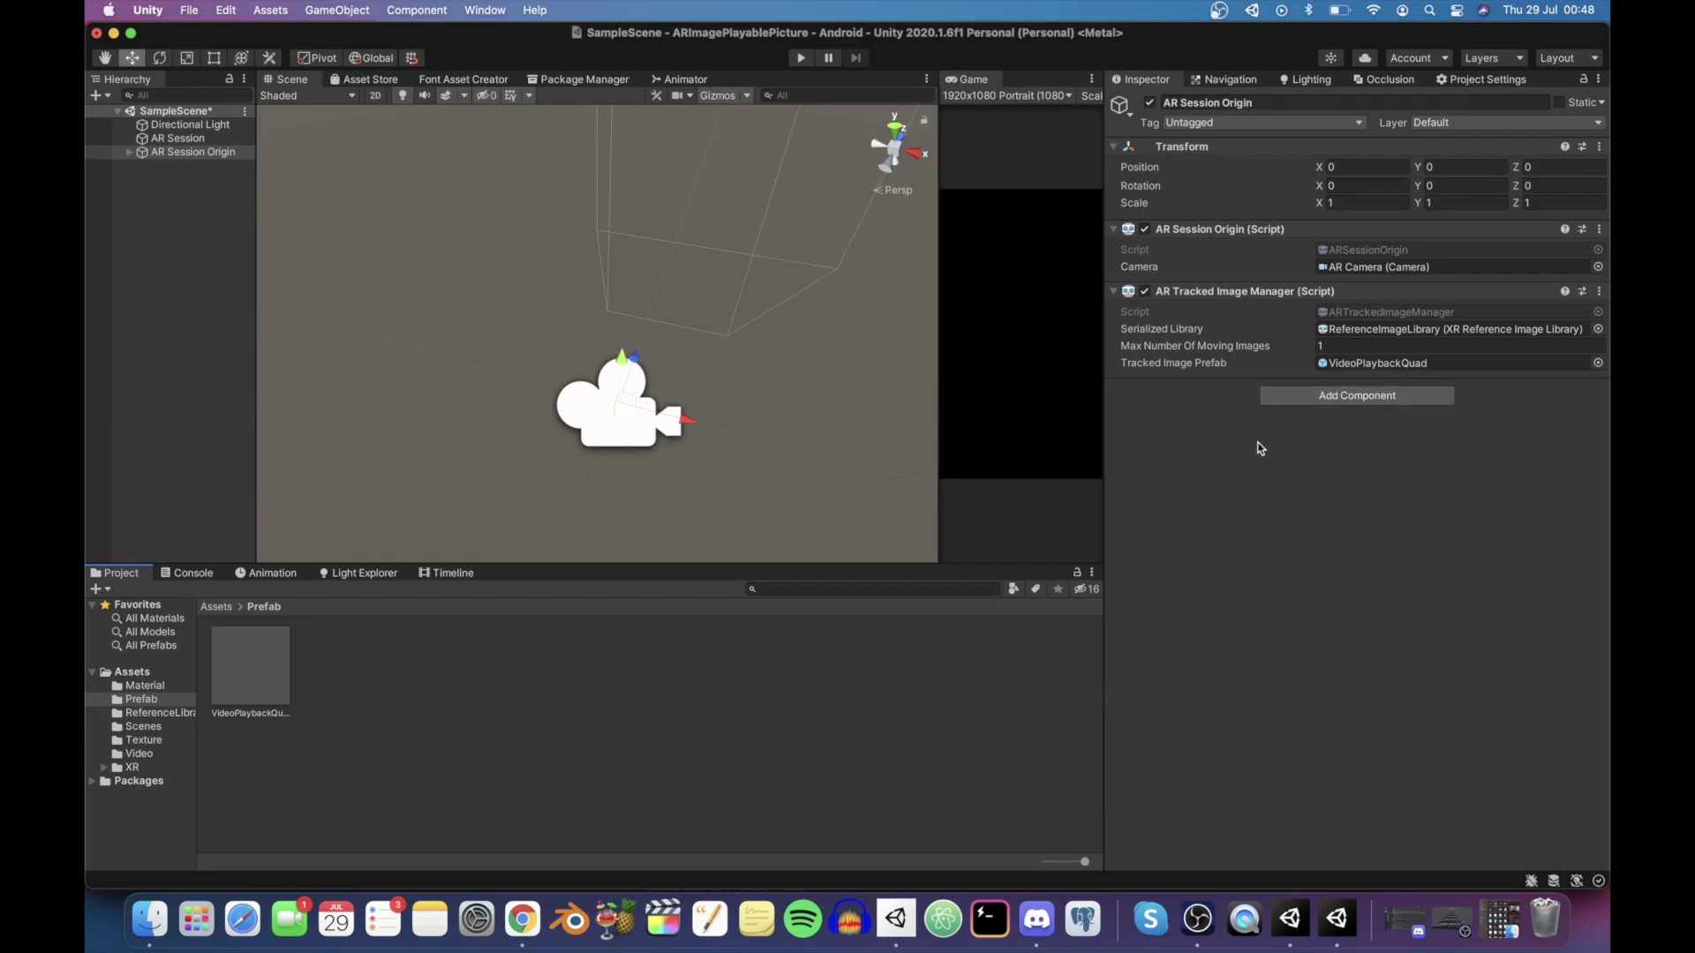
{"action": "left_click", "coordinate": [250, 666]}
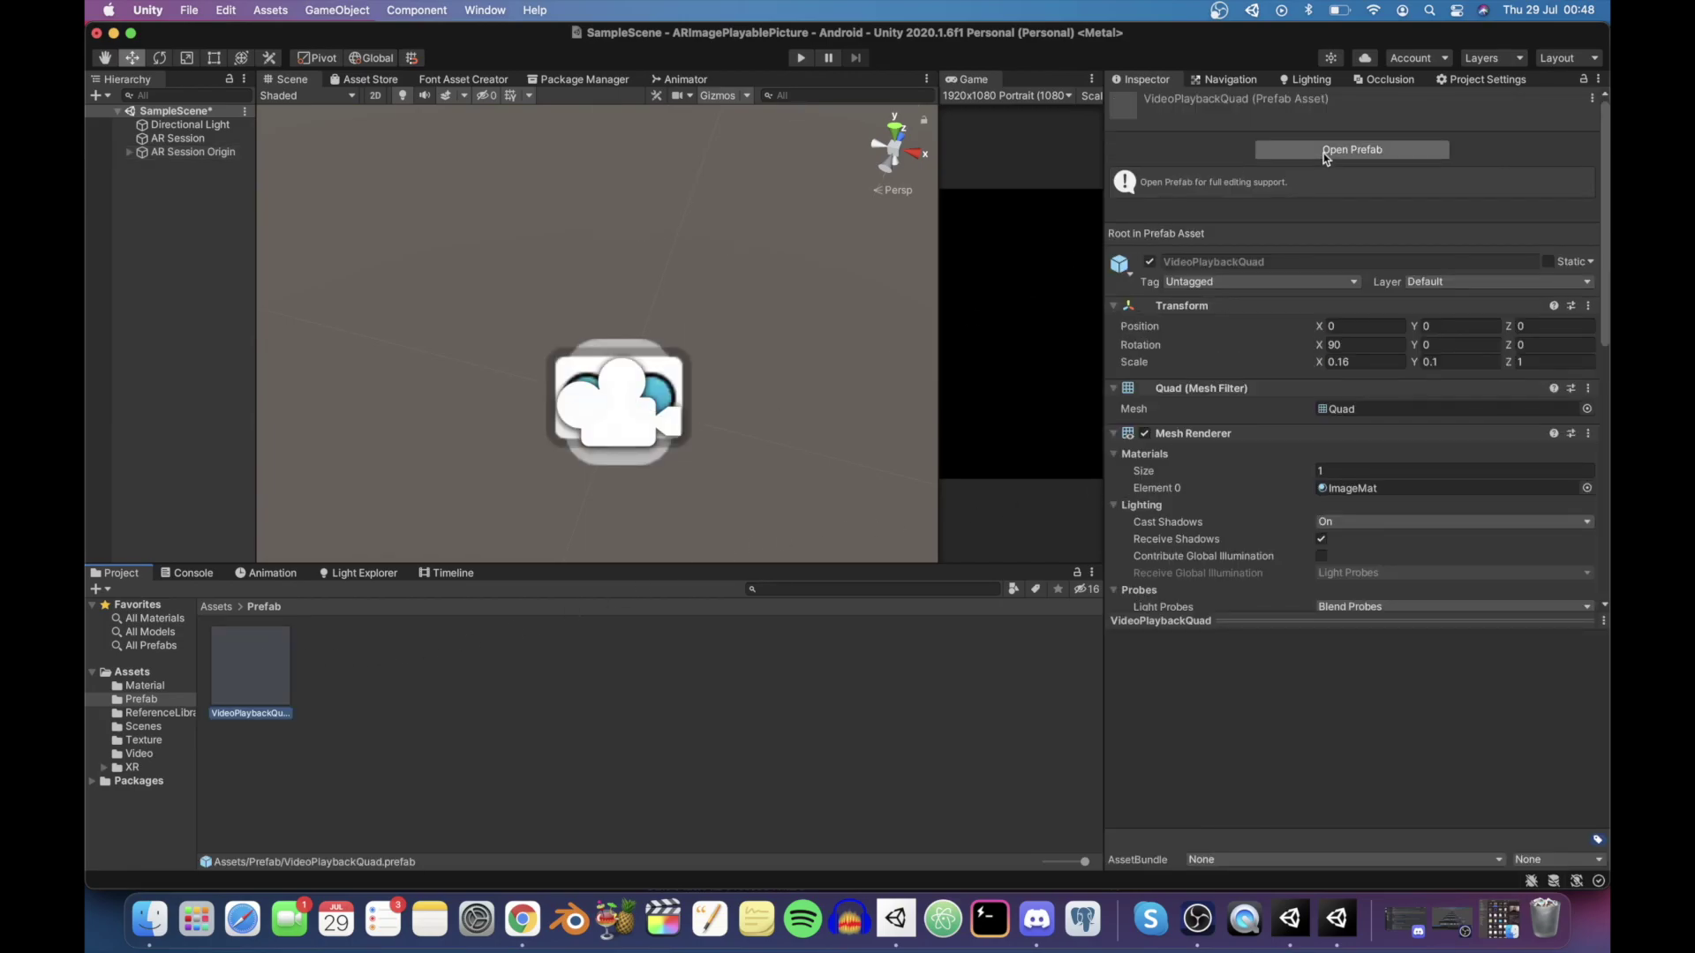
Leave prefab editing and select the VideoPlaybackQuad prefab asset in the Project window
{"action": "left_click", "coordinate": [1324, 150]}
{"action": "left_click", "coordinate": [196, 278]}
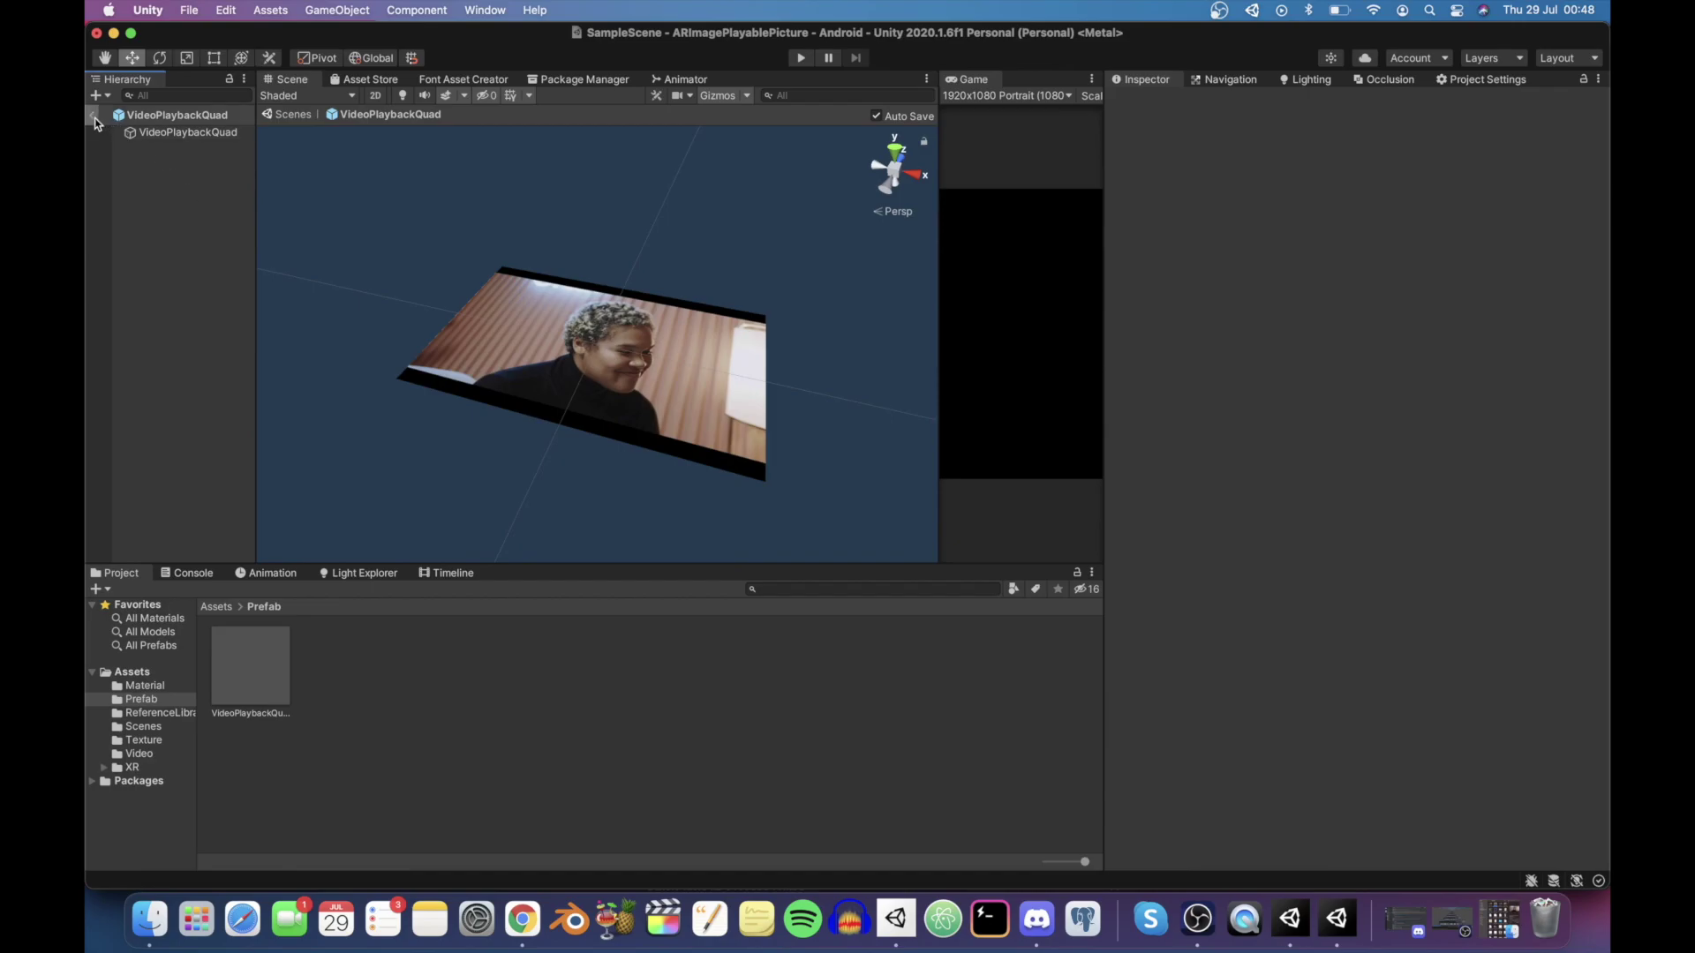
{"action": "left_click", "coordinate": [252, 675]}
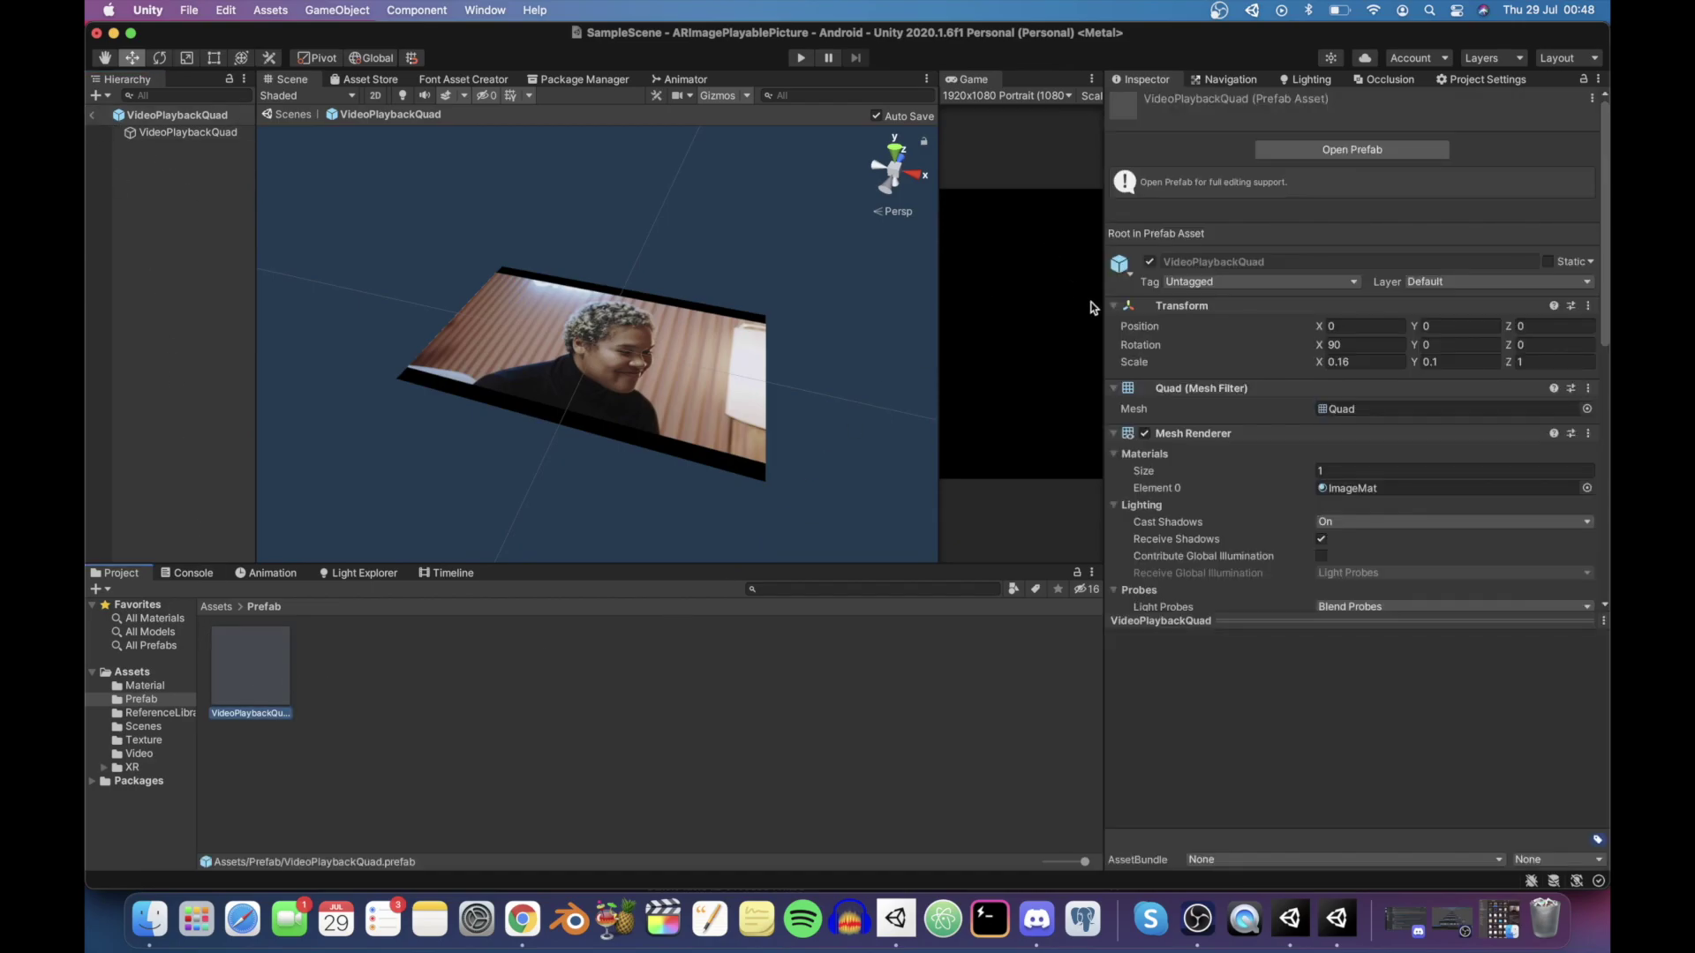
{"action": "left_click", "coordinate": [91, 116]}
{"action": "left_click", "coordinate": [281, 680]}
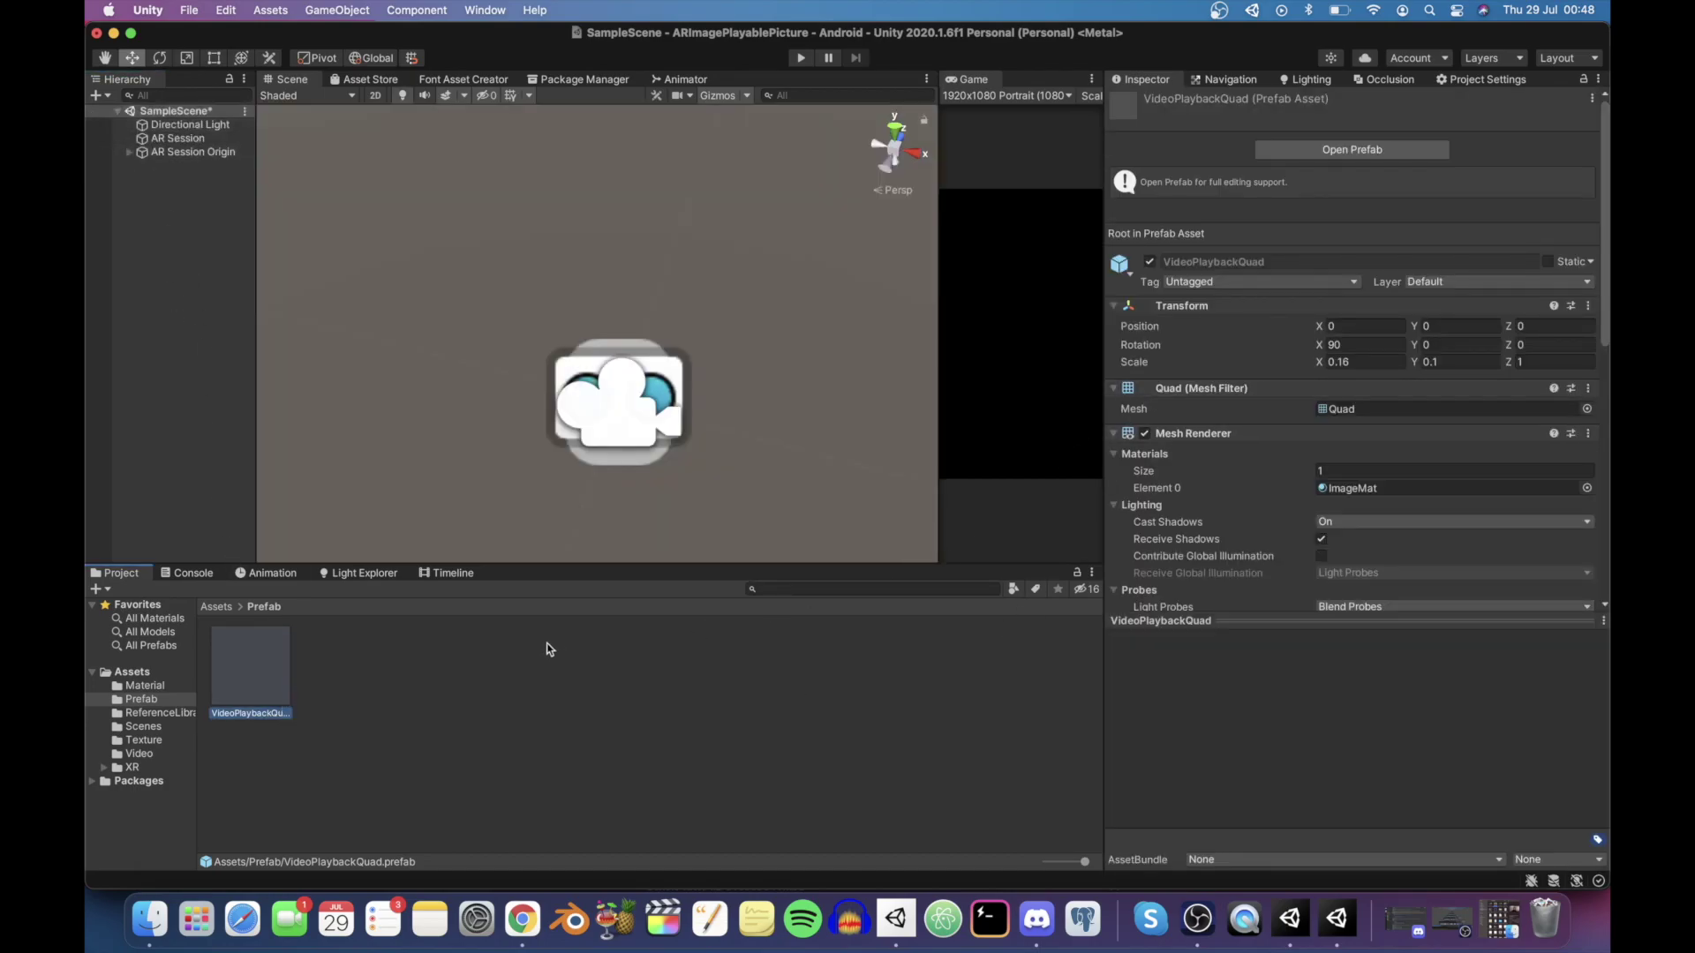
Create an empty game object named ParentPrefab with its transform reset to zero
{"action": "right_click", "coordinate": [170, 183]}
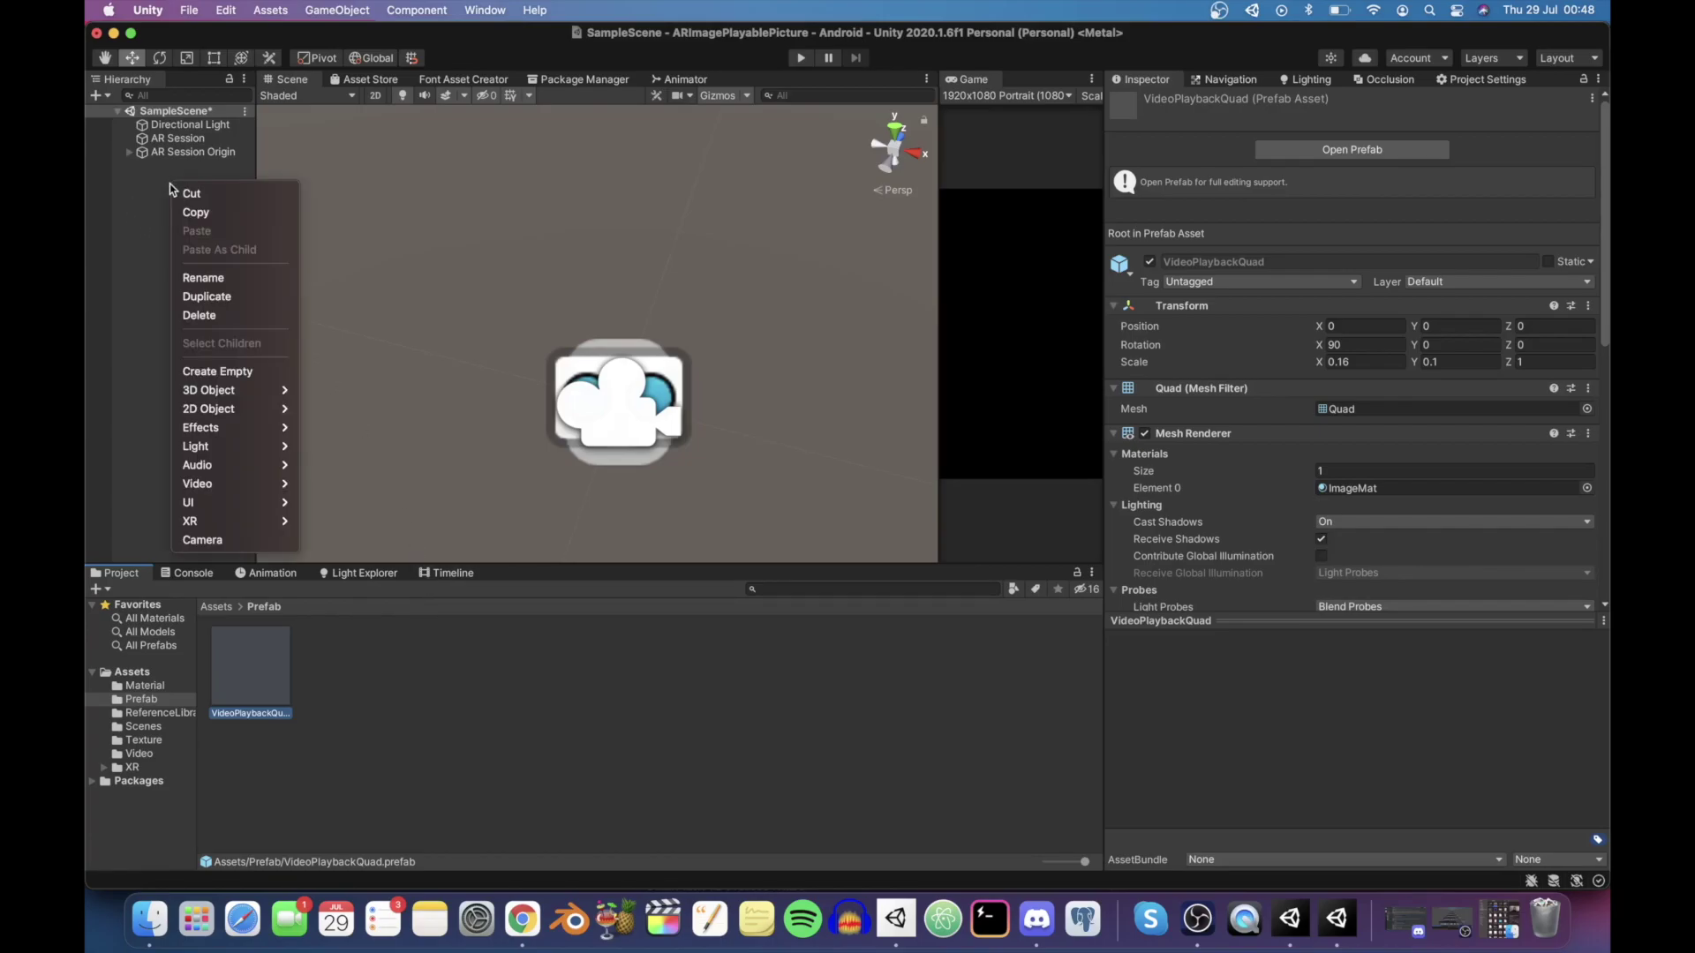
{"action": "left_click", "coordinate": [209, 378]}
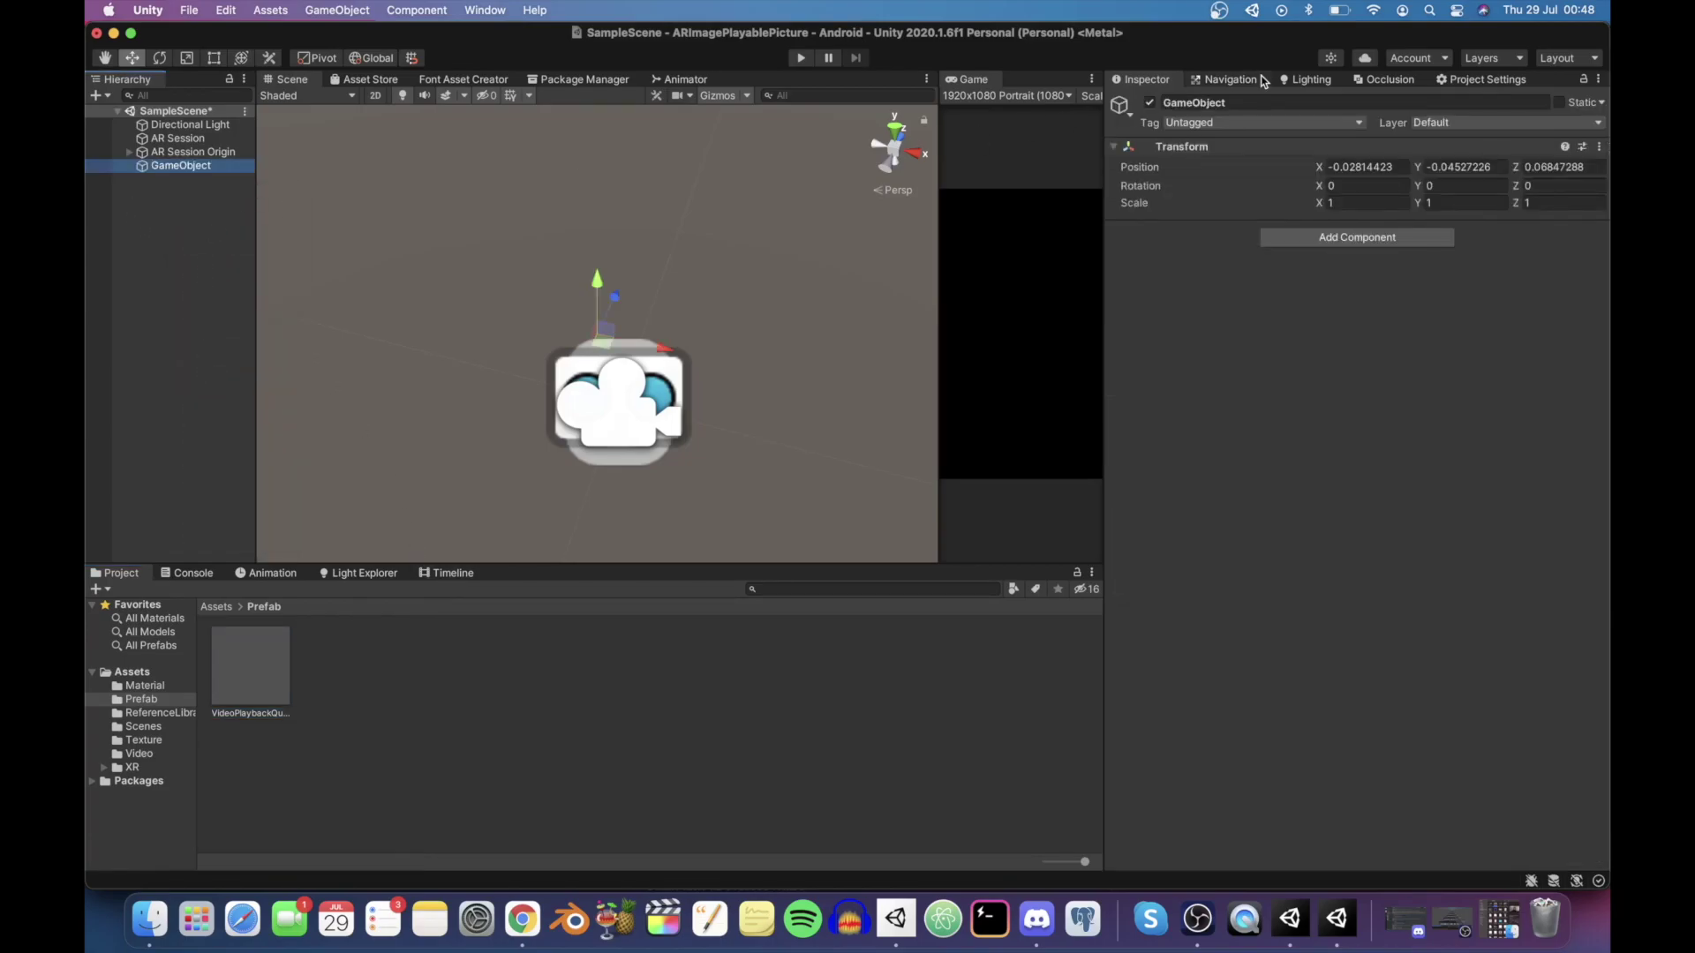
{"action": "left_click", "coordinate": [1260, 102]}
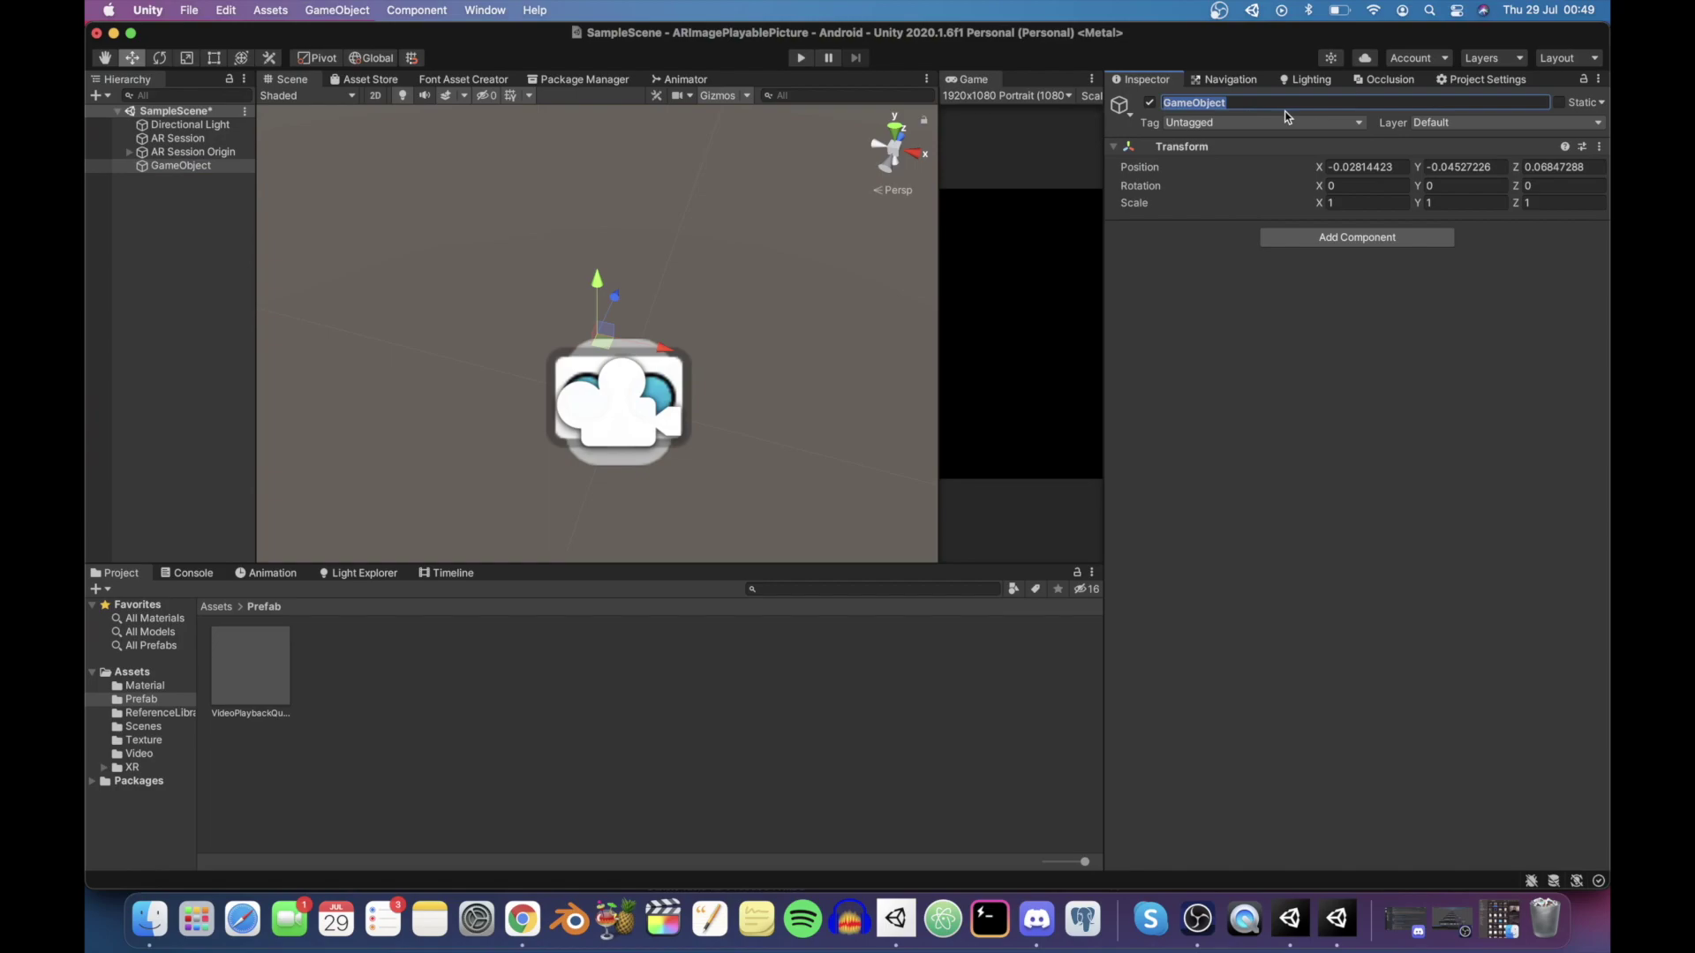
{"action": "type", "text": "ParentPrefab"}
{"action": "key", "text": "Return"}
{"action": "left_click", "coordinate": [1599, 147]}
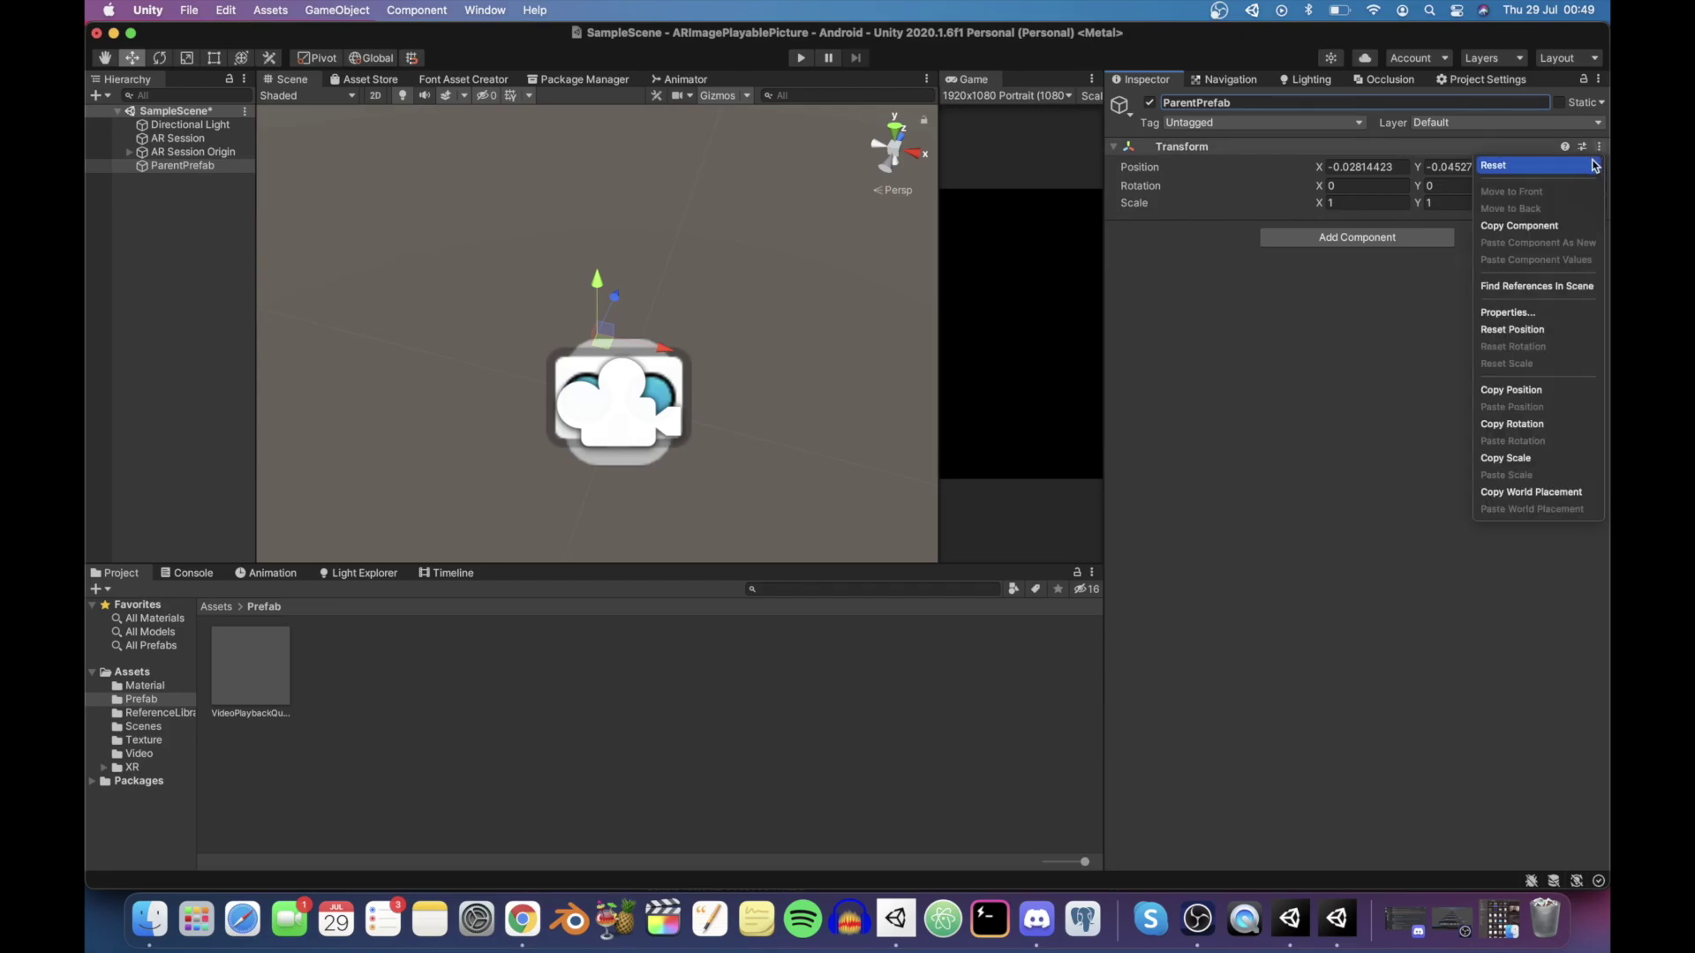
{"action": "left_click", "coordinate": [1580, 168]}
Nest a VideoPlaybackQuad instance under ParentPrefab and save ParentPrefab as a prefab in the Prefab folder
{"action": "left_click_drag", "start_coordinate": [251, 666], "coordinate": [213, 283]}
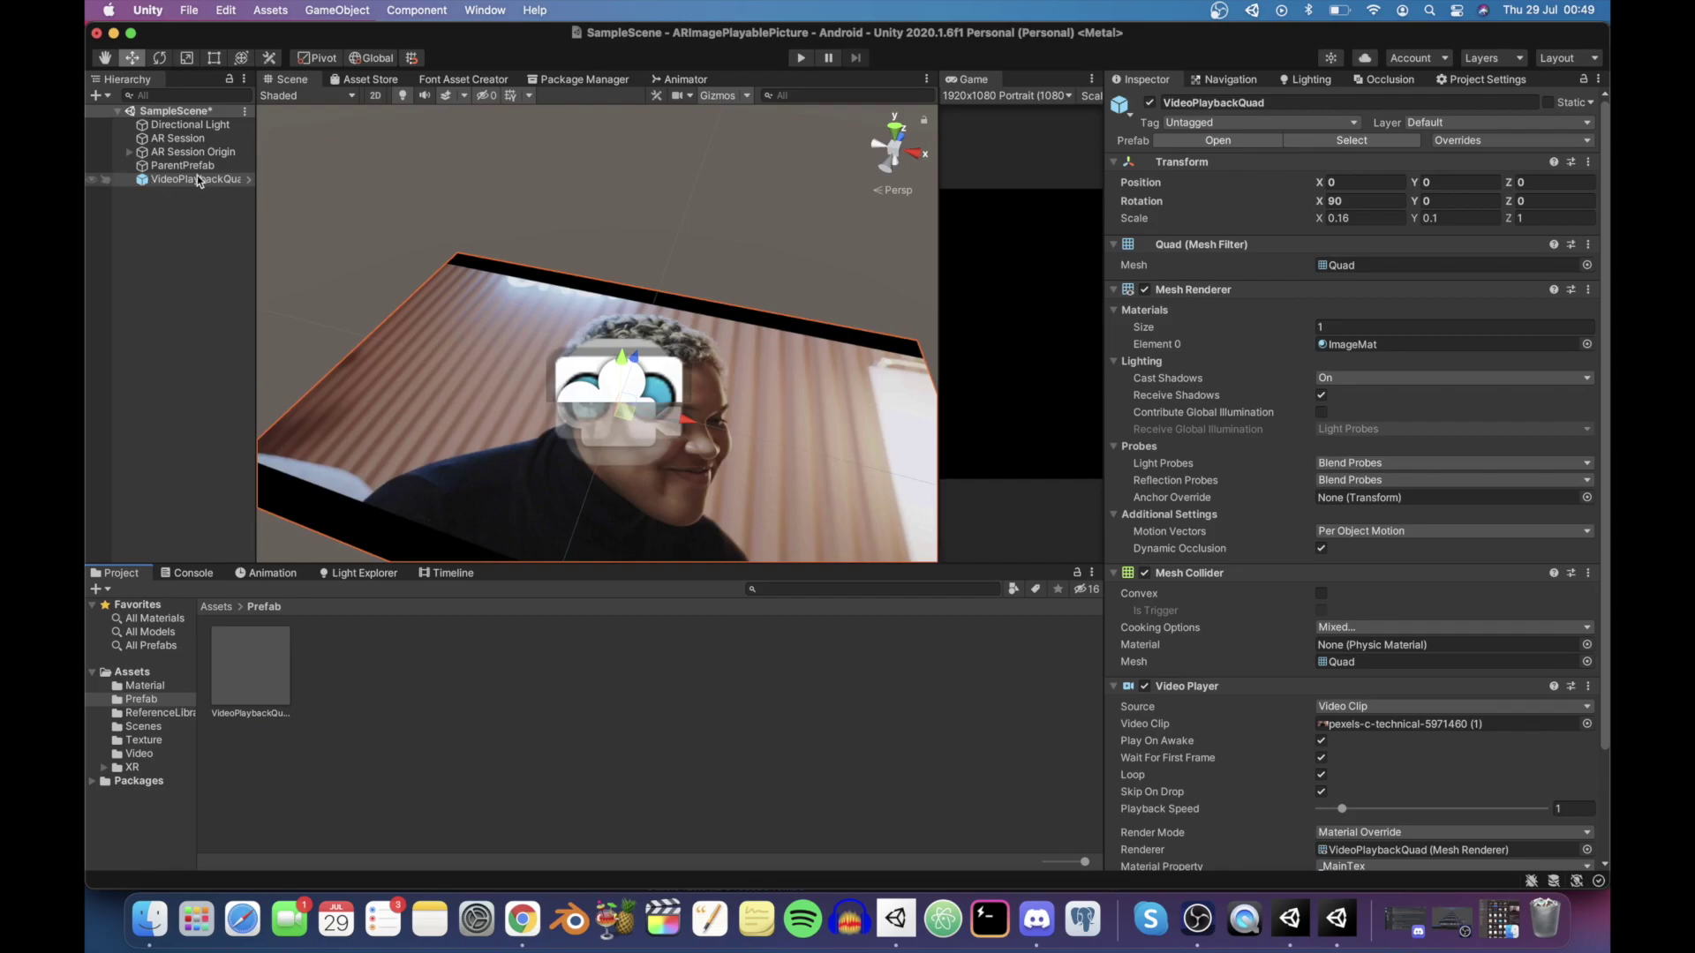
{"action": "left_click_drag", "start_coordinate": [212, 282], "coordinate": [193, 170]}
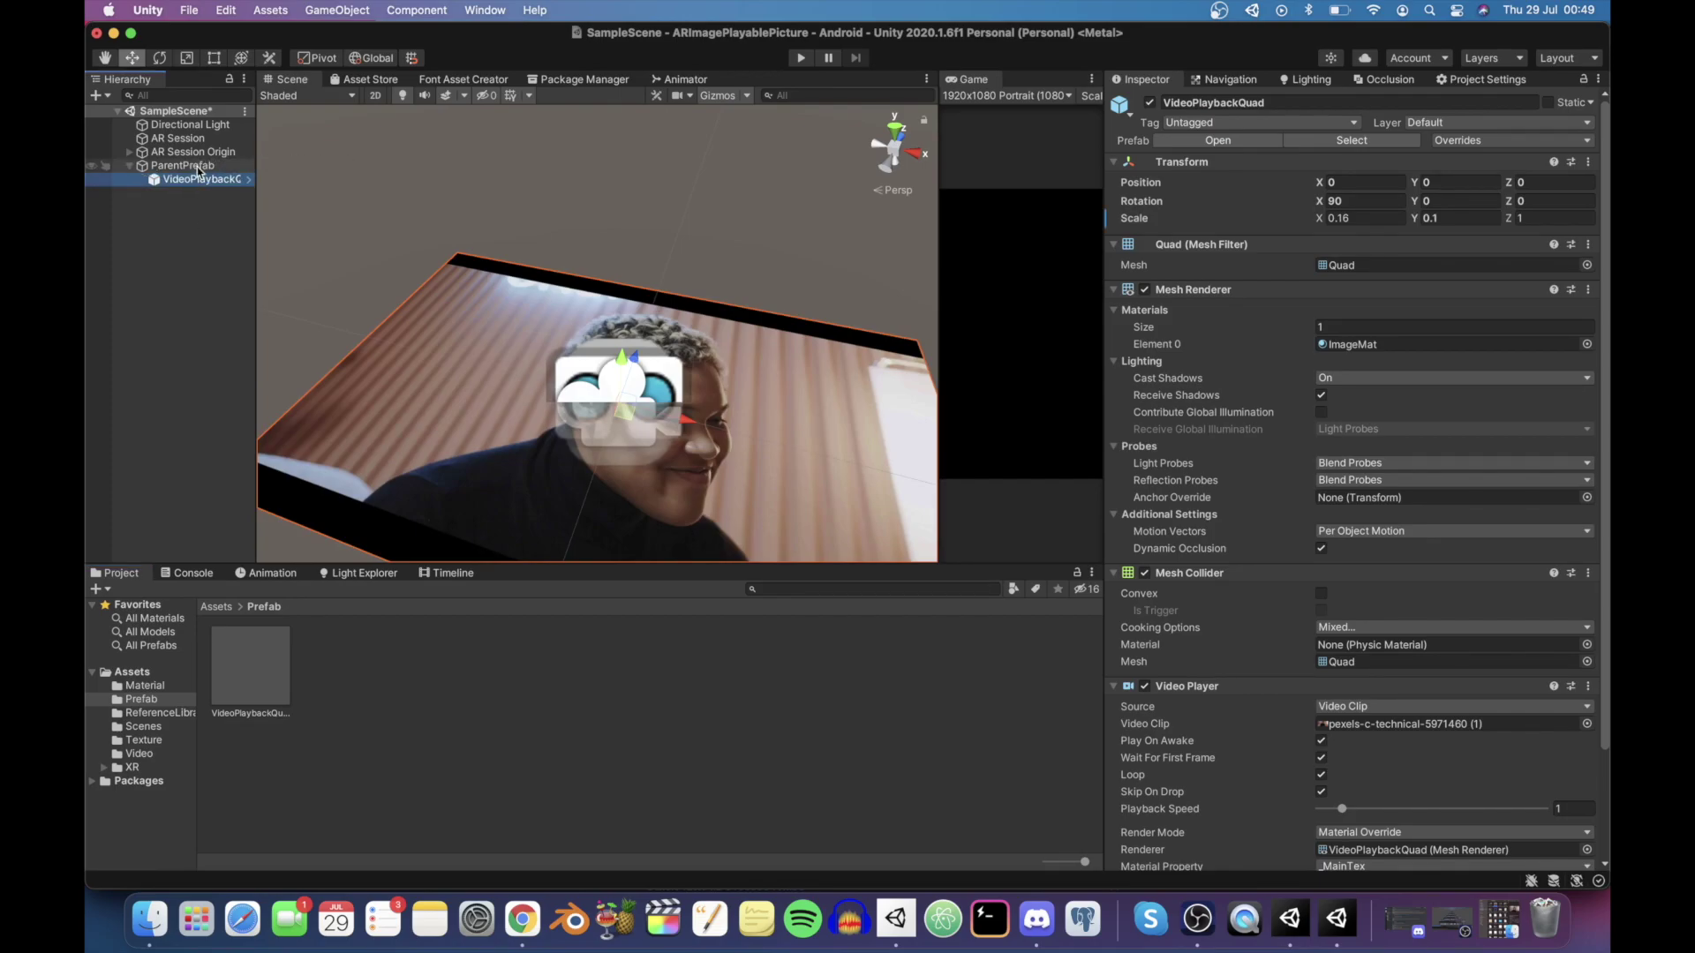
{"action": "left_click_drag", "start_coordinate": [193, 168], "coordinate": [201, 174]}
{"action": "left_click_drag", "start_coordinate": [362, 748], "coordinate": [367, 681]}
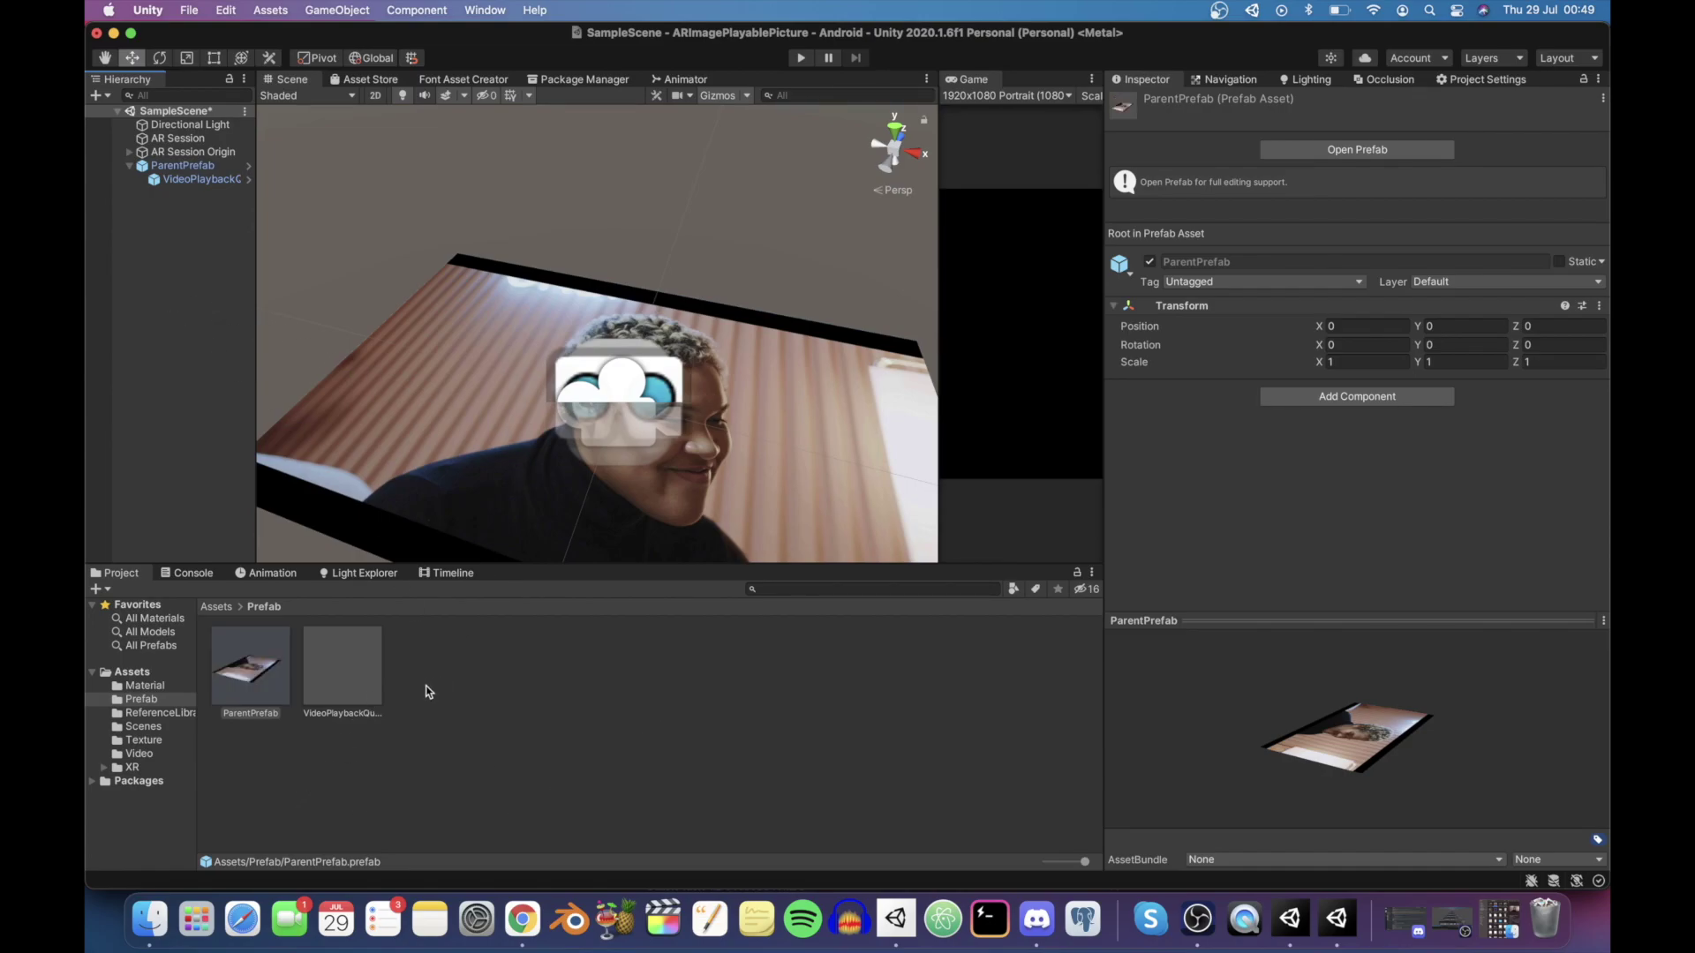
{"action": "left_click", "coordinate": [230, 677]}
Delete the ParentPrefab instance from the Hierarchy, keeping the prefab asset
{"action": "left_click", "coordinate": [213, 167]}
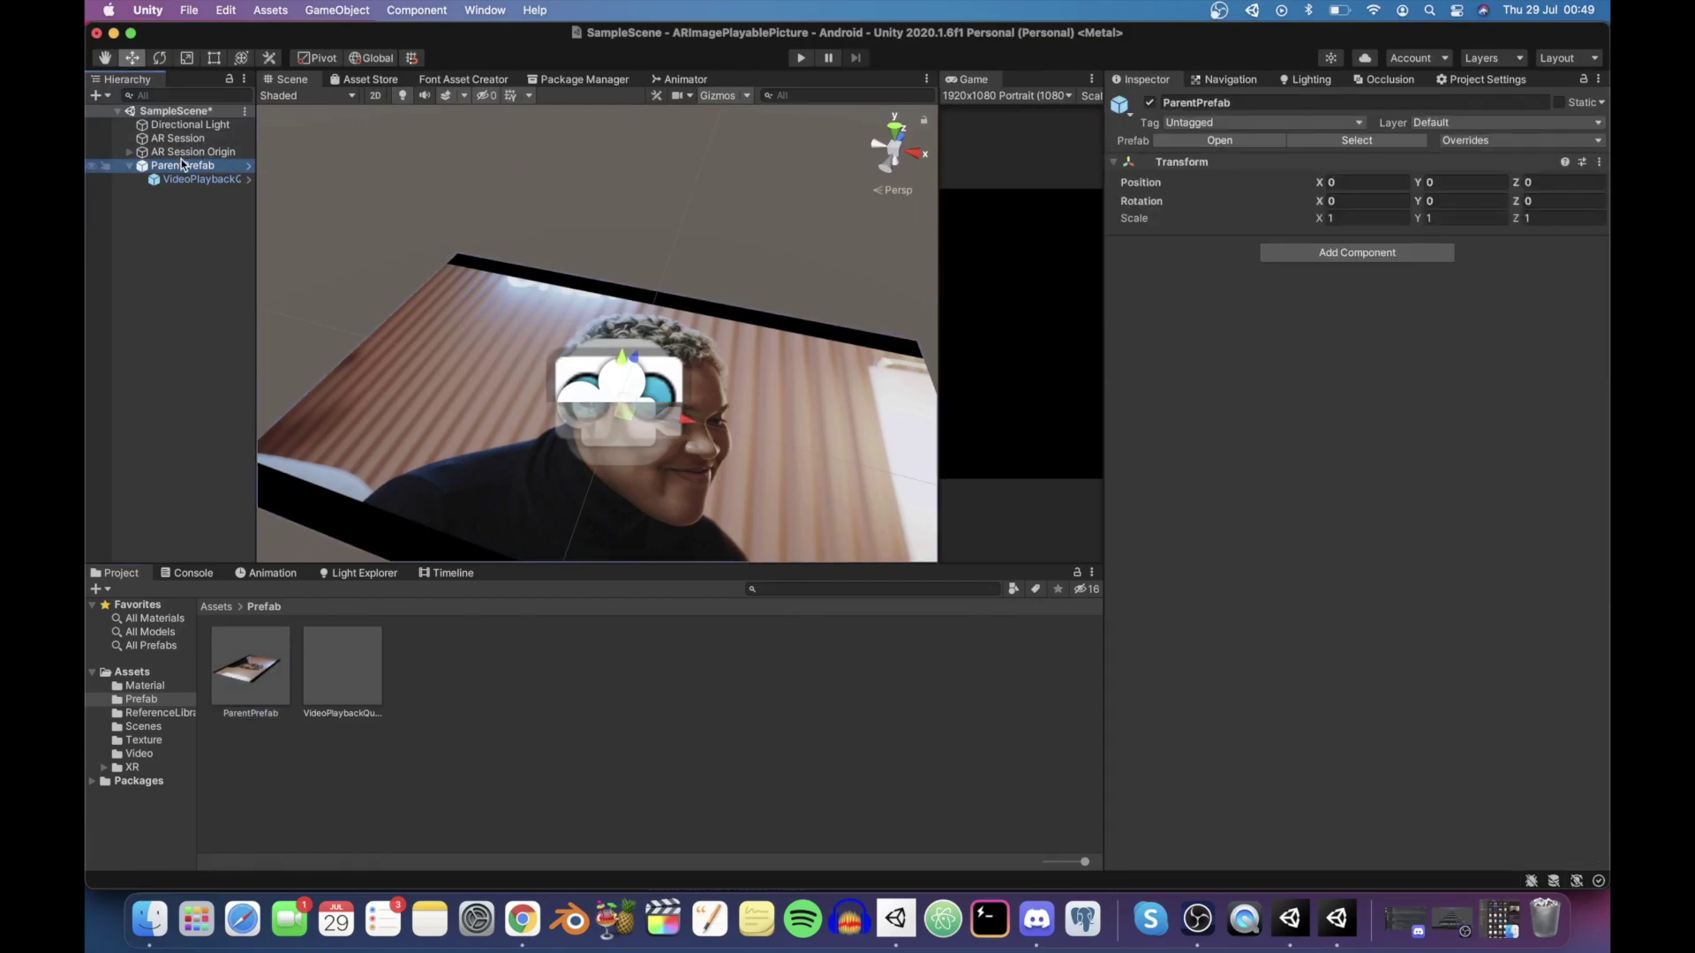
{"action": "right_click", "coordinate": [182, 167]}
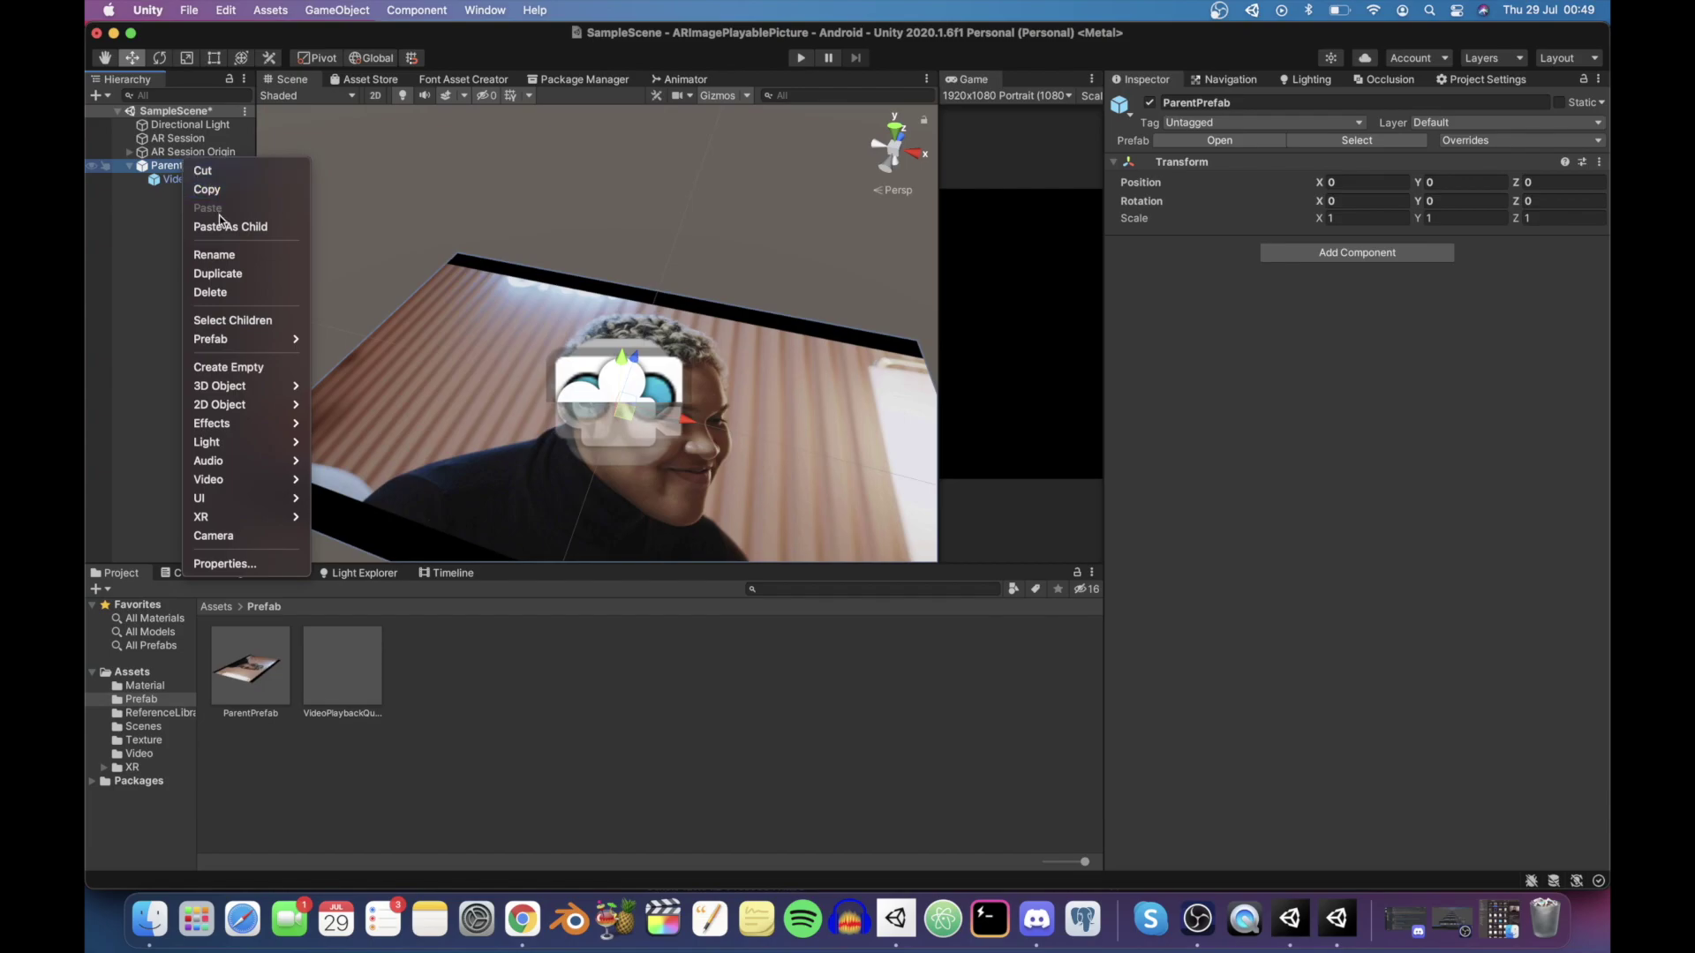
{"action": "left_click", "coordinate": [223, 291]}
{"action": "left_click", "coordinate": [210, 156]}
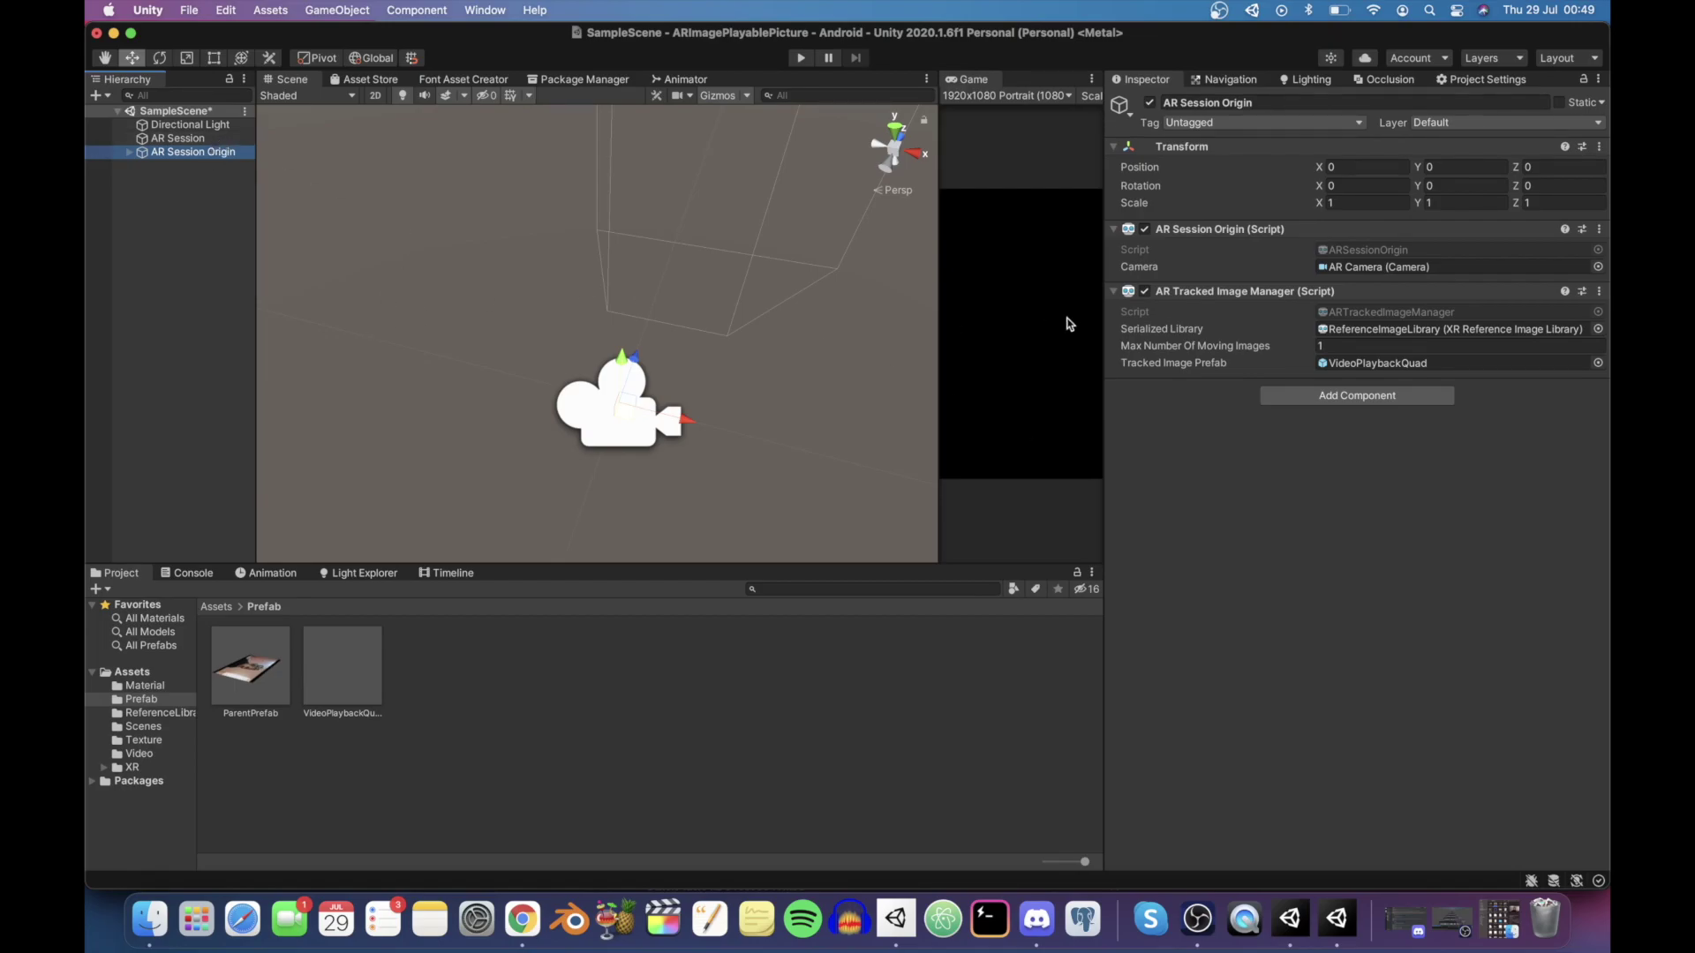
Drop the ParentPrefab asset into the AR Tracked Image Manager's Tracked Image Prefab slot and save SampleScene
{"action": "left_click", "coordinate": [1433, 365]}
{"action": "left_click_drag", "start_coordinate": [288, 668], "coordinate": [1375, 371]}
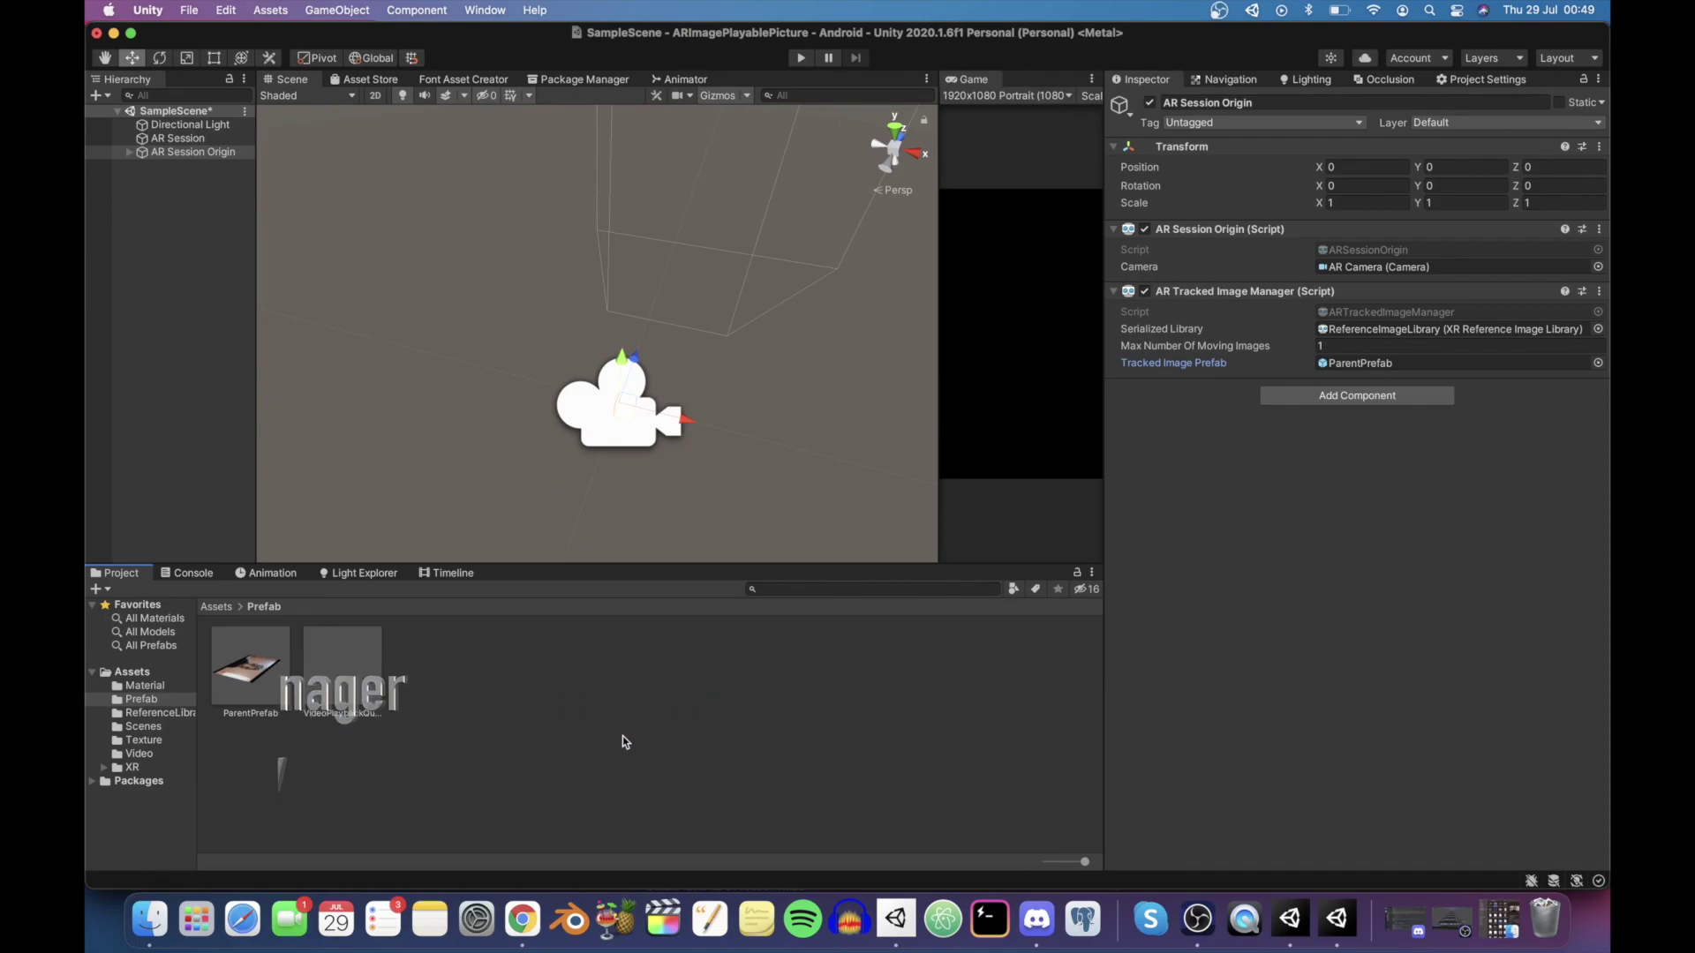
{"action": "right_click", "coordinate": [176, 119]}
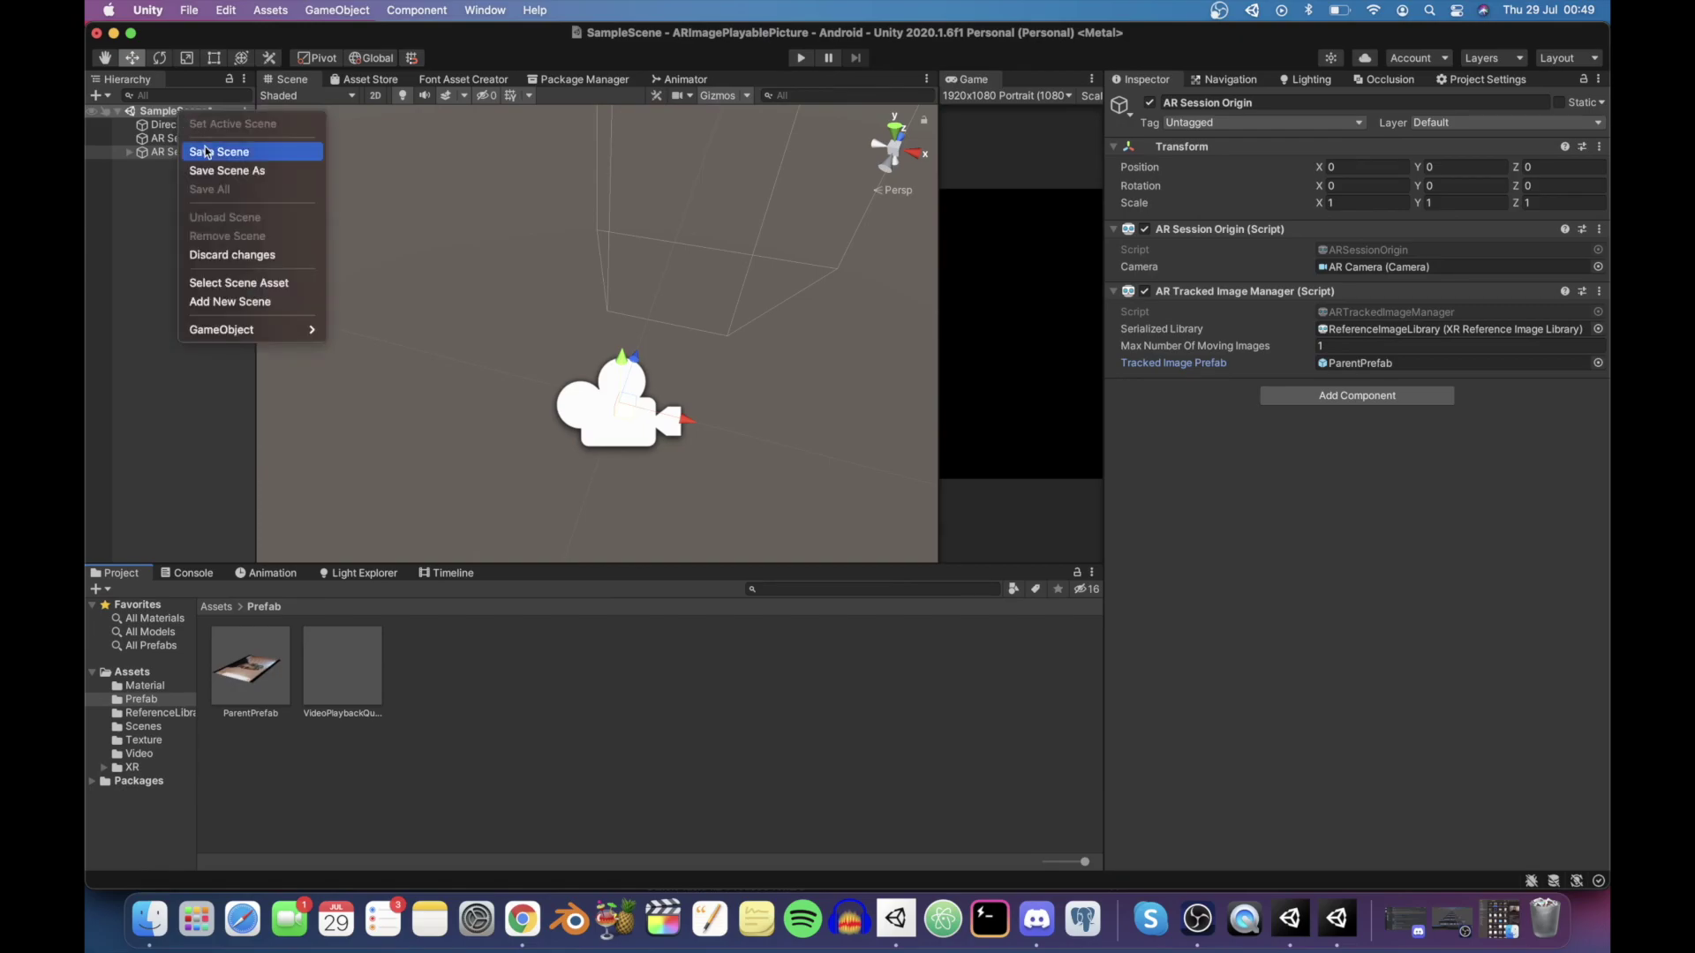
{"action": "left_click", "coordinate": [221, 147]}
In the Android Player Settings' Other Settings, remove Vulkan from Graphics APIs, leaving OpenGLES3
{"action": "left_click", "coordinate": [187, 10]}
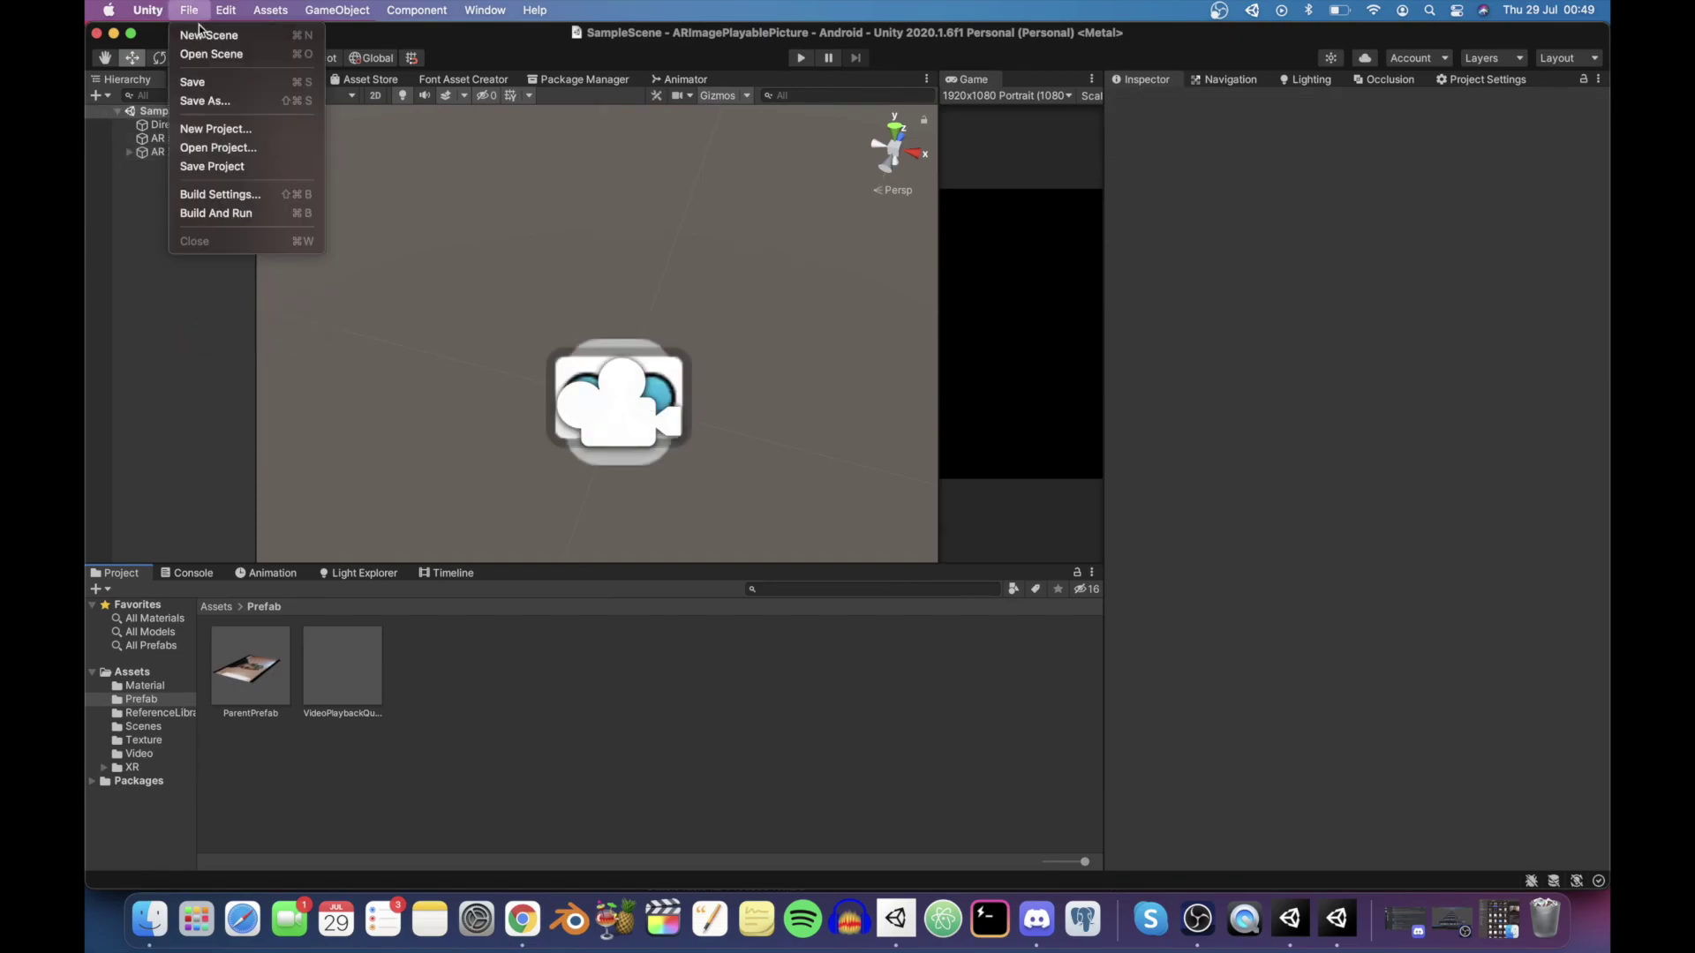
{"action": "left_click", "coordinate": [226, 196]}
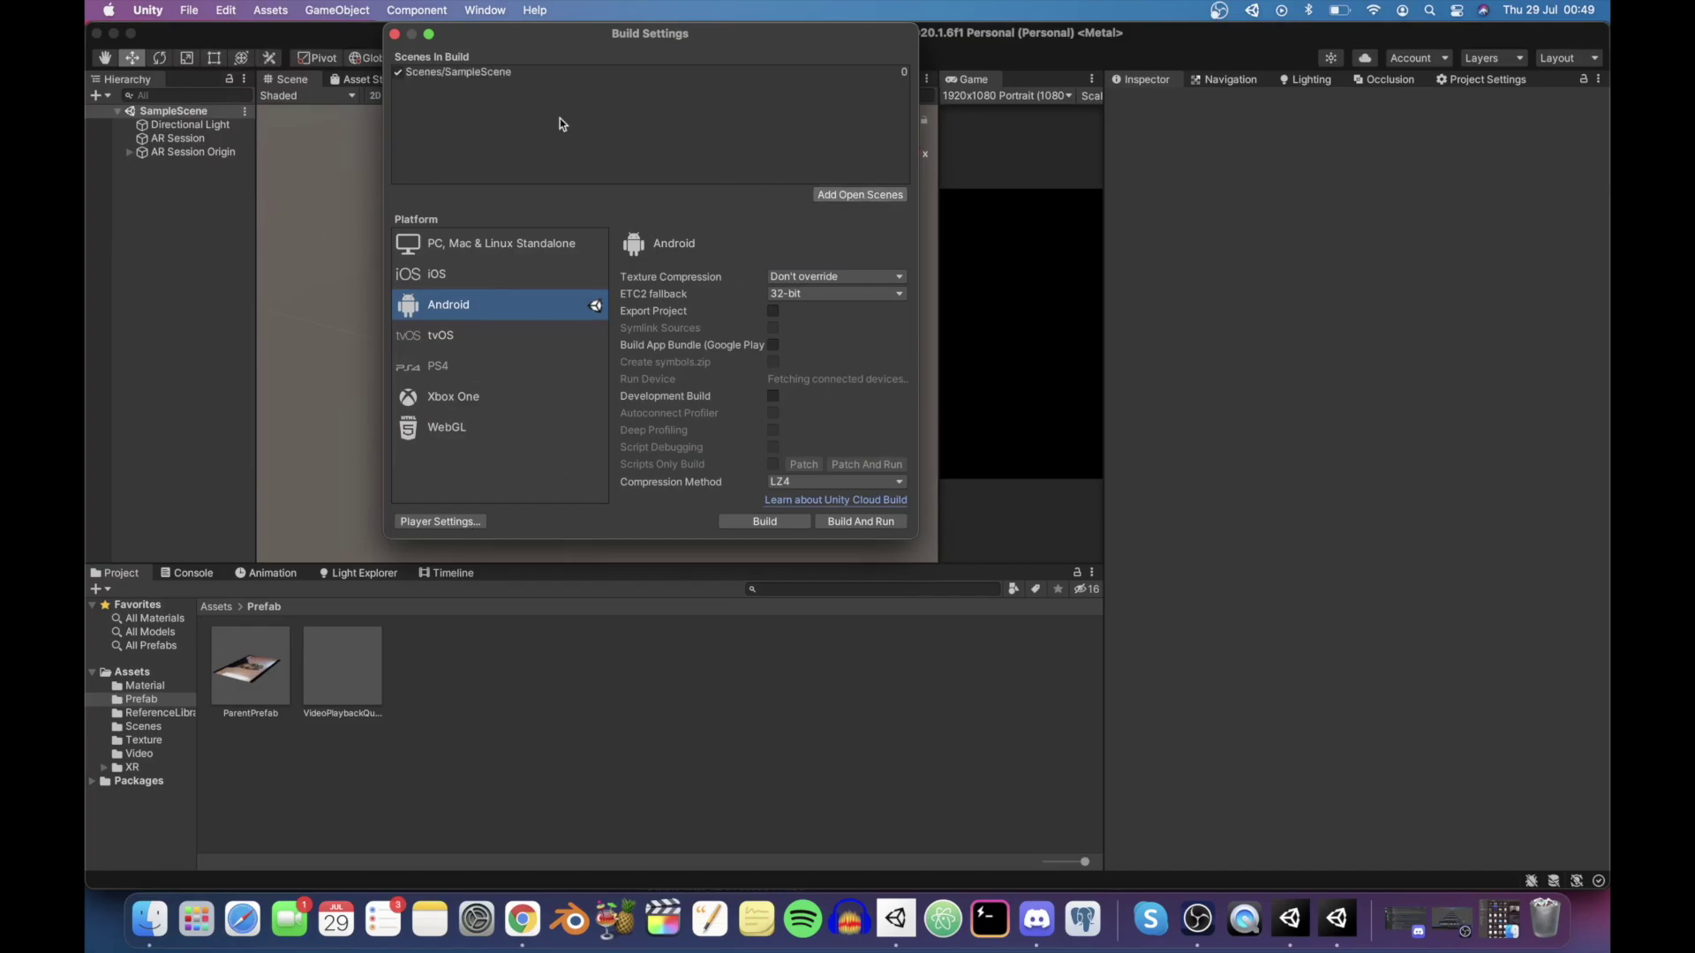
{"action": "left_click", "coordinate": [465, 522]}
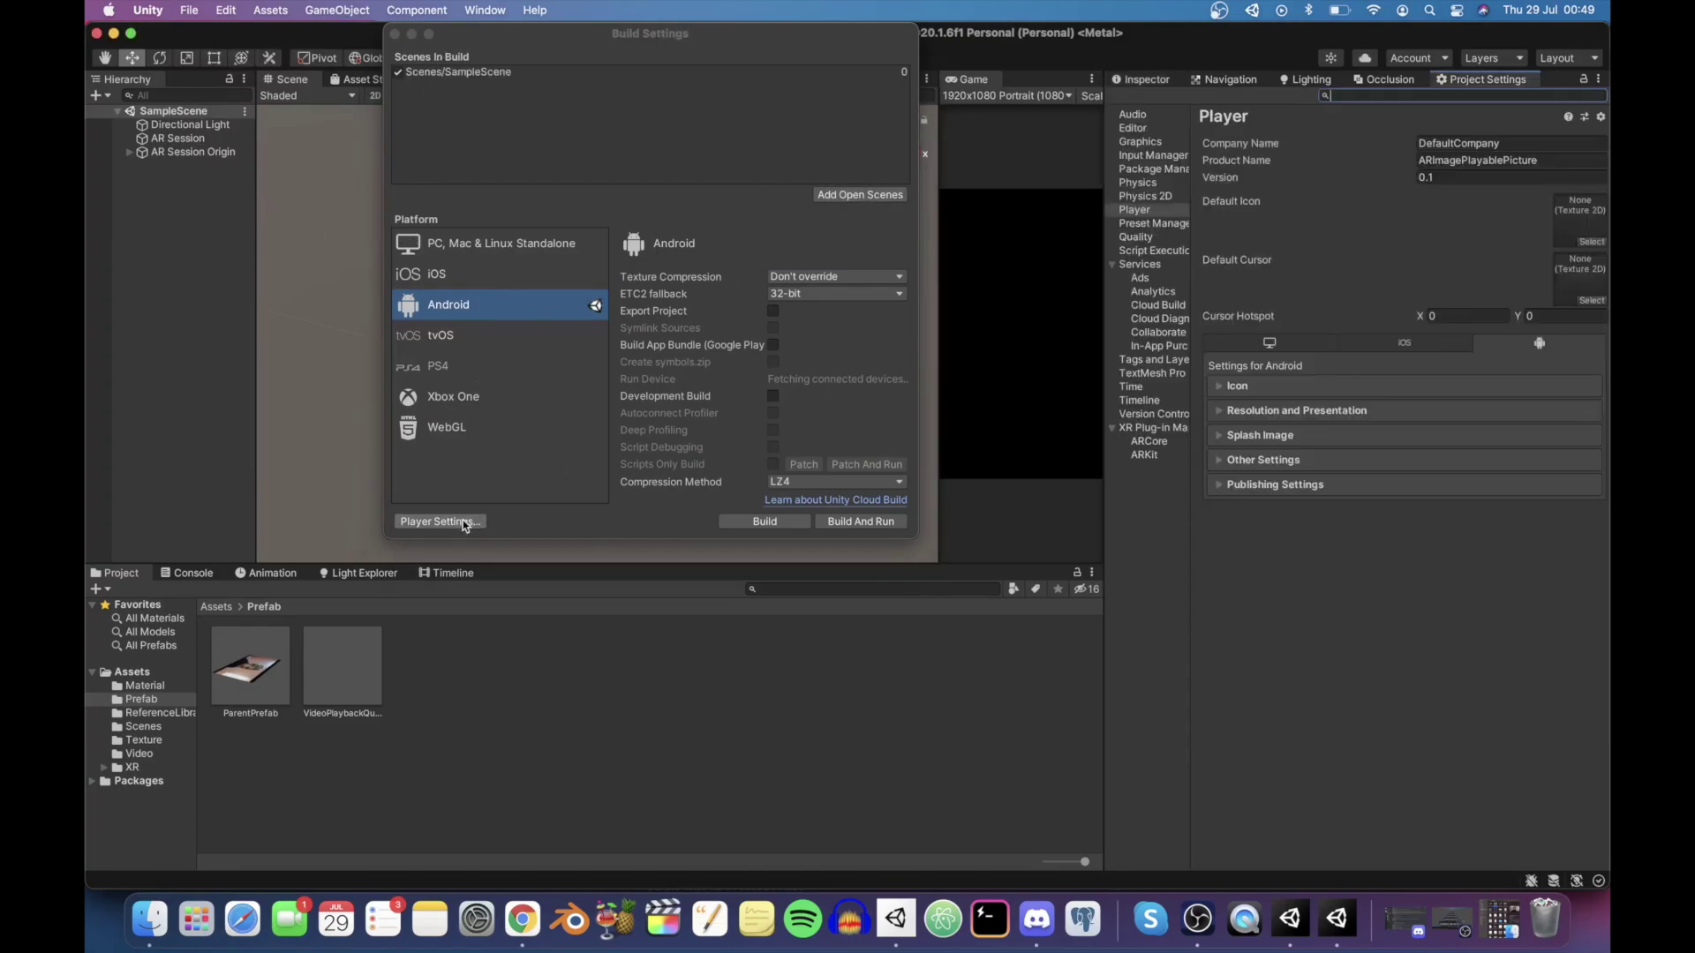
{"action": "left_click", "coordinate": [1219, 460]}
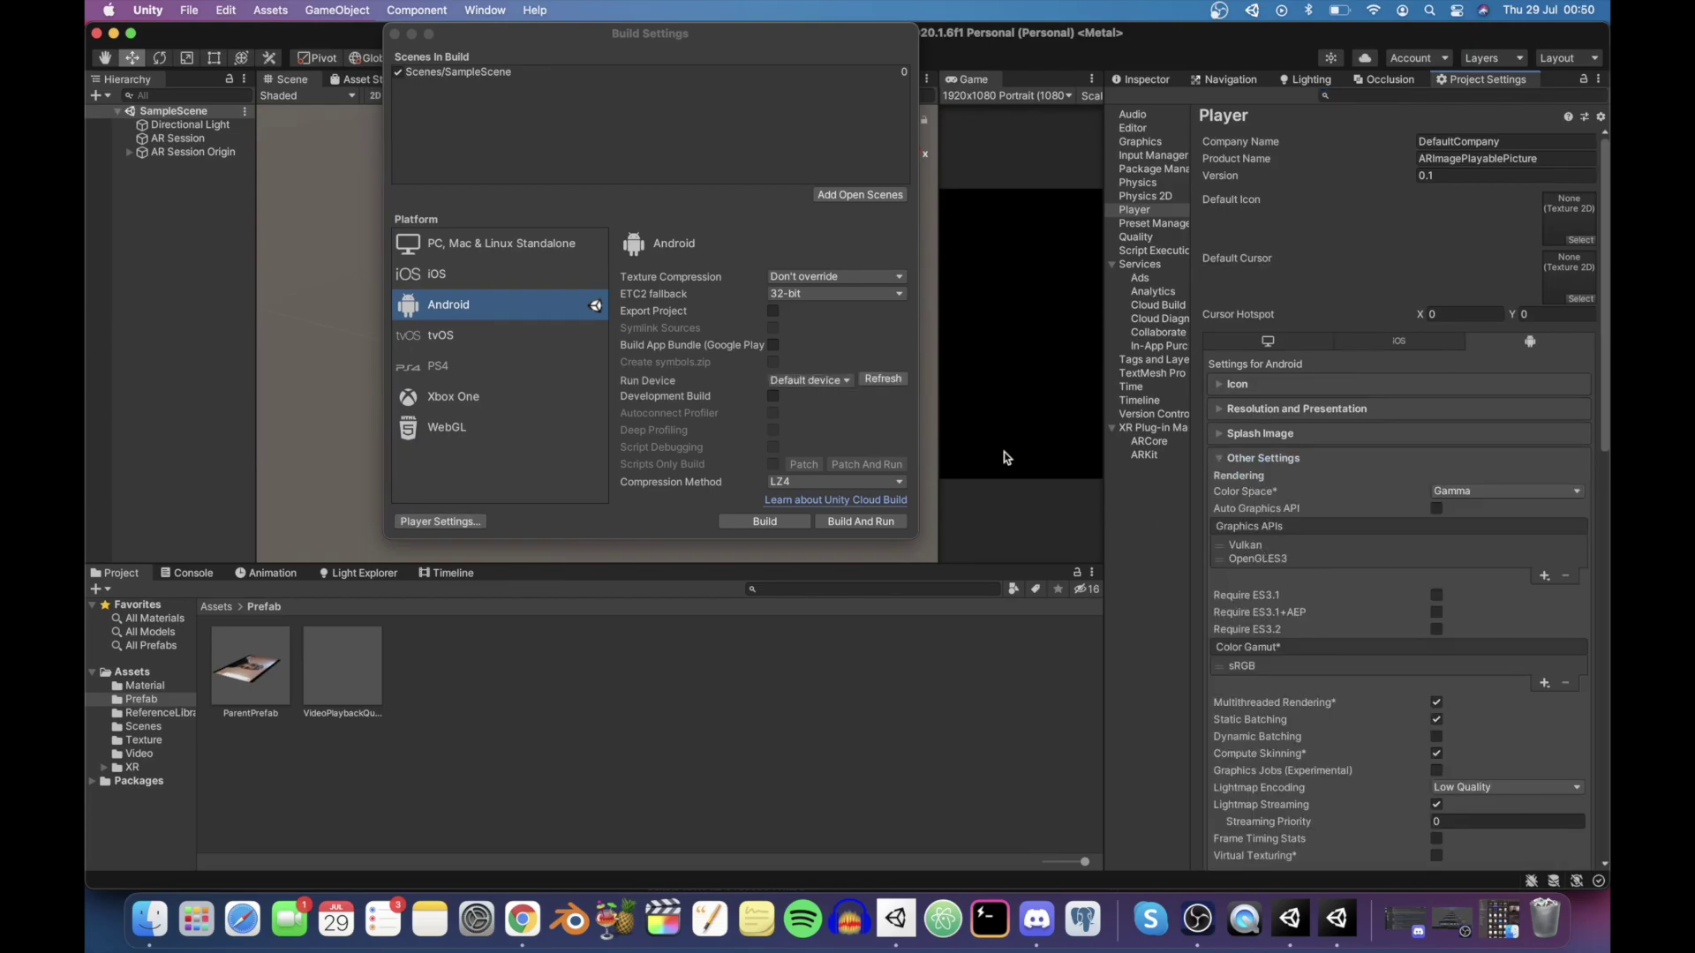
{"action": "left_click", "coordinate": [1262, 546]}
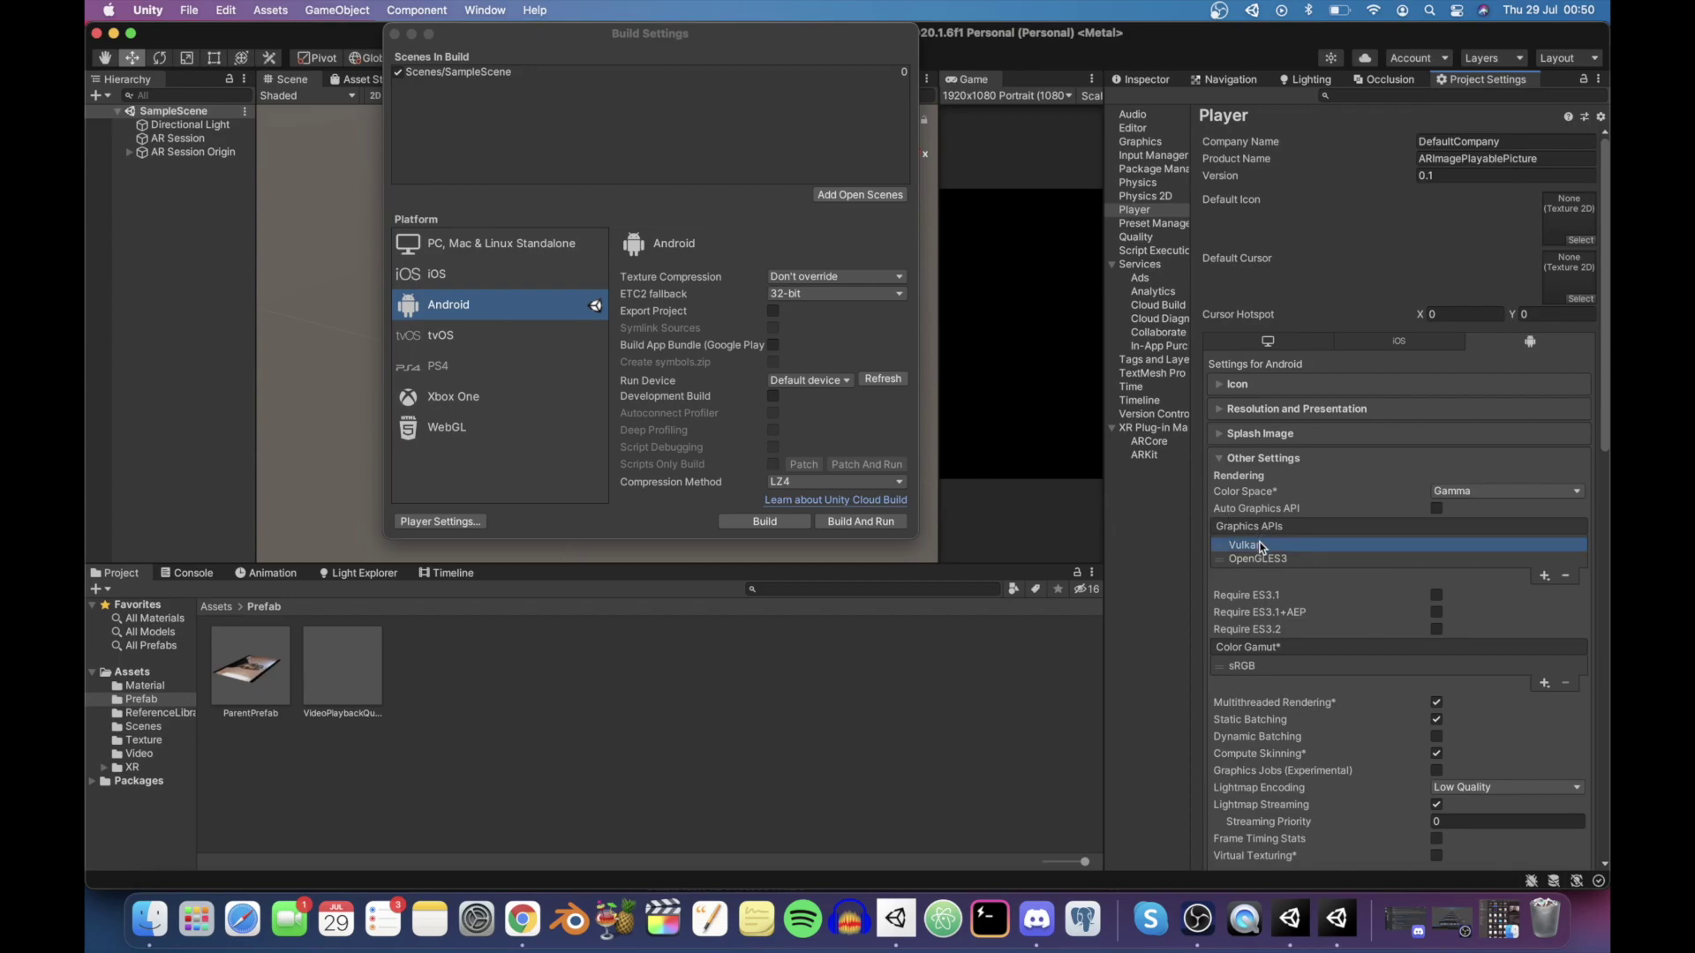
{"action": "left_click", "coordinate": [1568, 577]}
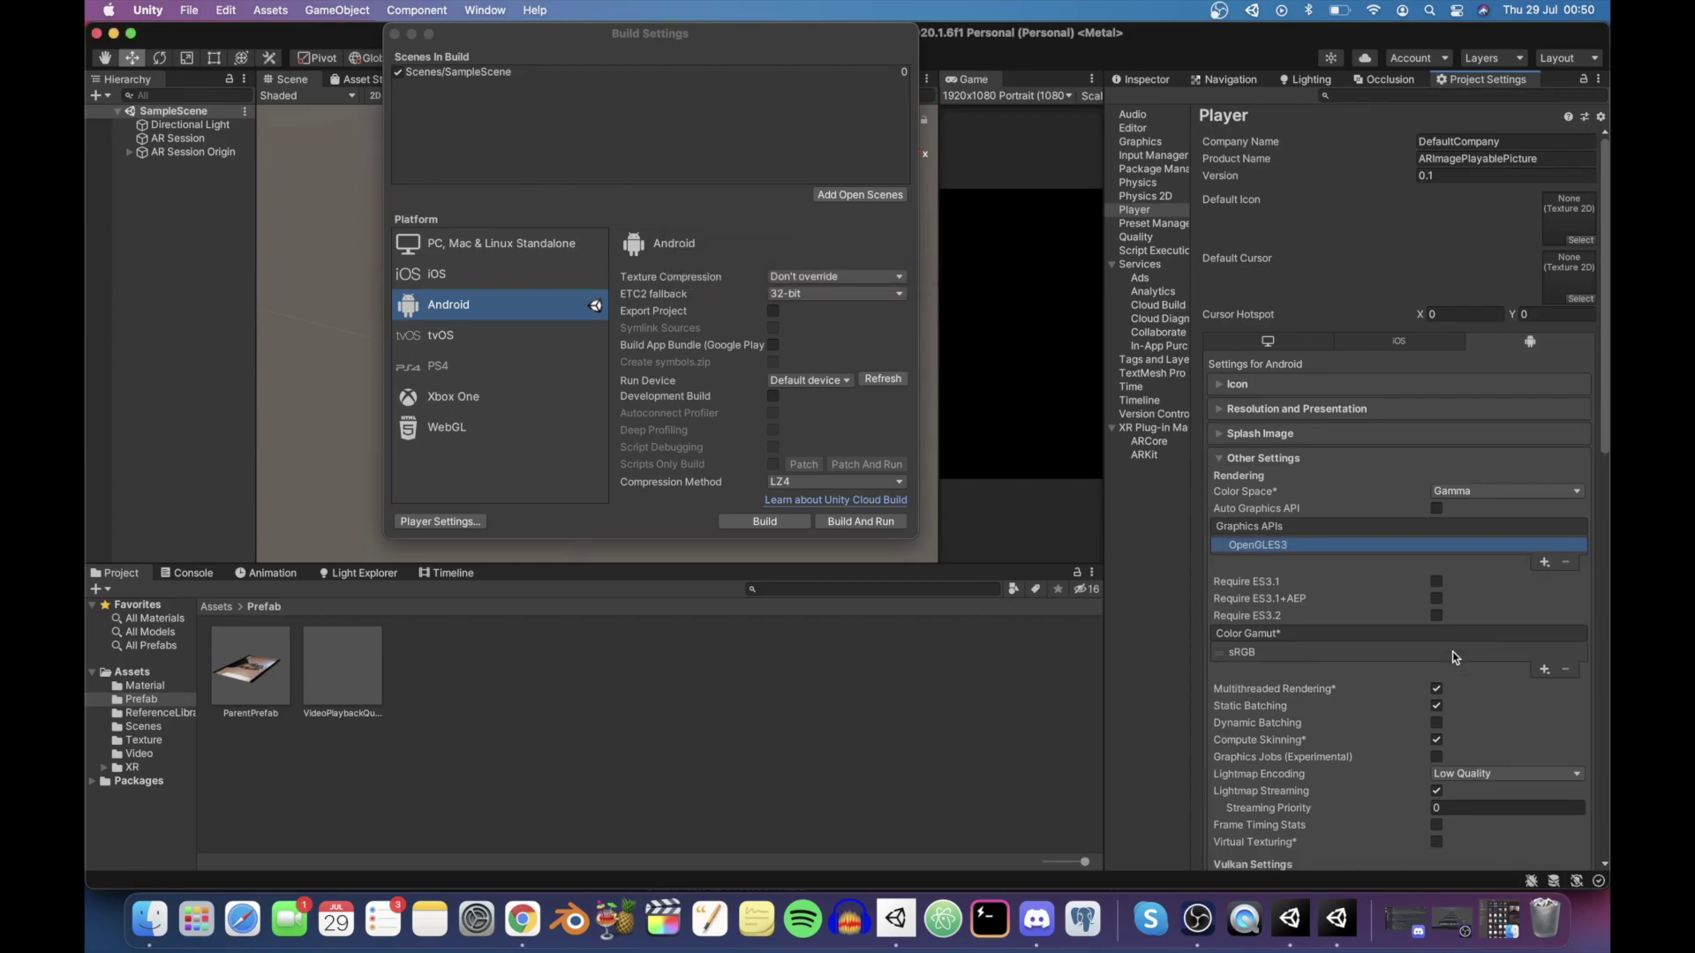
Set Minimum API Level to Android 7.0 'Nougat' (API level 24)
{"action": "scroll", "coordinate": [1453, 651], "scroll_direction": "down", "scroll_amount": 2}
{"action": "scroll", "coordinate": [1380, 675], "scroll_direction": "down", "scroll_amount": 2}
{"action": "scroll", "coordinate": [1381, 679], "scroll_direction": "down", "scroll_amount": 2}
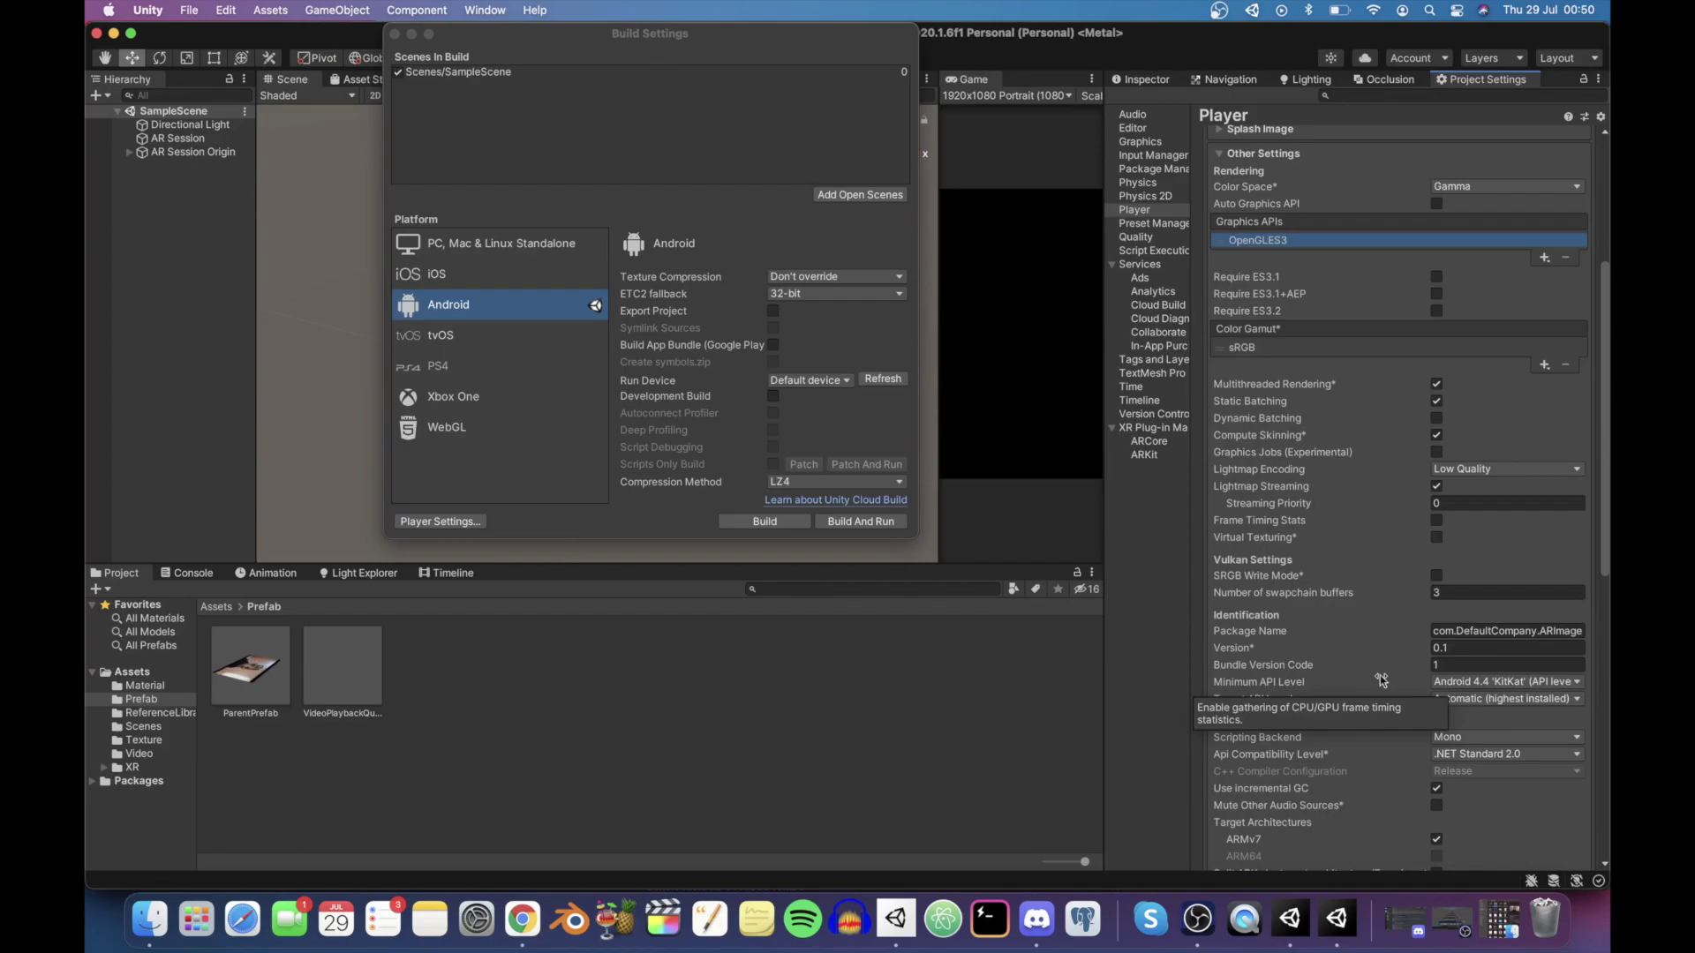
{"action": "left_click", "coordinate": [1450, 682]}
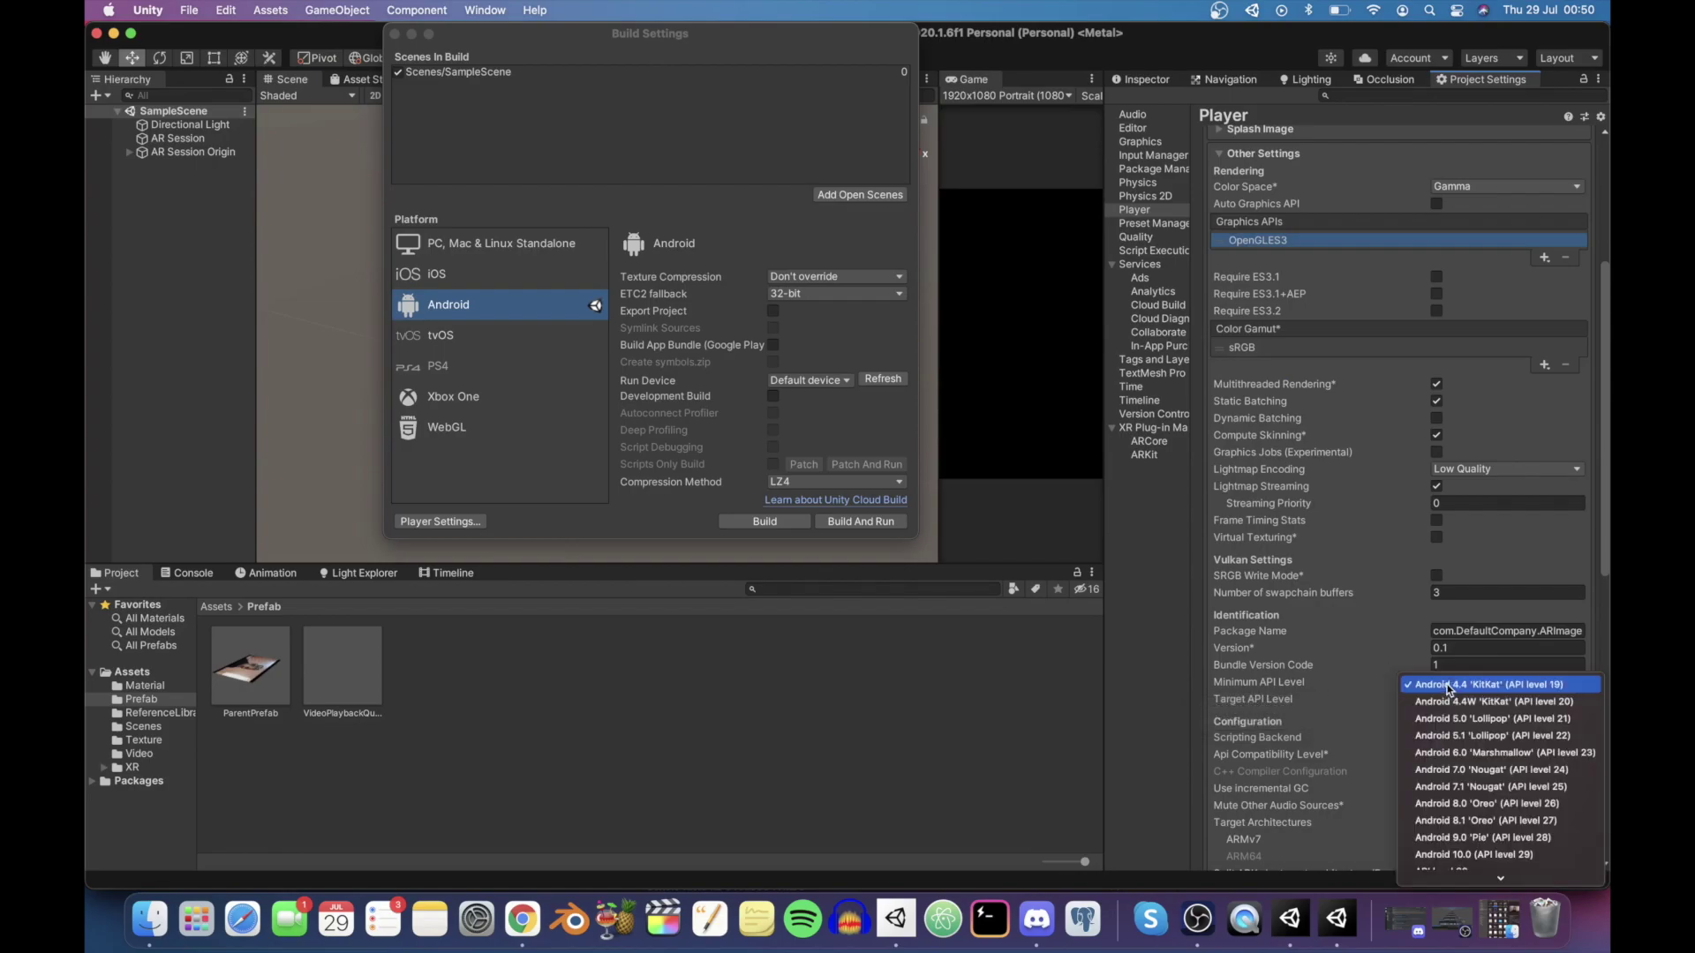
{"action": "left_click", "coordinate": [1469, 774]}
{"action": "scroll", "coordinate": [1346, 666], "scroll_direction": "down", "scroll_amount": 2}
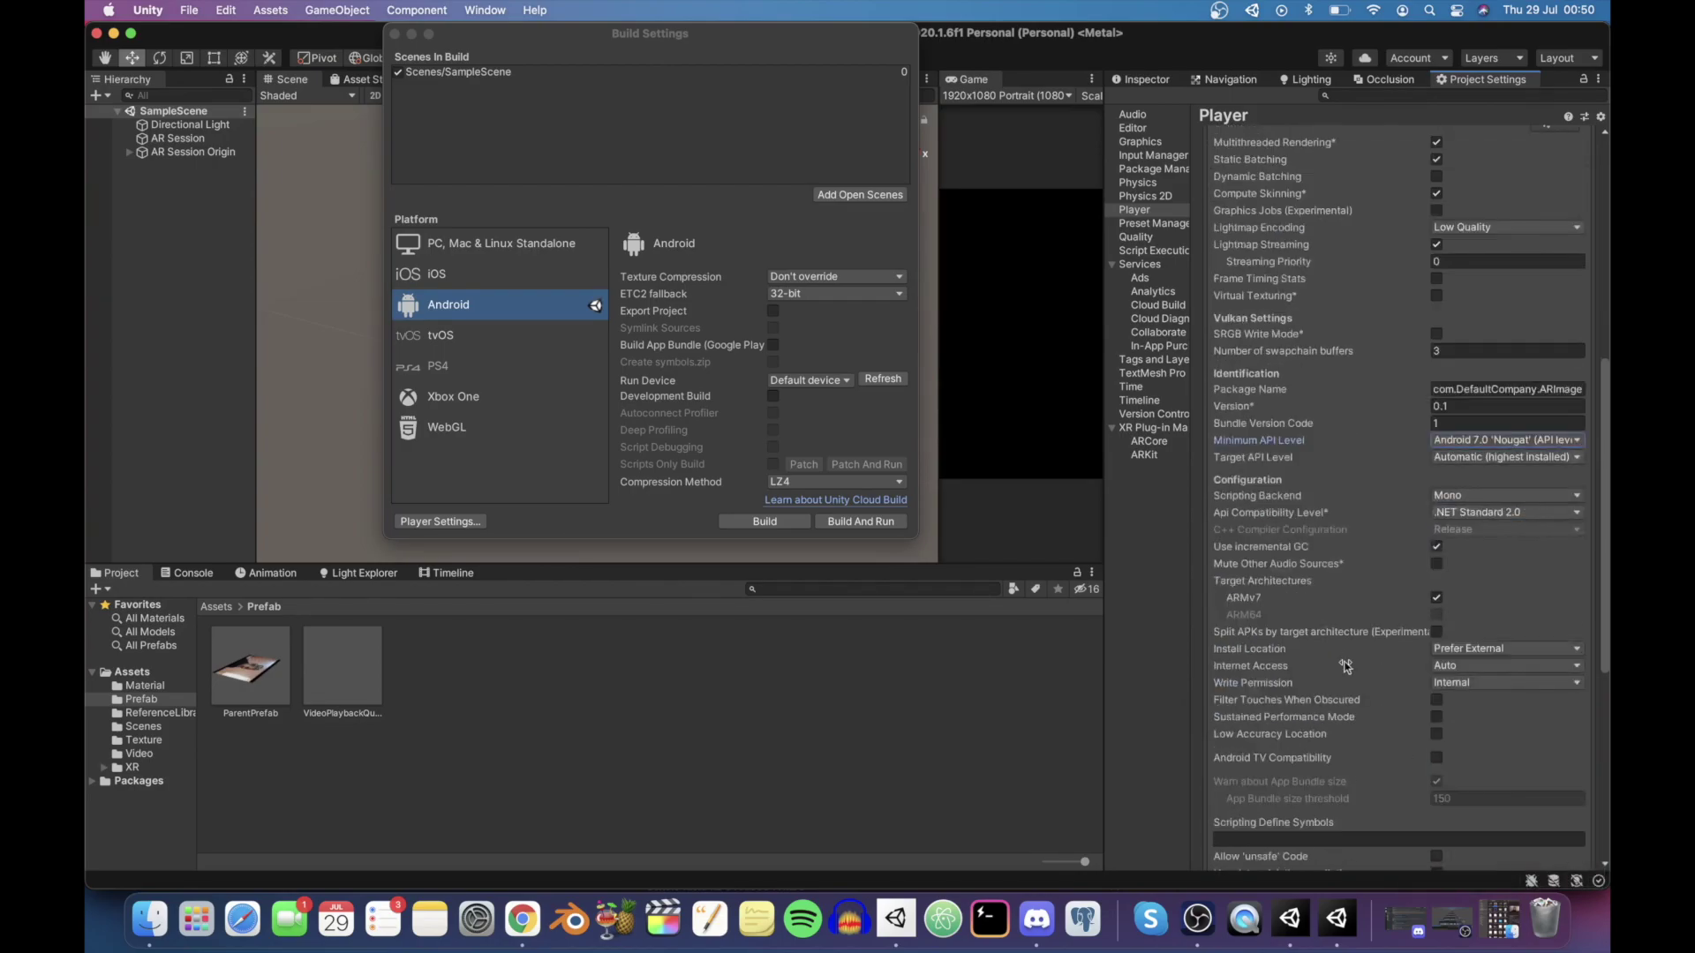
{"action": "scroll", "coordinate": [1346, 666], "scroll_direction": "down", "scroll_amount": 2}
{"action": "scroll", "coordinate": [1345, 666], "scroll_direction": "down", "scroll_amount": 2}
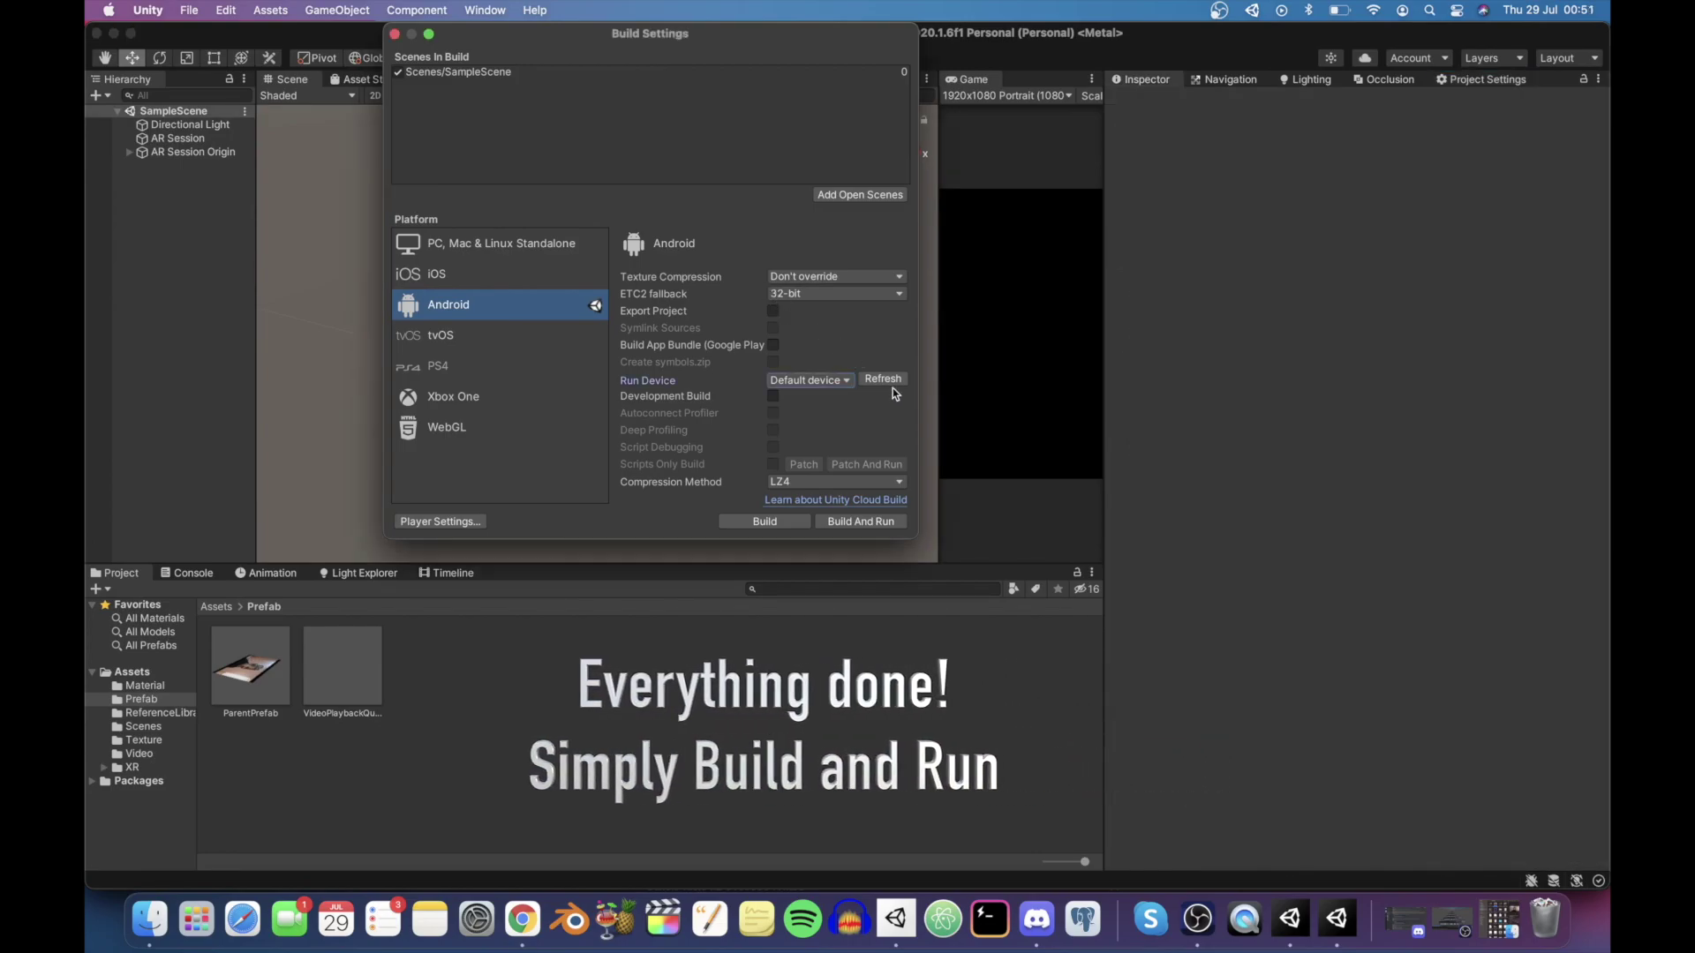
Set Run Device to Google Pixel 2 and Build And Run as ARImageTrackingVideo in the Build folder
{"action": "left_click", "coordinate": [839, 381]}
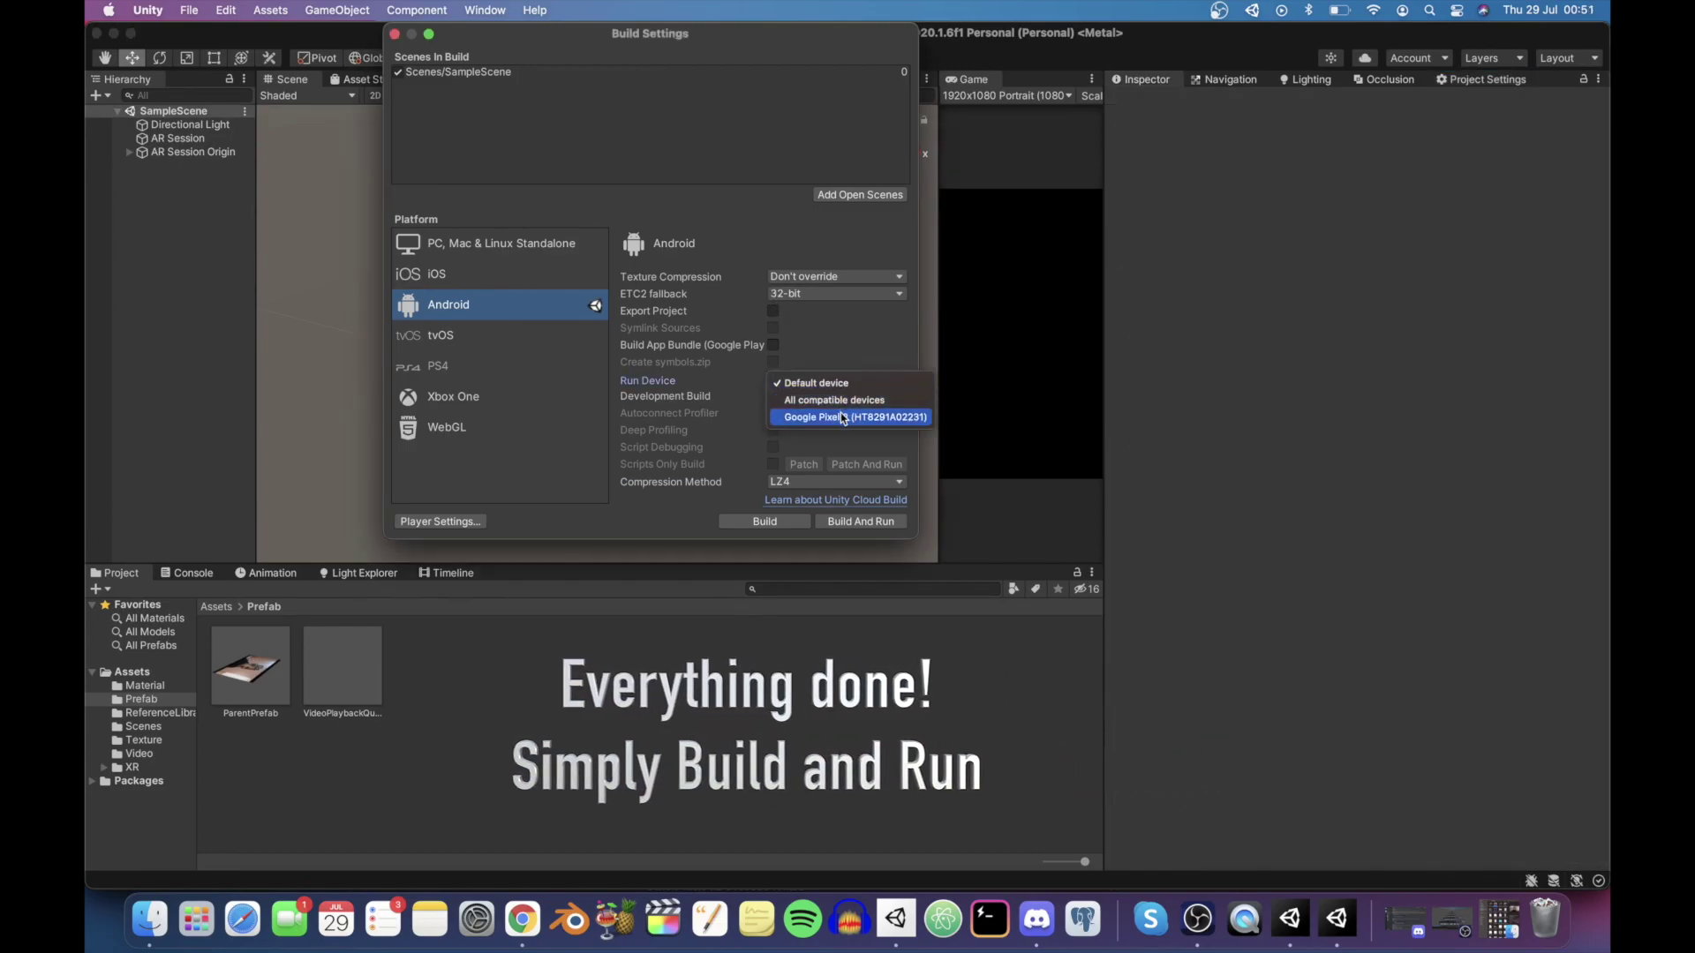
{"action": "left_click", "coordinate": [843, 417]}
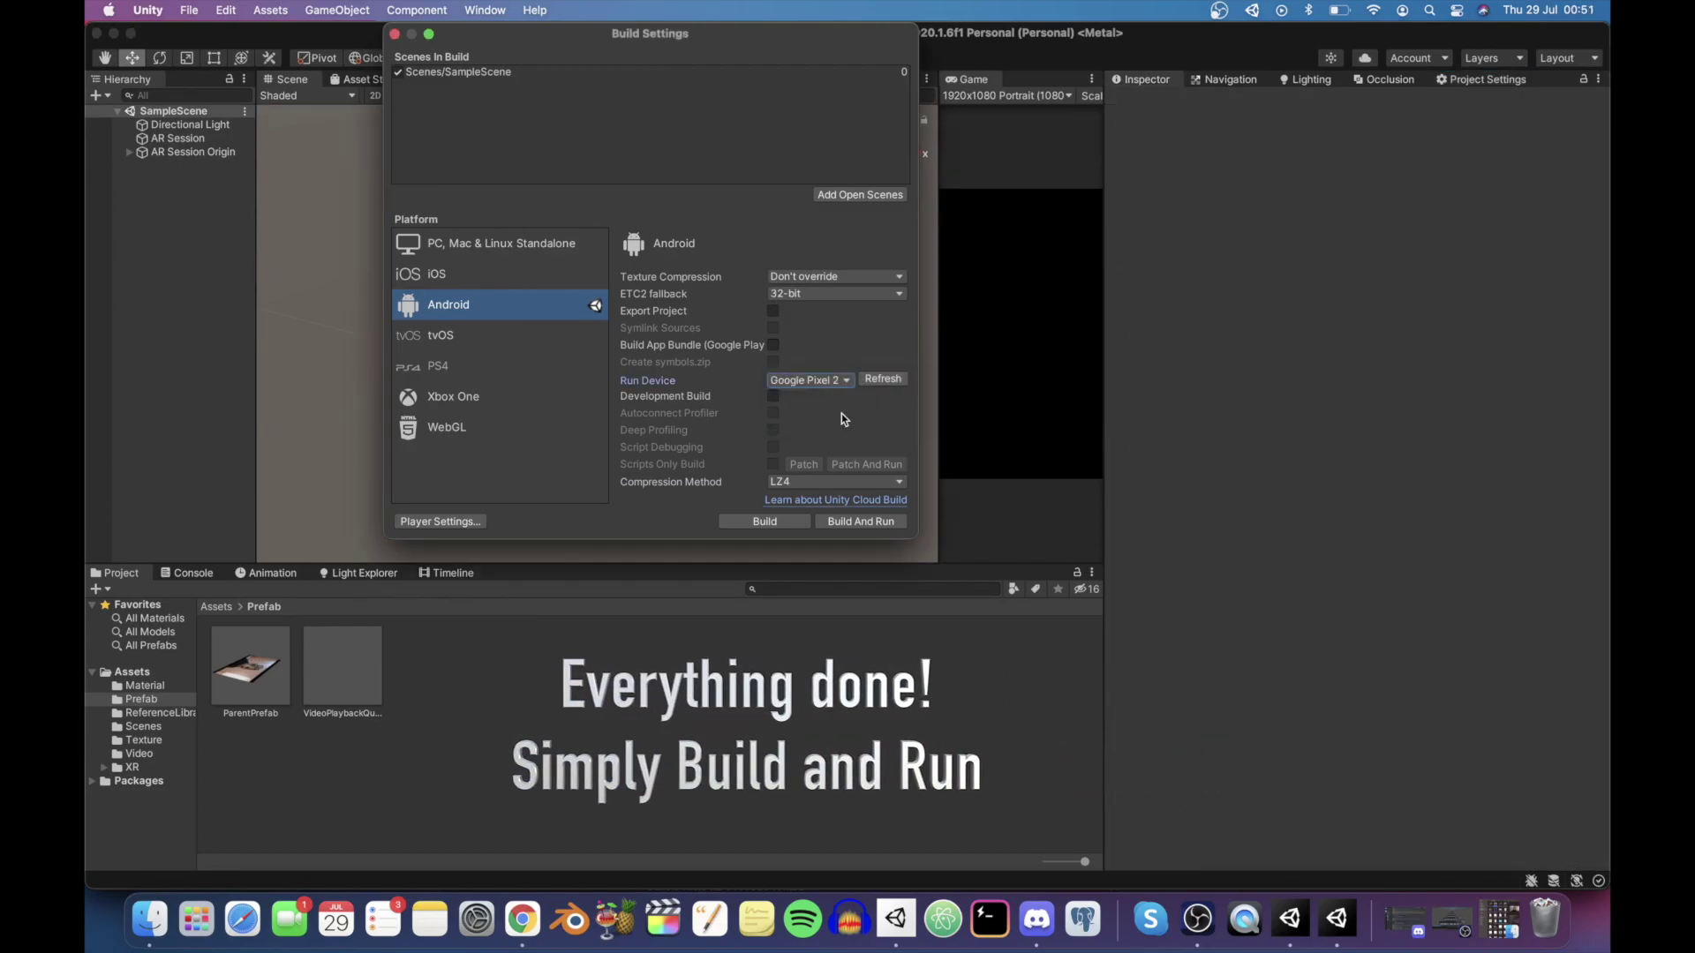
{"action": "left_click", "coordinate": [830, 525]}
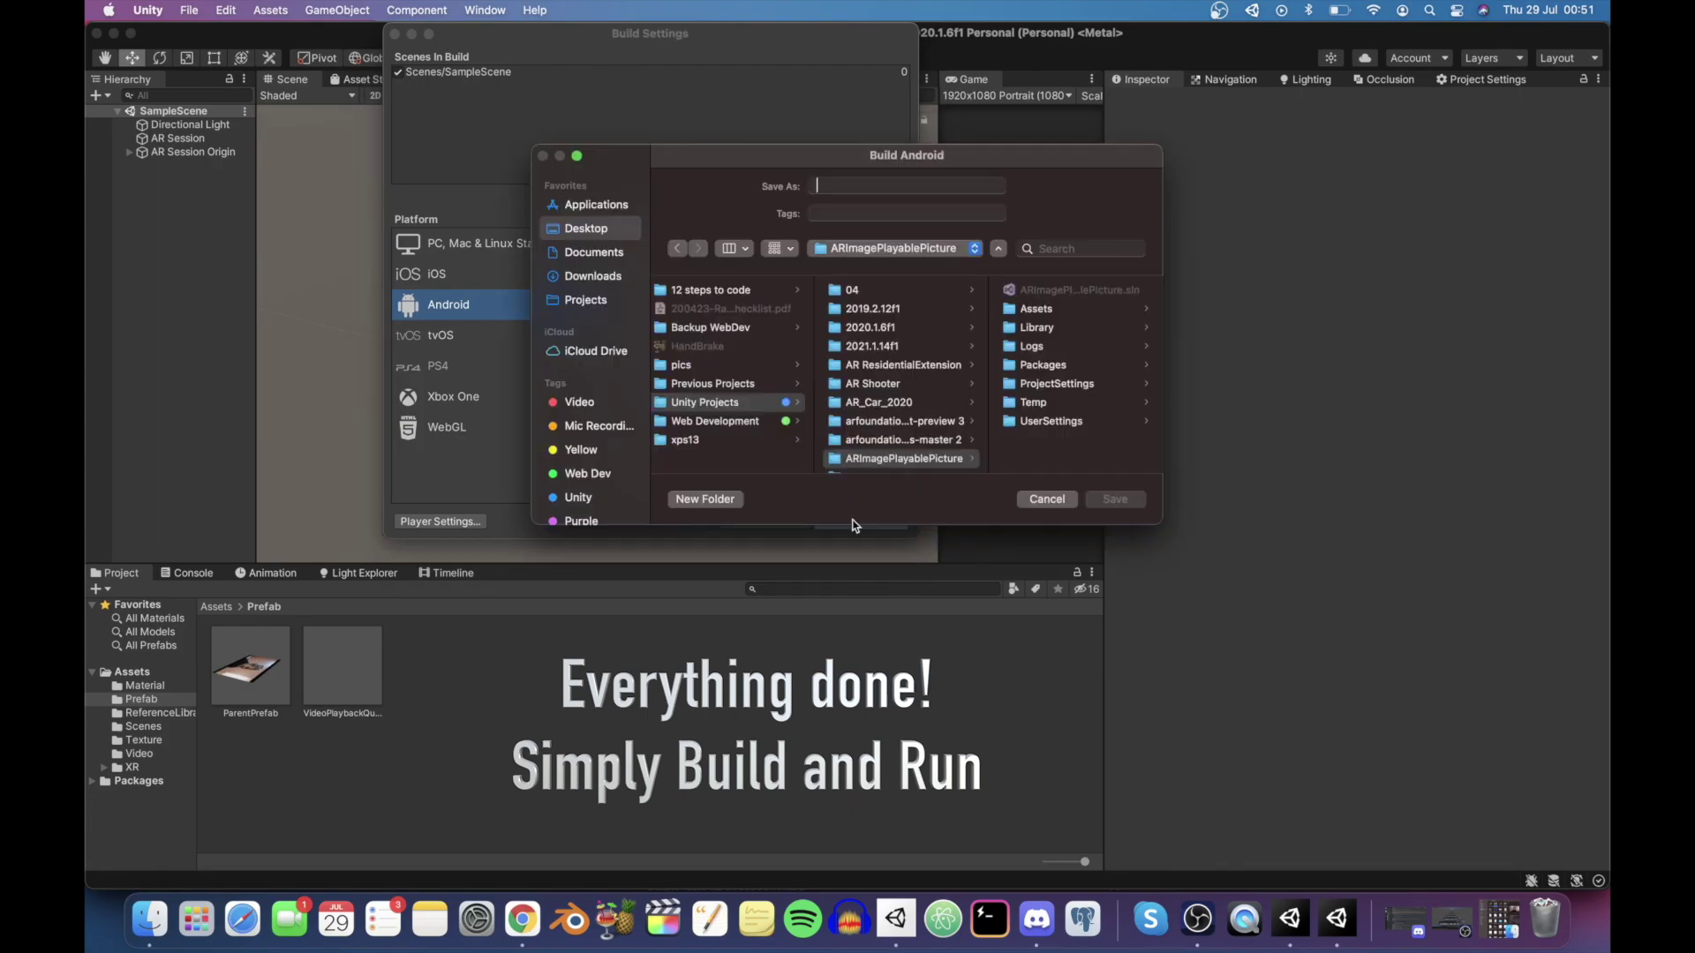
{"action": "left_click", "coordinate": [1054, 313]}
{"action": "left_click", "coordinate": [842, 452]}
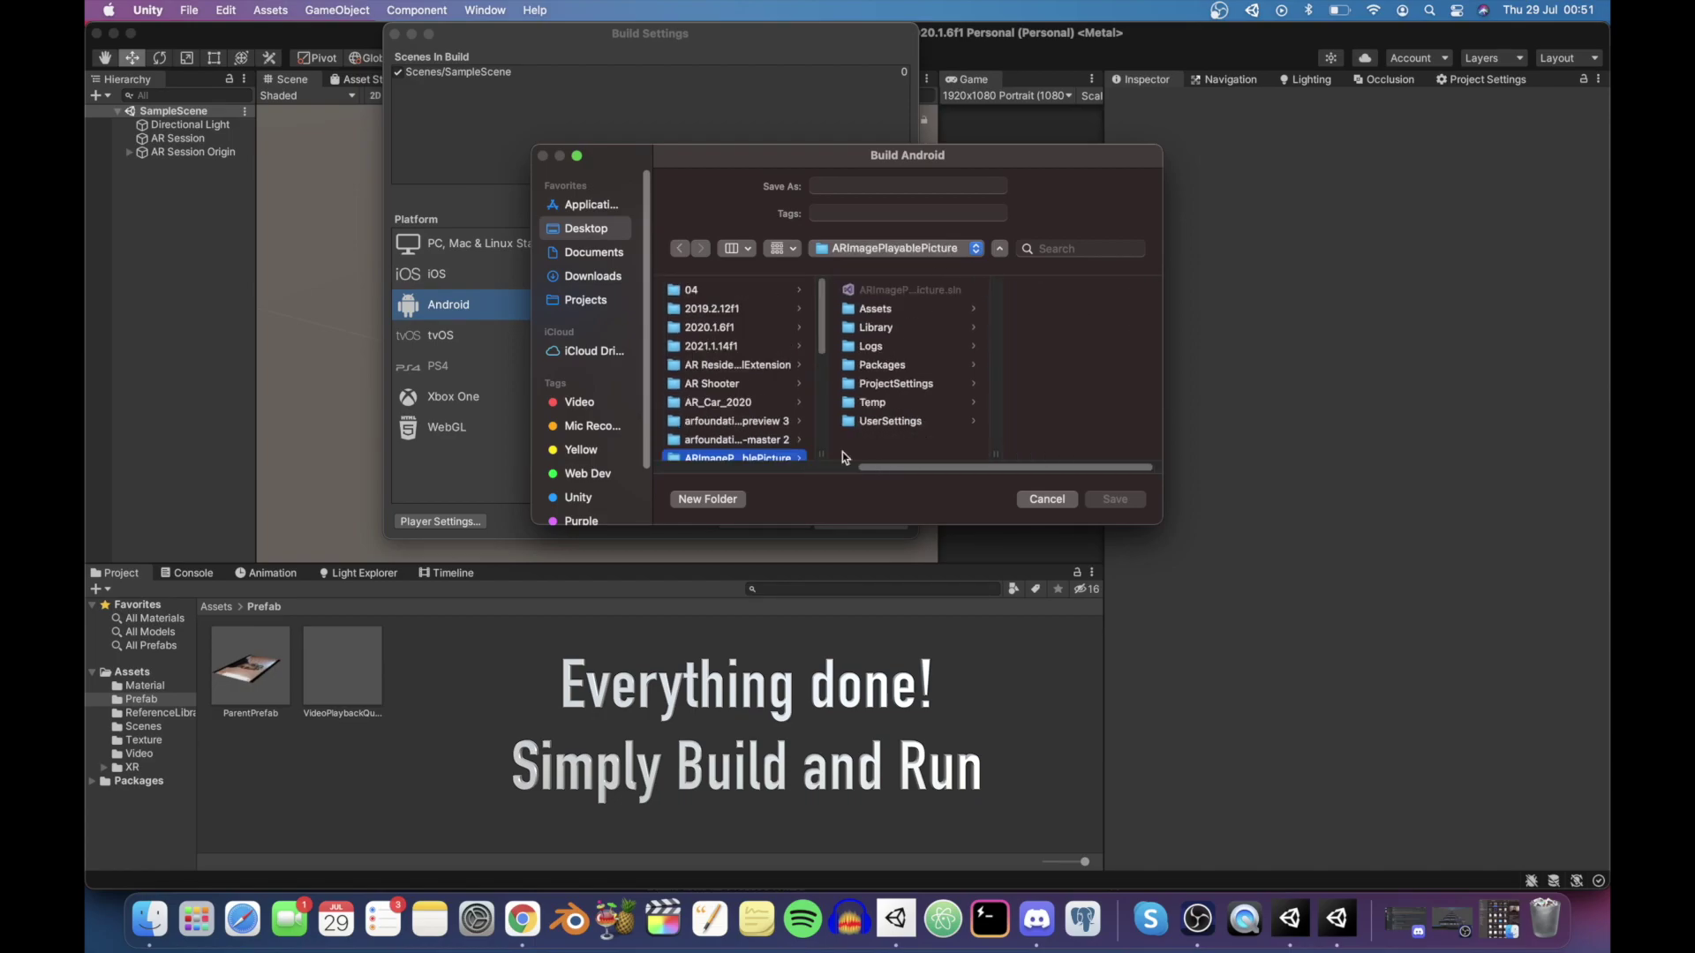
{"action": "scroll", "coordinate": [759, 397], "scroll_direction": "down", "scroll_amount": 3}
{"action": "left_click", "coordinate": [740, 302]}
{"action": "left_click", "coordinate": [890, 187]}
{"action": "type", "text": "ARImageTrackingVideo"}
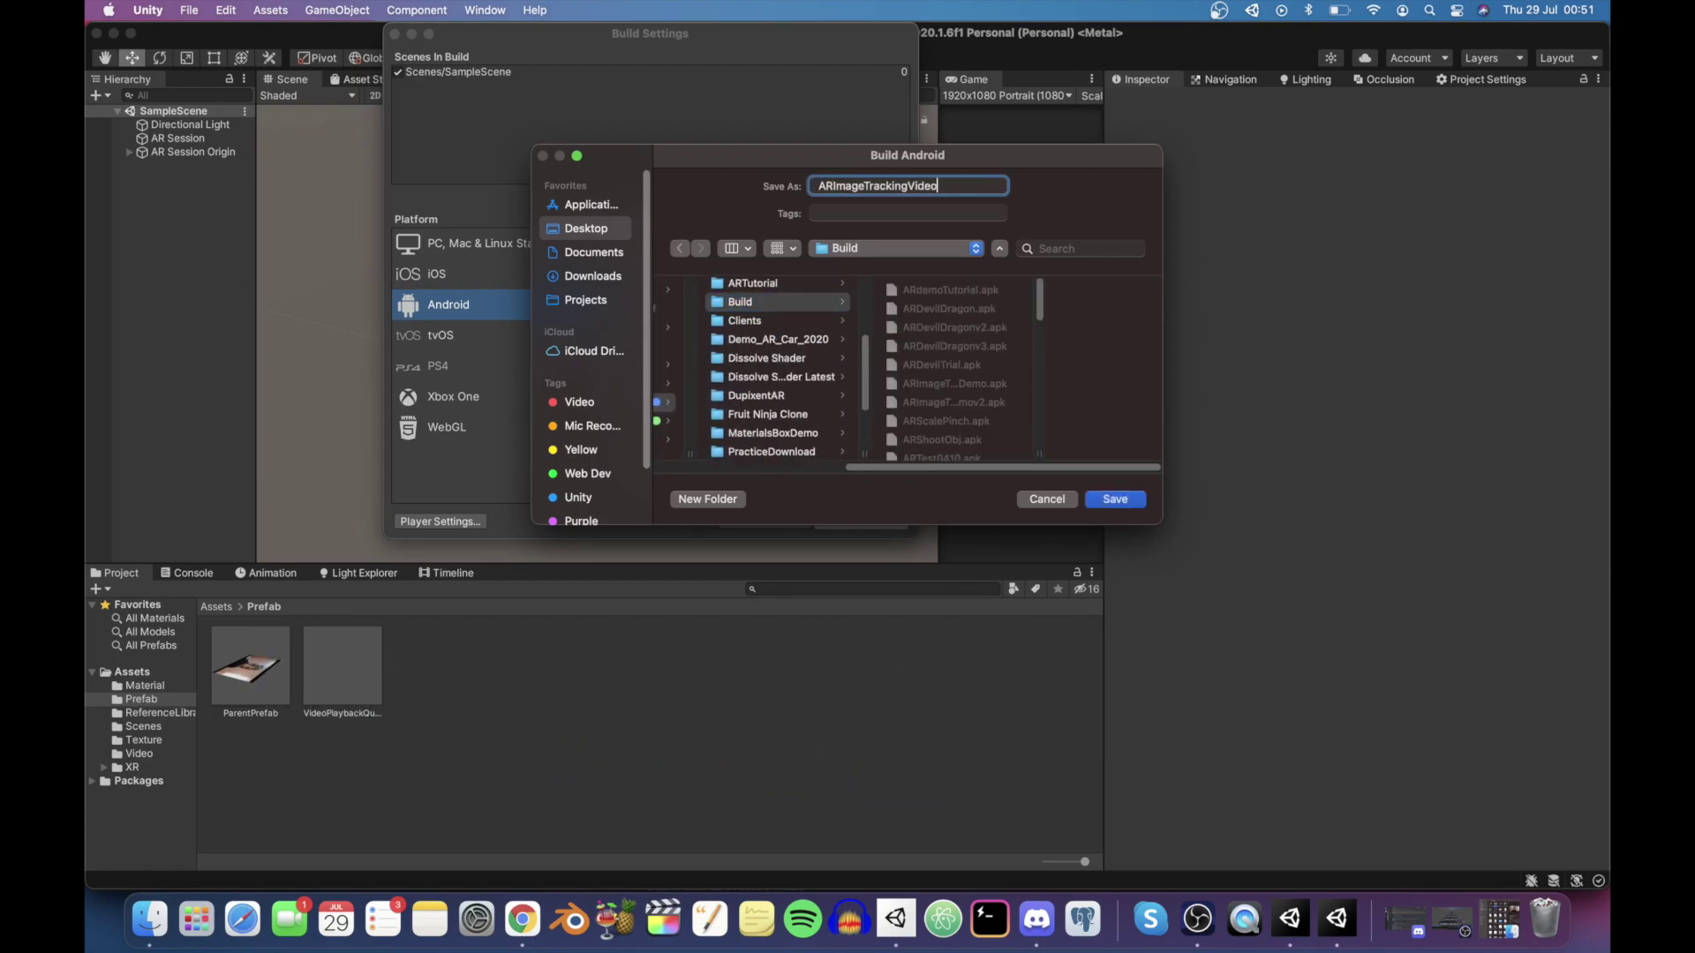
{"action": "left_click", "coordinate": [1111, 502]}
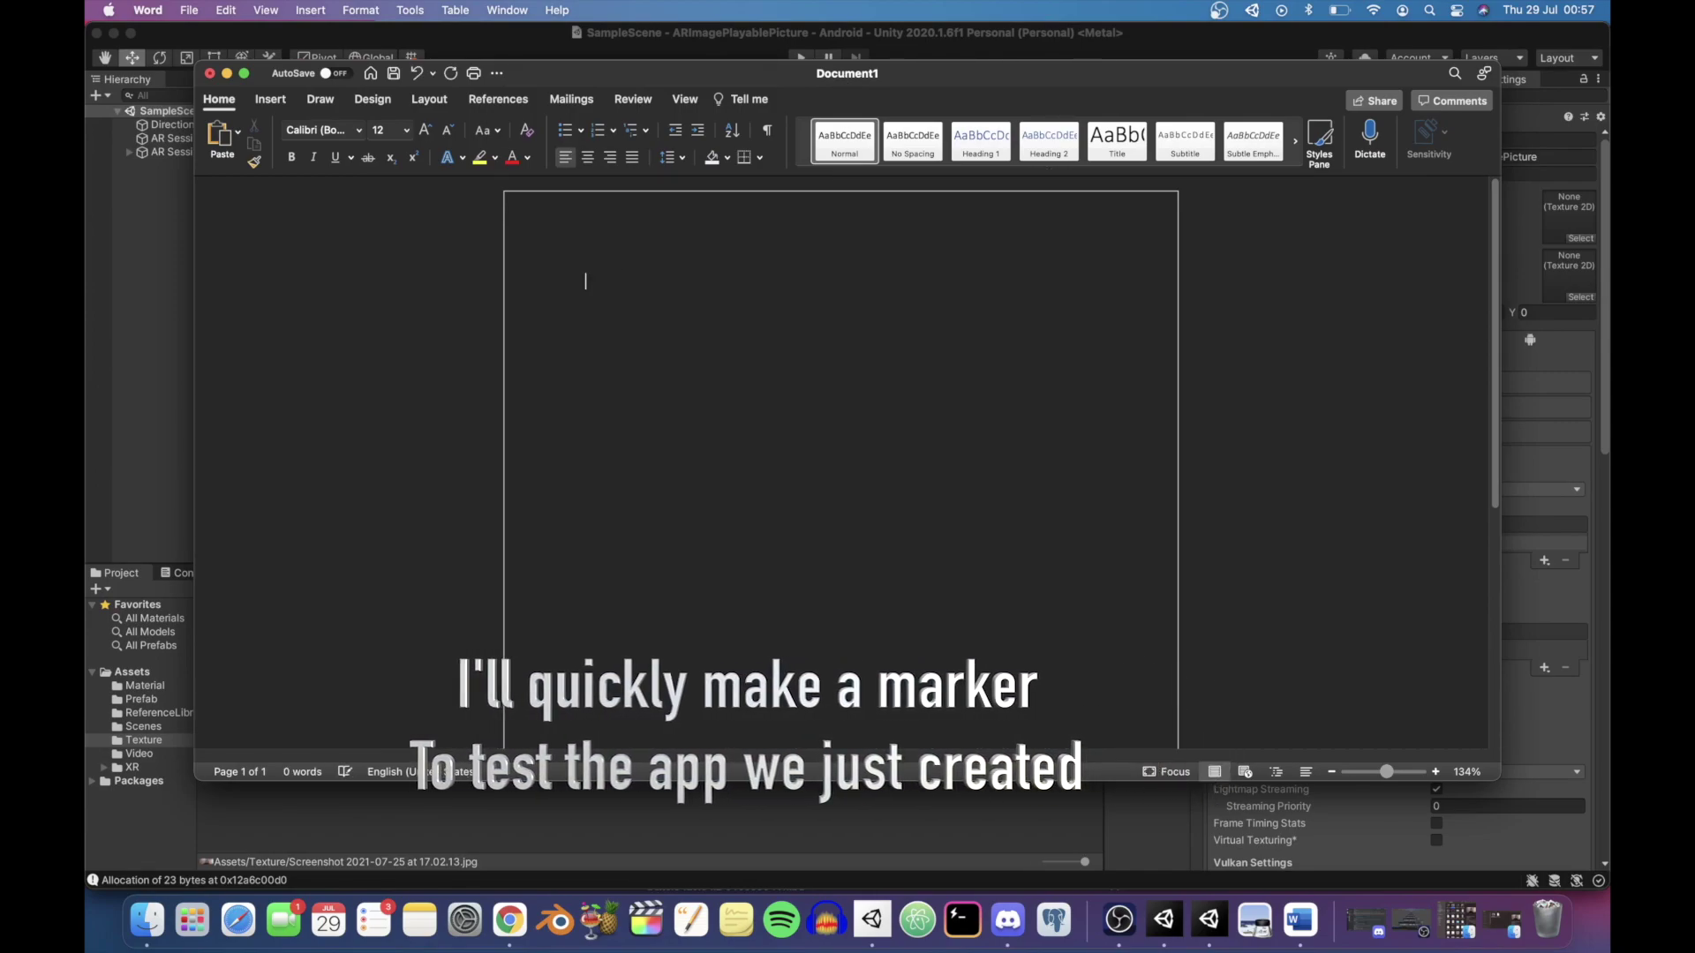
Type the title 'My CV', make it 48 pt and centre it
{"action": "type", "text": "My CV"}
{"action": "key", "text": "super+a"}
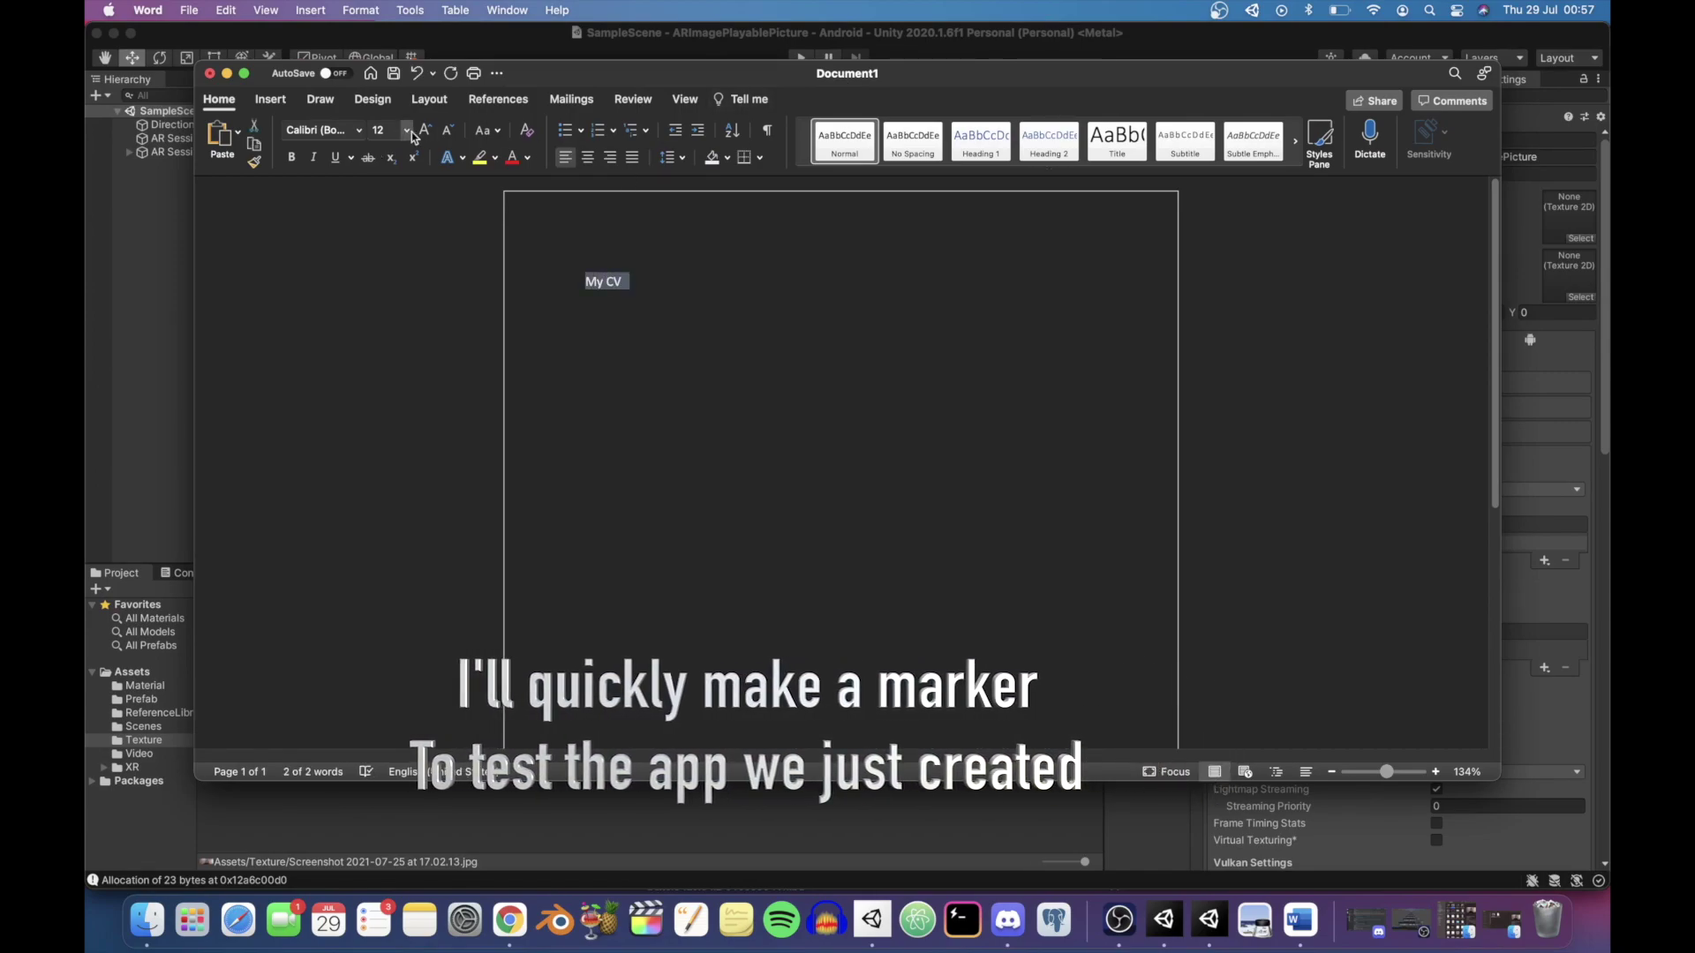
{"action": "left_click", "coordinate": [387, 130]}
{"action": "type", "text": "90"}
{"action": "key", "text": "Return"}
{"action": "left_click", "coordinate": [447, 130]}
{"action": "left_click", "coordinate": [447, 129]}
{"action": "left_click", "coordinate": [587, 157]}
{"action": "left_click", "coordinate": [976, 329]}
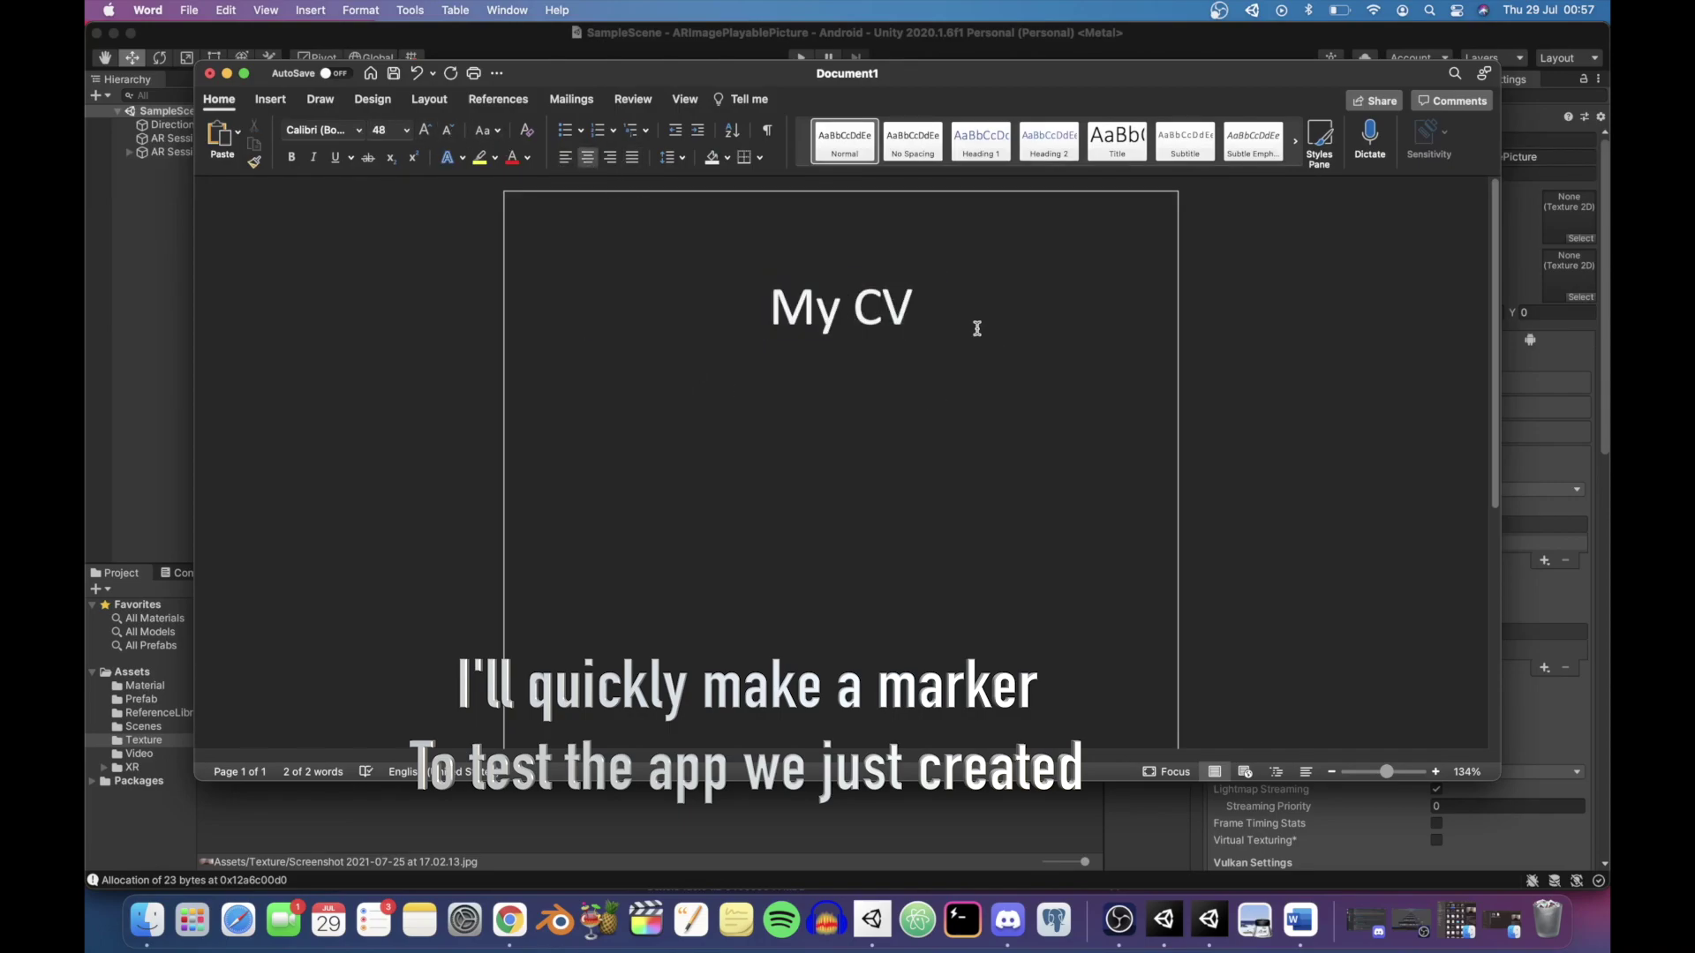
{"action": "key", "text": "Return"}
Insert the woman's photo below the title, crop off its bottom black band, and shrink it to roughly half size
{"action": "left_click_drag", "start_coordinate": [1490, 922], "coordinate": [943, 362]}
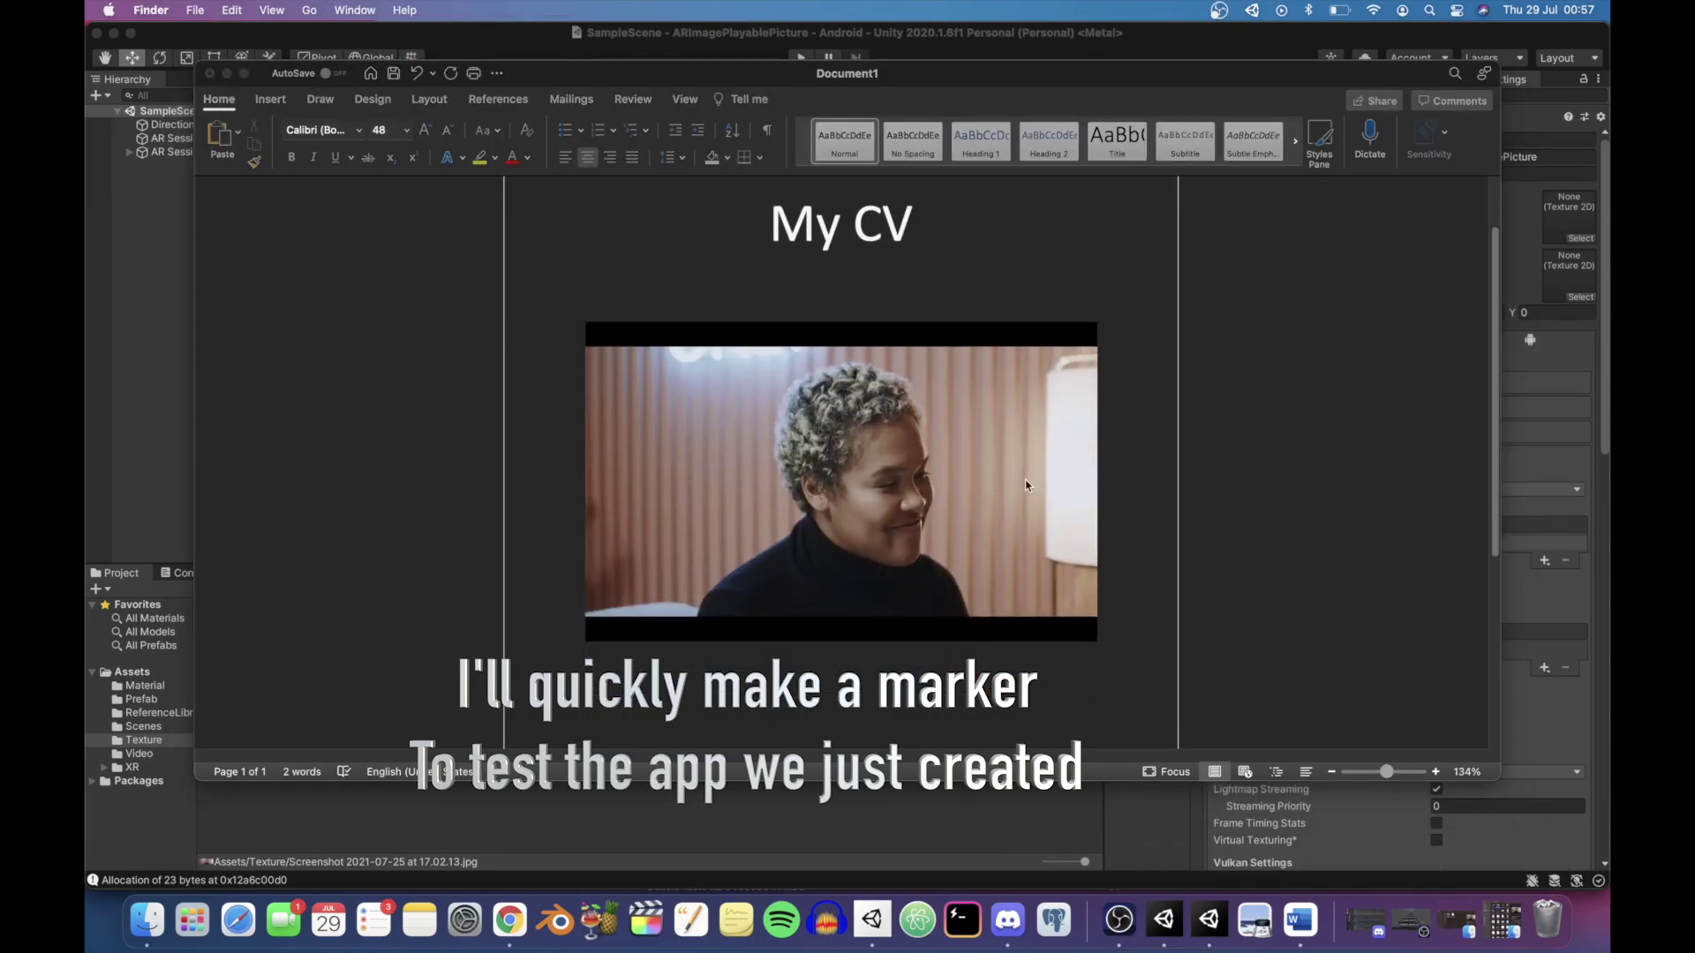
{"action": "left_click", "coordinate": [879, 417]}
{"action": "left_click", "coordinate": [807, 448]}
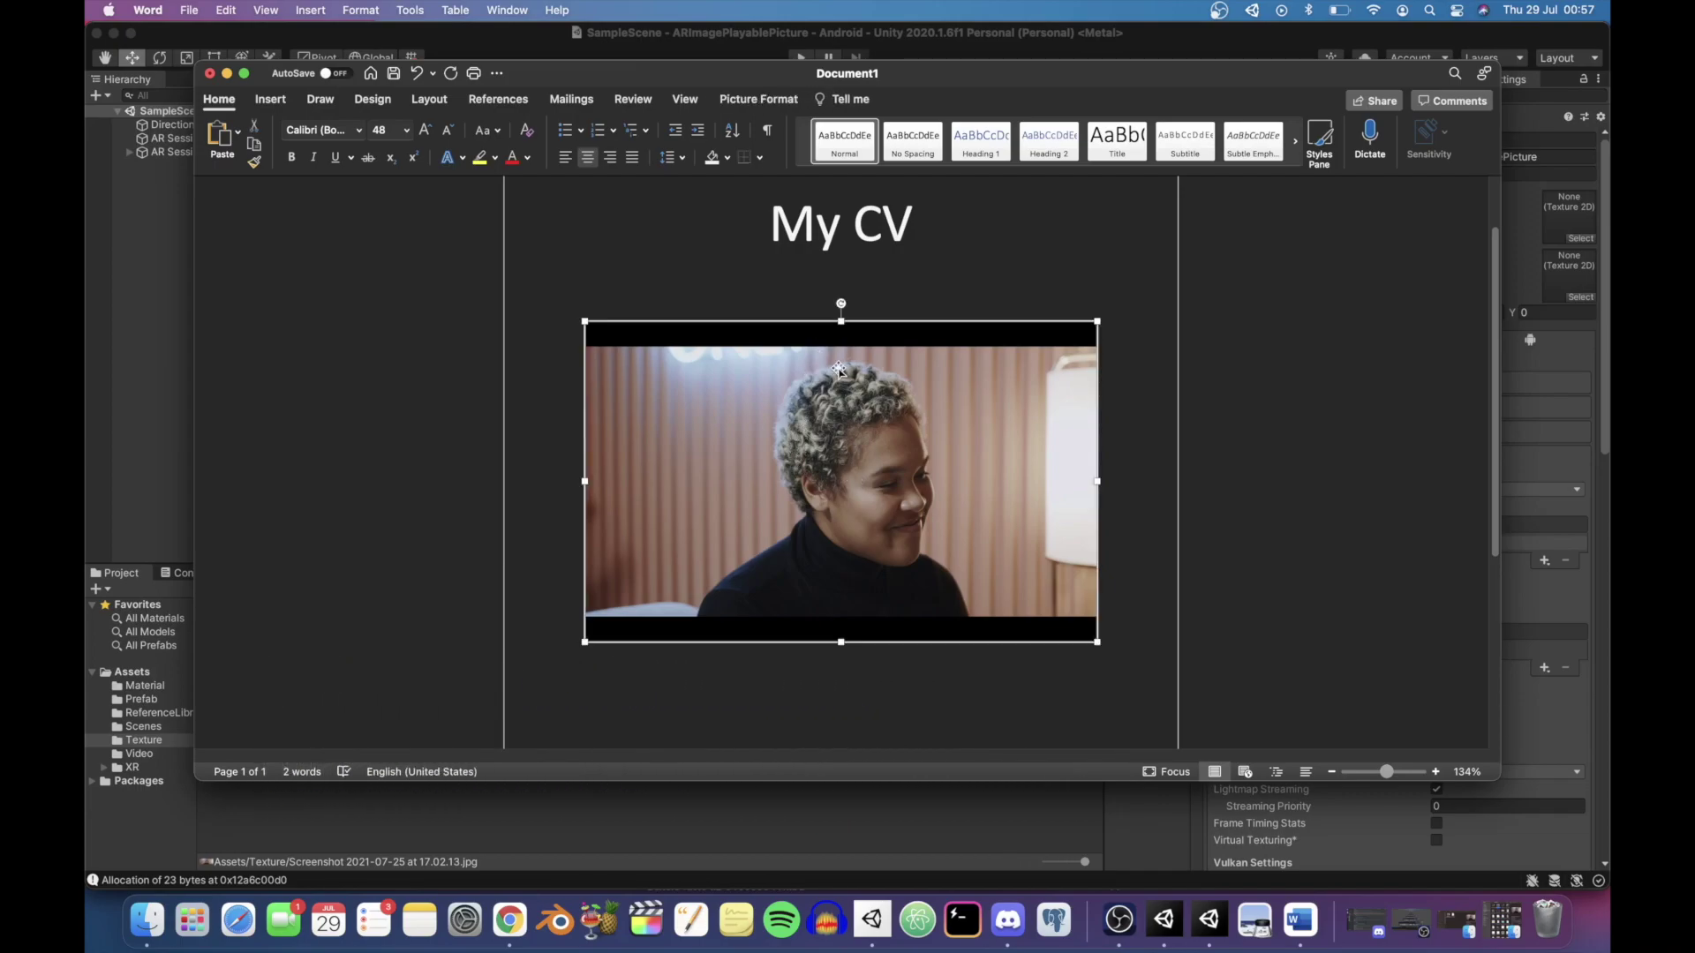
{"action": "double_click", "coordinate": [950, 425]}
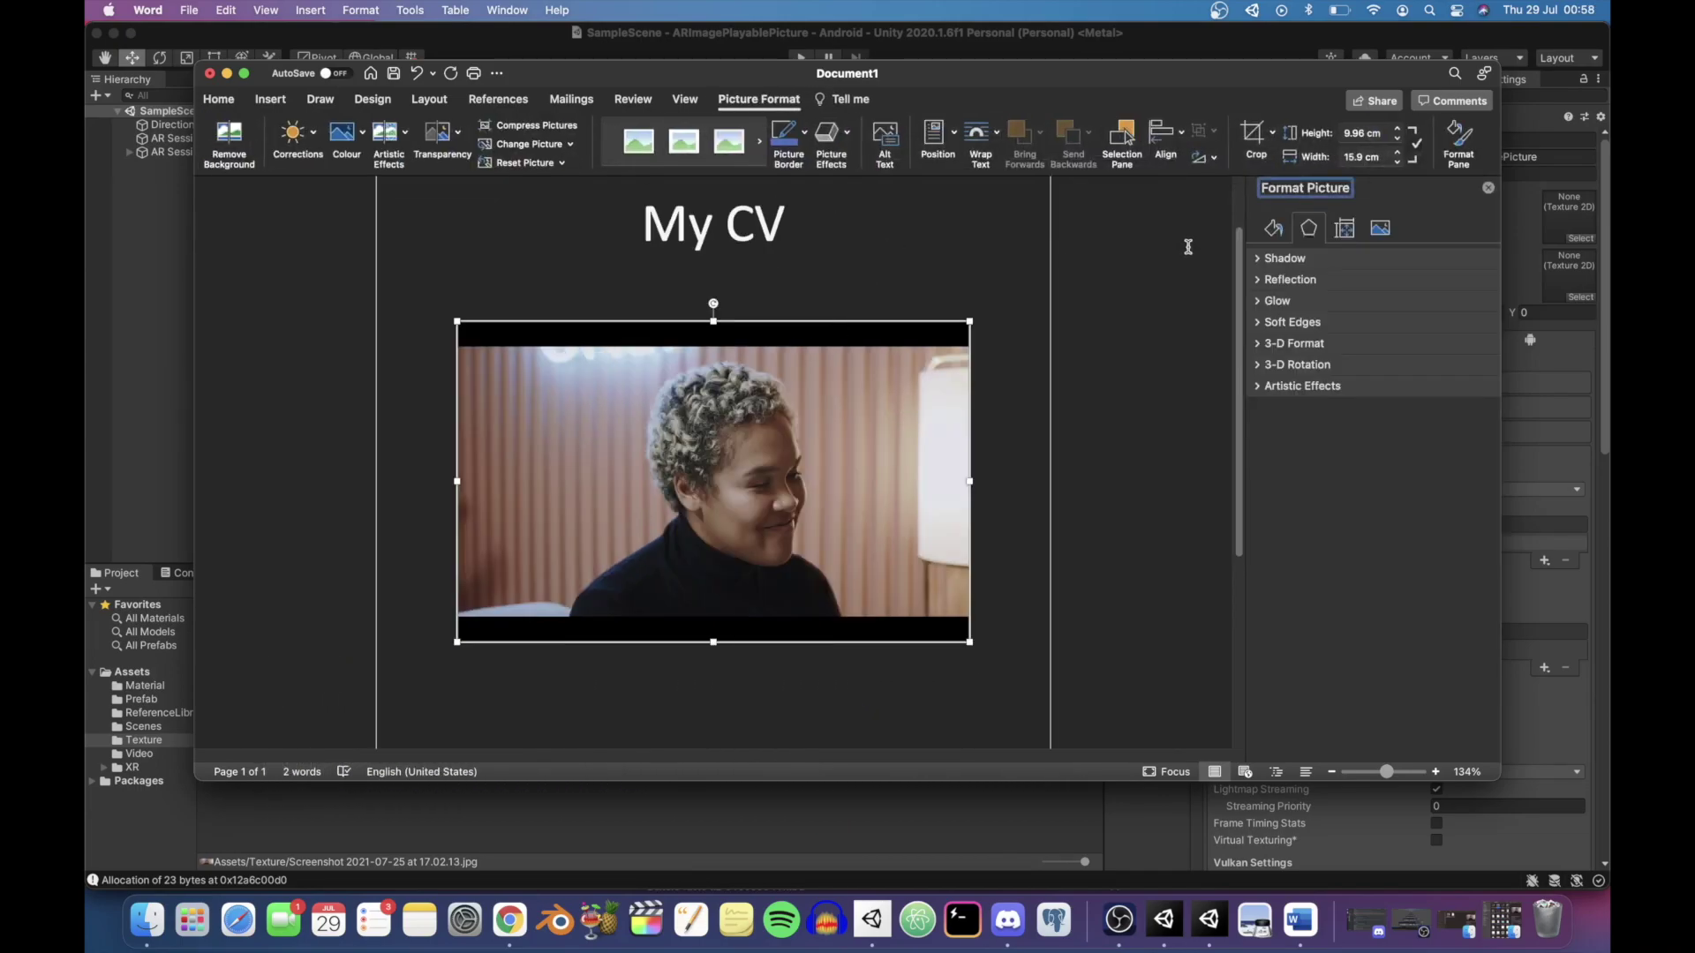
{"action": "left_click_drag", "start_coordinate": [713, 616], "coordinate": [702, 585]}
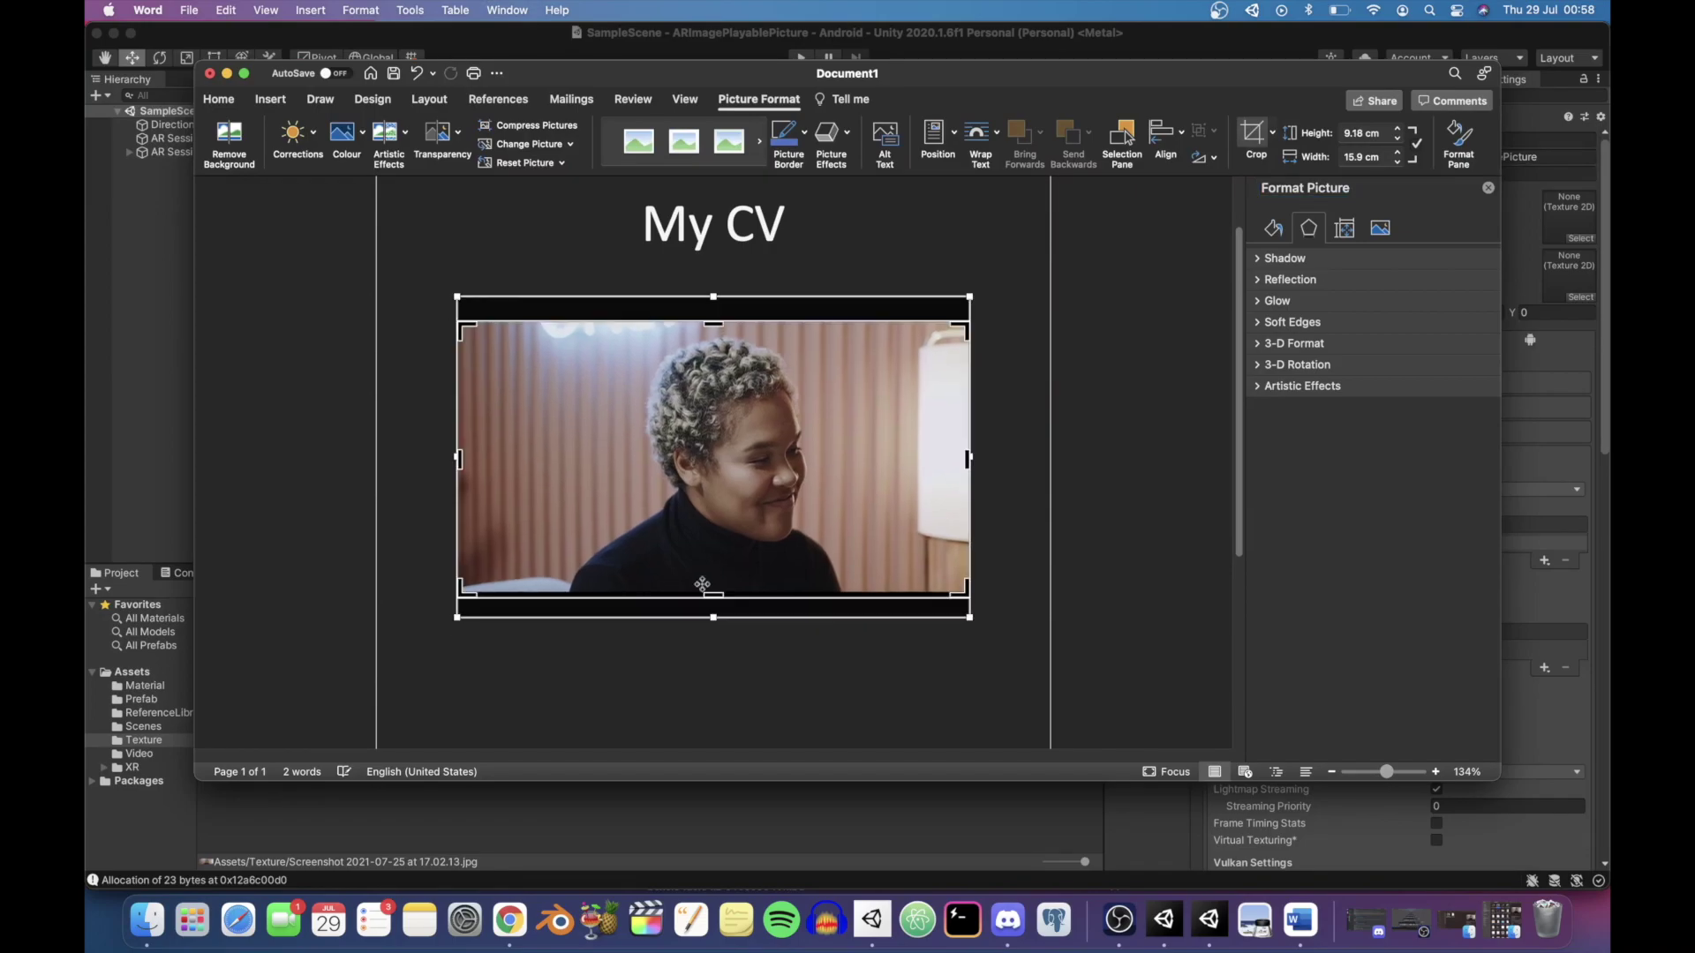
{"action": "left_click", "coordinate": [1254, 142]}
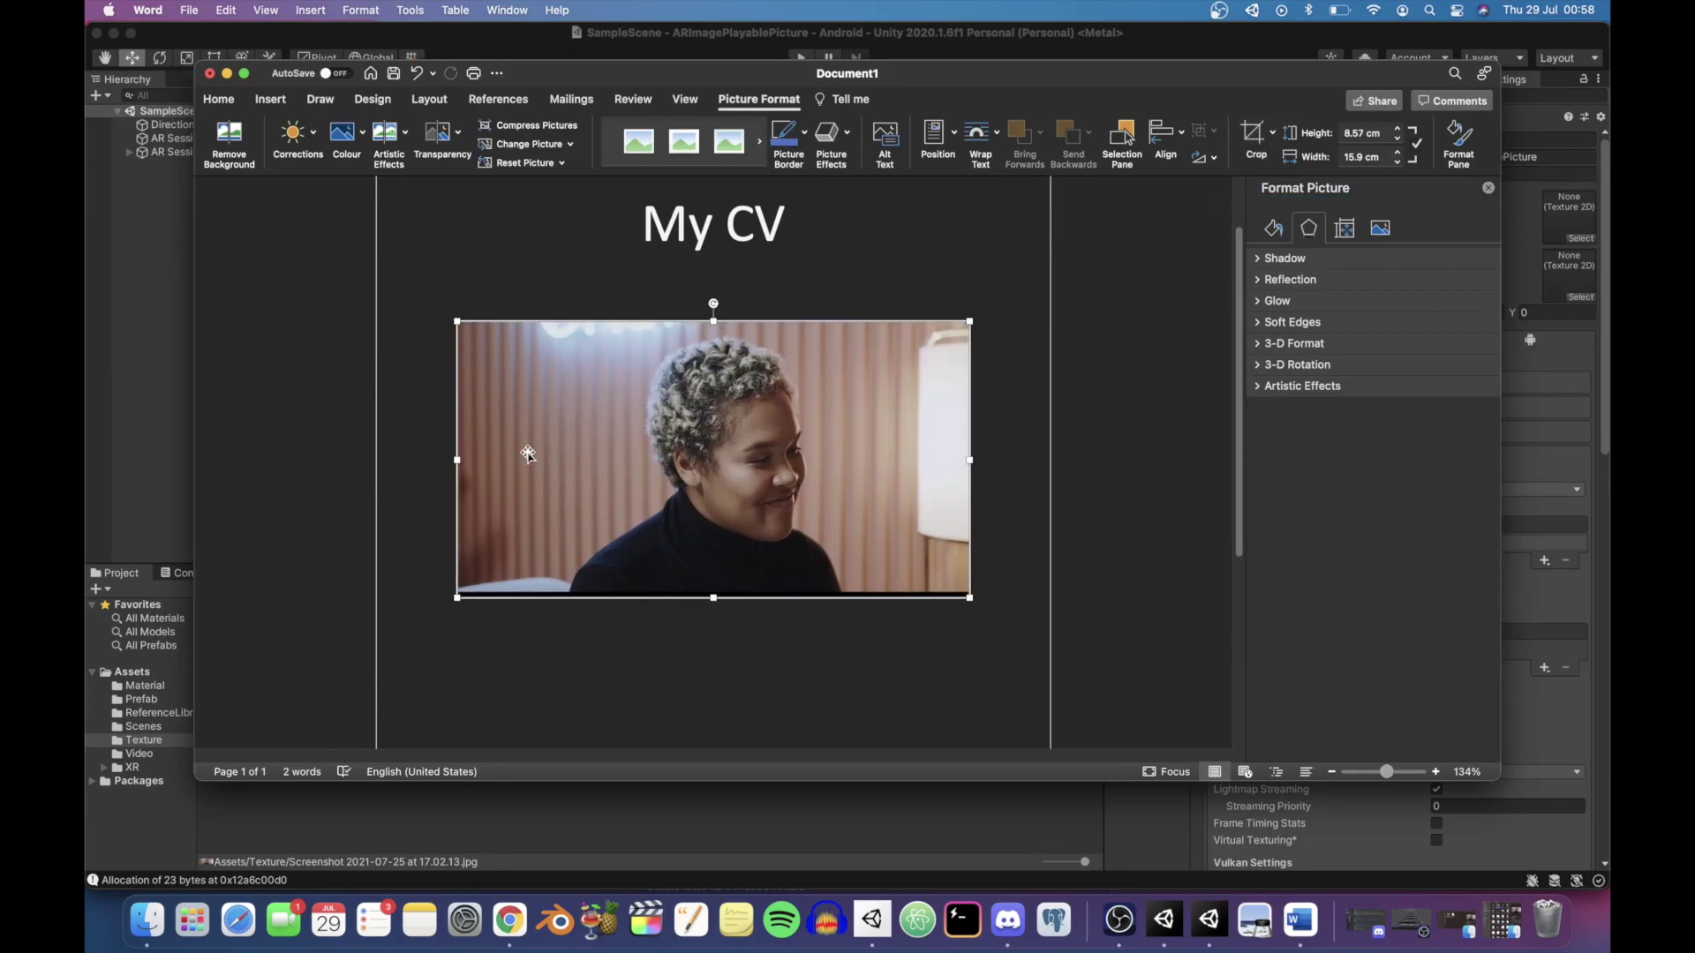
{"action": "left_click_drag", "start_coordinate": [454, 598], "coordinate": [677, 478]}
{"action": "left_click", "coordinate": [888, 475]}
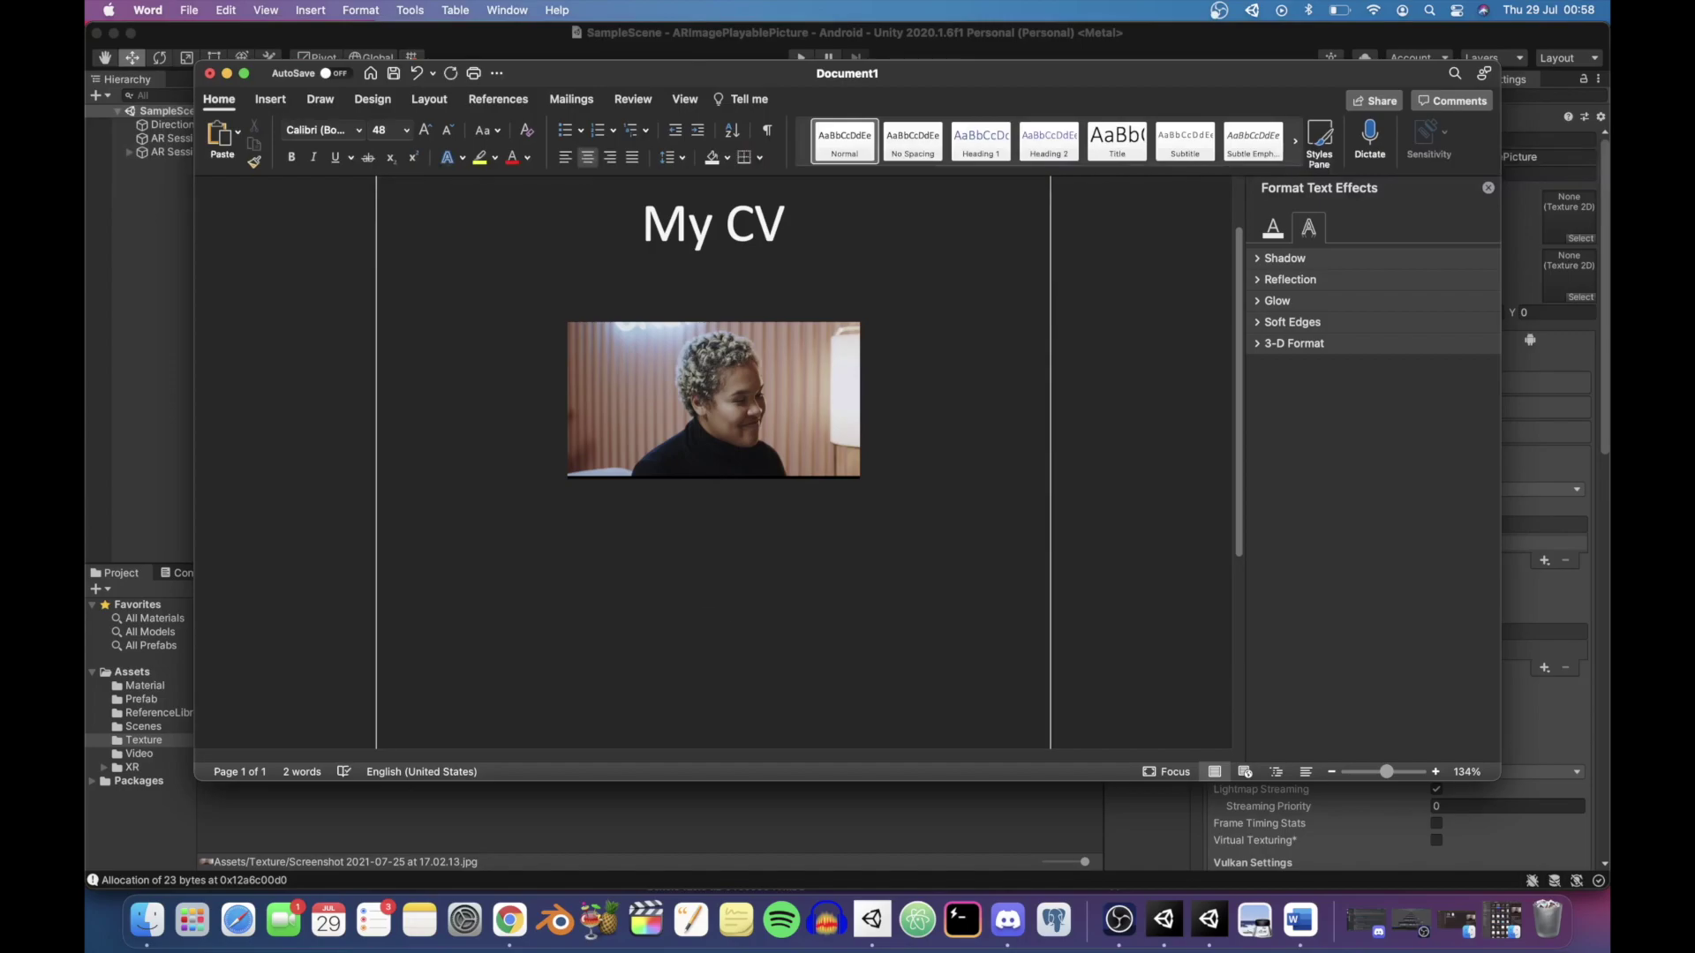
{"action": "type", "text": "other deta"}
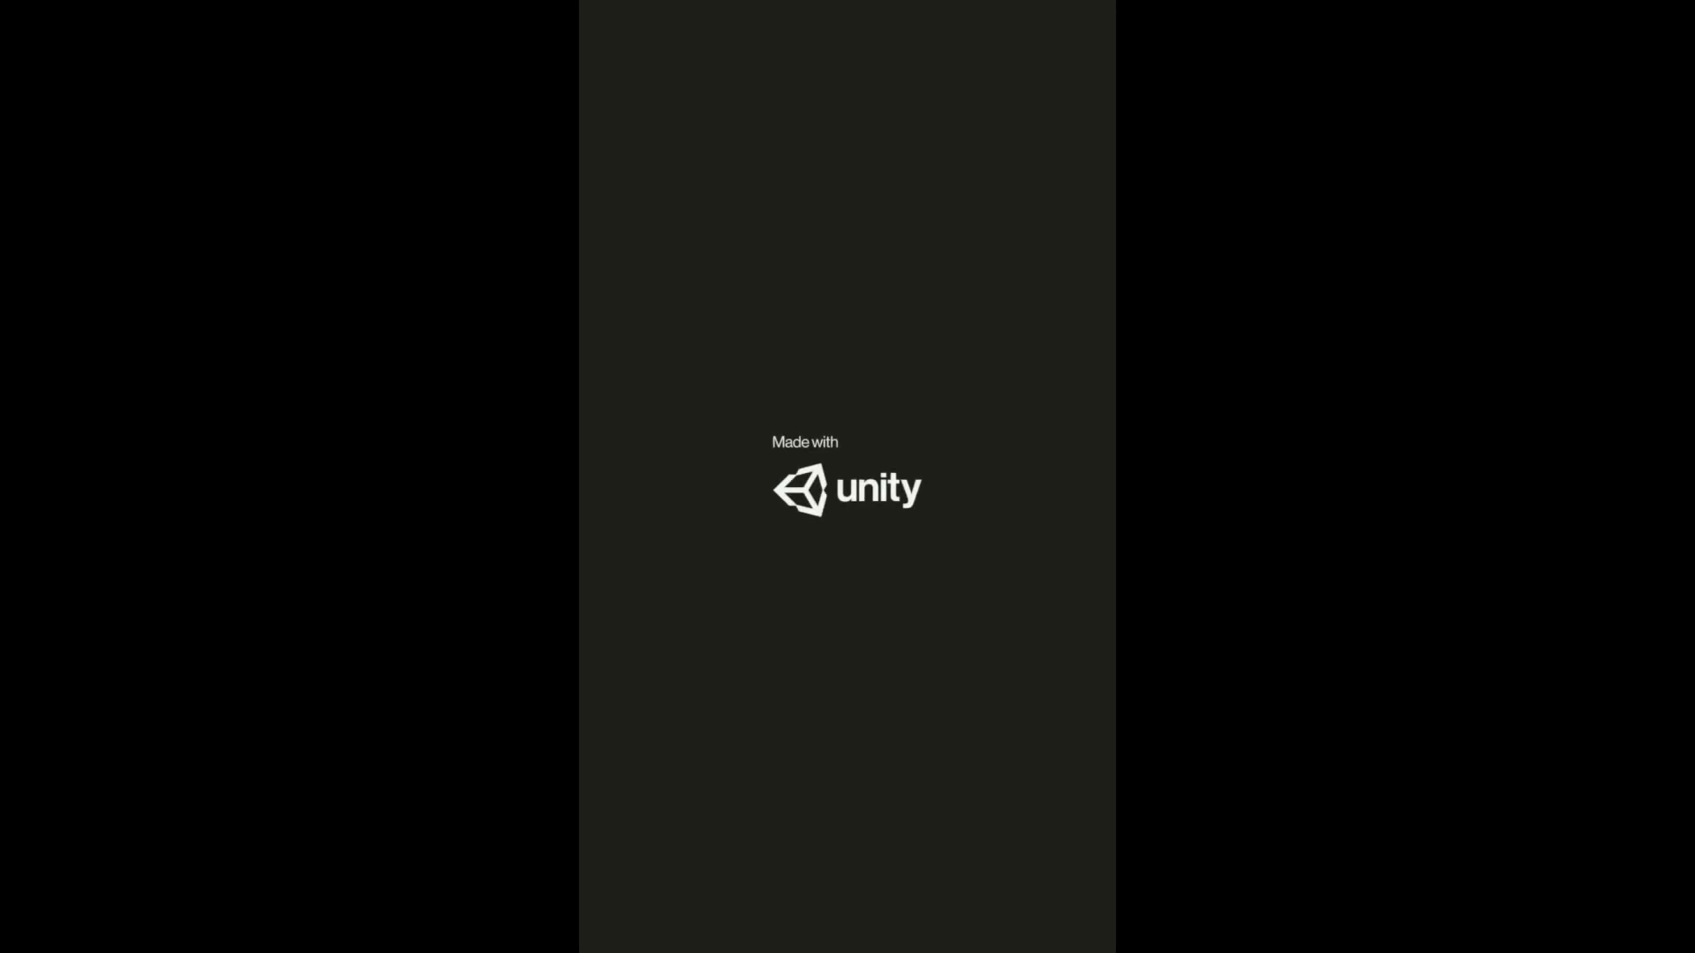